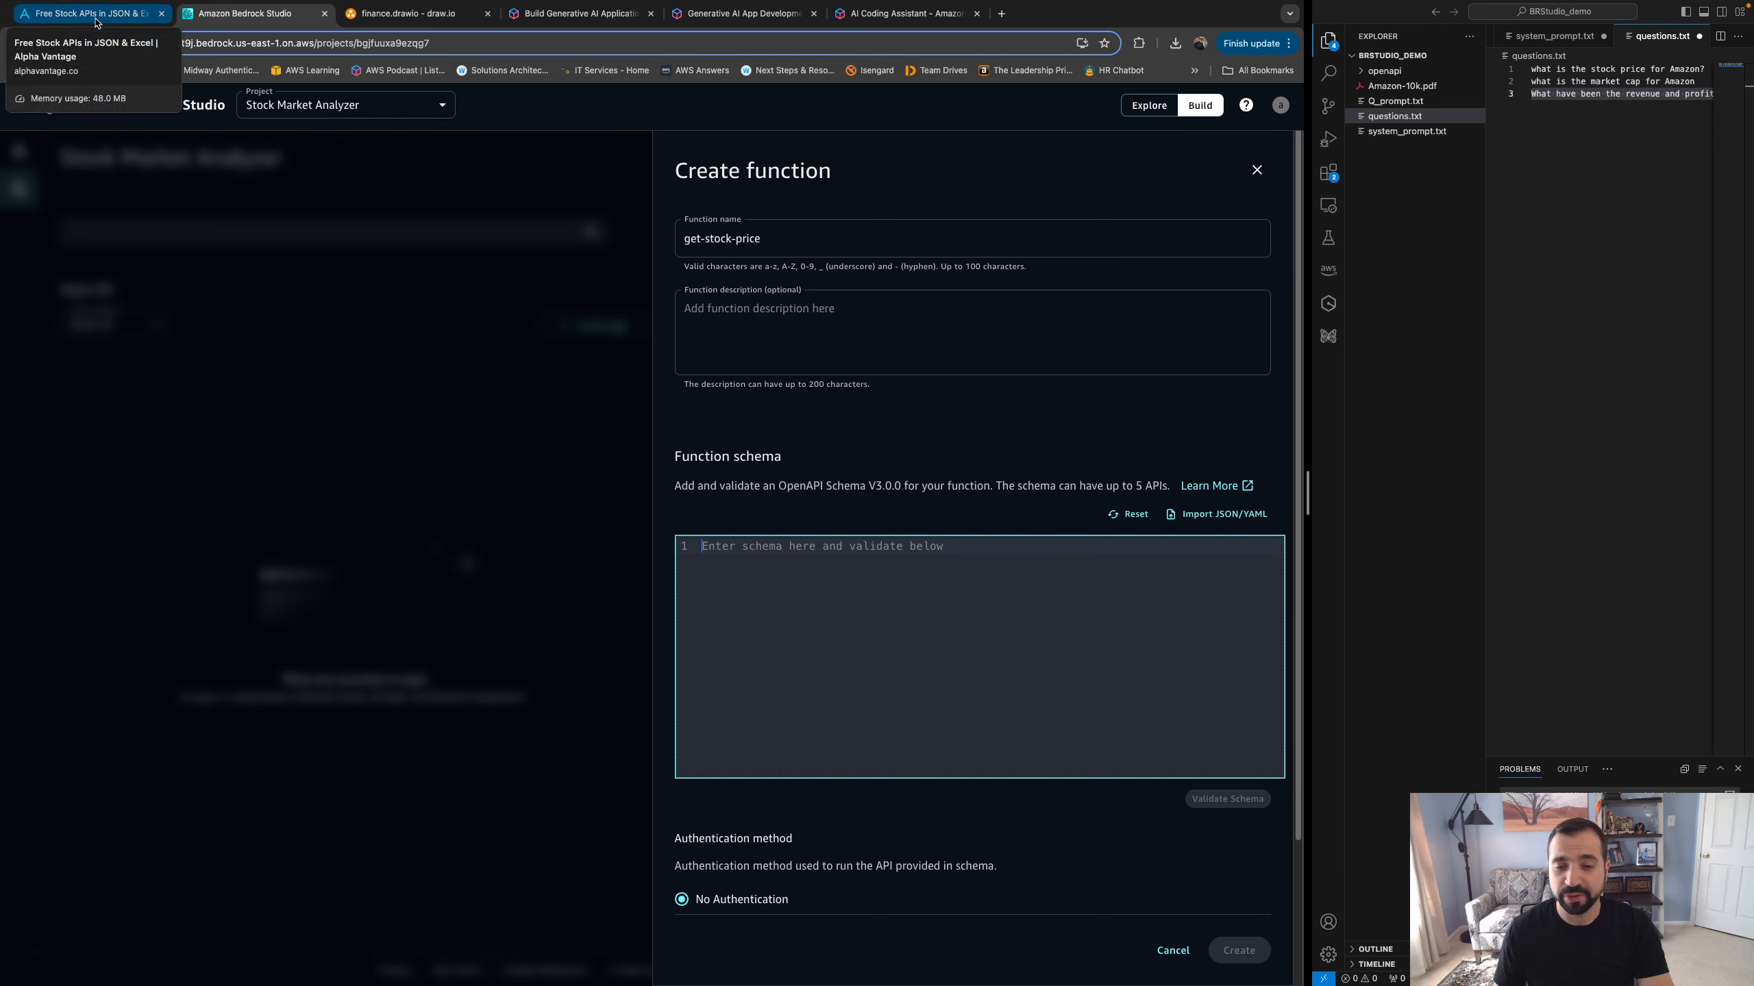
Switch to the Alpha Vantage website and open its page for claiming a free API key
click(714, 239)
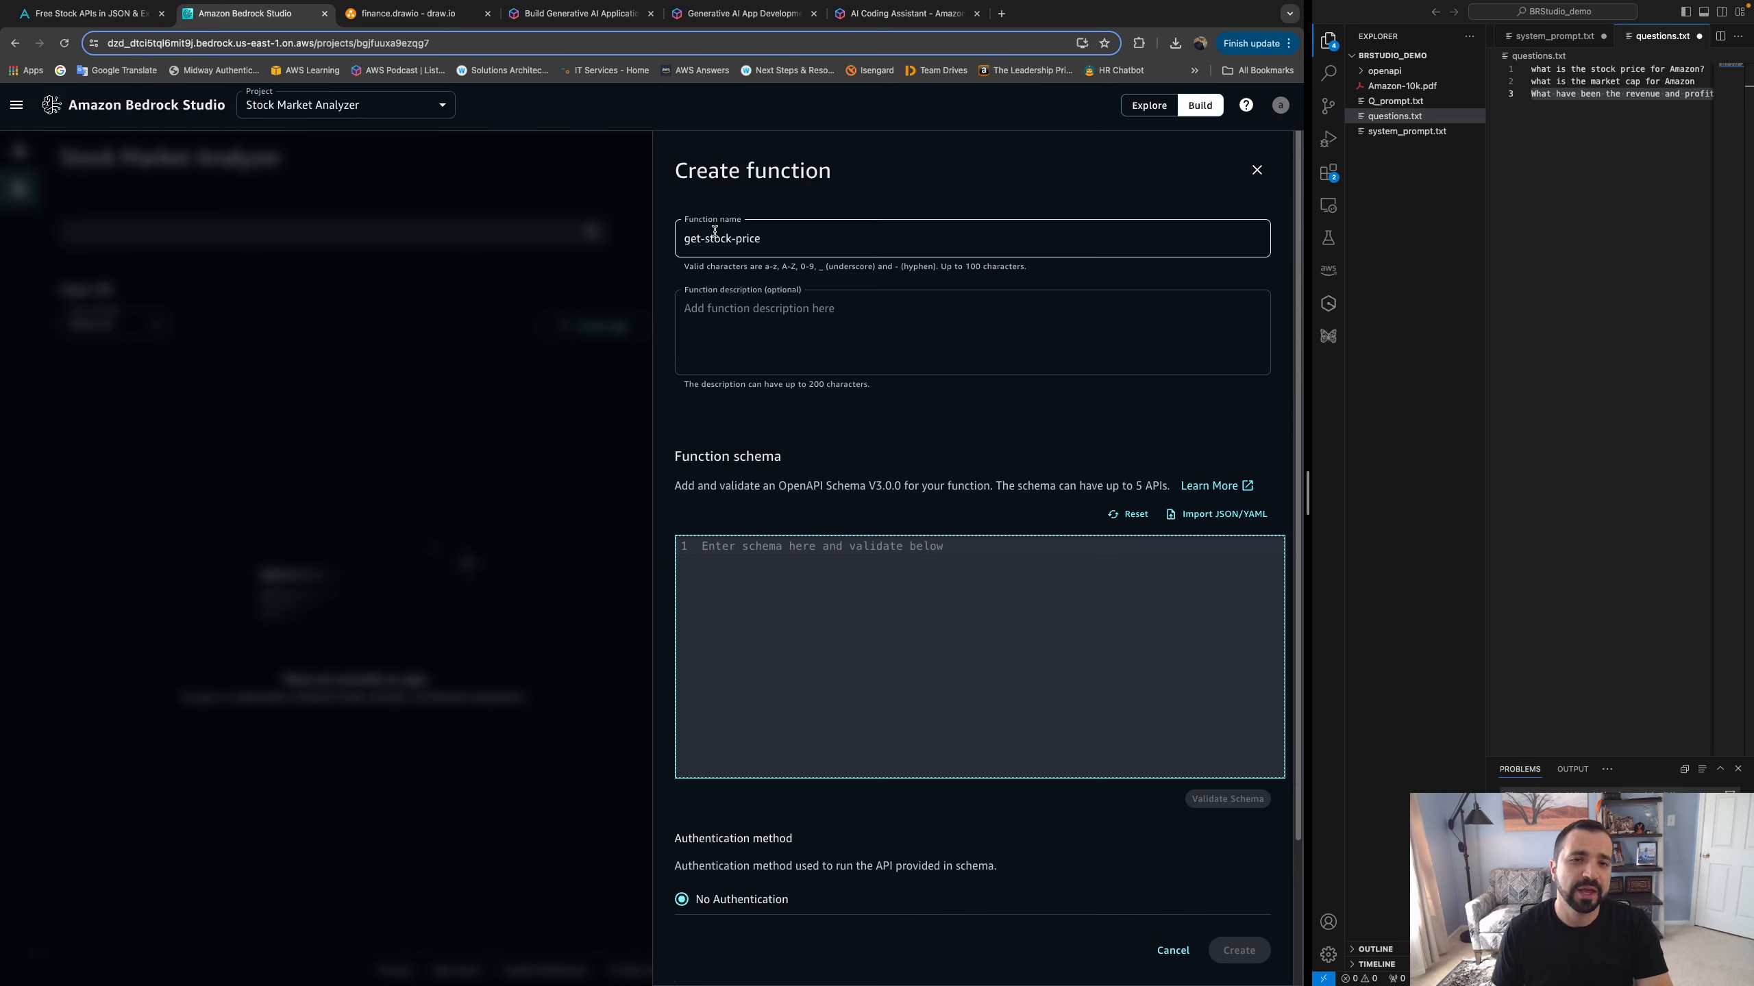
click(84, 15)
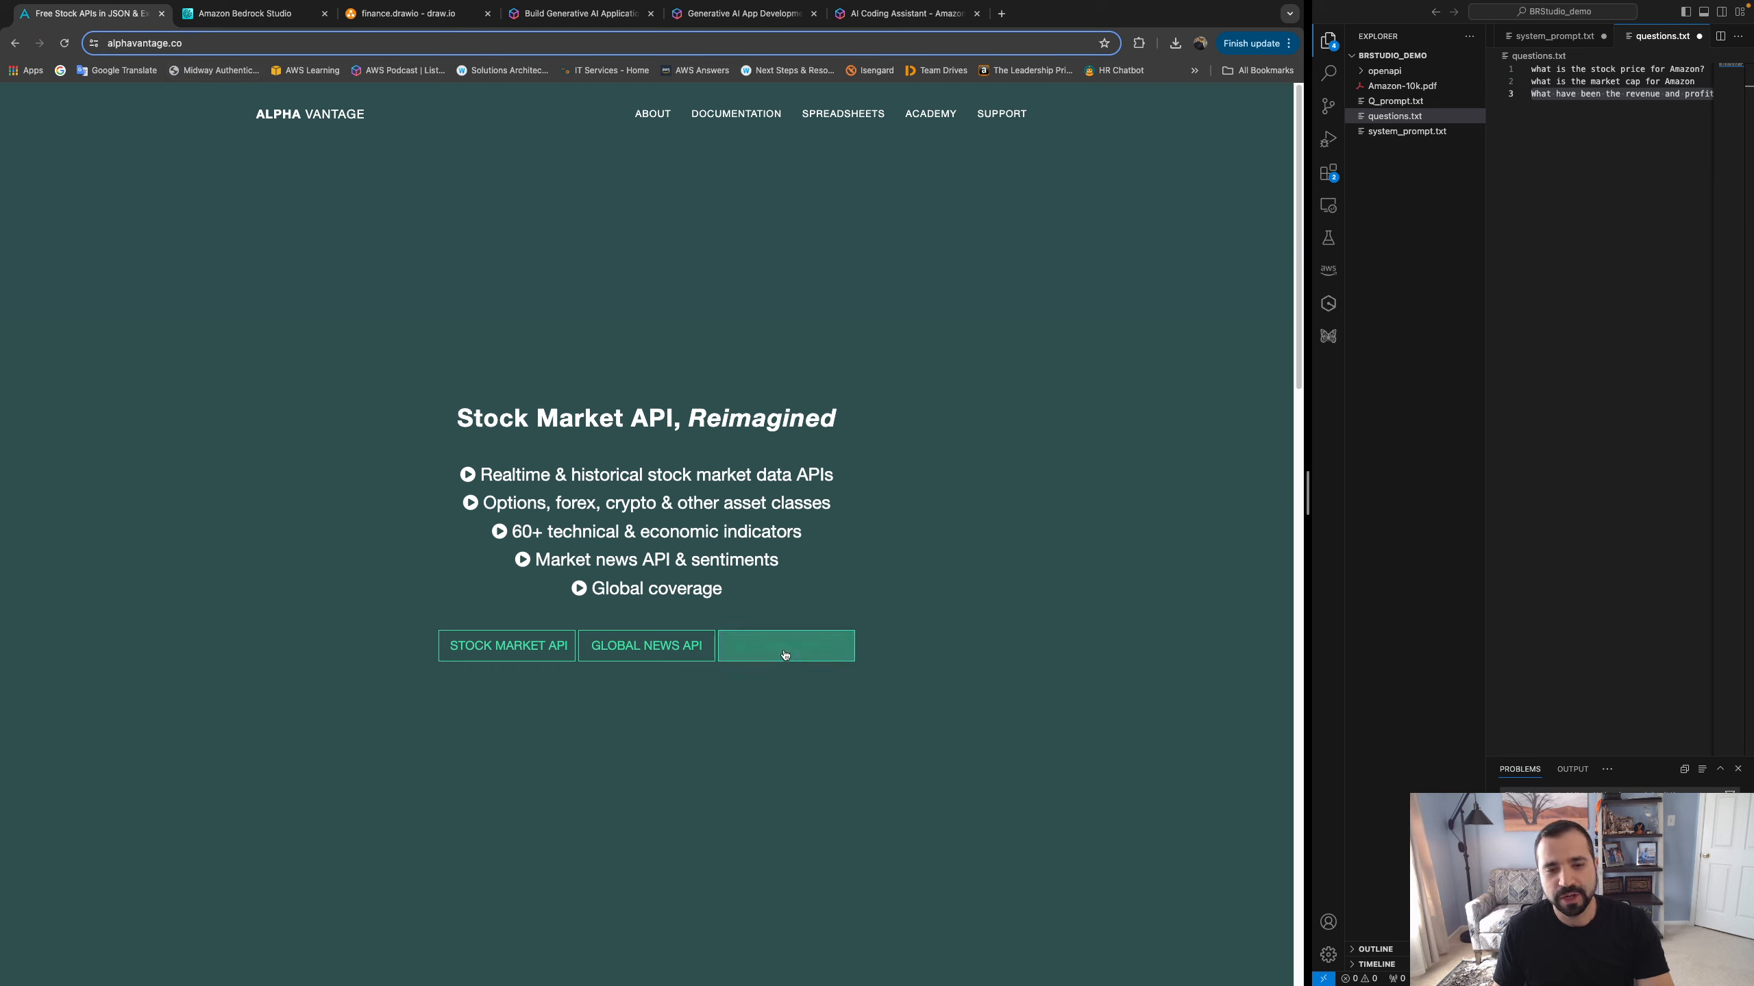
click(785, 665)
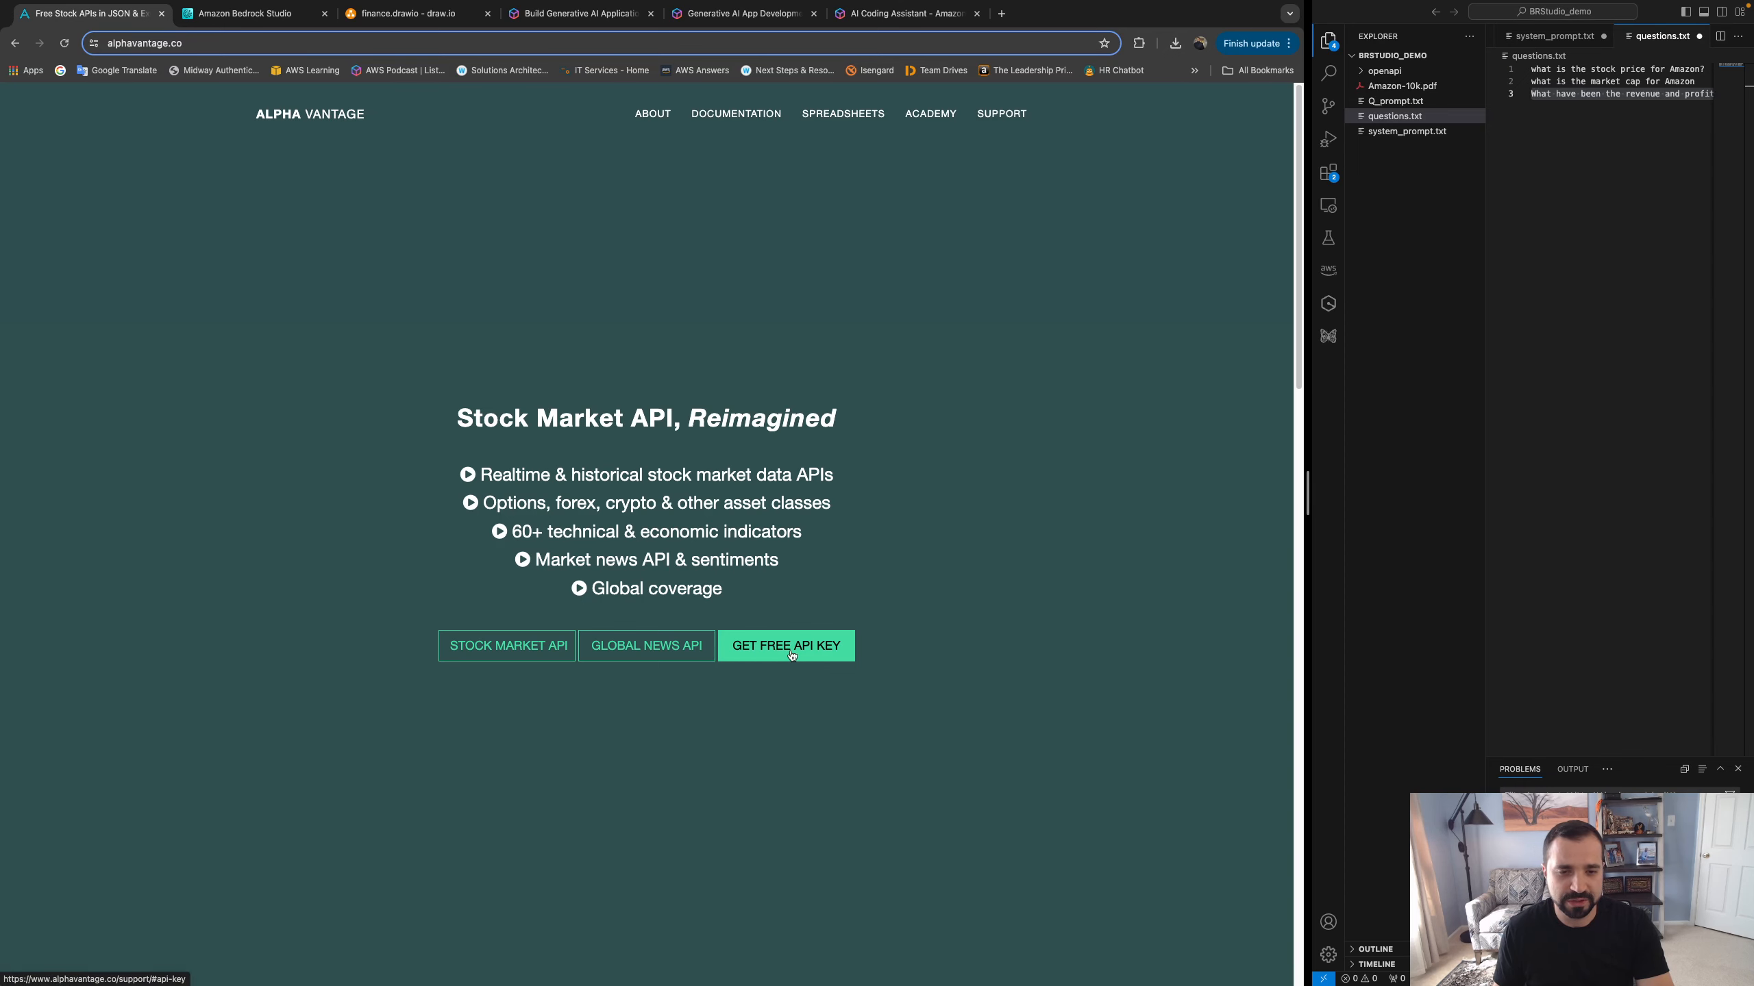
click(794, 656)
scroll(631, 603, up, 1)
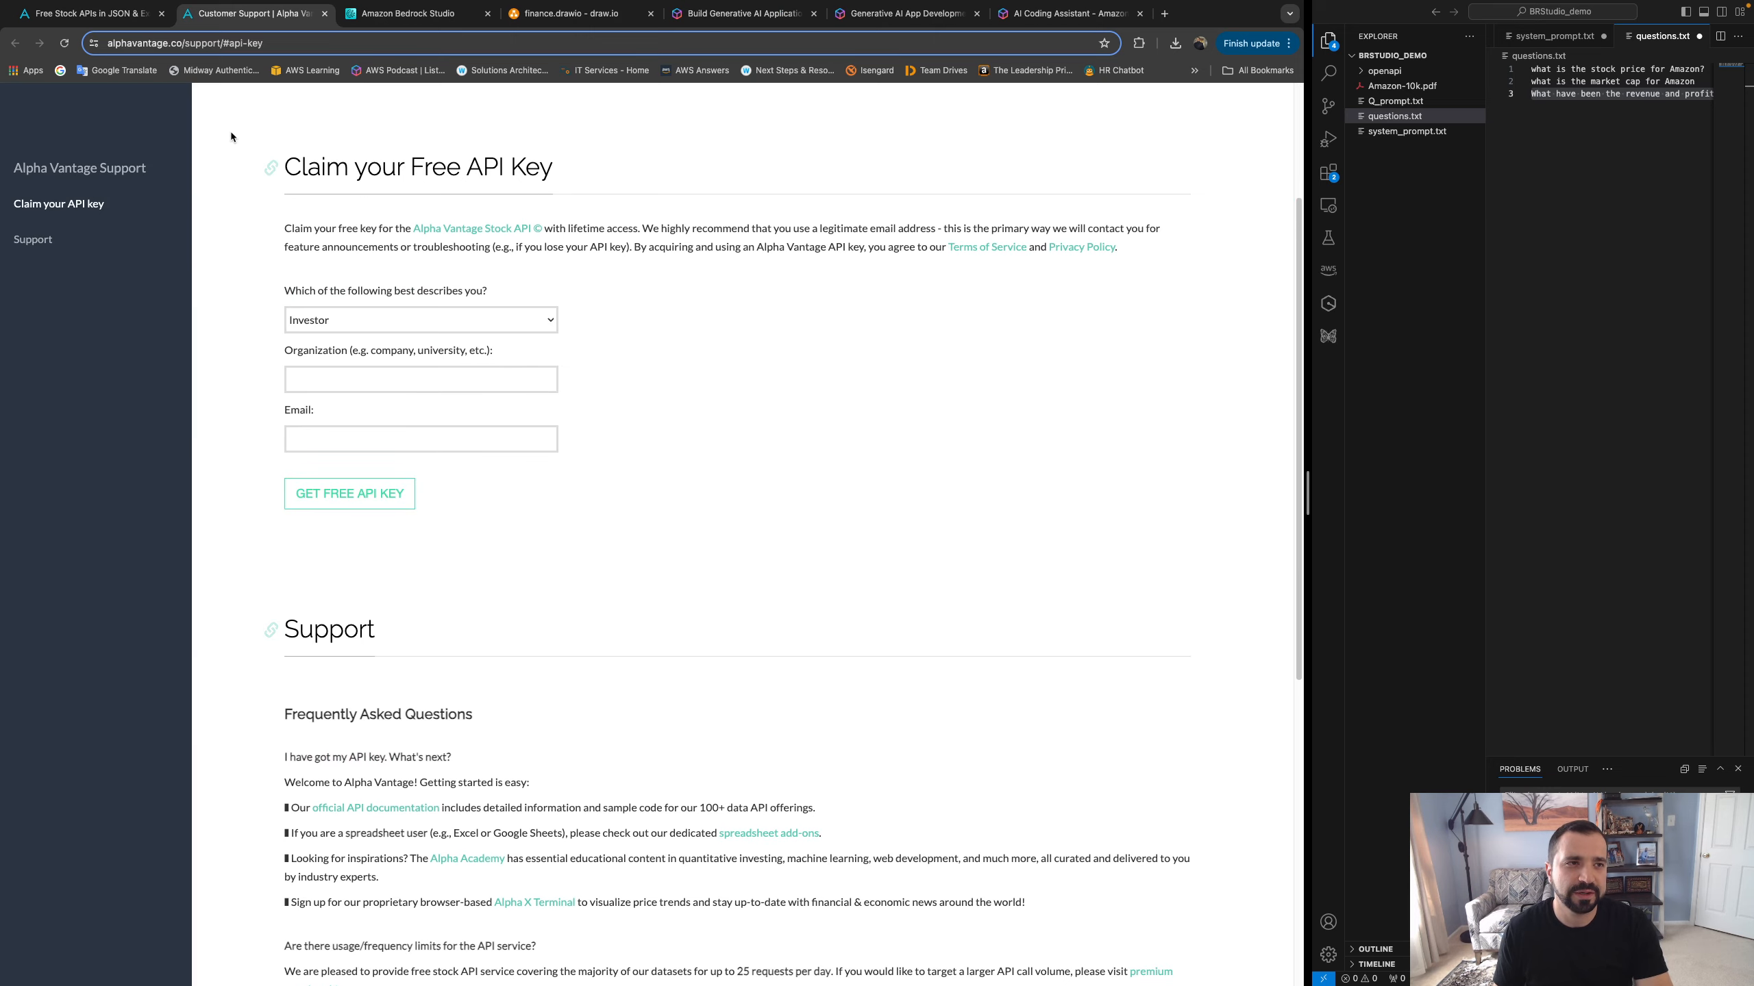
Open the Alpha Vantage stock market API documentation at the Quote Endpoint section and highlight the IBM symbol example
click(89, 13)
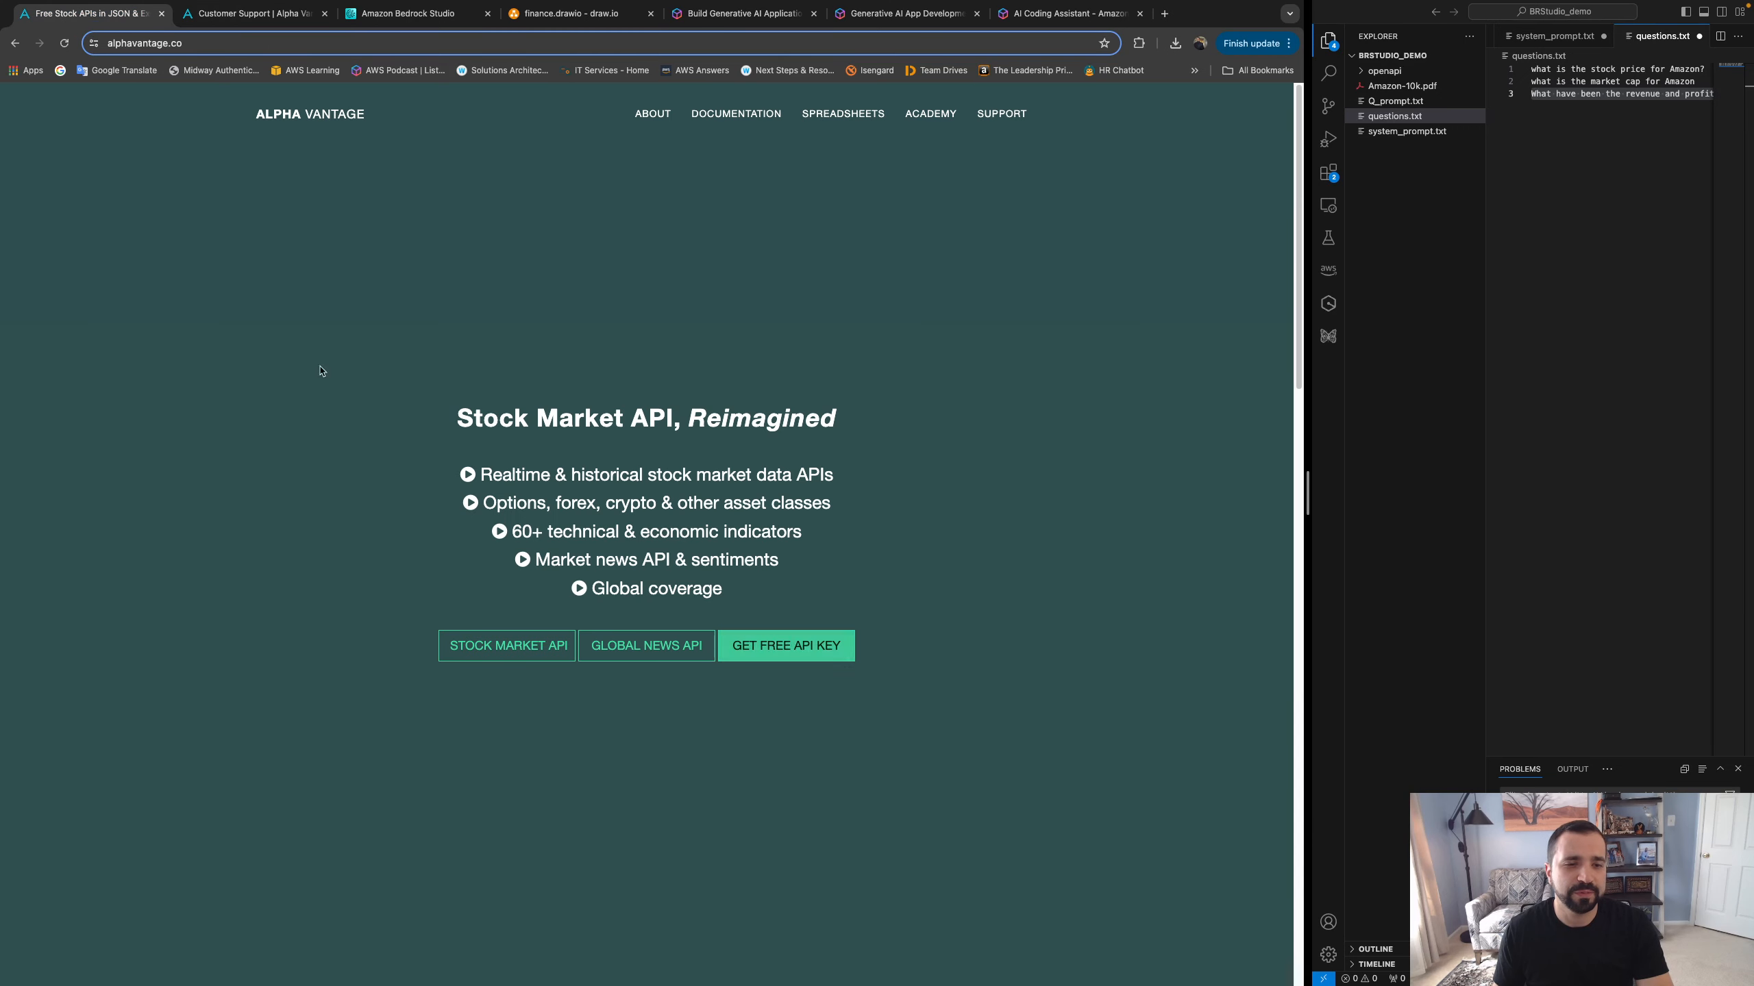
click(506, 659)
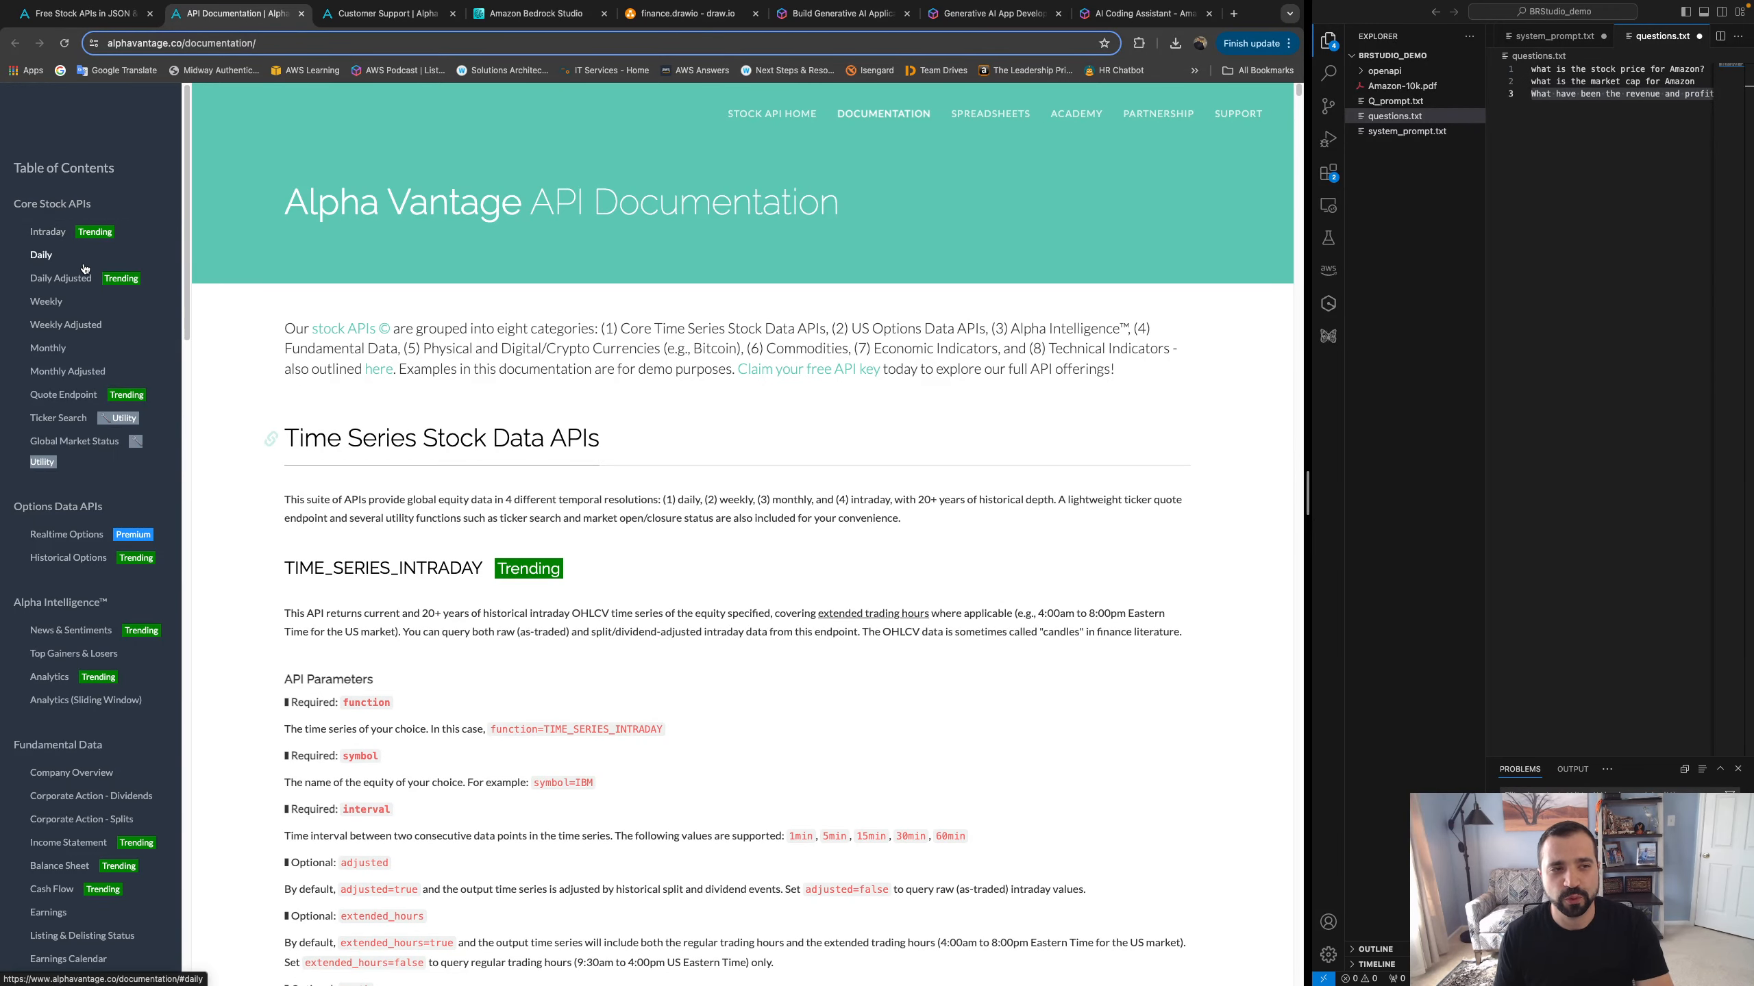
click(71, 400)
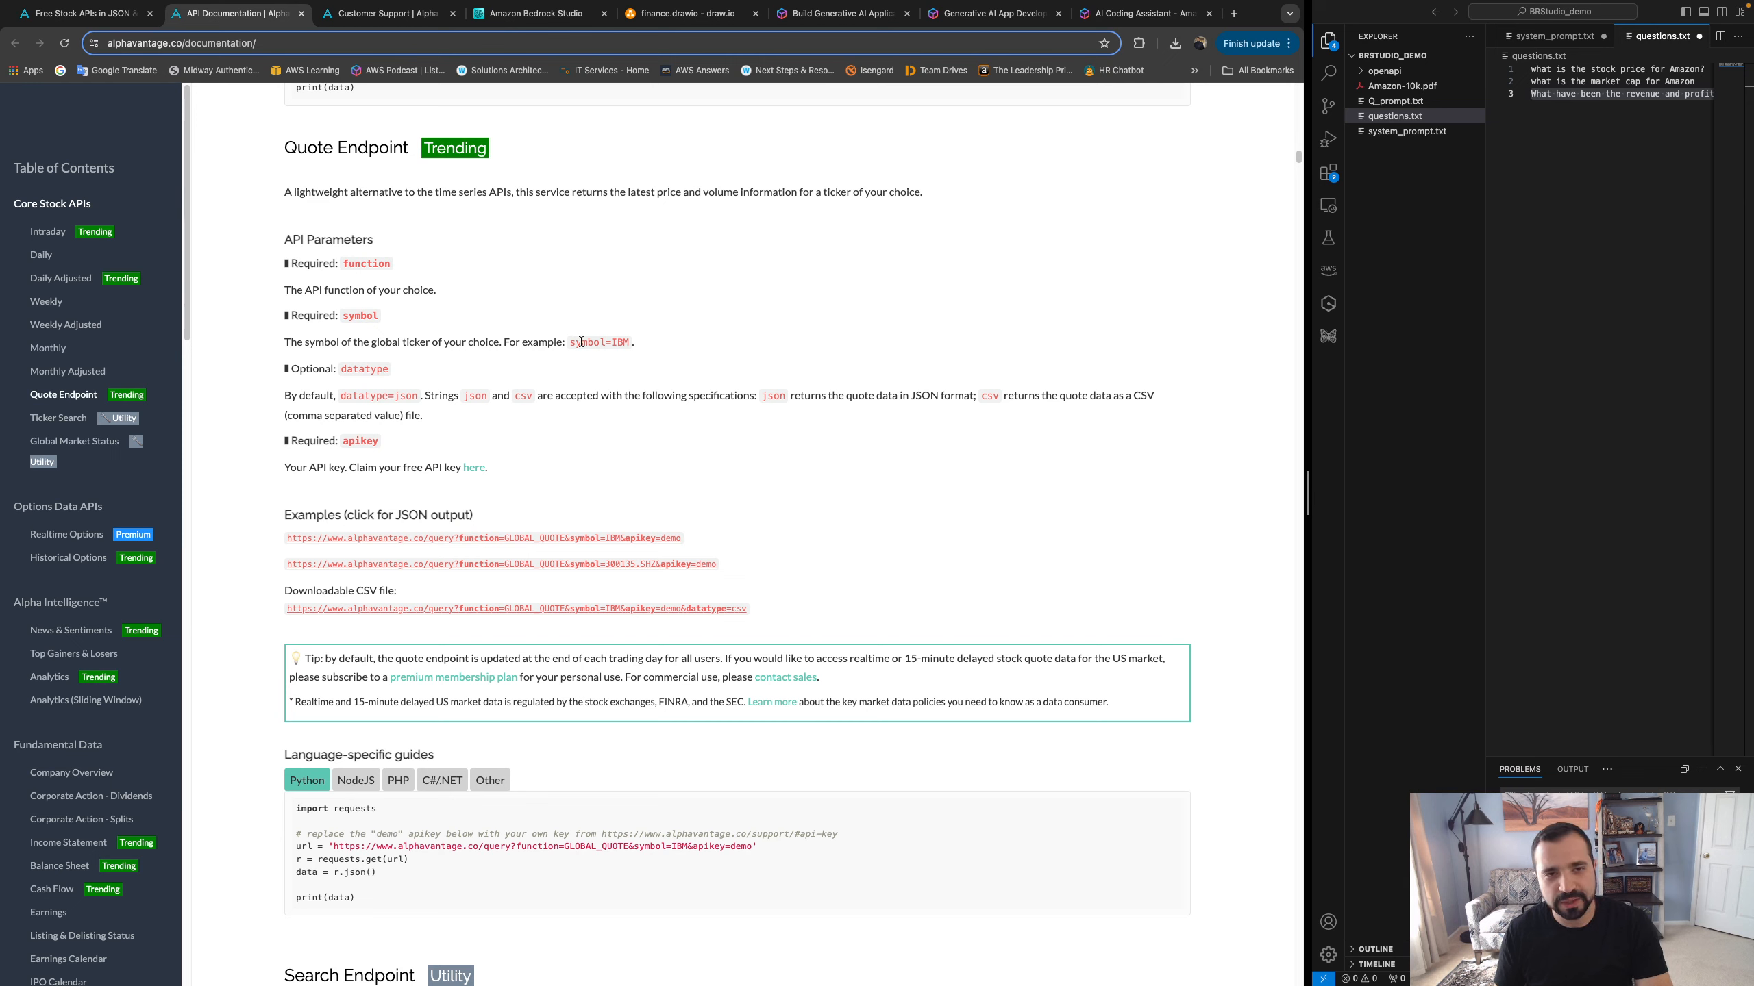
drag(629, 341, 611, 342)
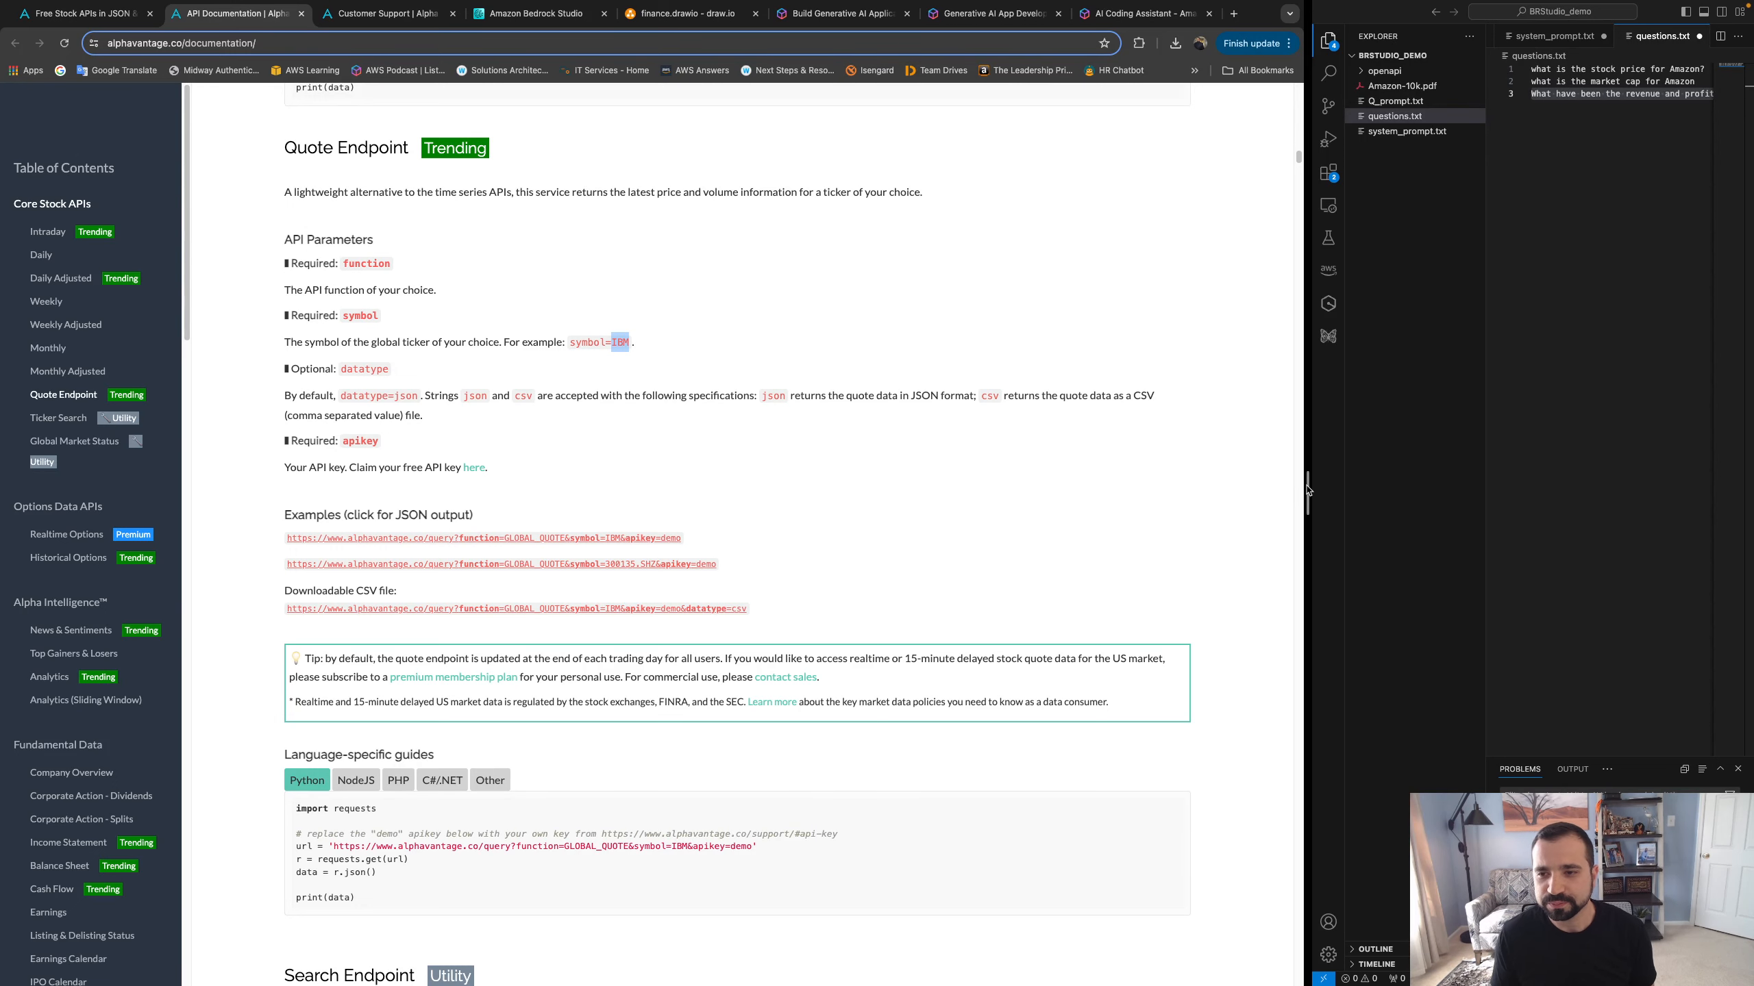
Widen the VS Code window and its sidebar, and open a new Amazon Q chat
drag(1307, 490, 807, 487)
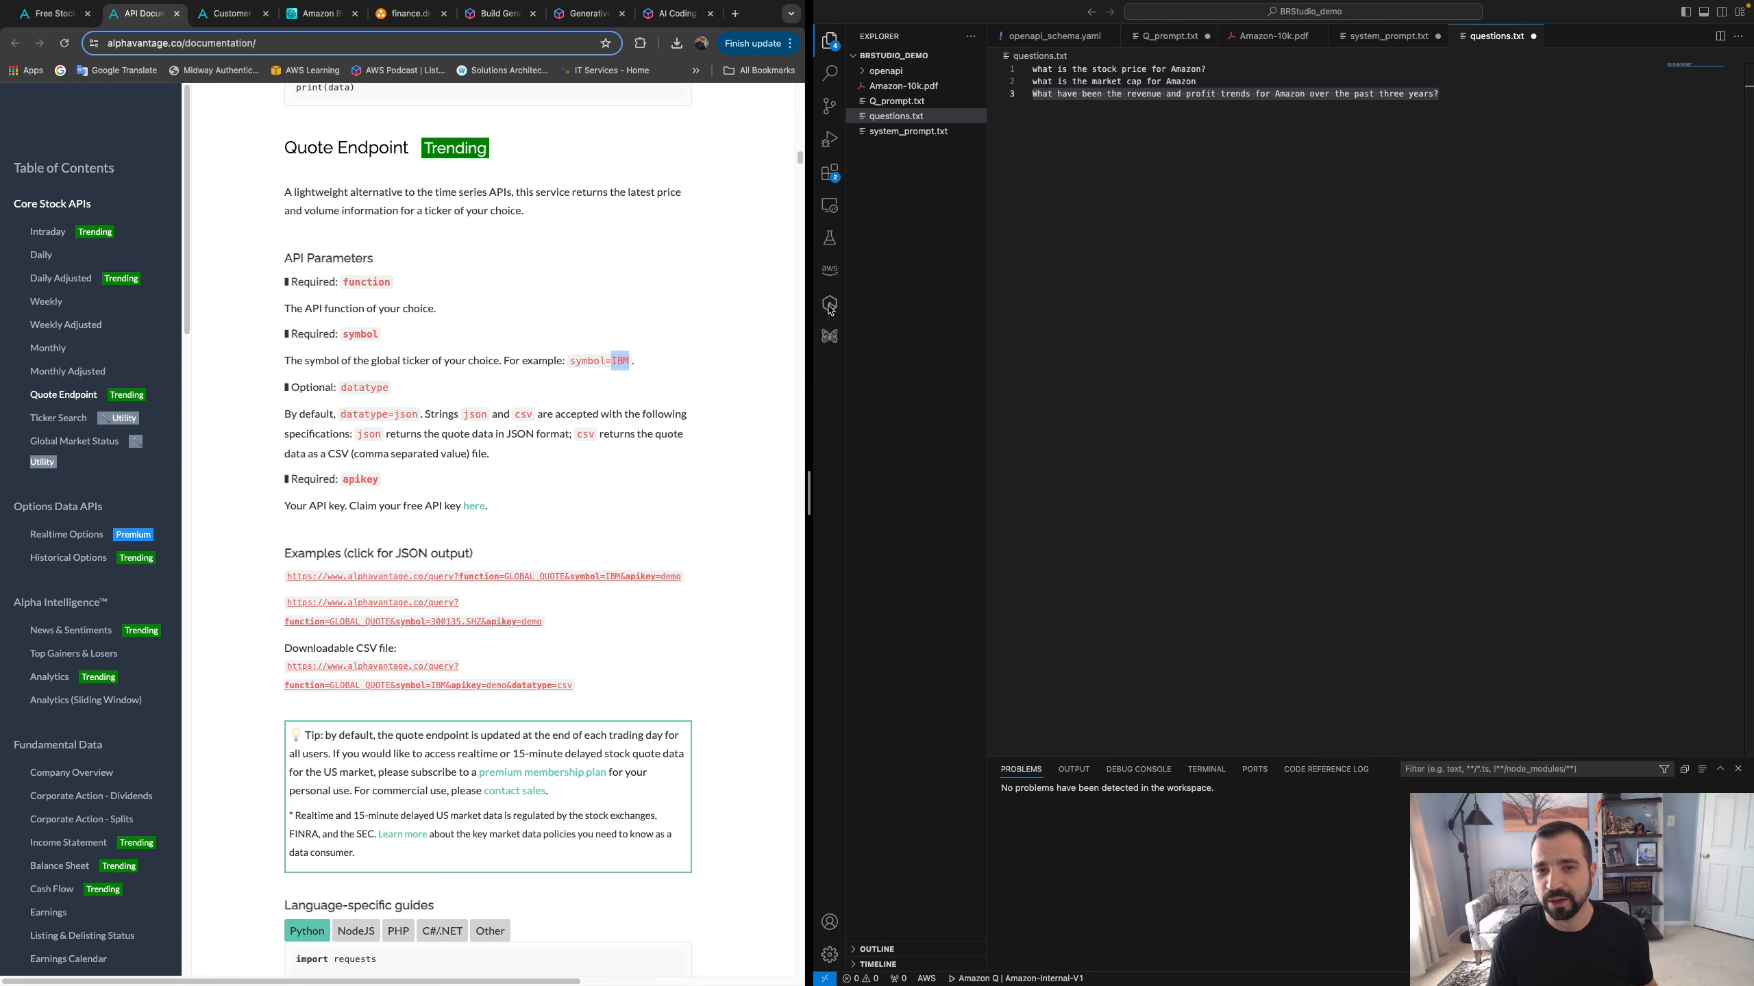
click(981, 338)
drag(985, 346, 1164, 345)
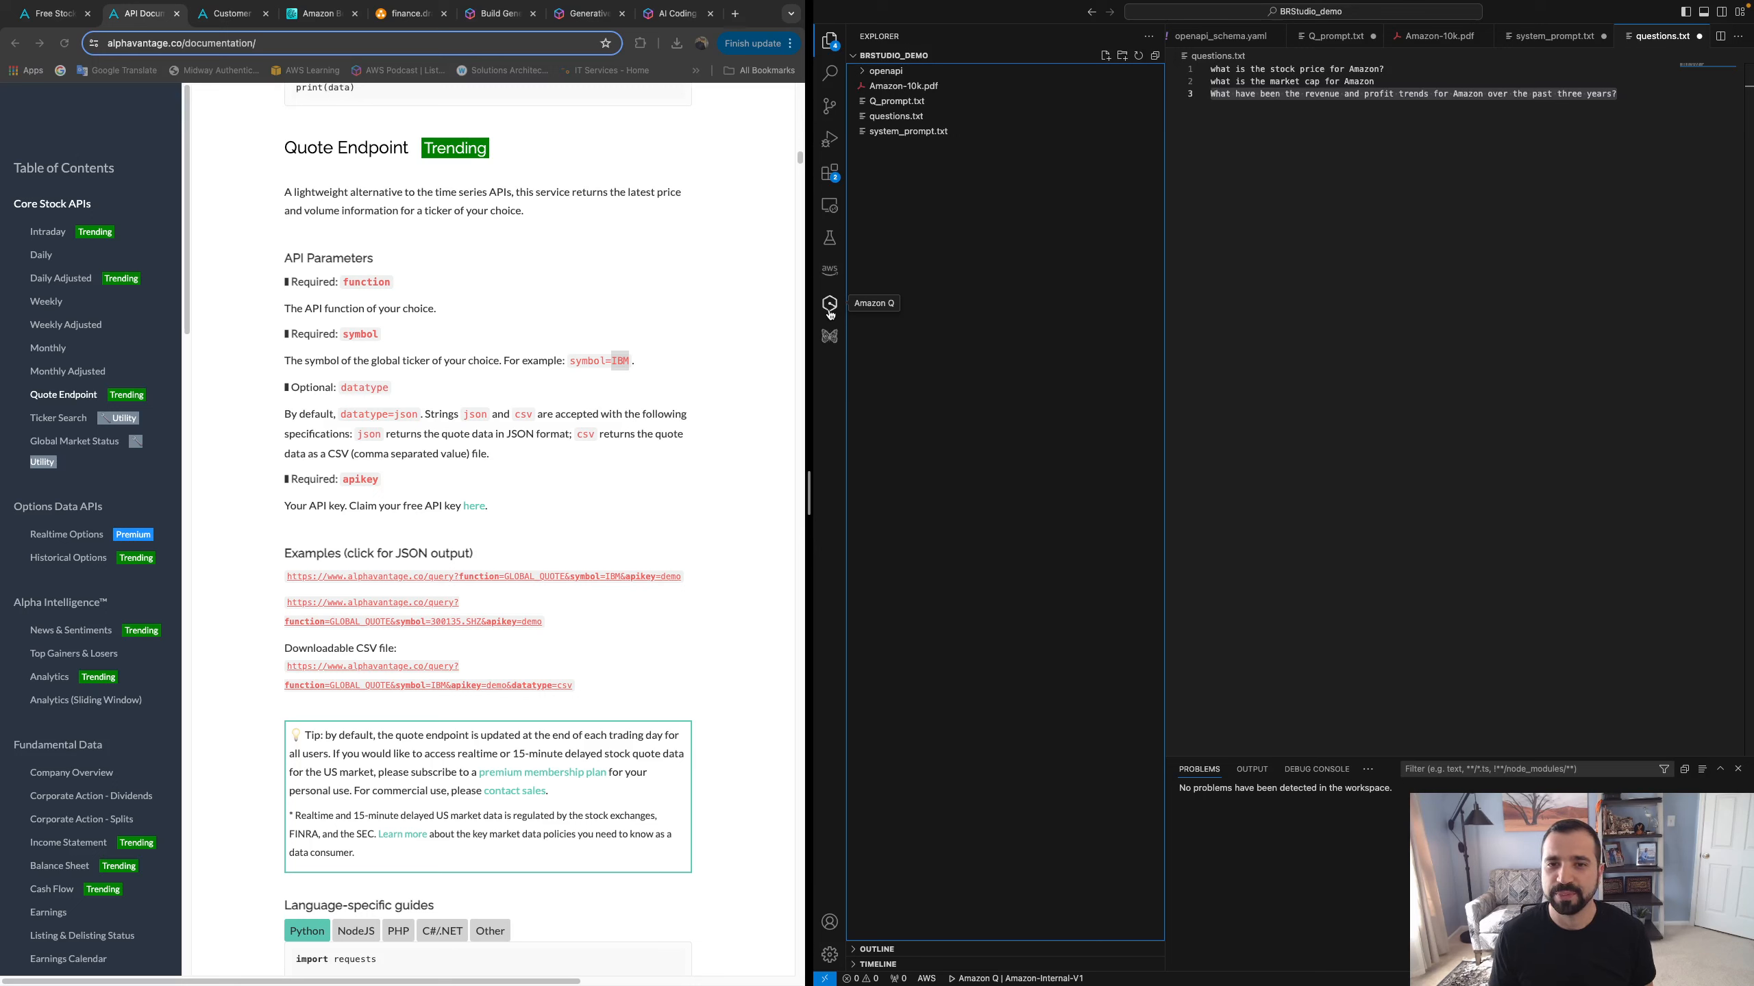
click(829, 313)
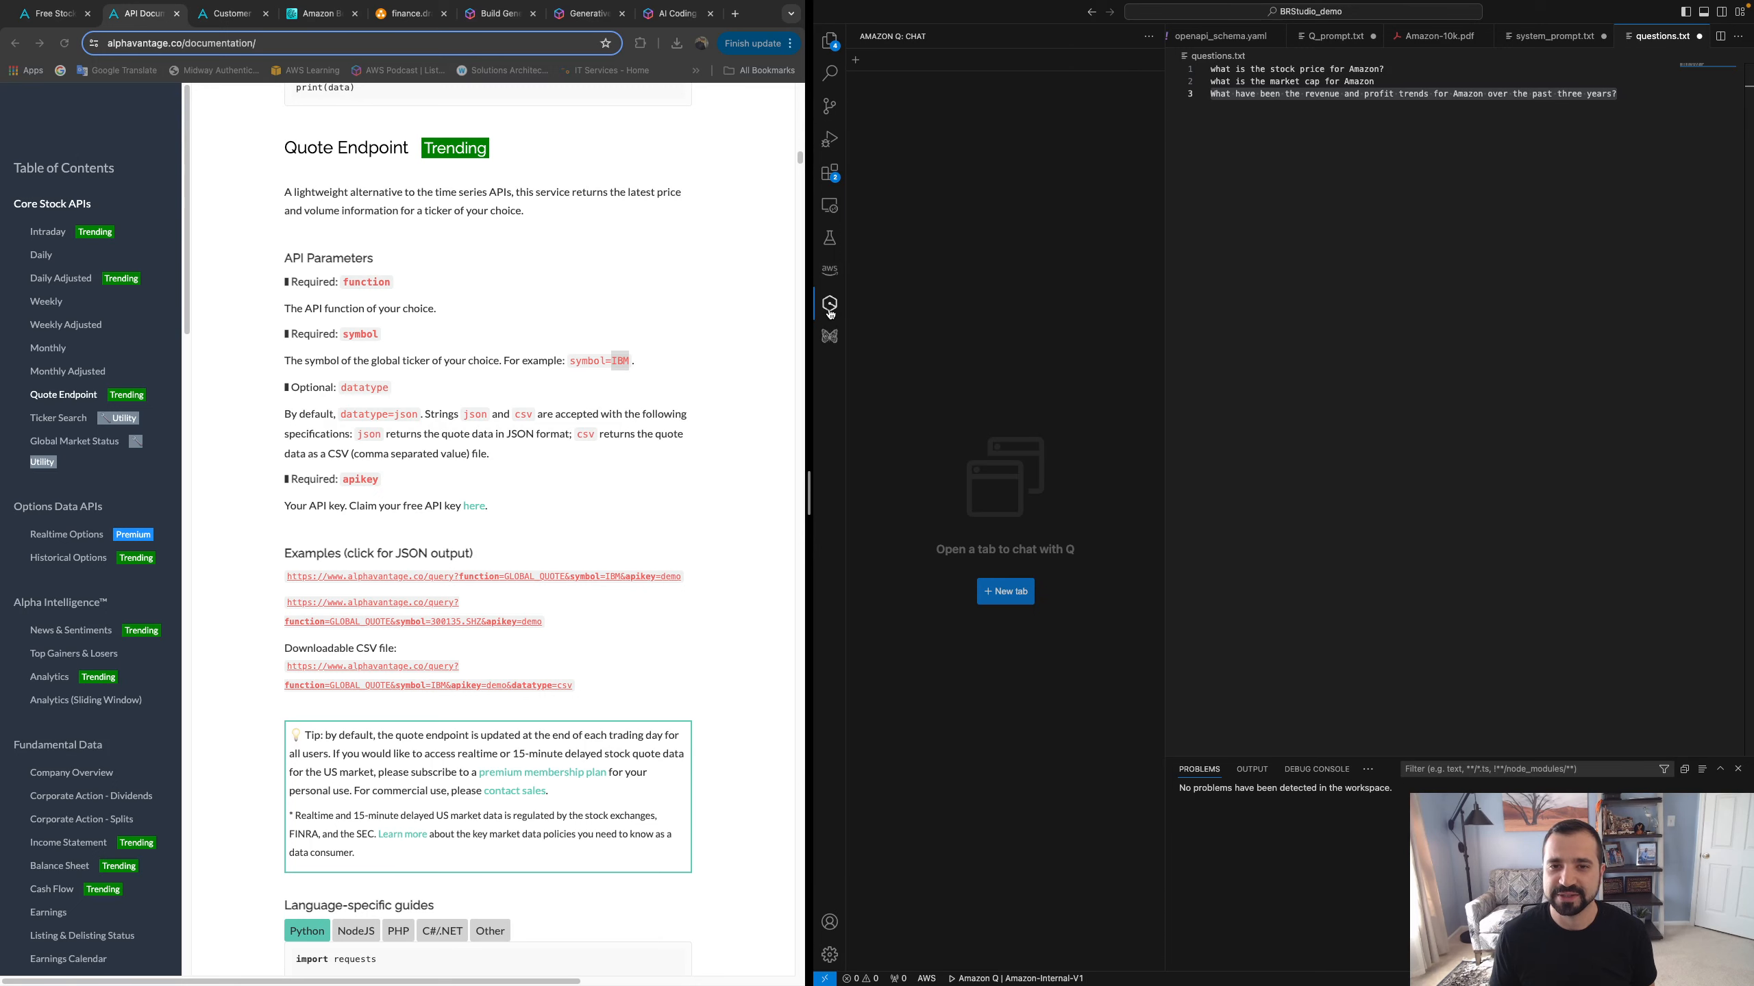
click(1013, 598)
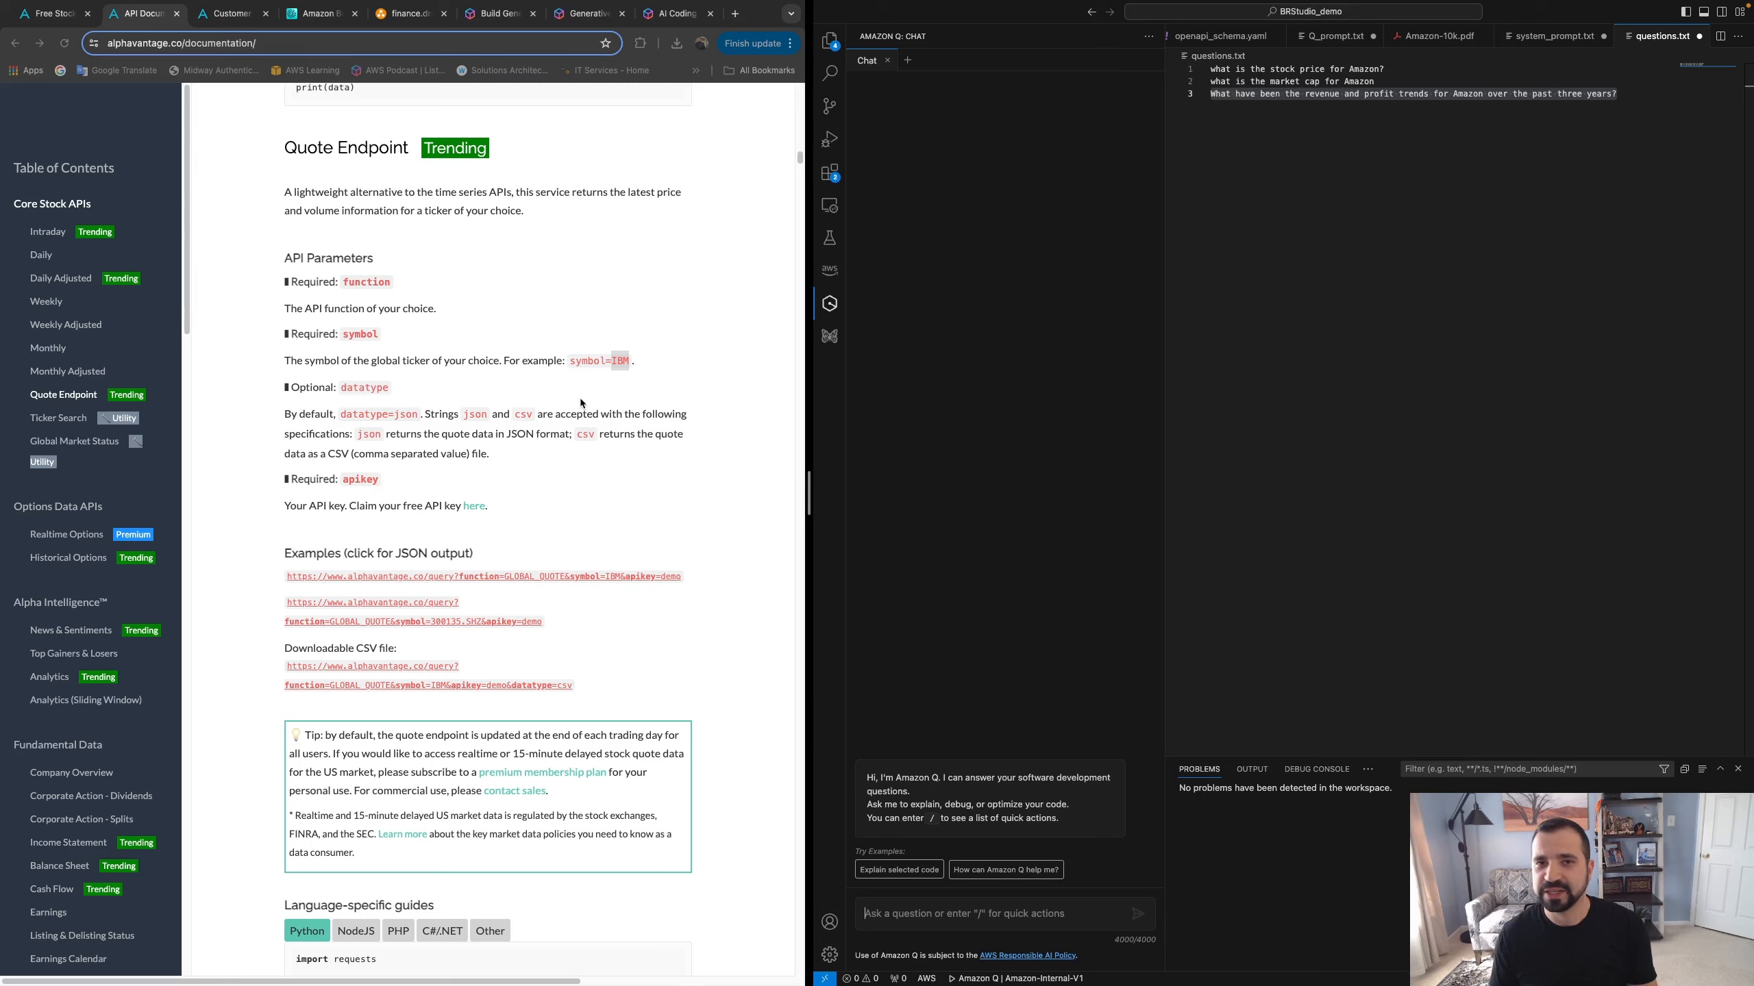
Replace the Company Overview text inside the API description tags of Q_prompt.txt with the Quote Endpoint documentation, from its heading through the JSON examples
click(1334, 36)
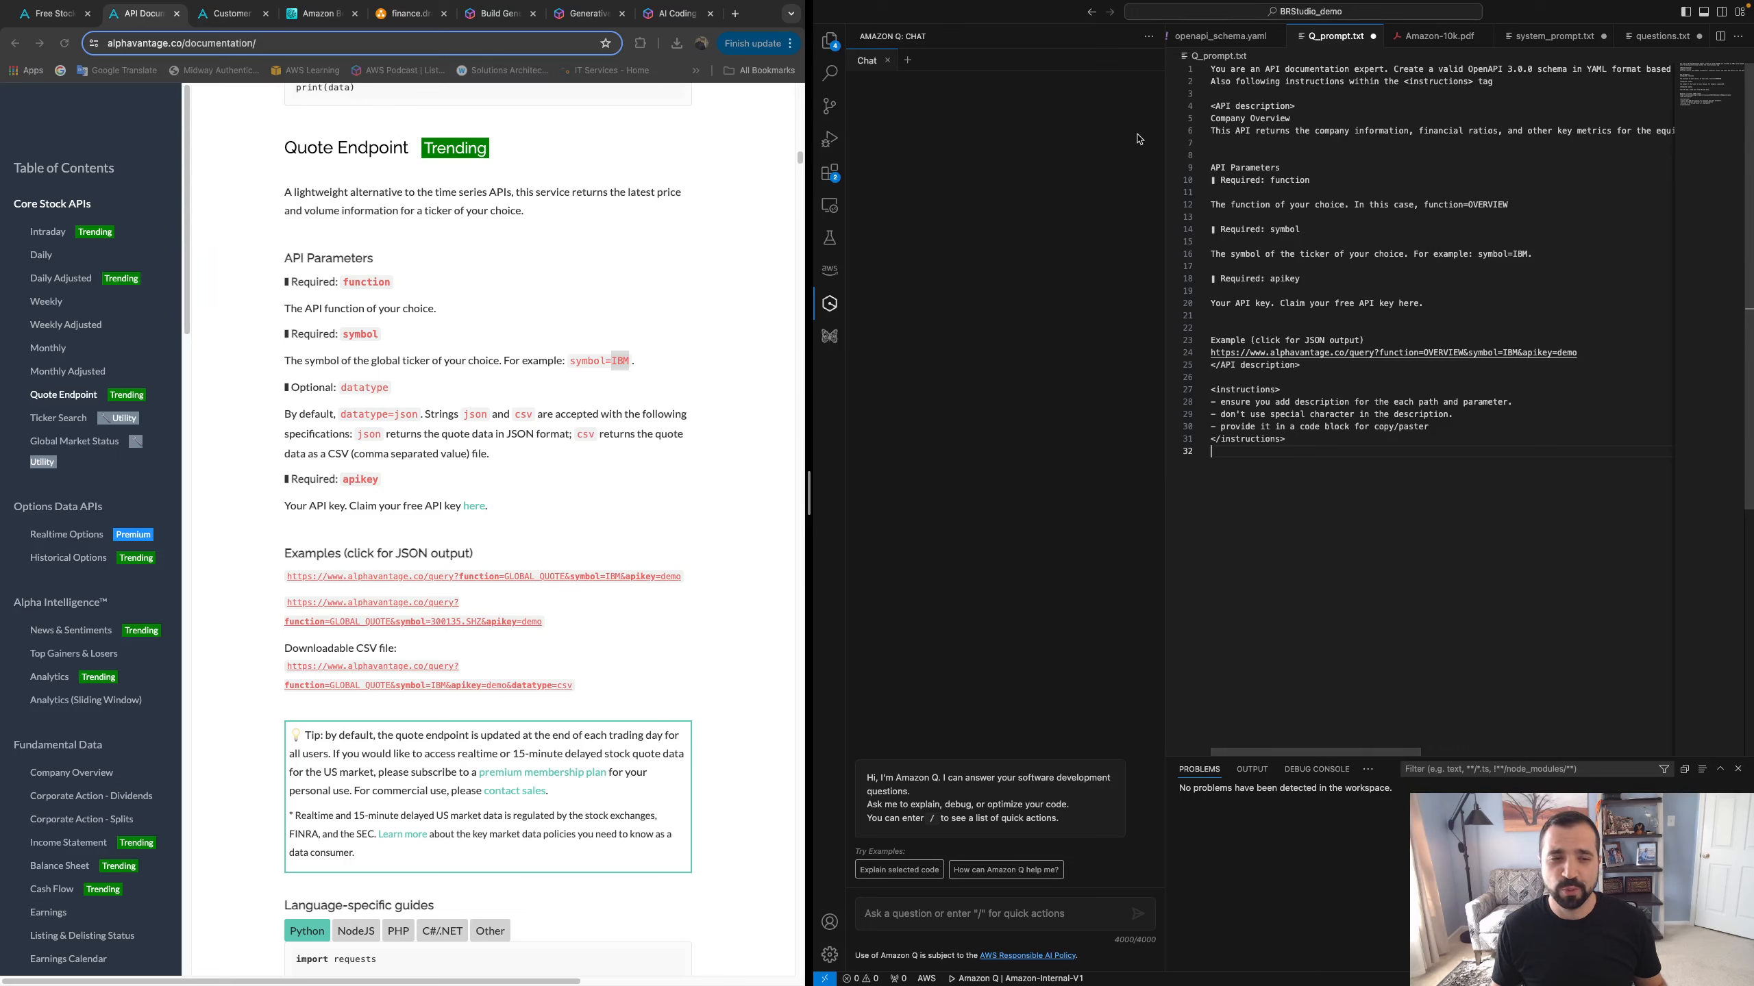
click(277, 146)
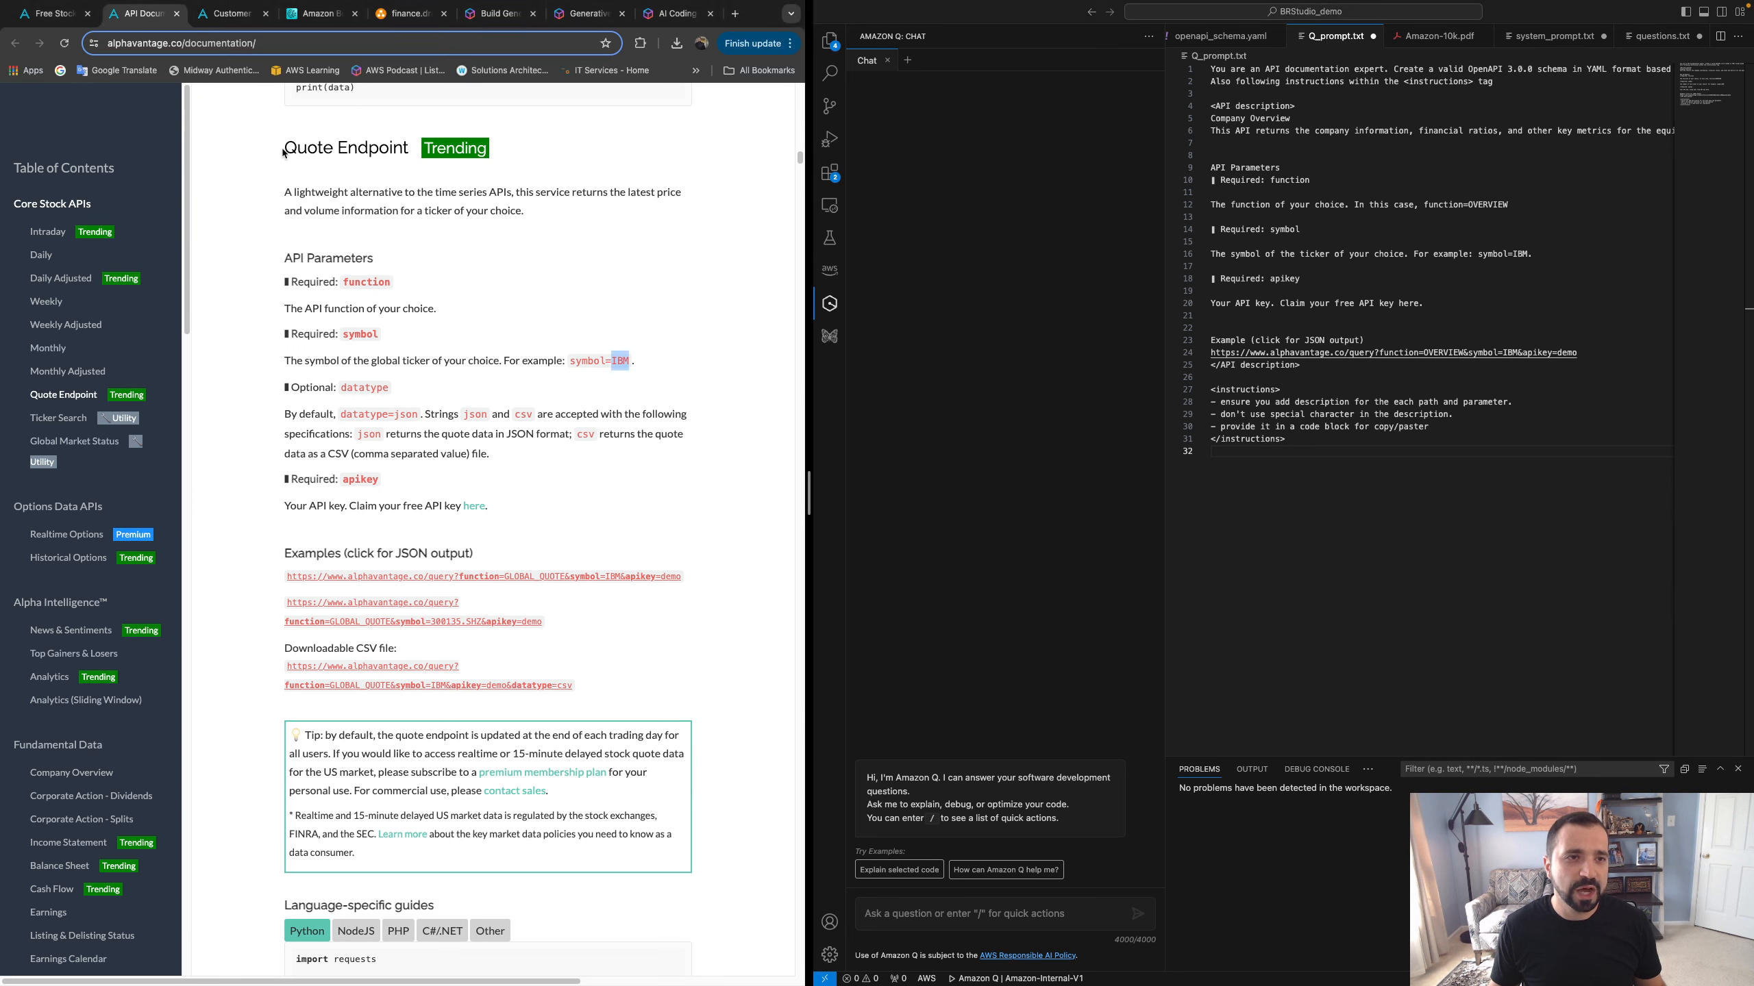
drag(277, 147, 617, 620)
key(super+c)
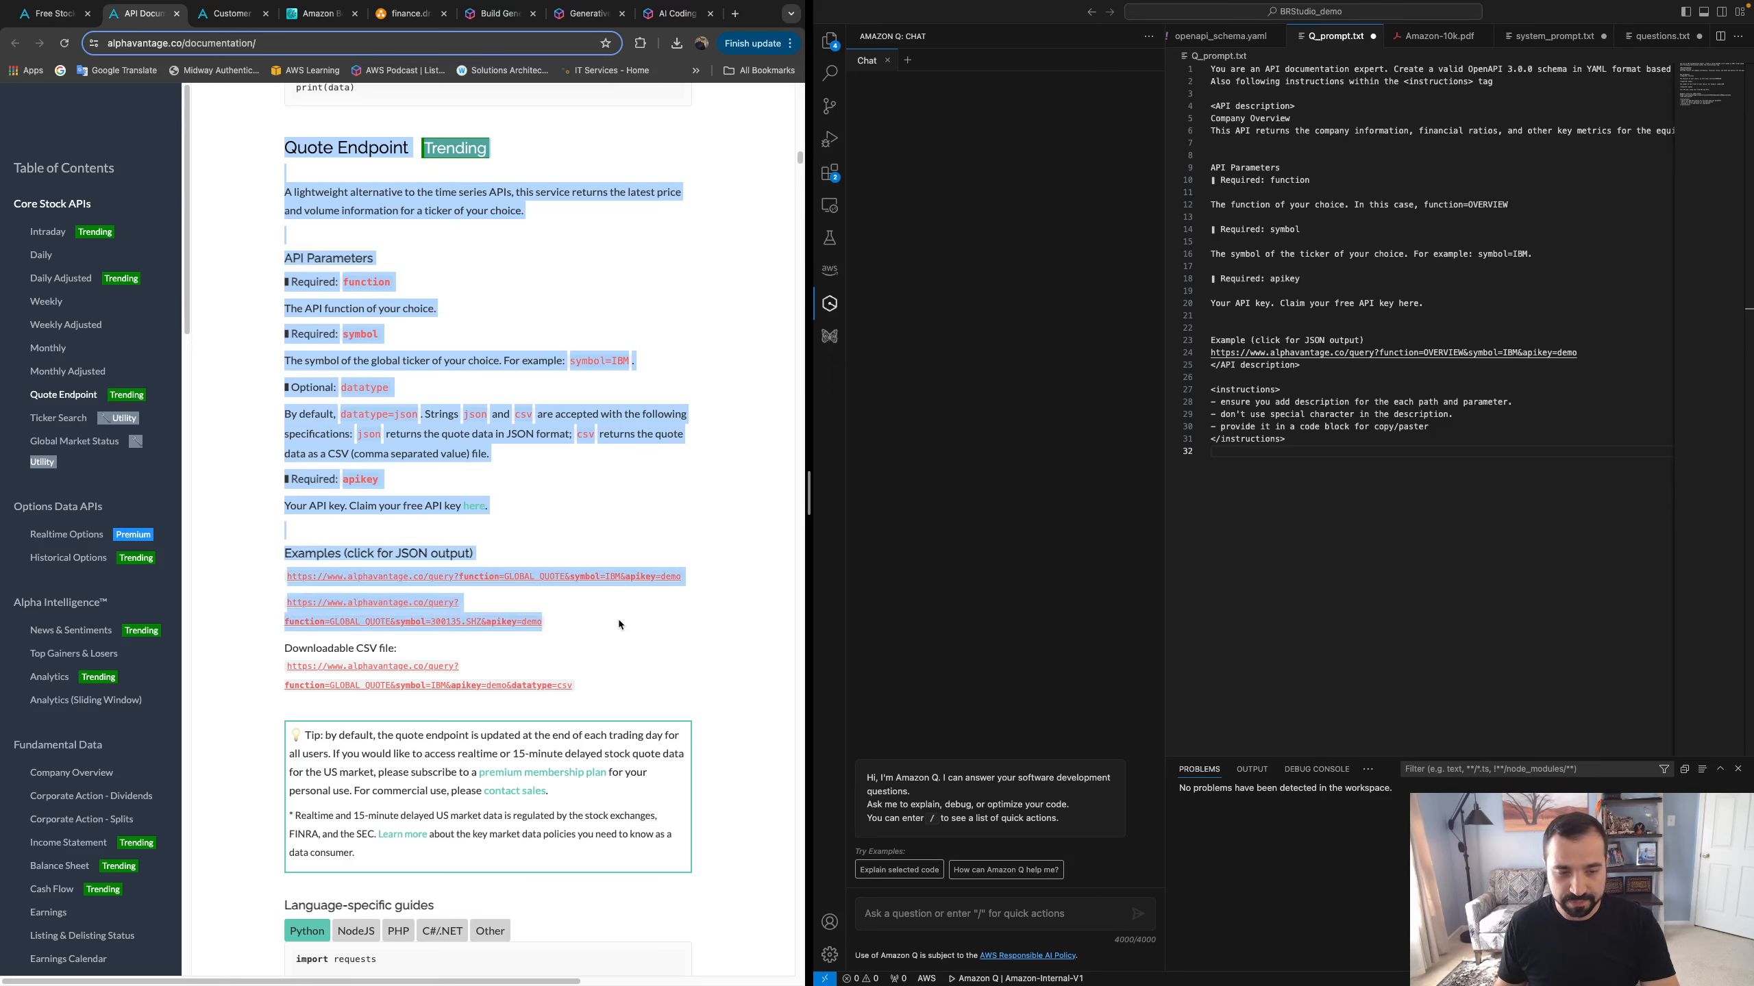
click(1288, 119)
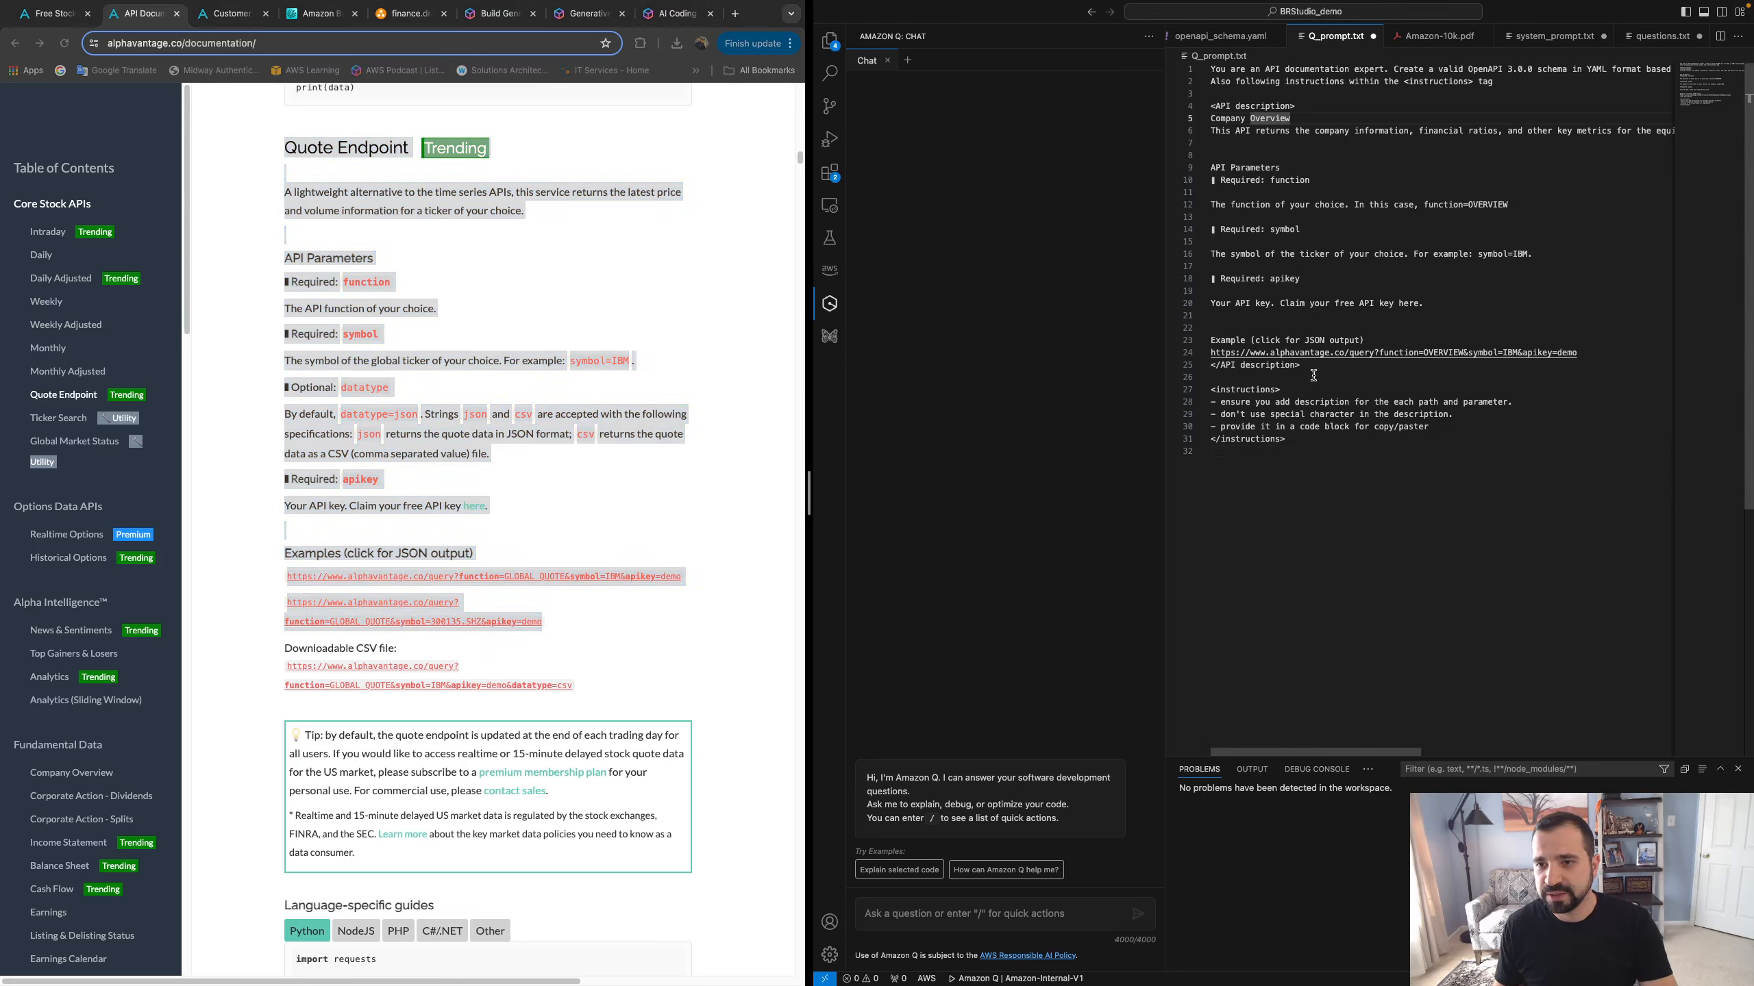
drag(1577, 353, 1210, 118)
key(BackSpace)
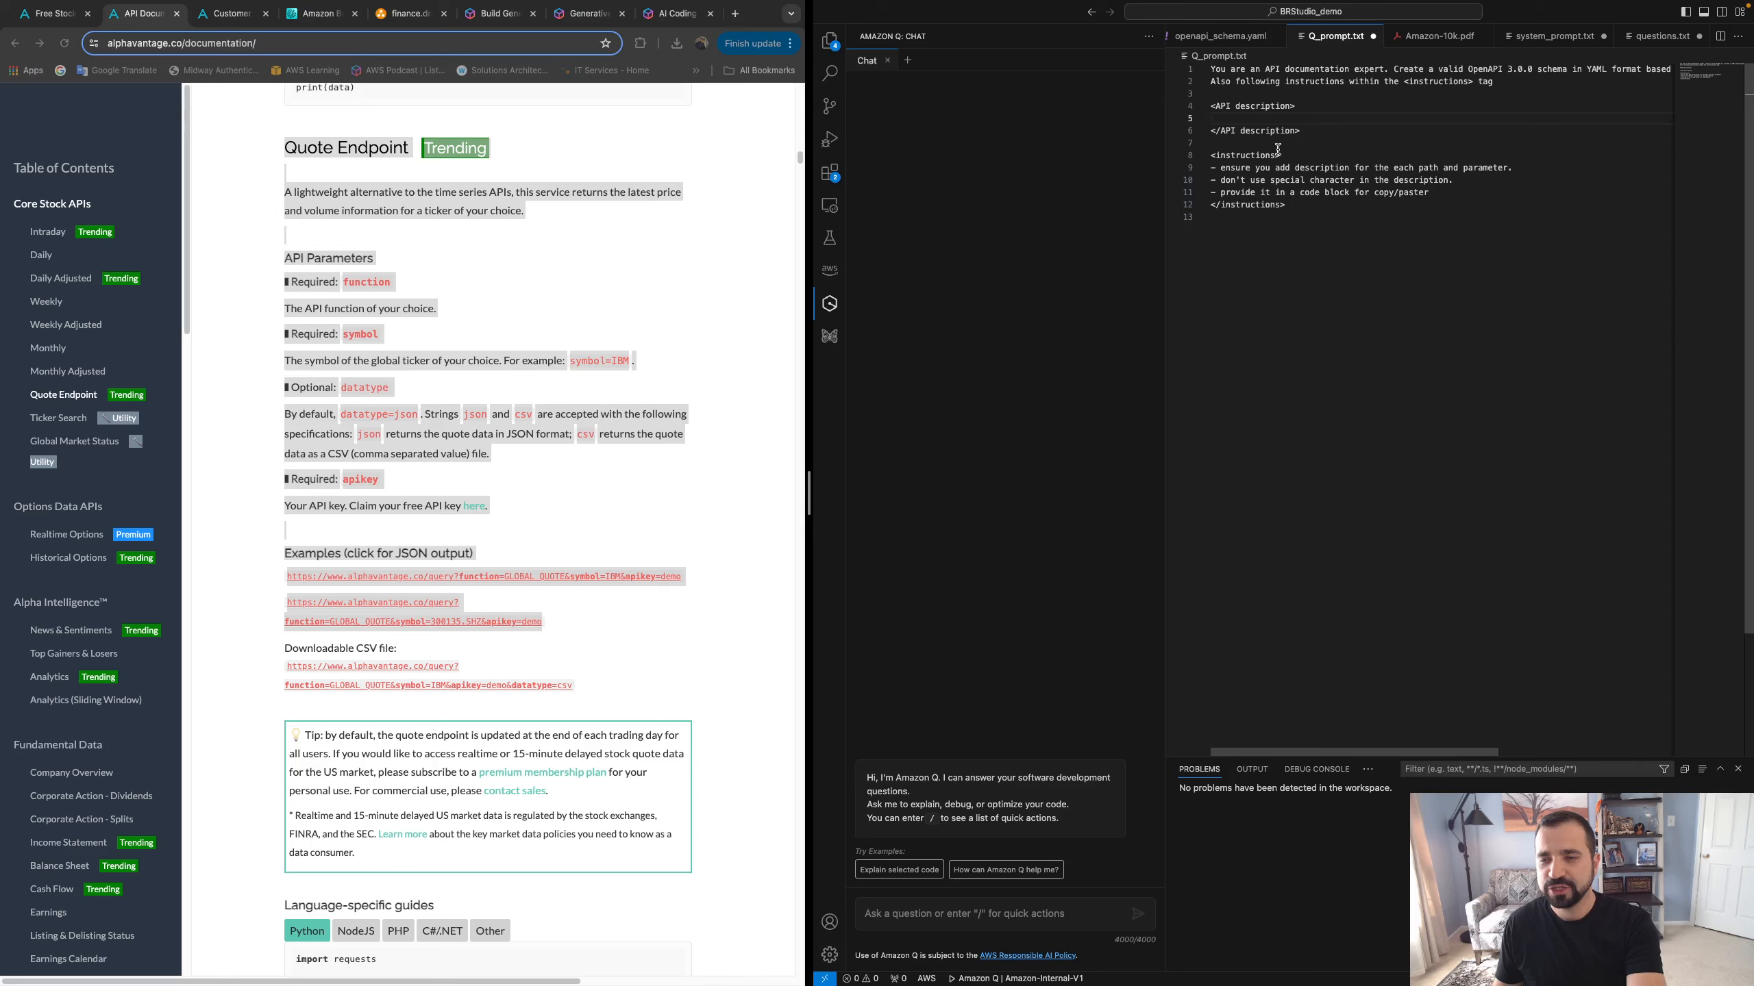
key(super+v)
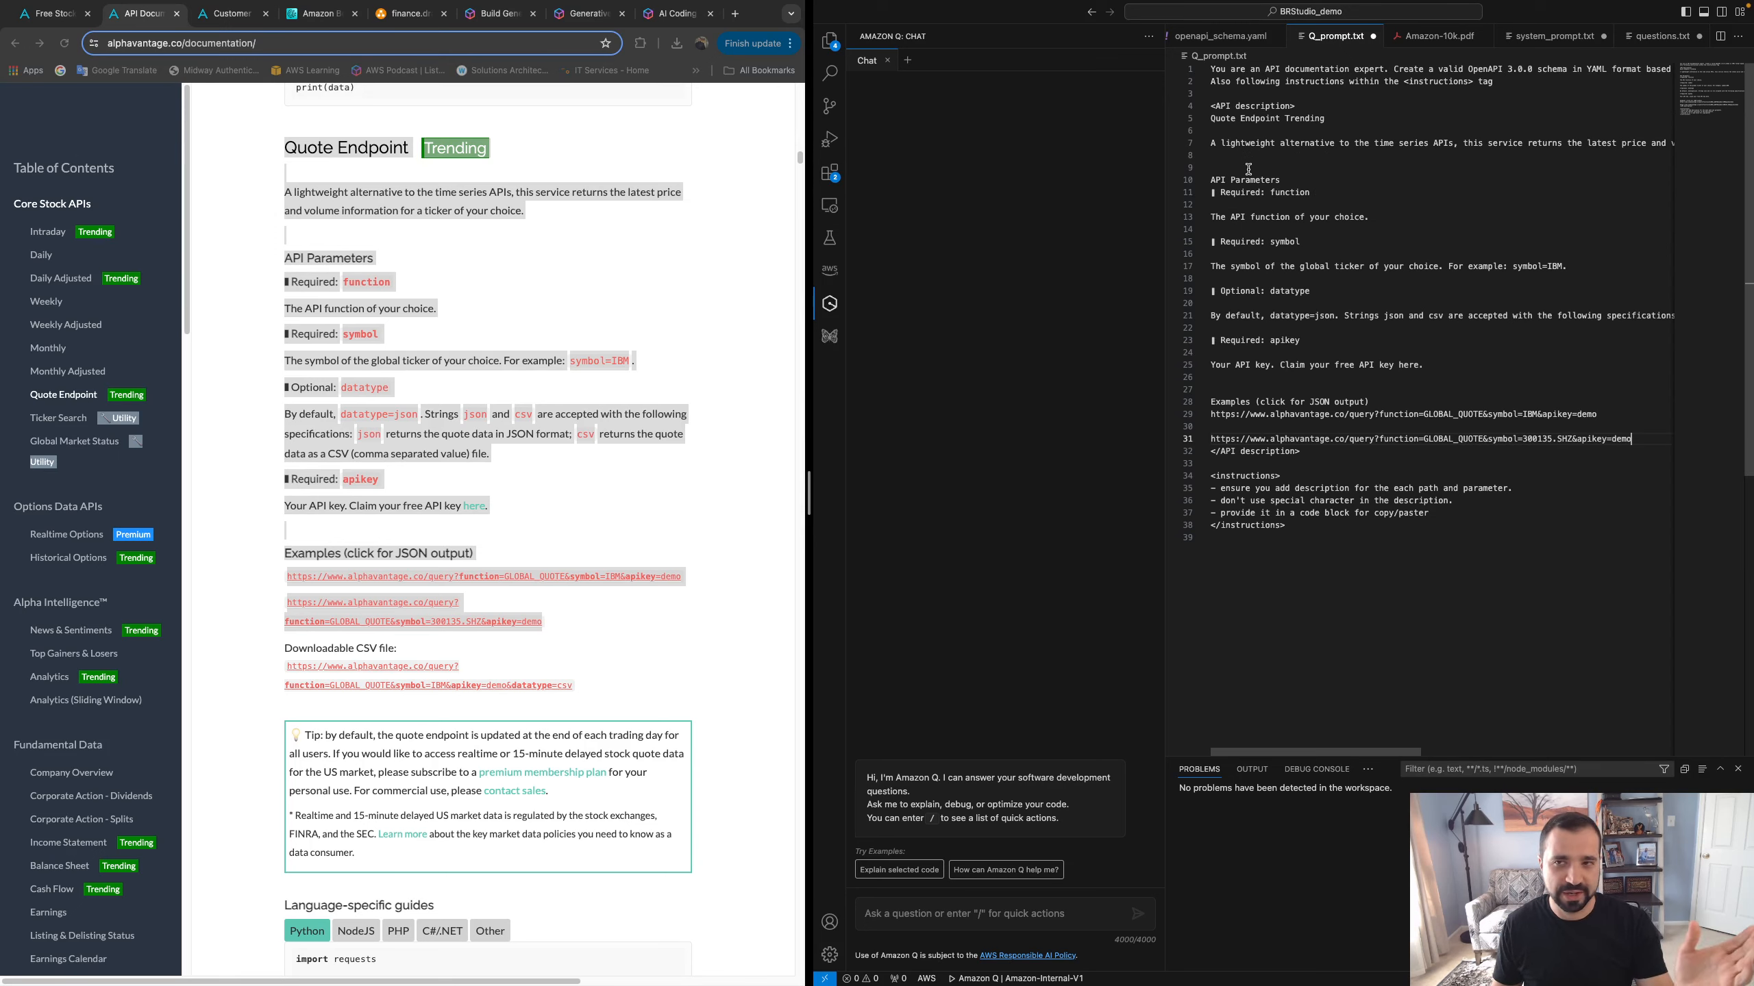
Add a blank line above the instructions block in Q_prompt.txt and review the listed instructions
click(1217, 466)
key(Return)
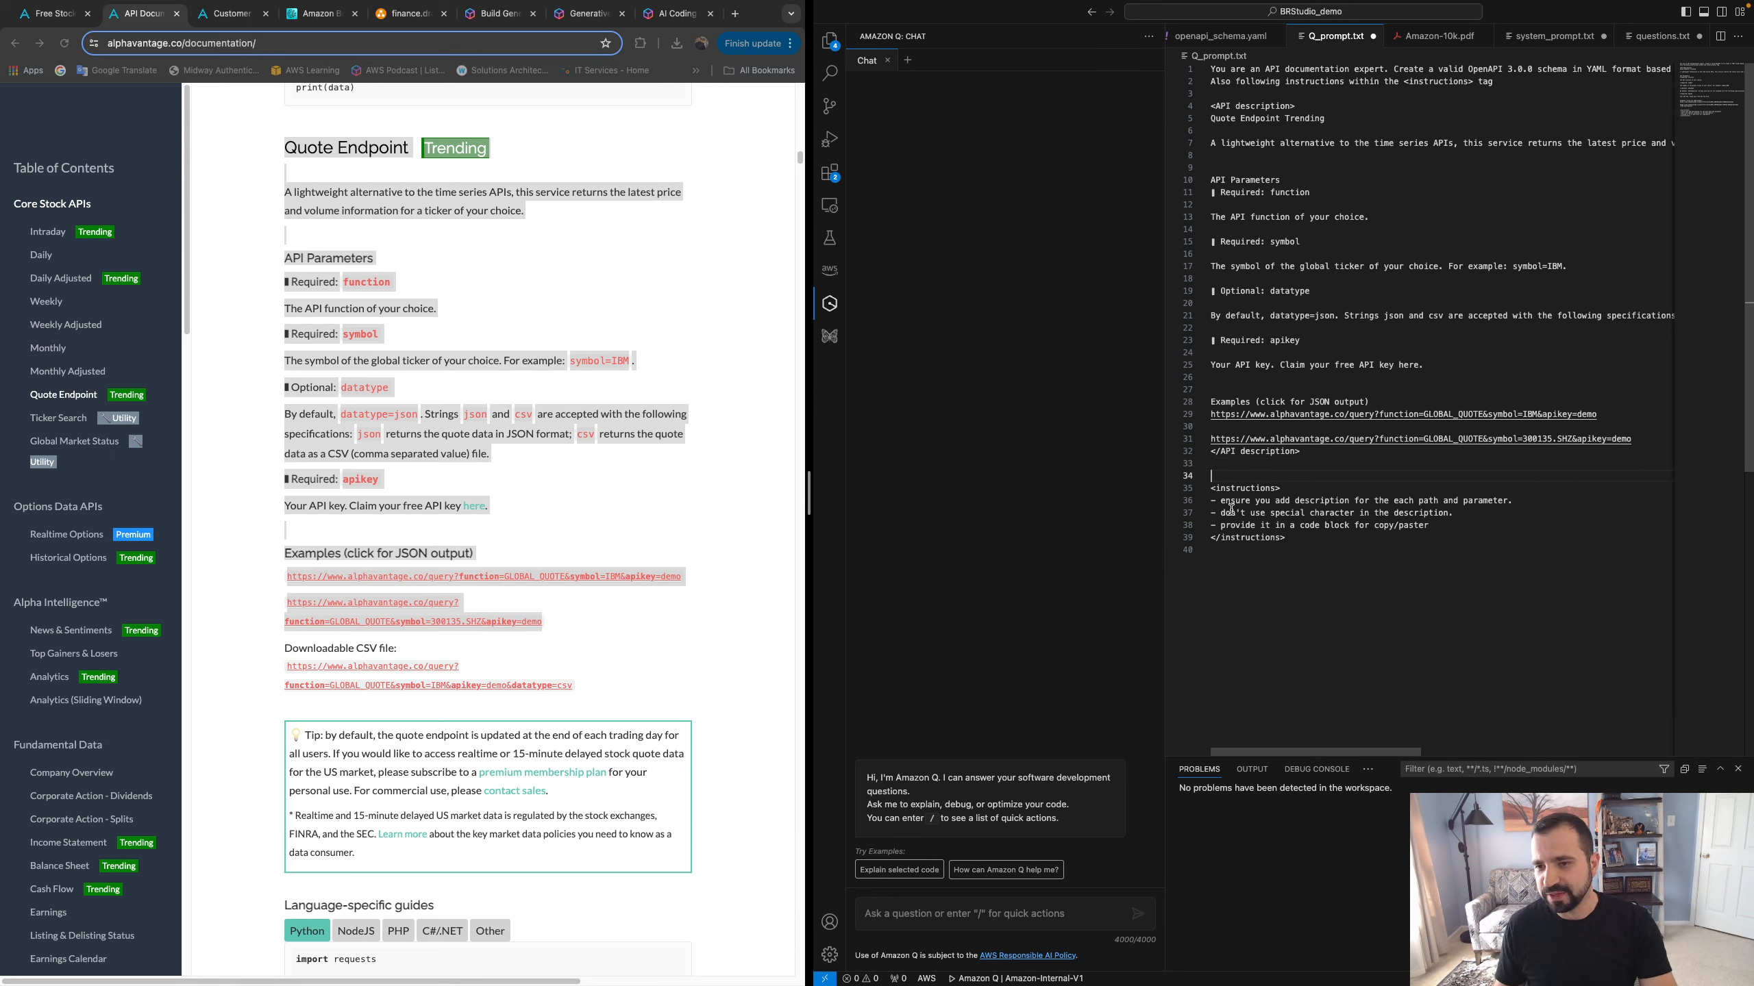
click(1346, 549)
drag(1346, 549, 1303, 509)
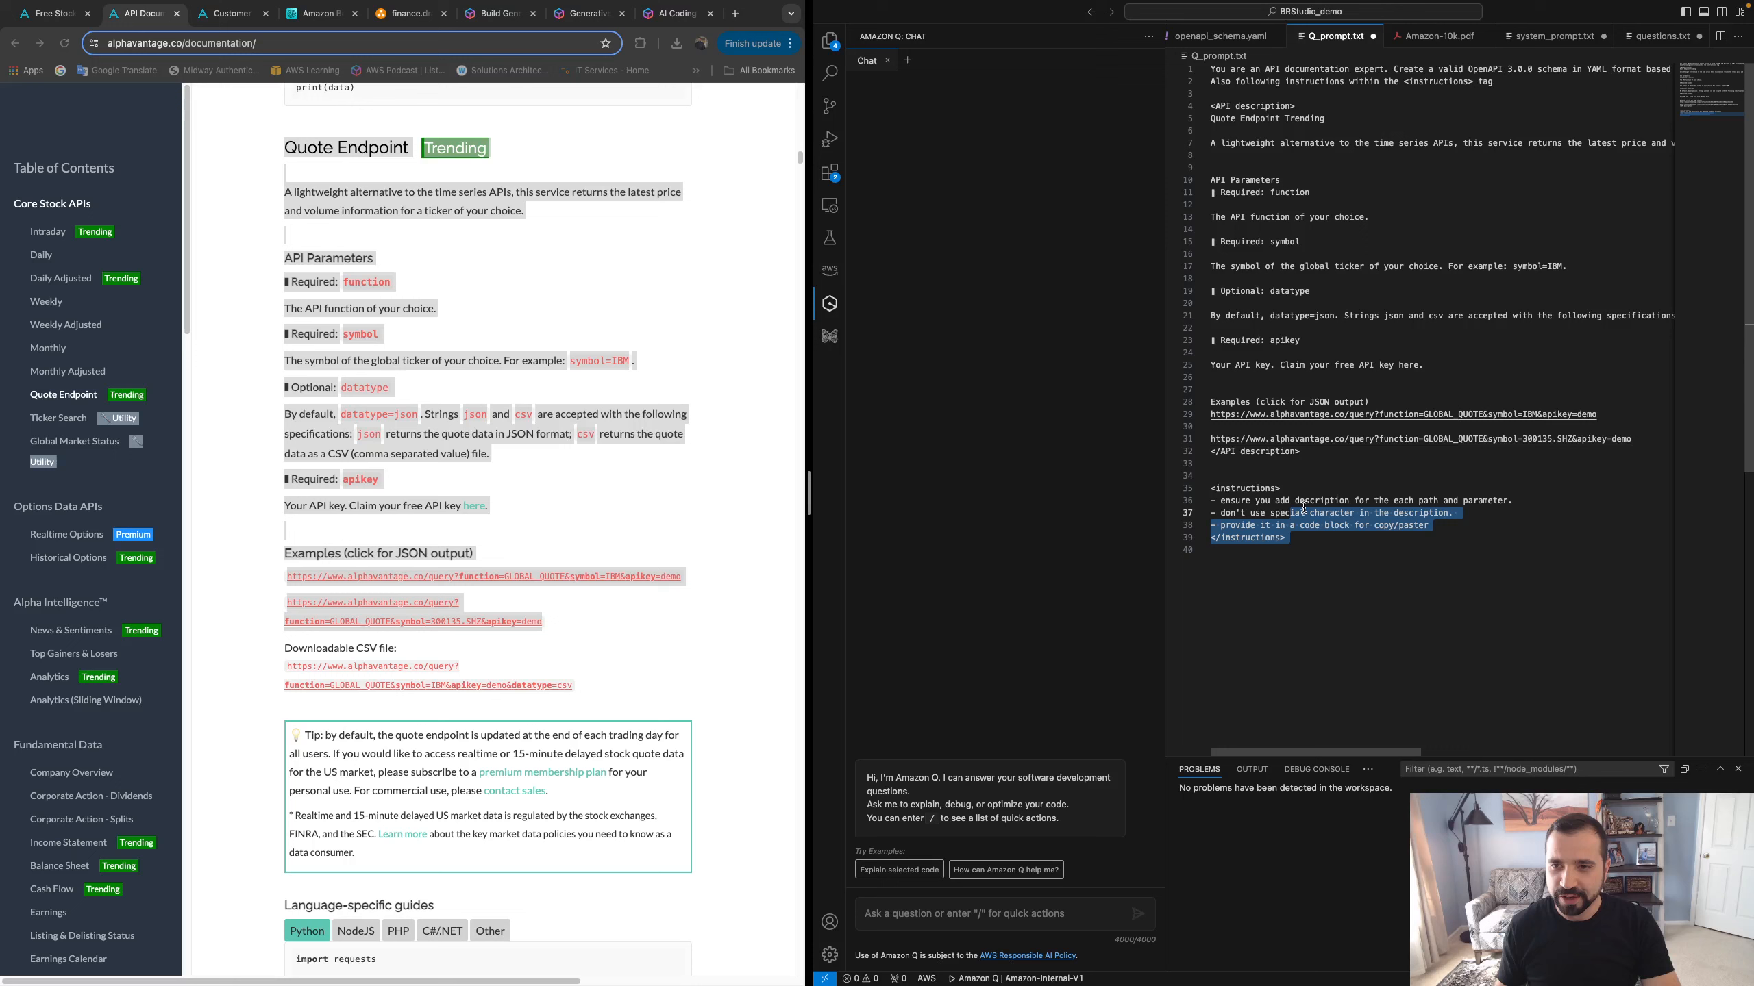
click(1322, 576)
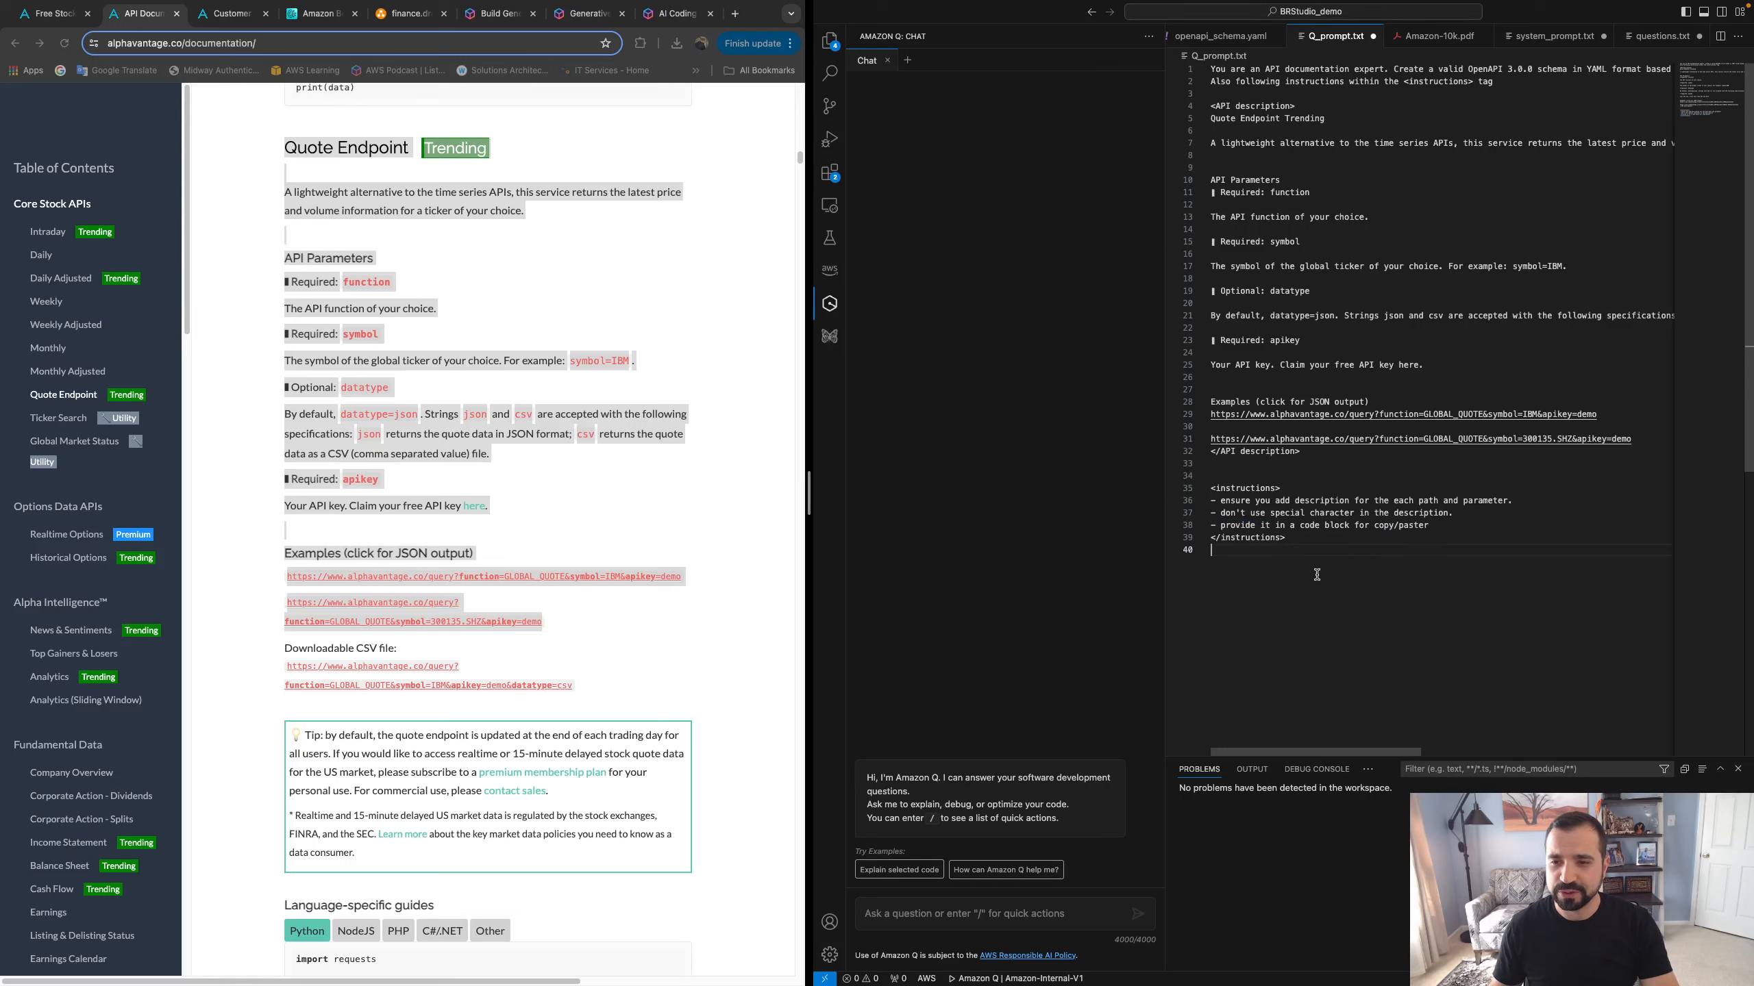
Copy the entire contents of Q_prompt.txt into the Amazon Q chat and submit it to generate the OpenAPI 3.0.0 YAML schema
key(super+a)
key(super+c)
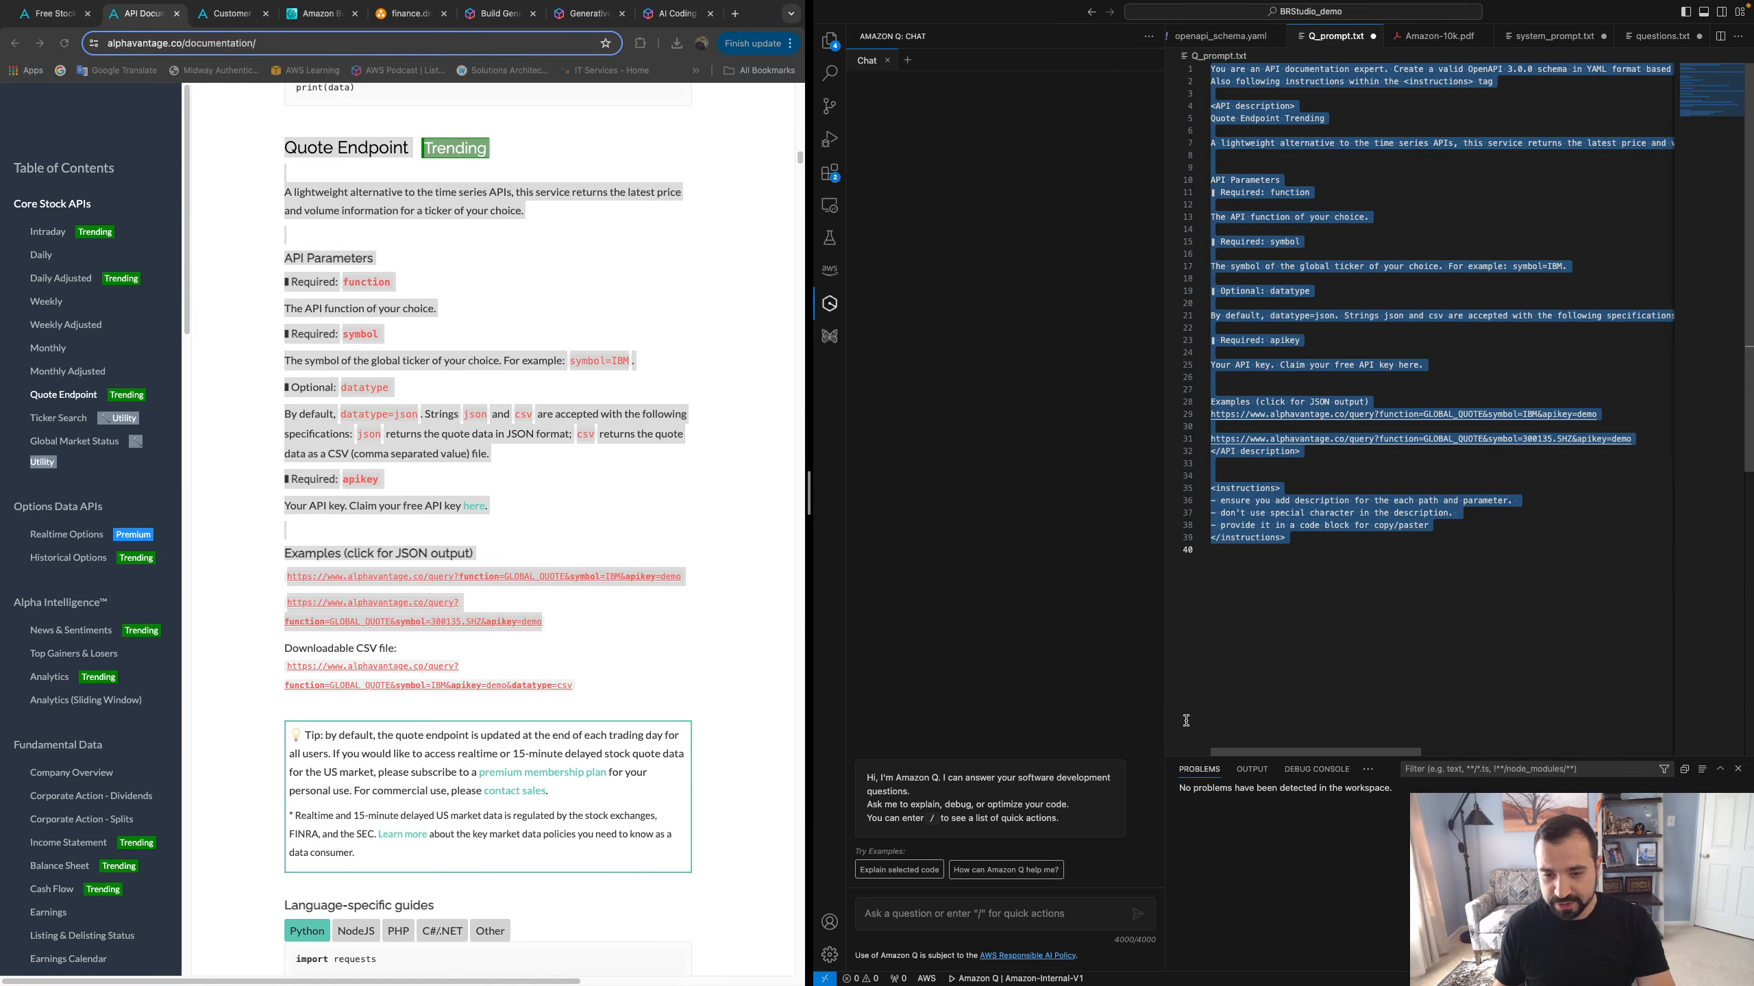
click(935, 915)
key(super+v)
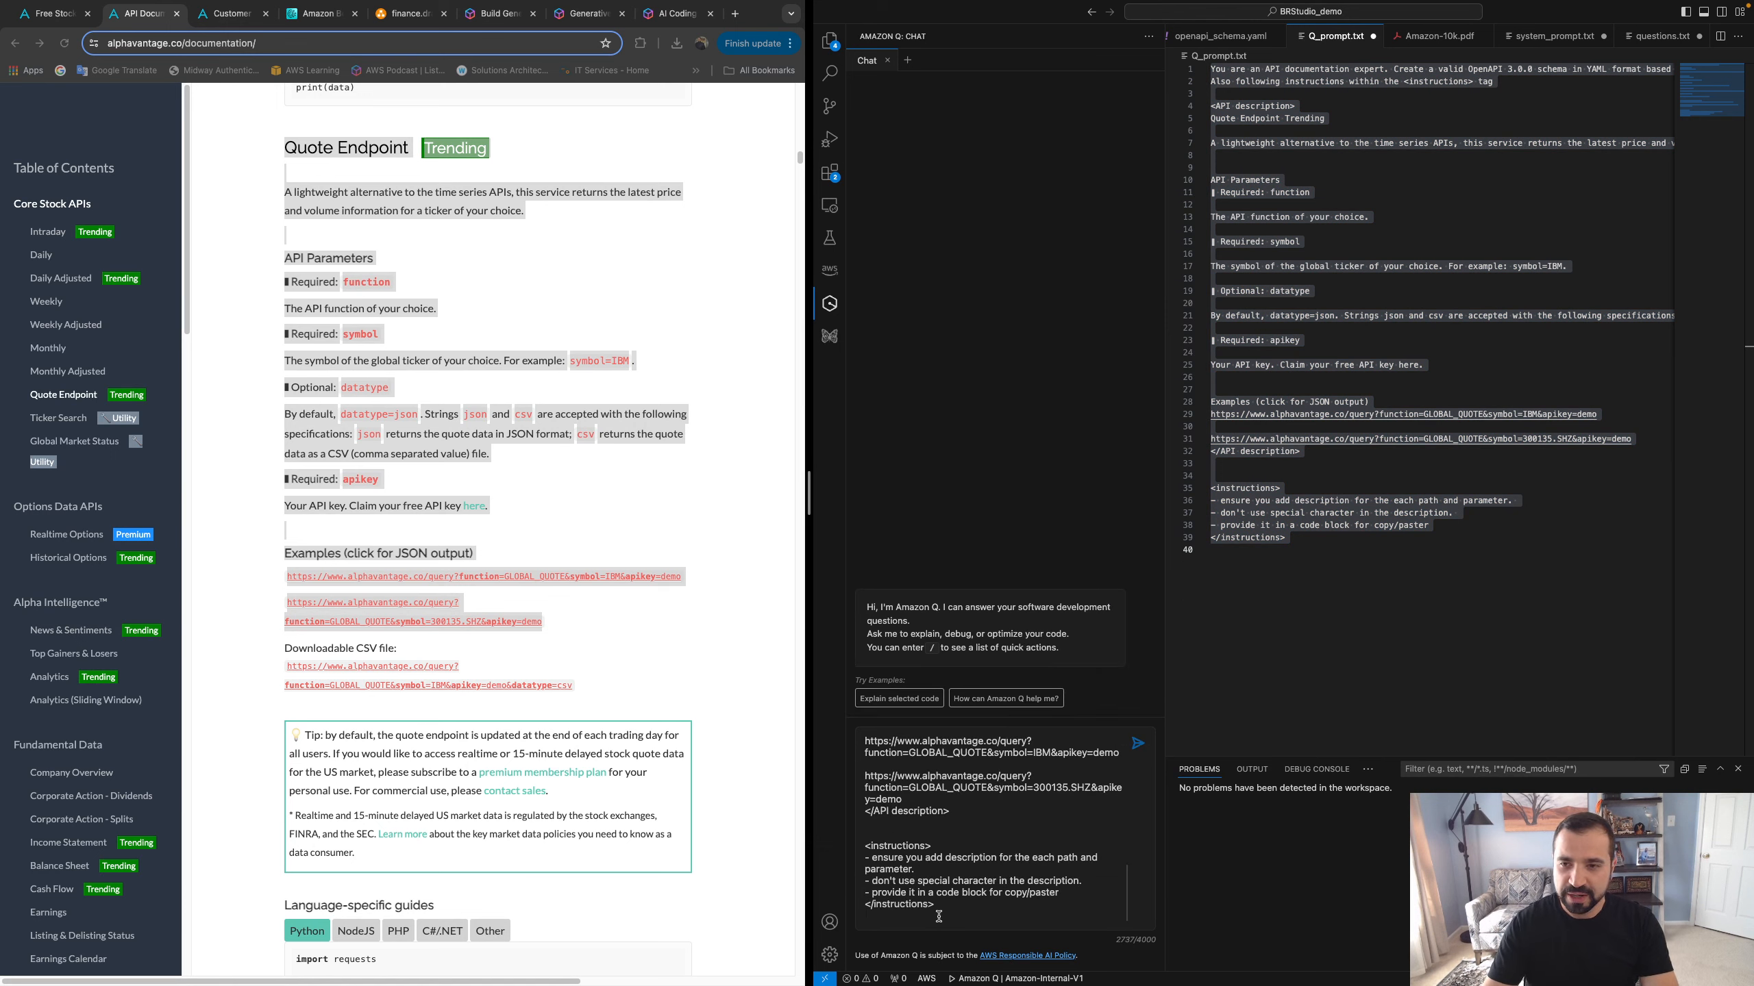
key(Return)
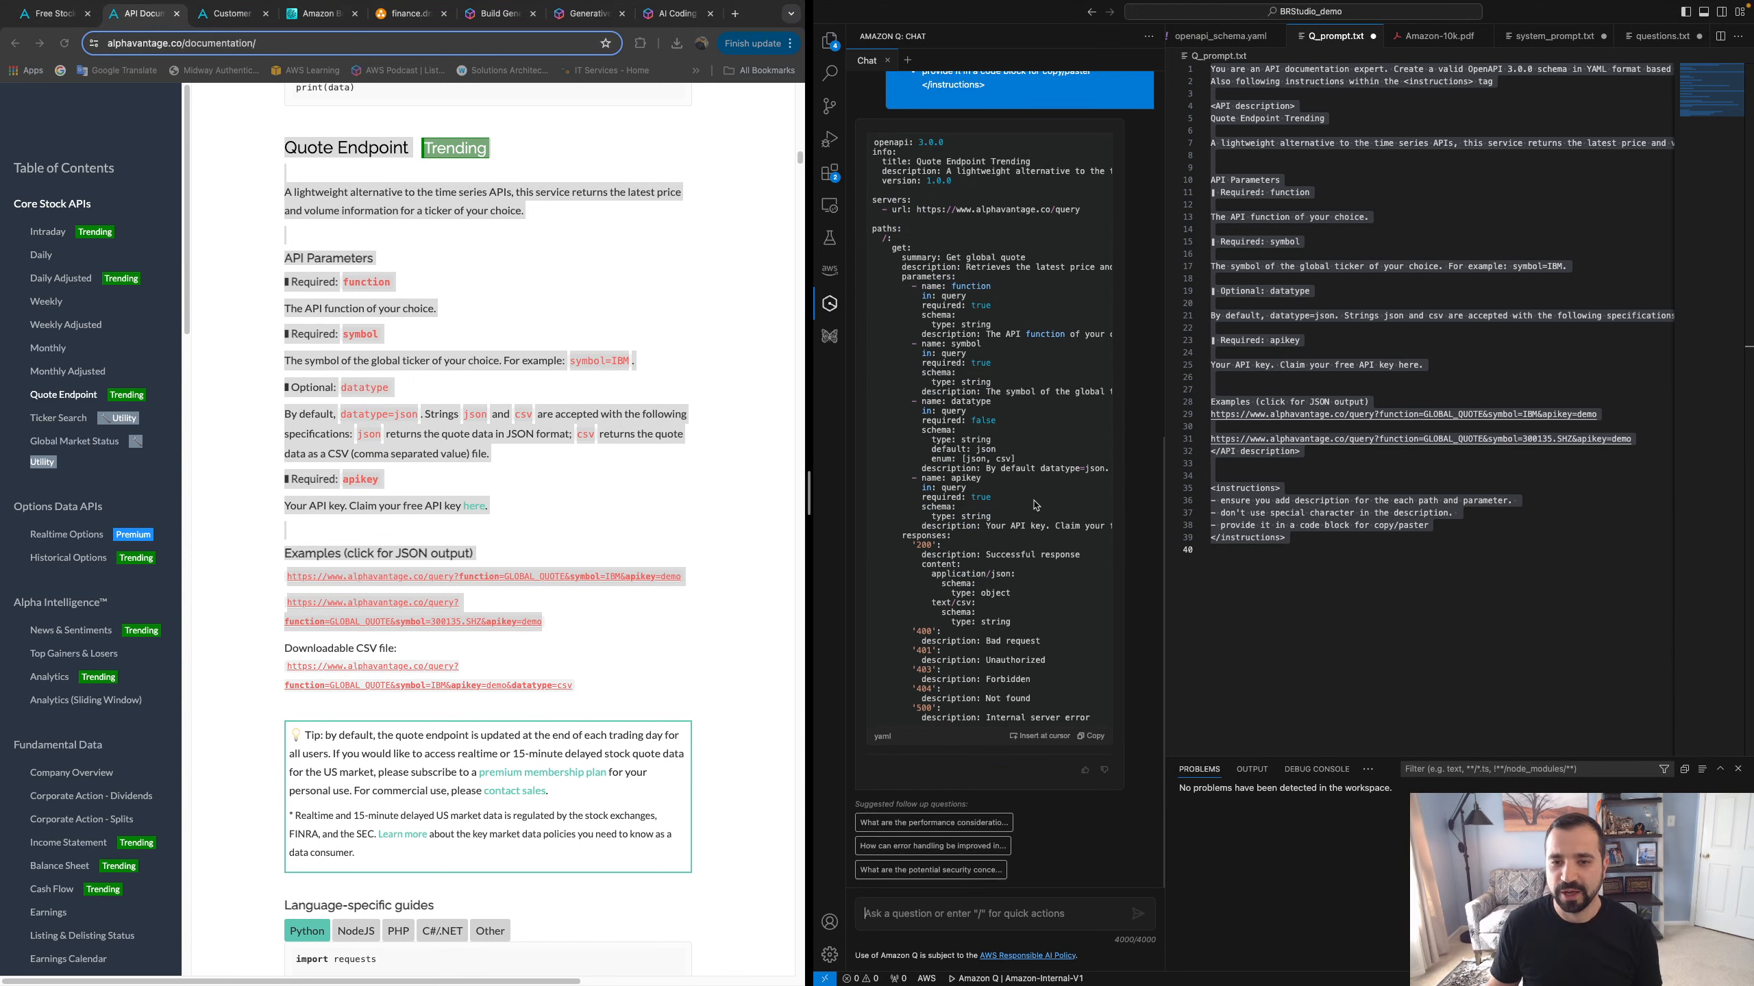
Examine the generated YAML schema in the chat, including its info block, server URL, paths, parameters and responses
scroll(932, 279, up, 2)
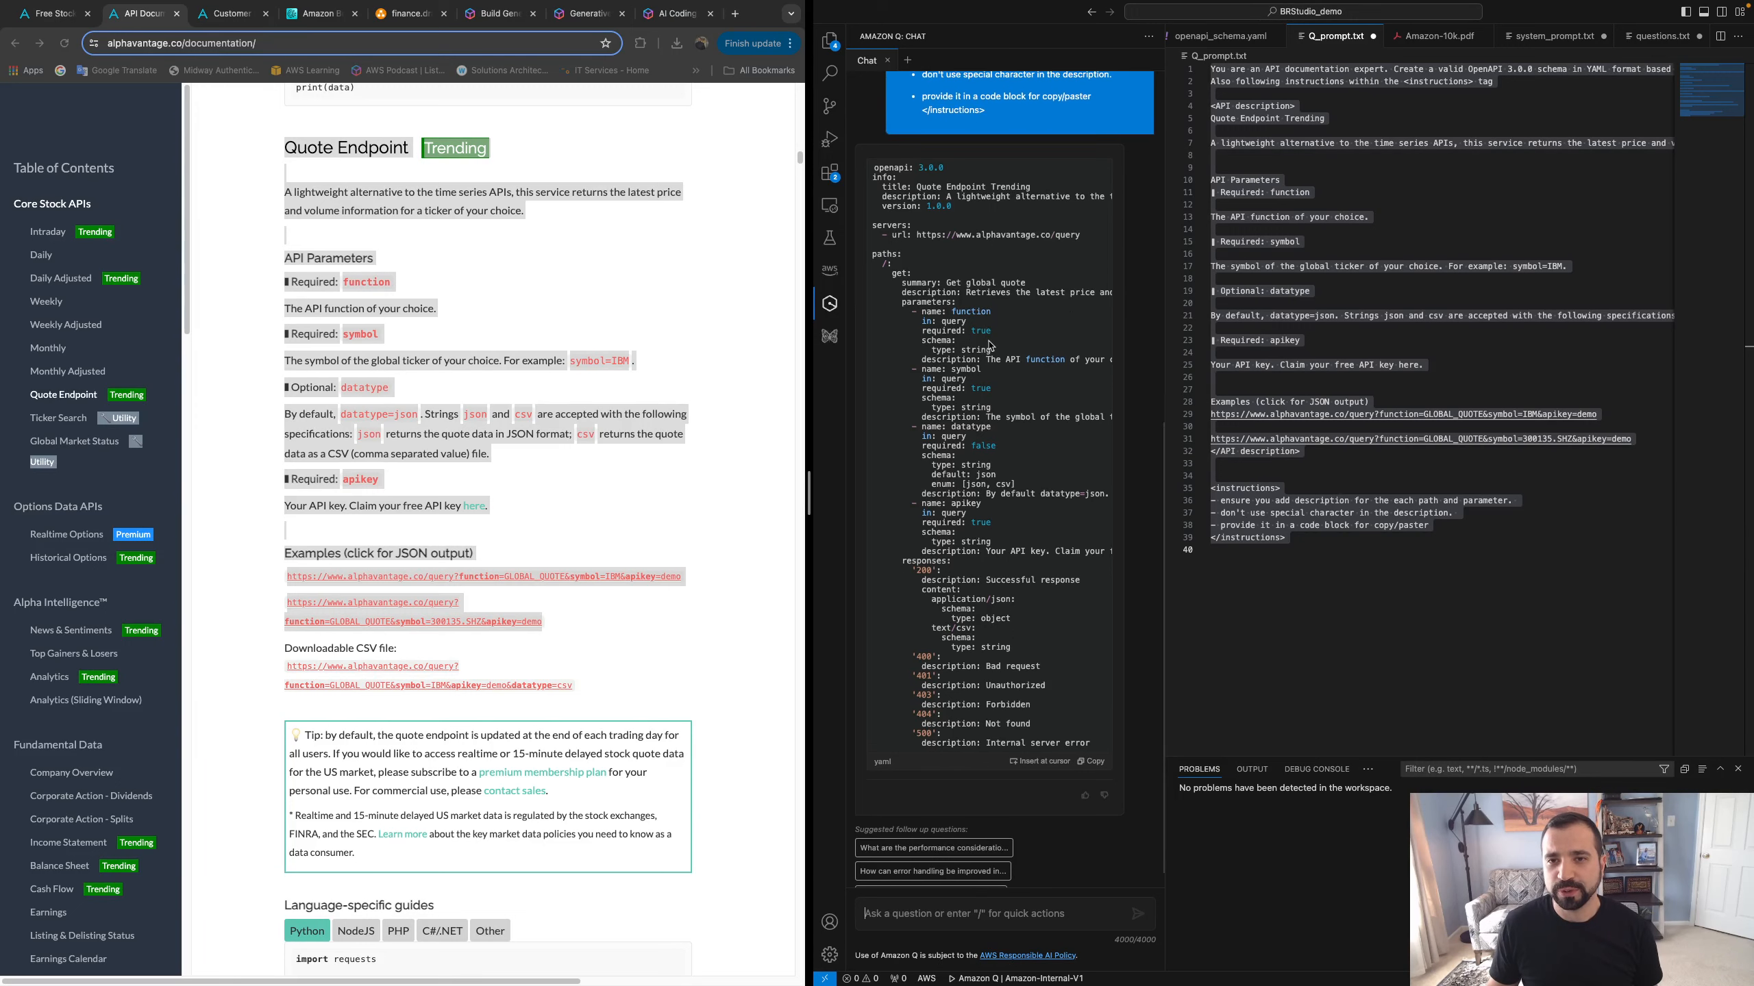
drag(877, 181, 1008, 210)
click(1007, 243)
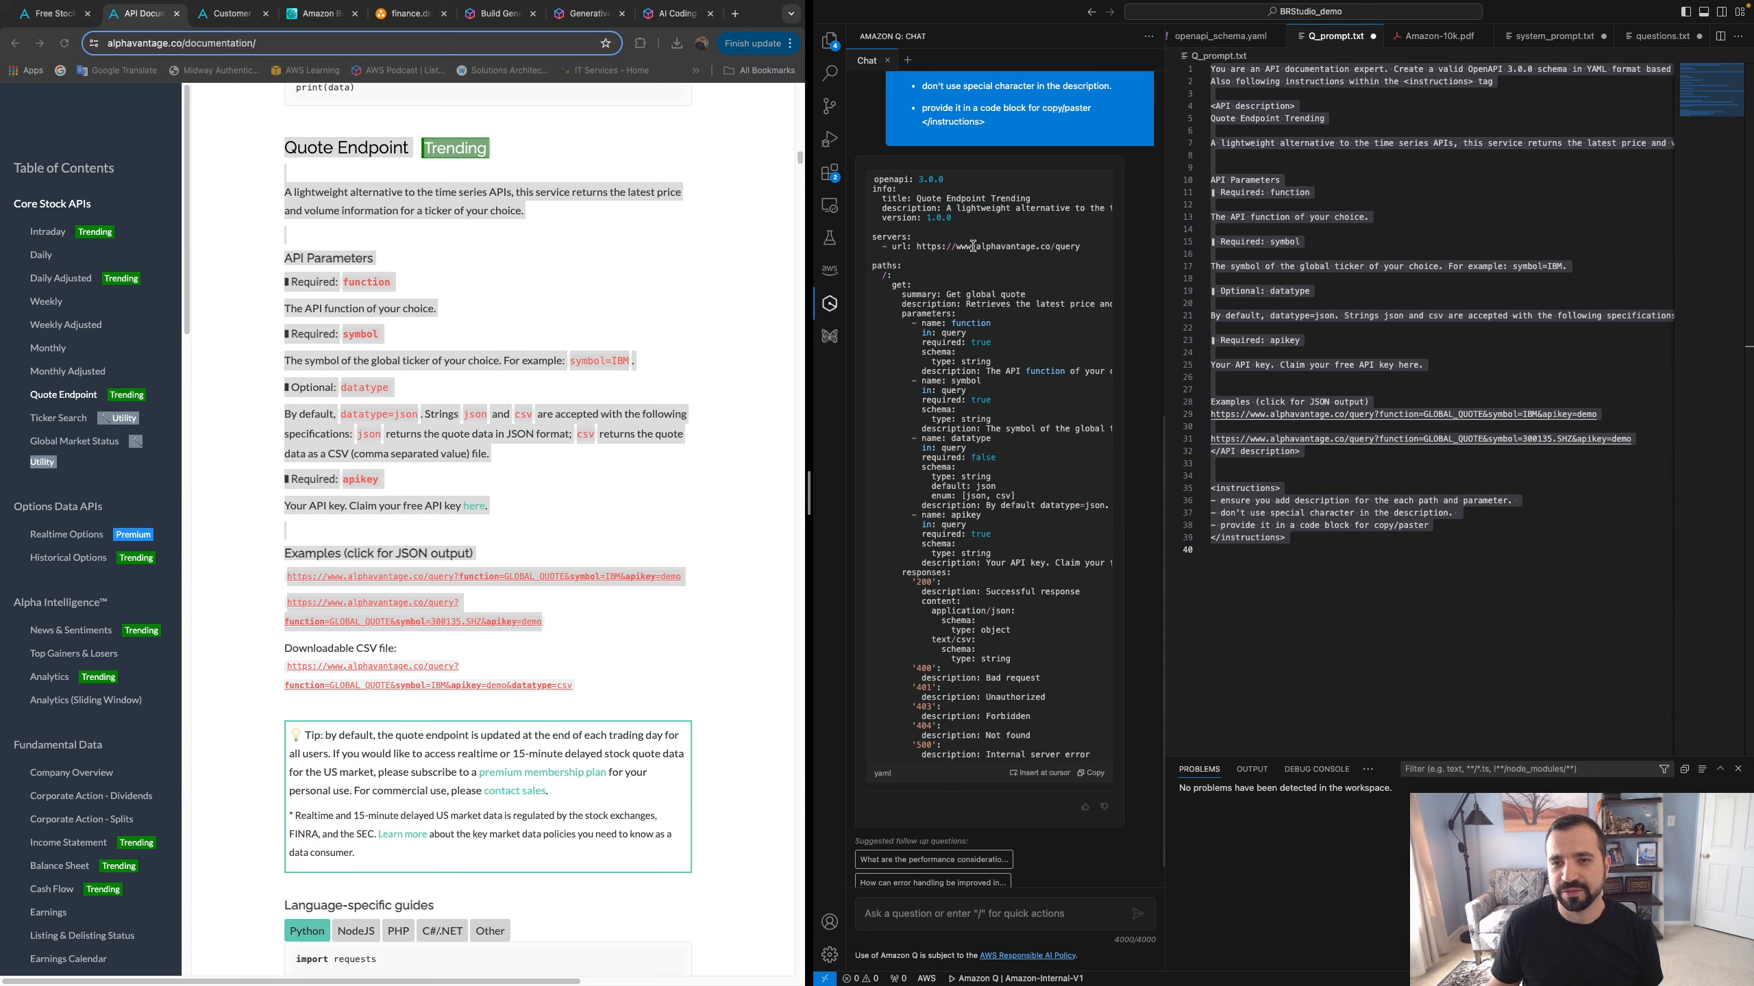
drag(891, 248, 981, 251)
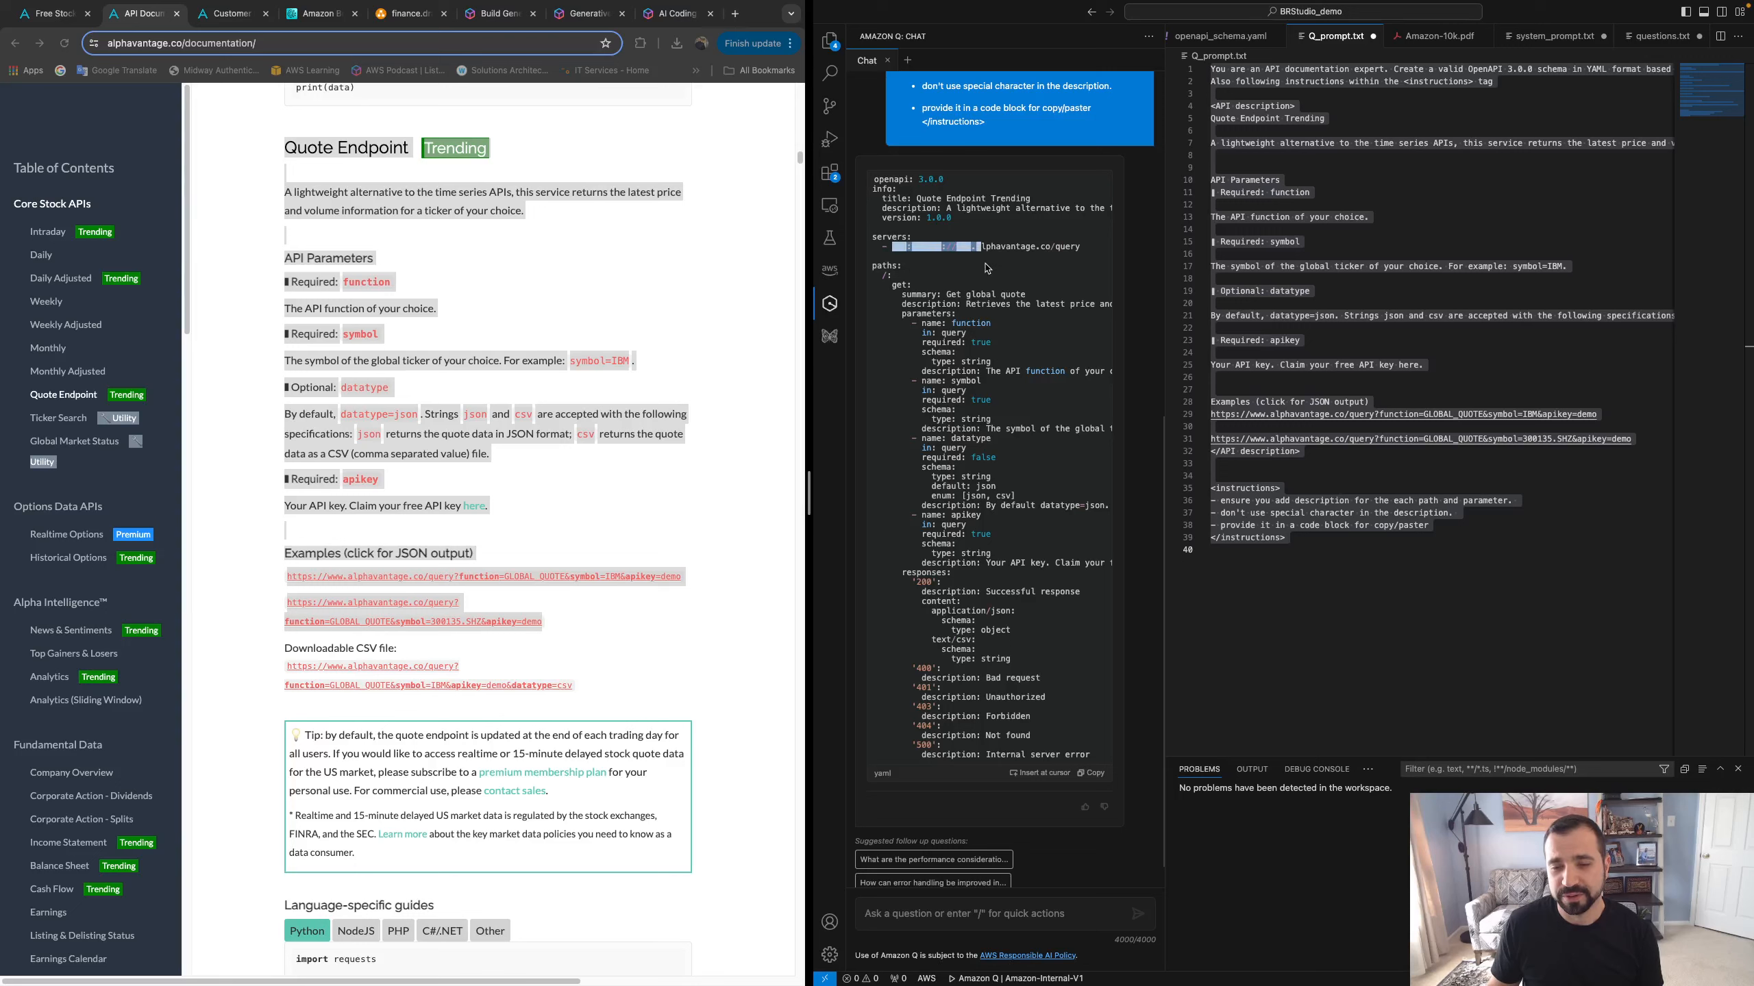
click(986, 265)
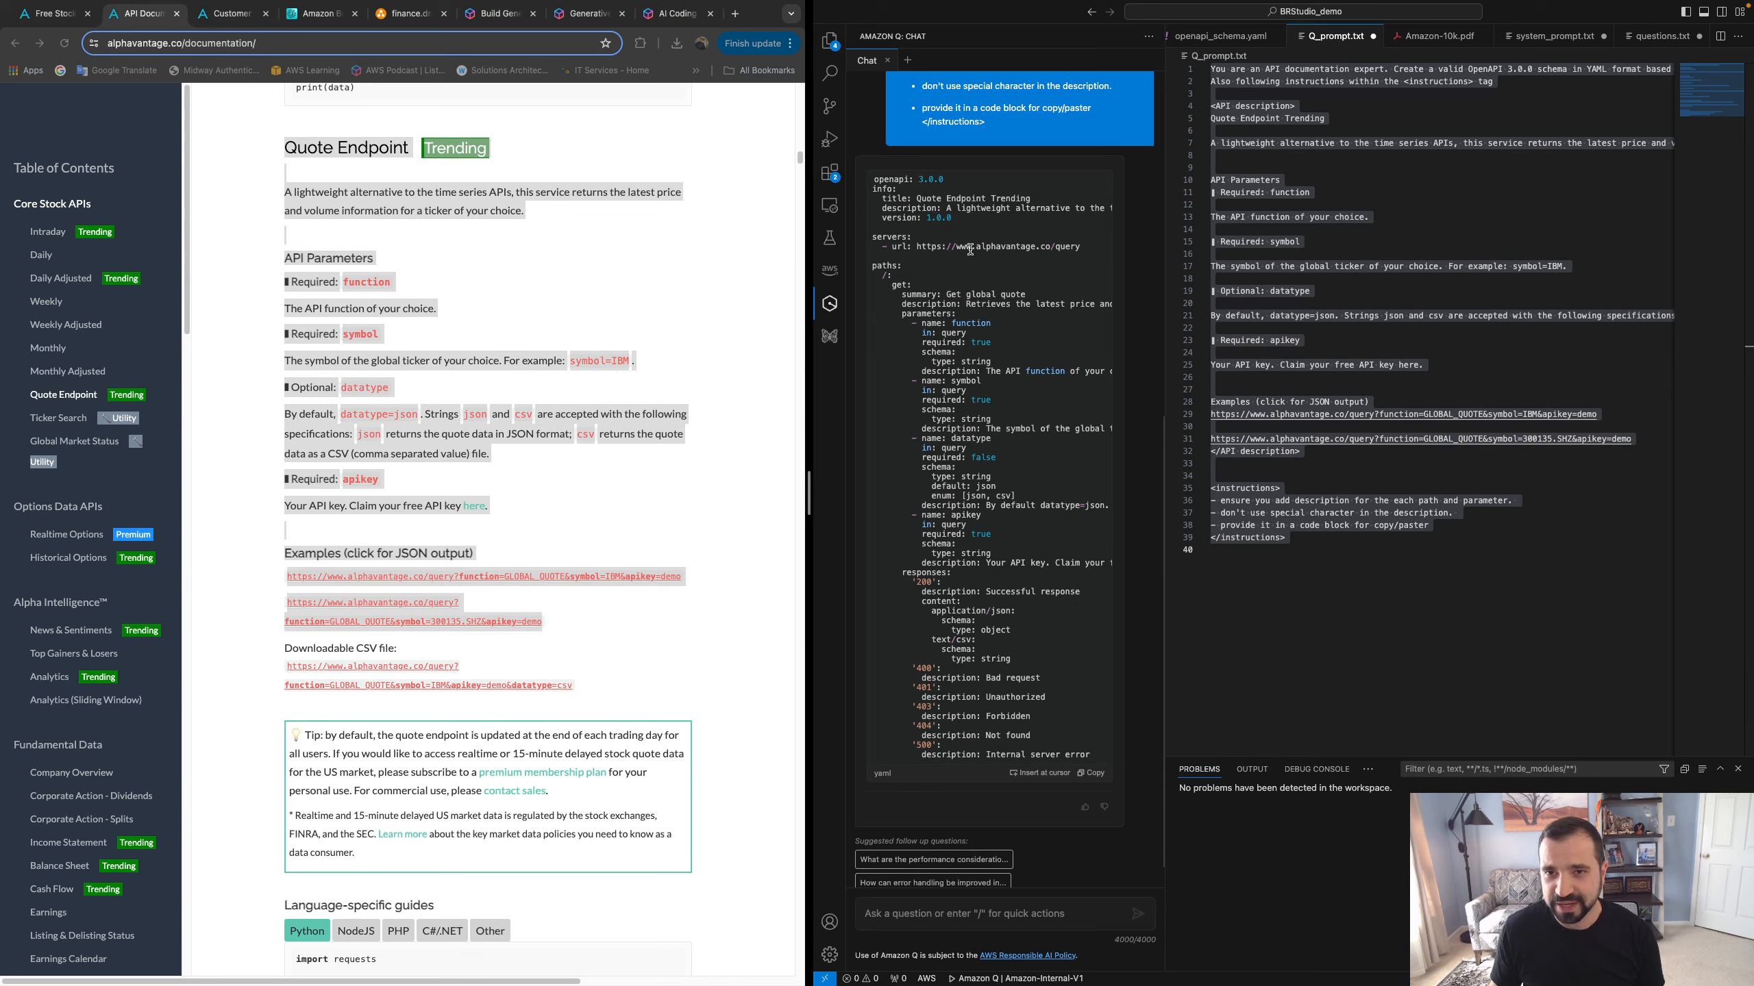
drag(990, 247, 1051, 248)
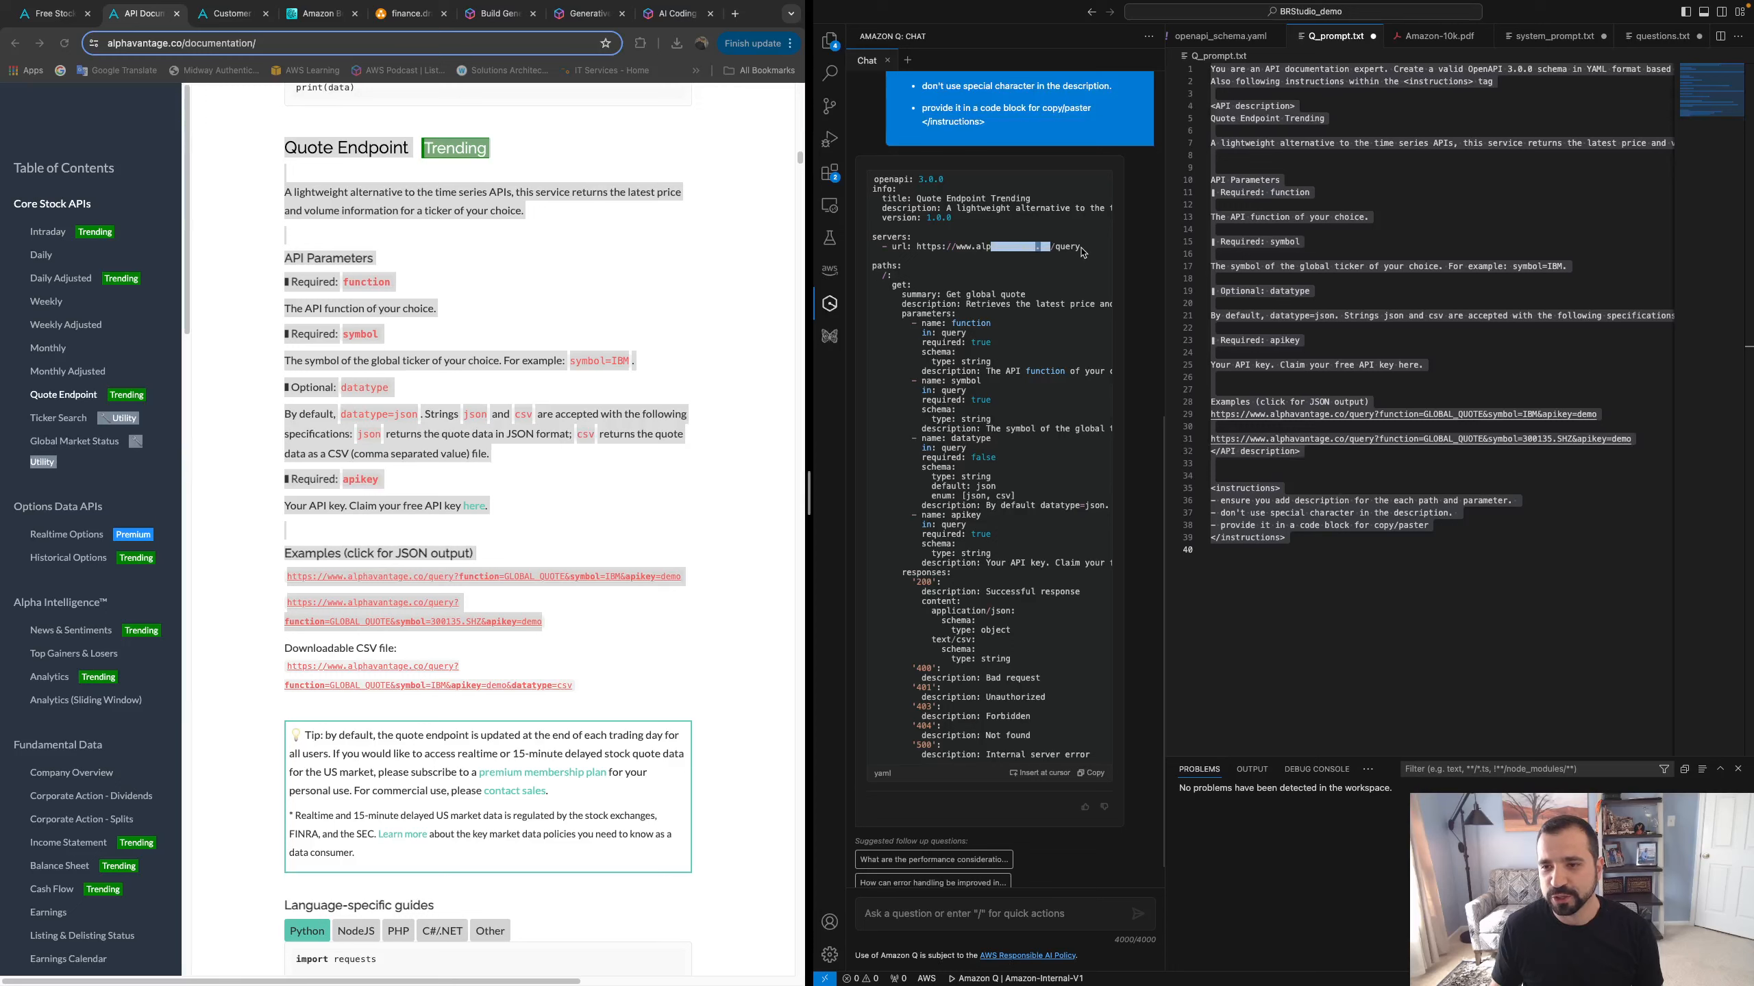
click(1046, 277)
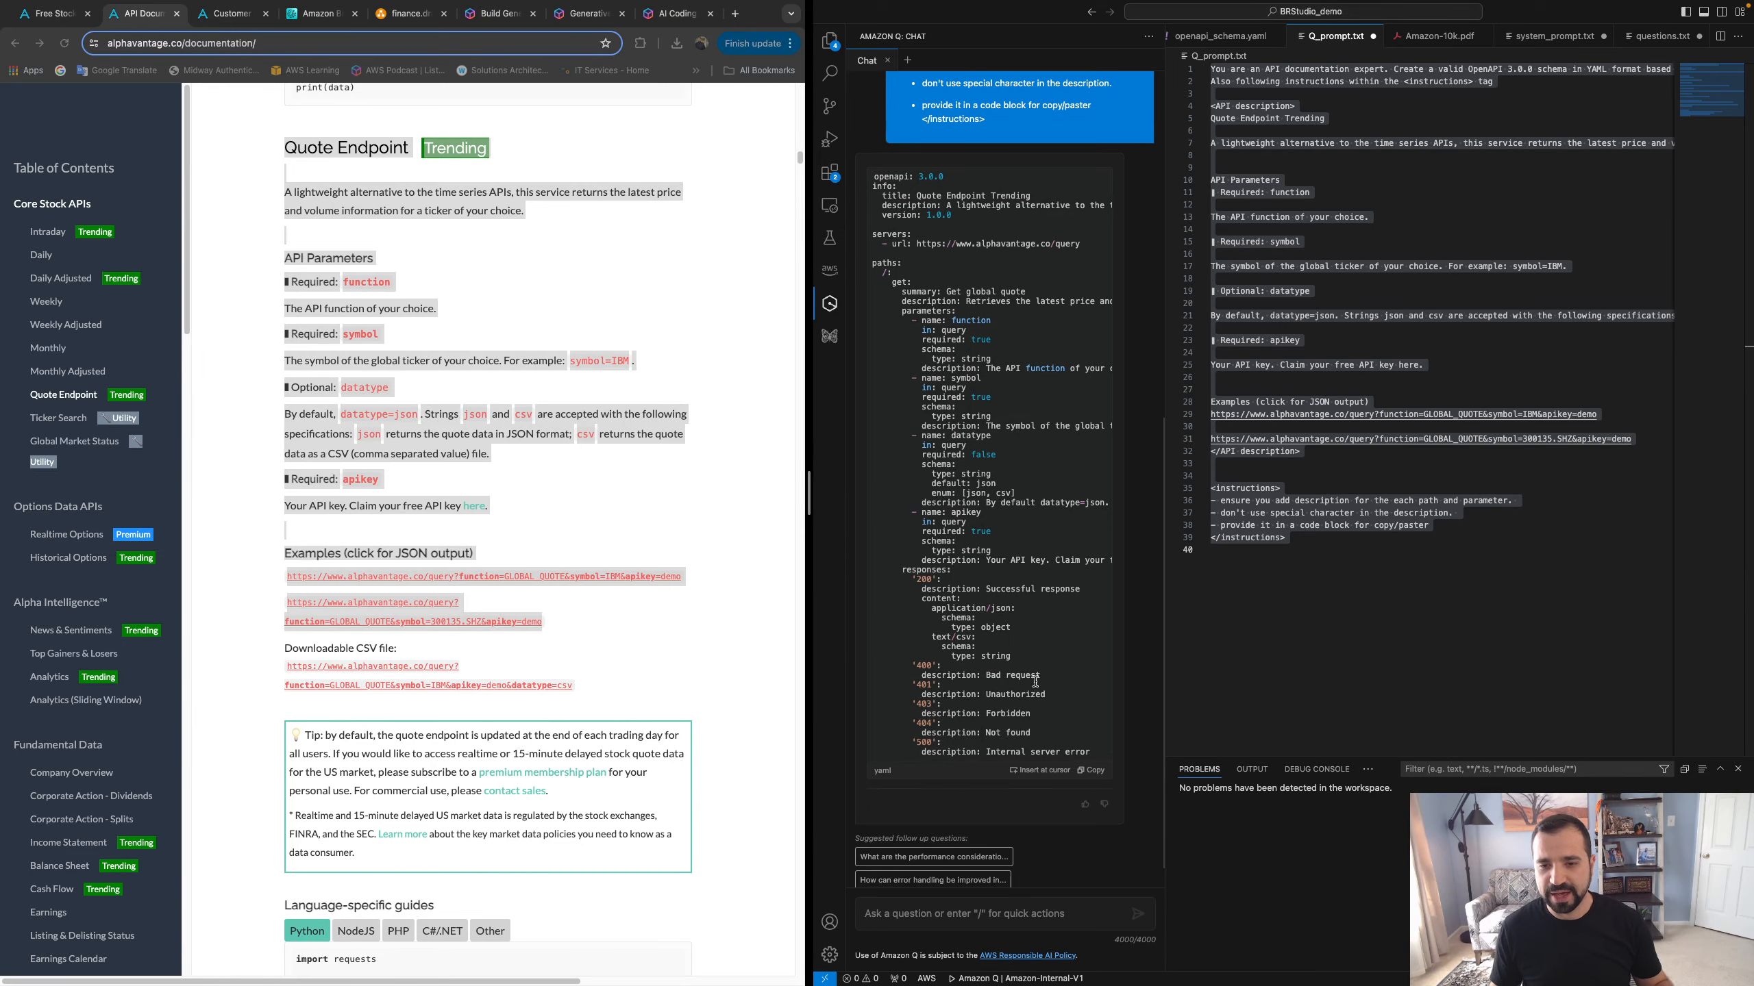
scroll(1035, 681, down, 1)
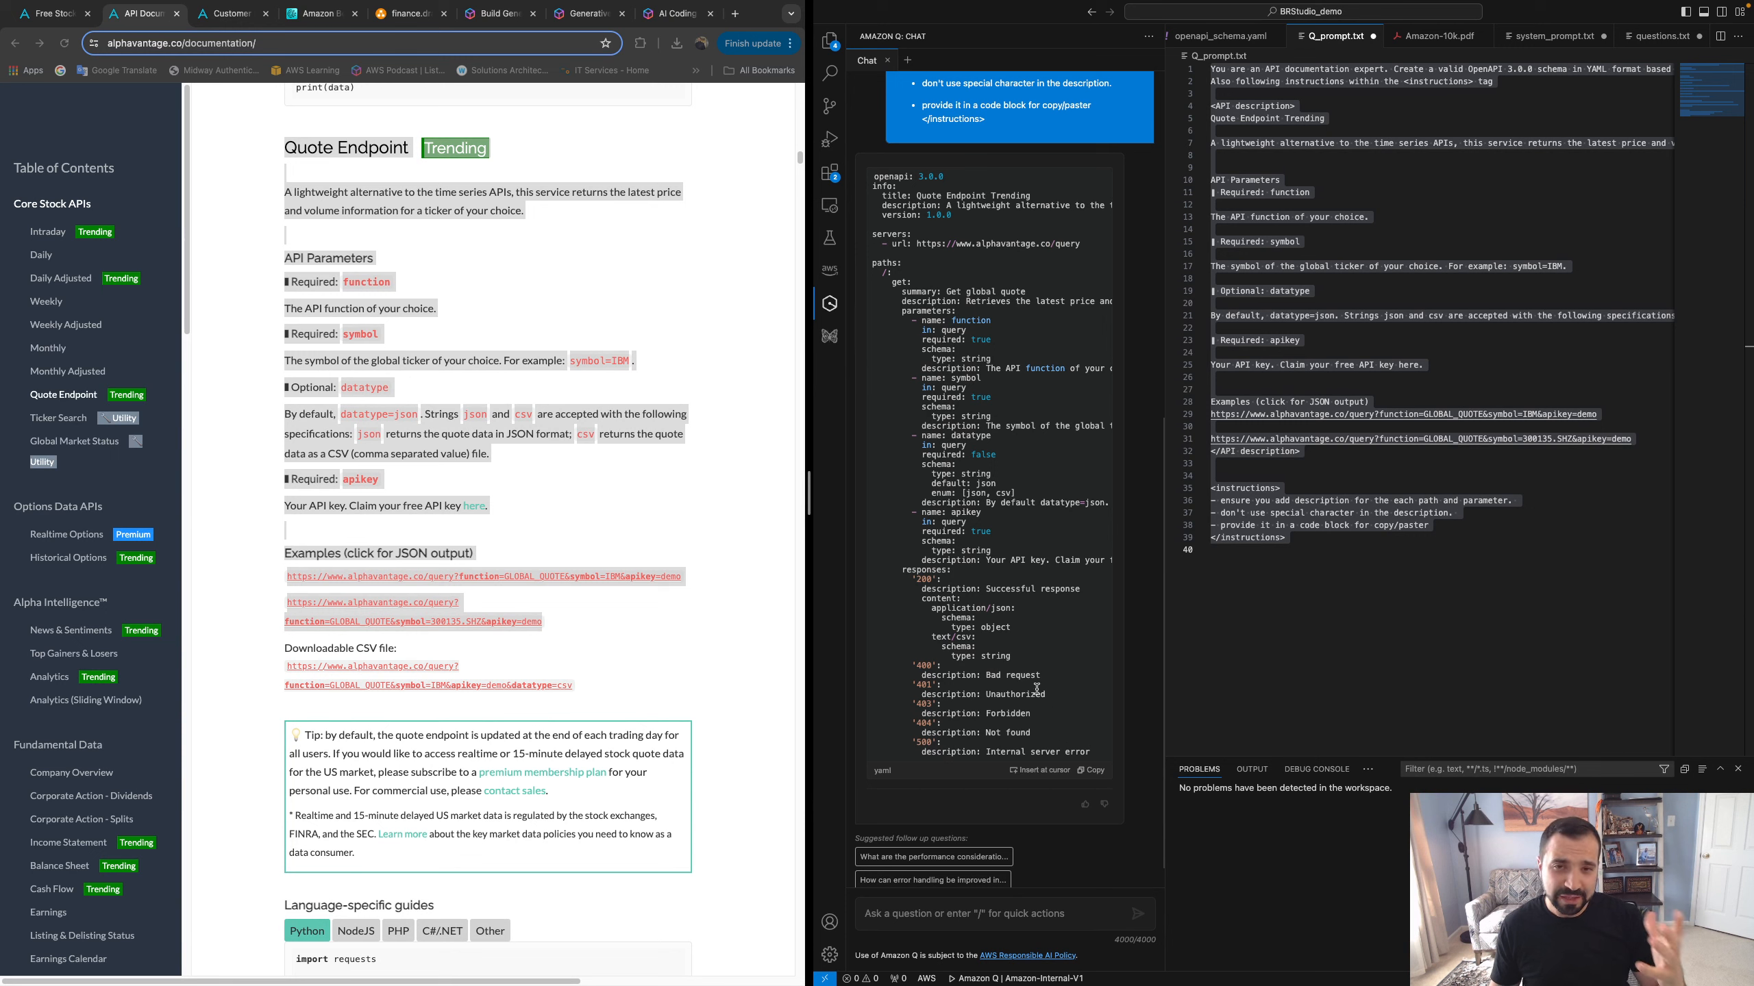
Copy the generated YAML code block and paste it into the function schema of the get-stock-price function in Amazon Bedrock Studio
click(1096, 775)
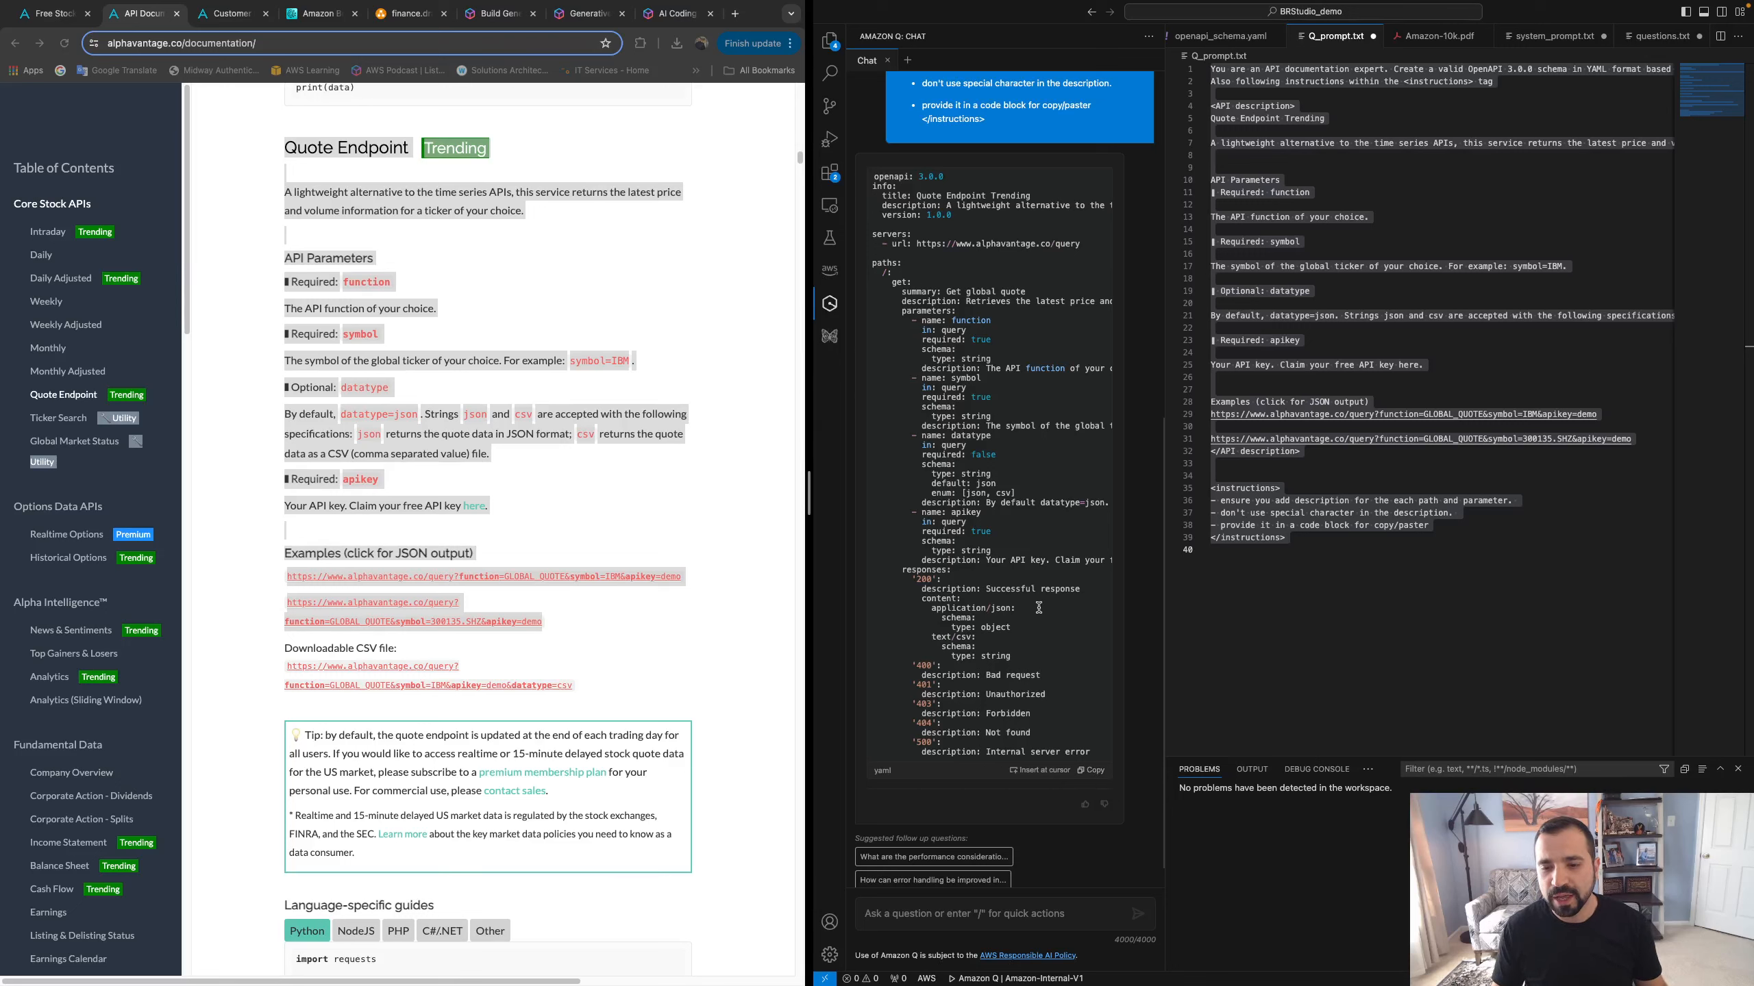
click(1096, 773)
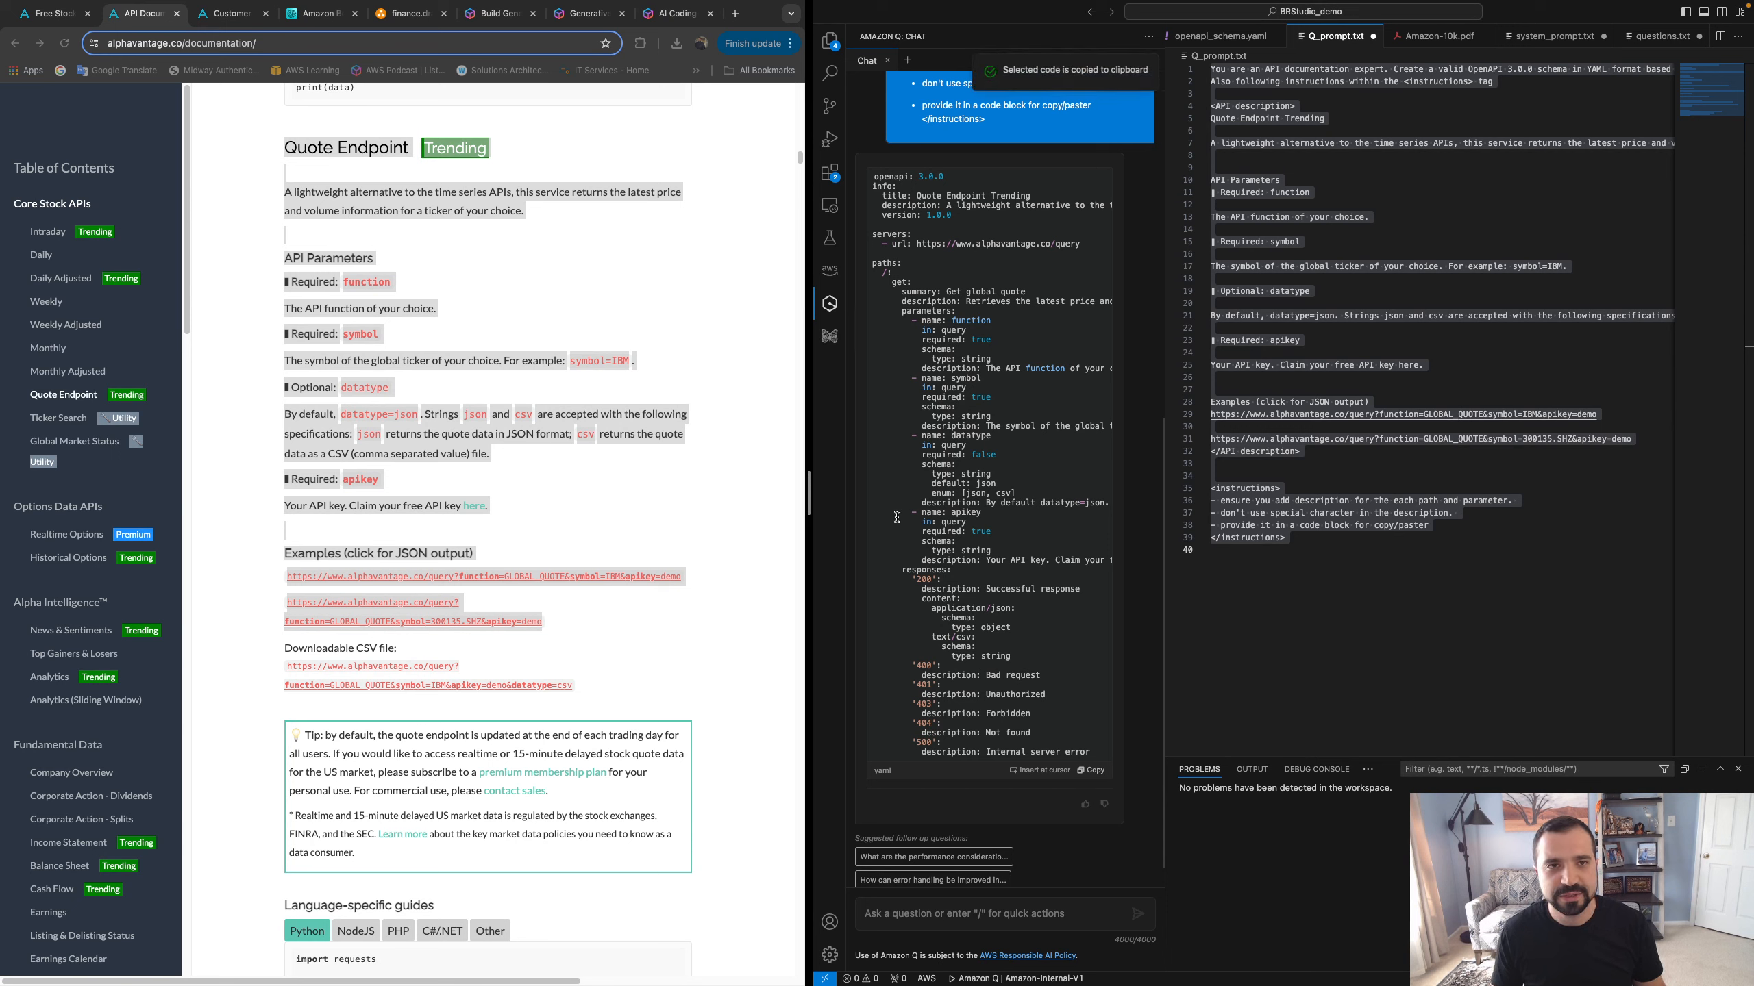
click(312, 20)
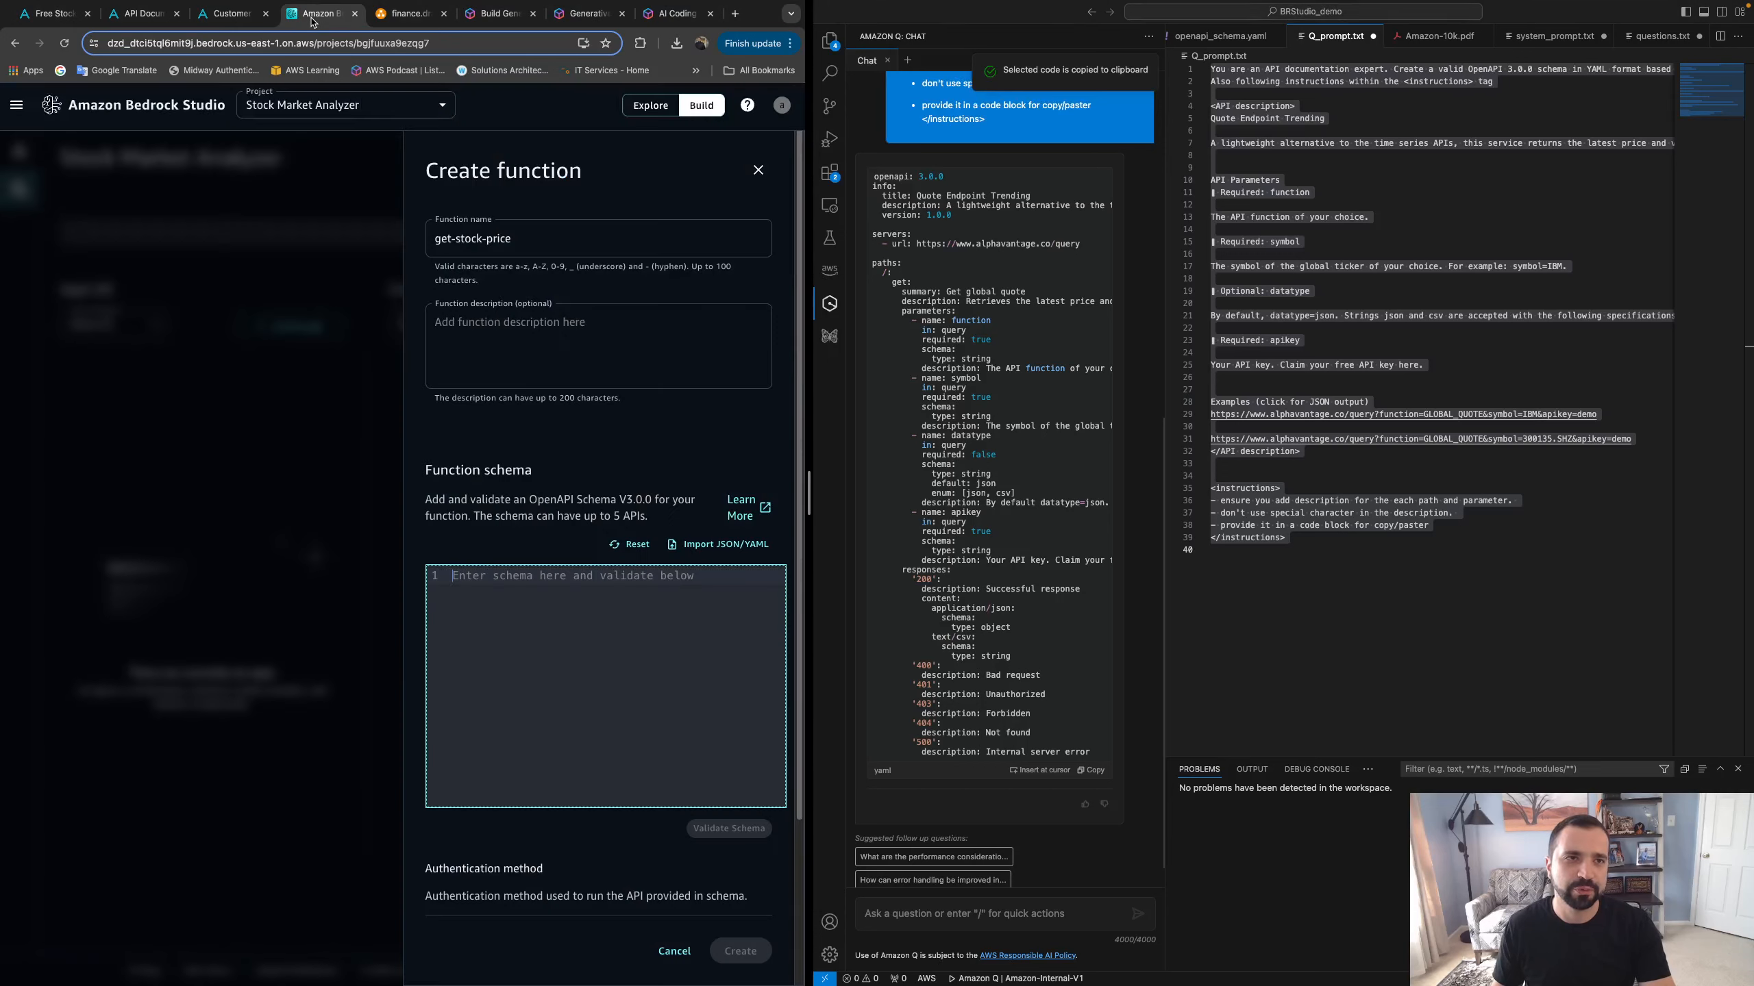
key(ctrl+v)
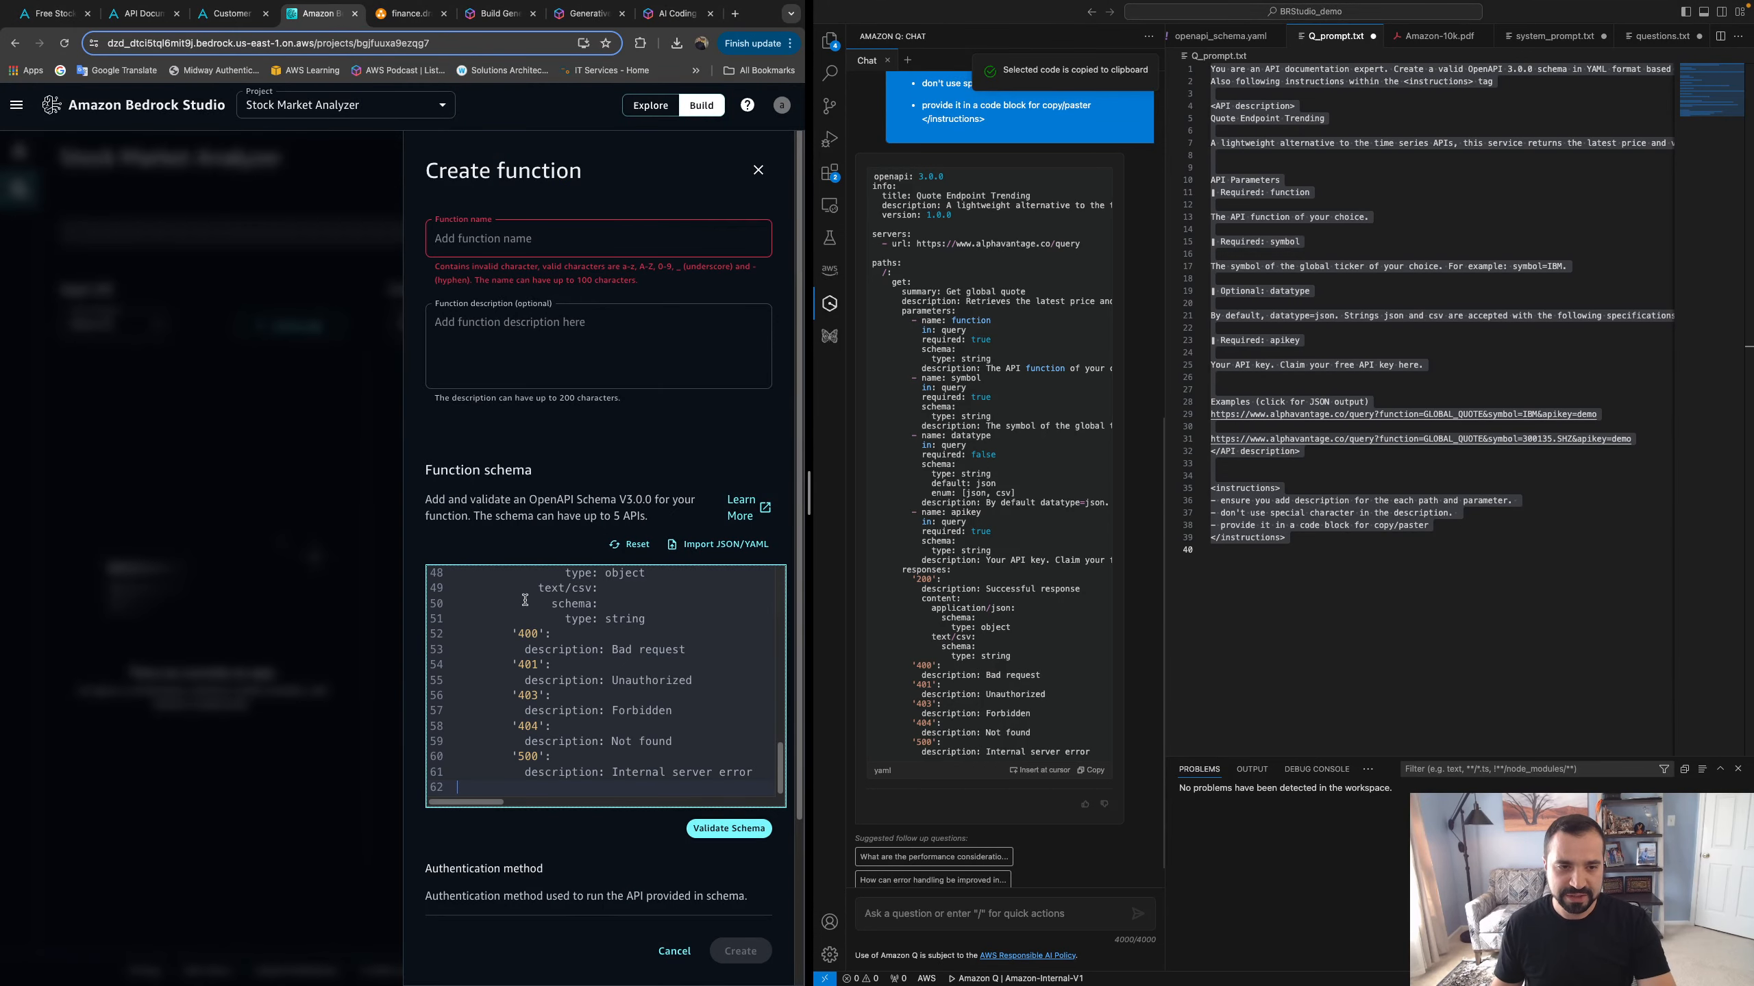
Validate the pasted OpenAPI schema and name the function get-stock-price
click(730, 828)
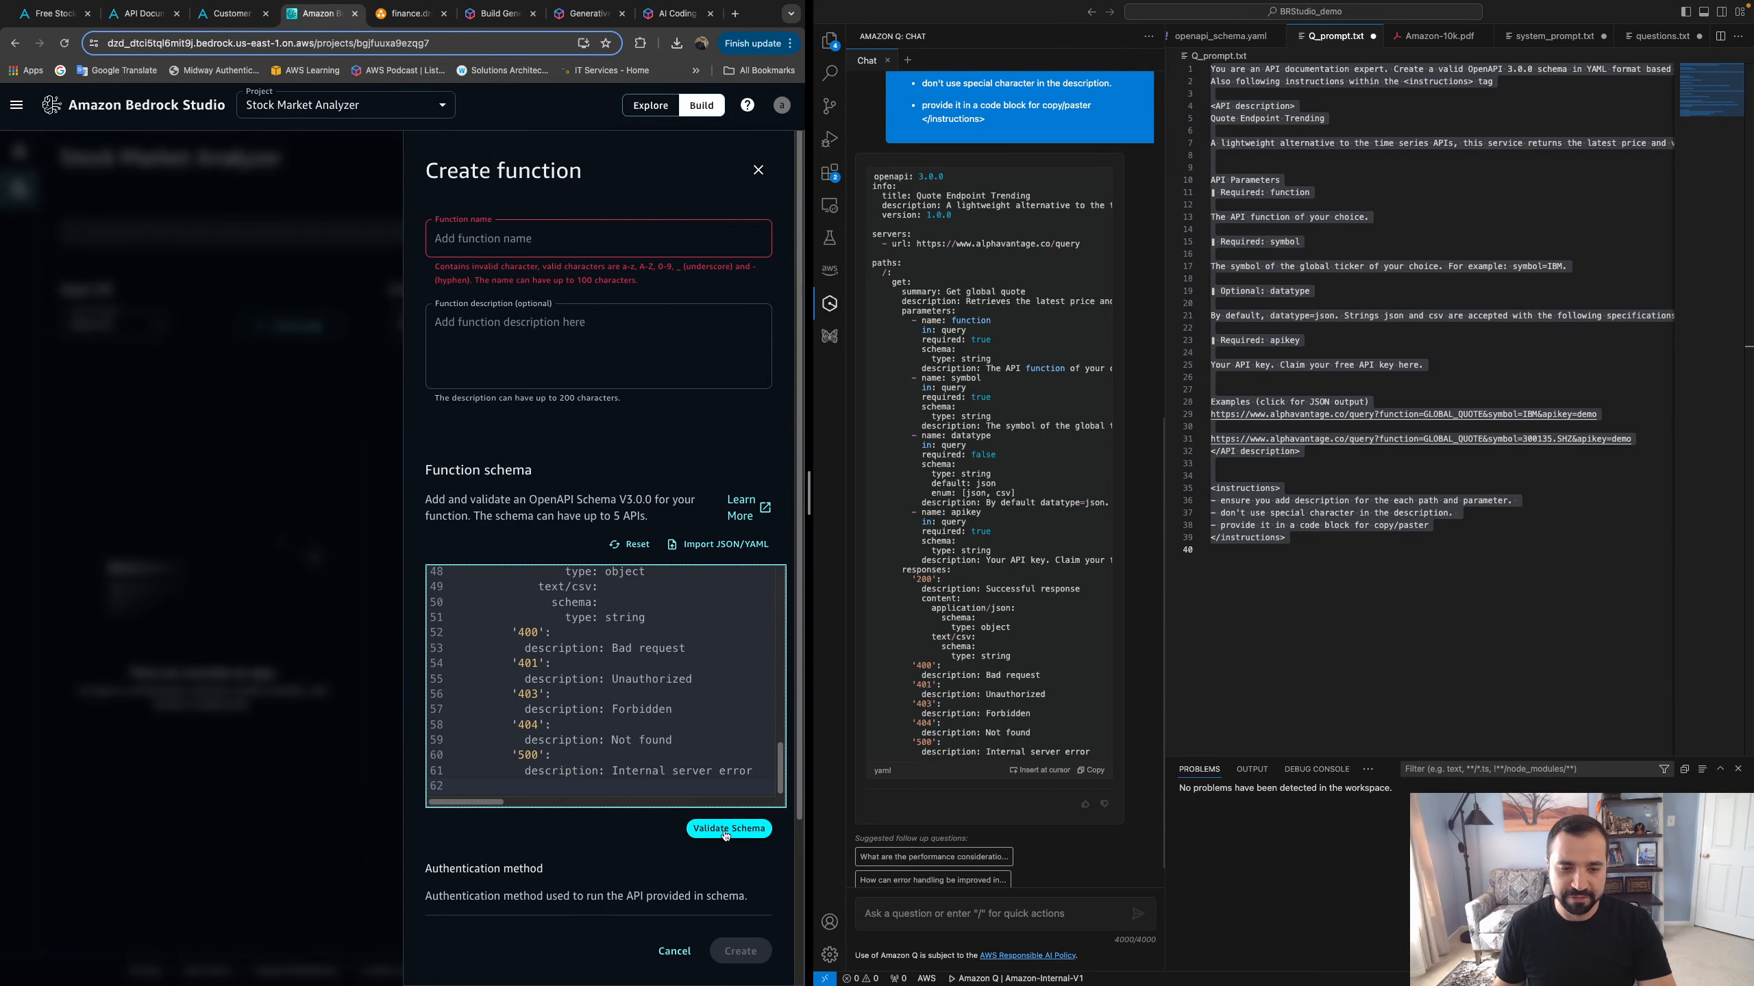
scroll(568, 808, down, 1)
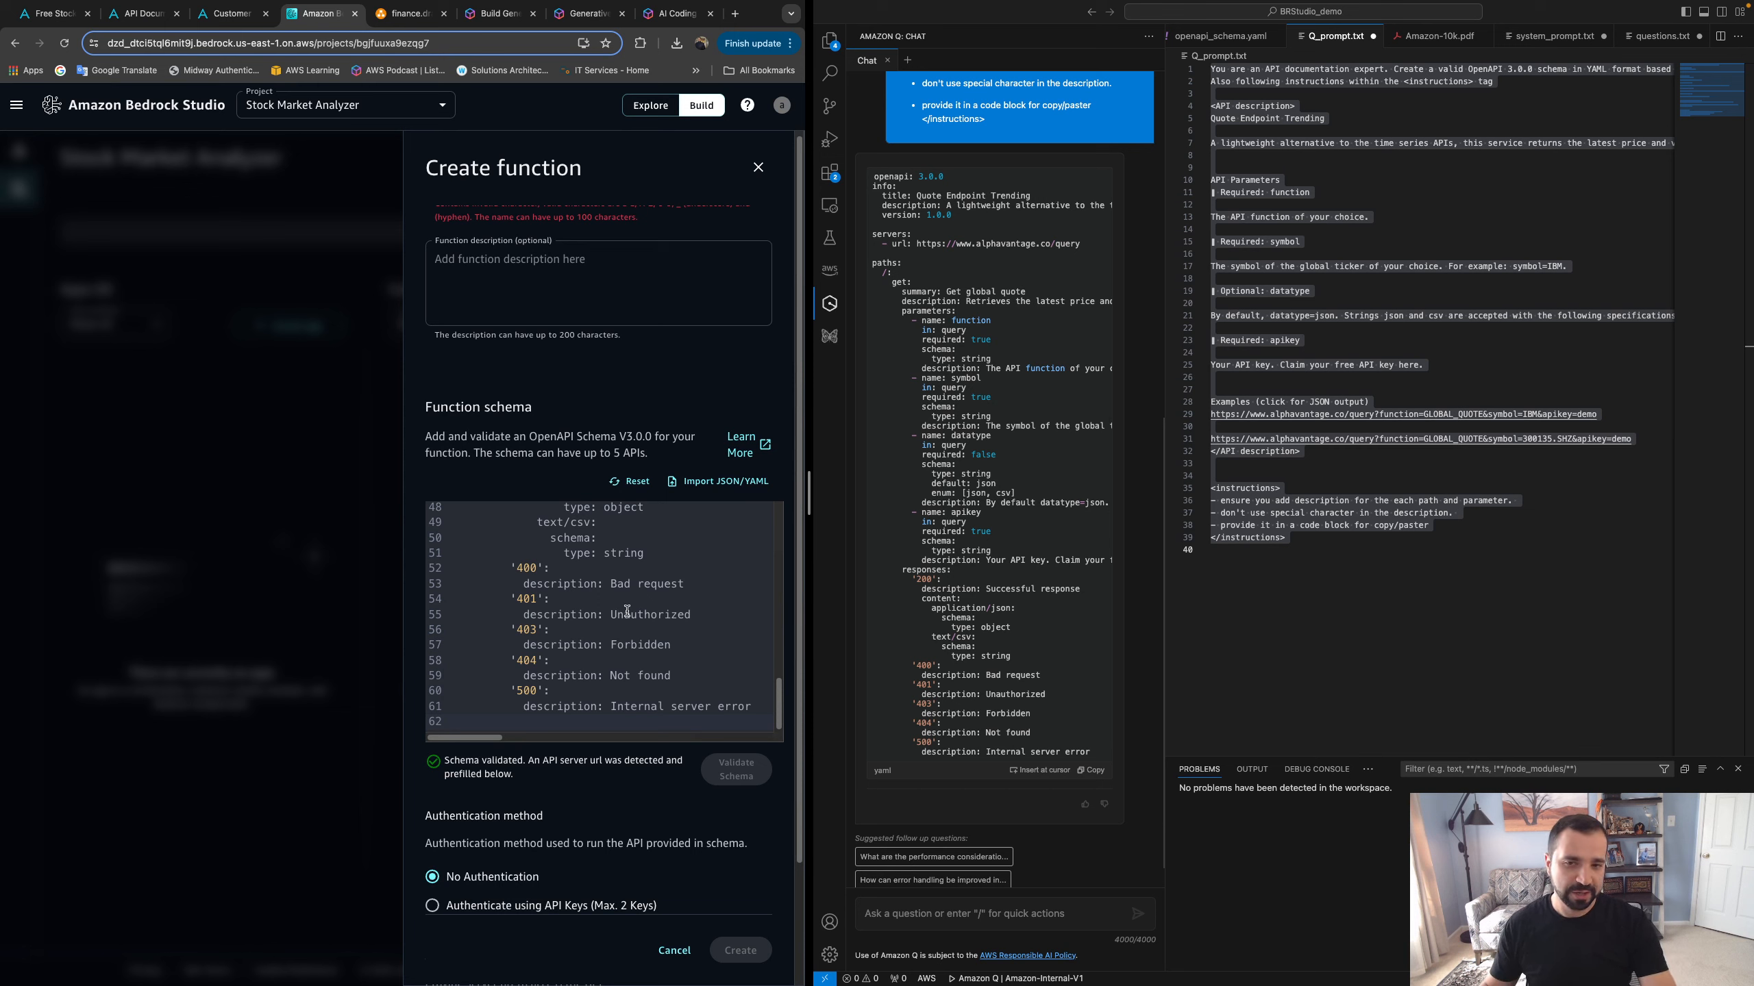
scroll(683, 470, up, 2)
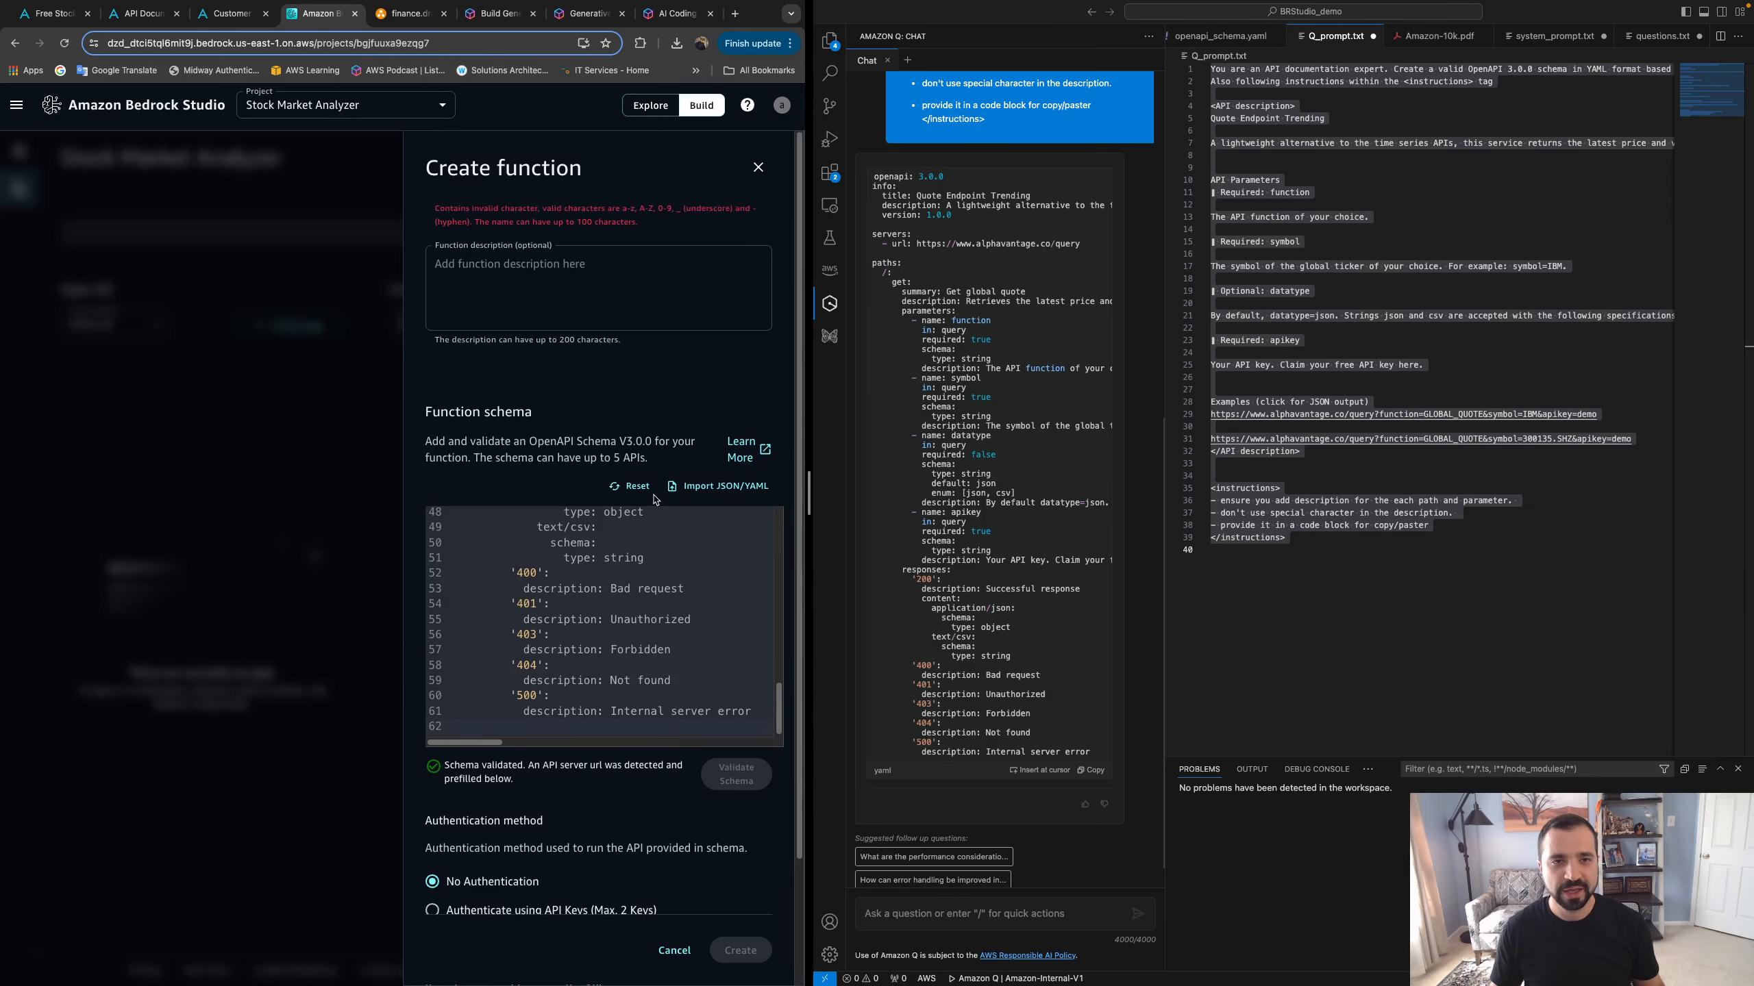
click(490, 238)
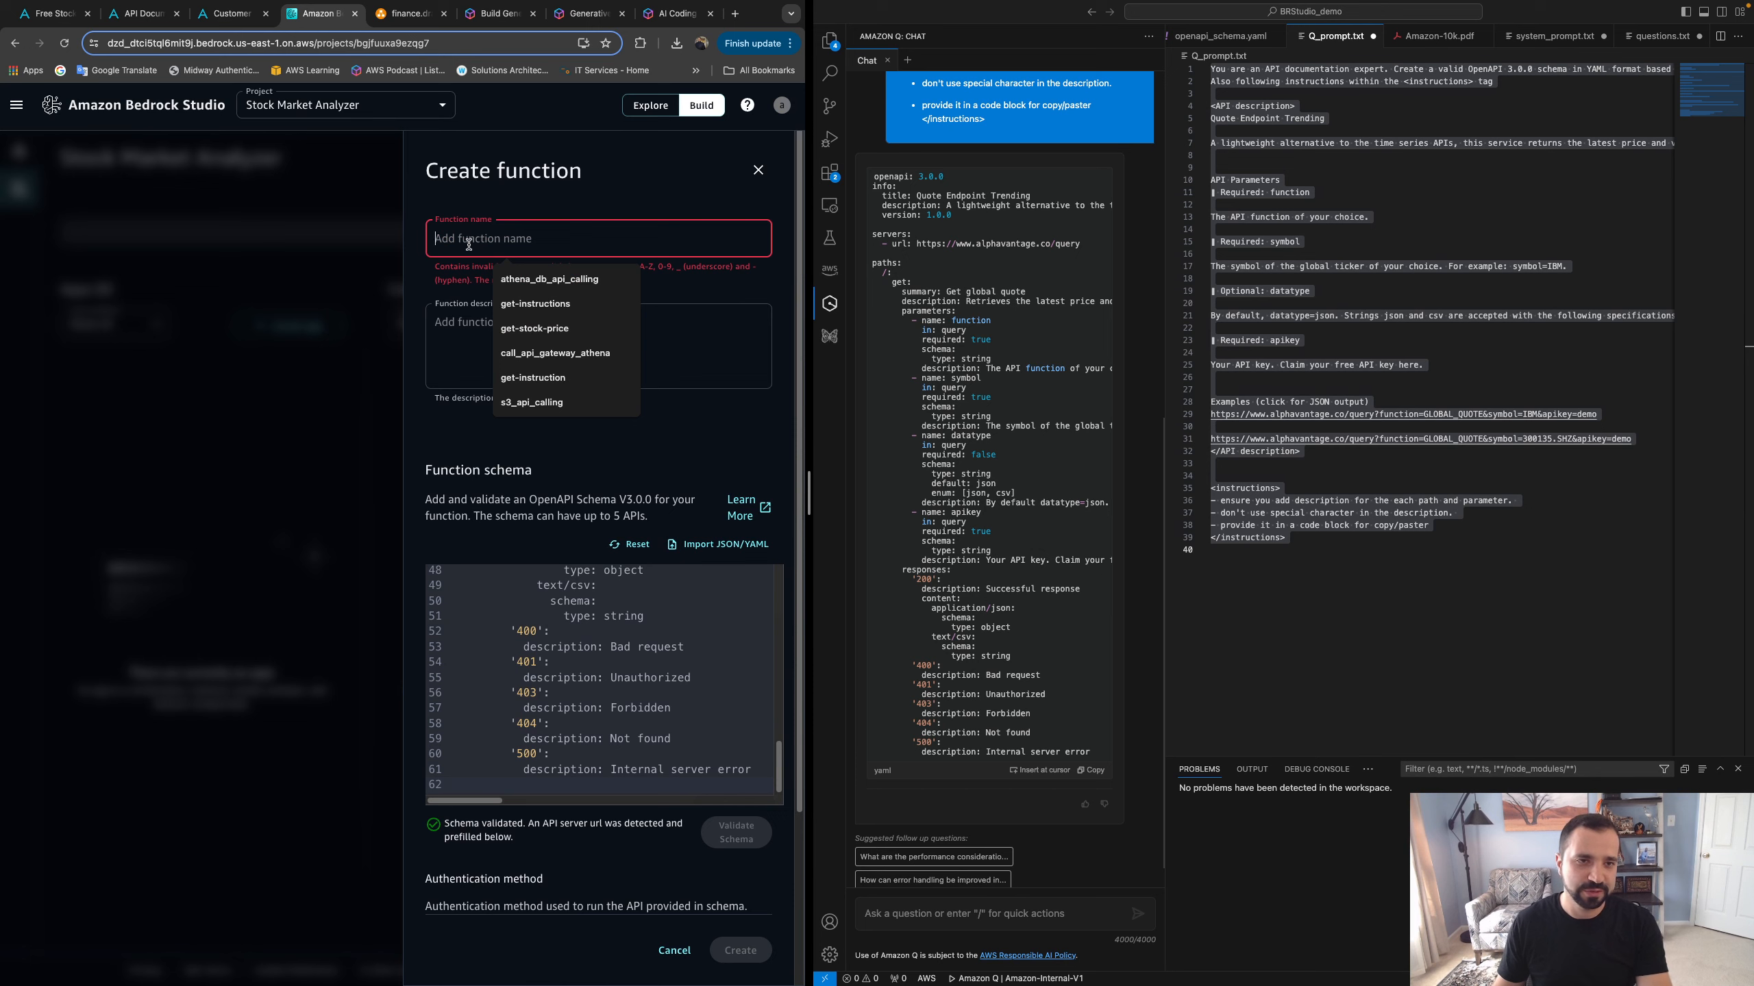
text(get-stock)
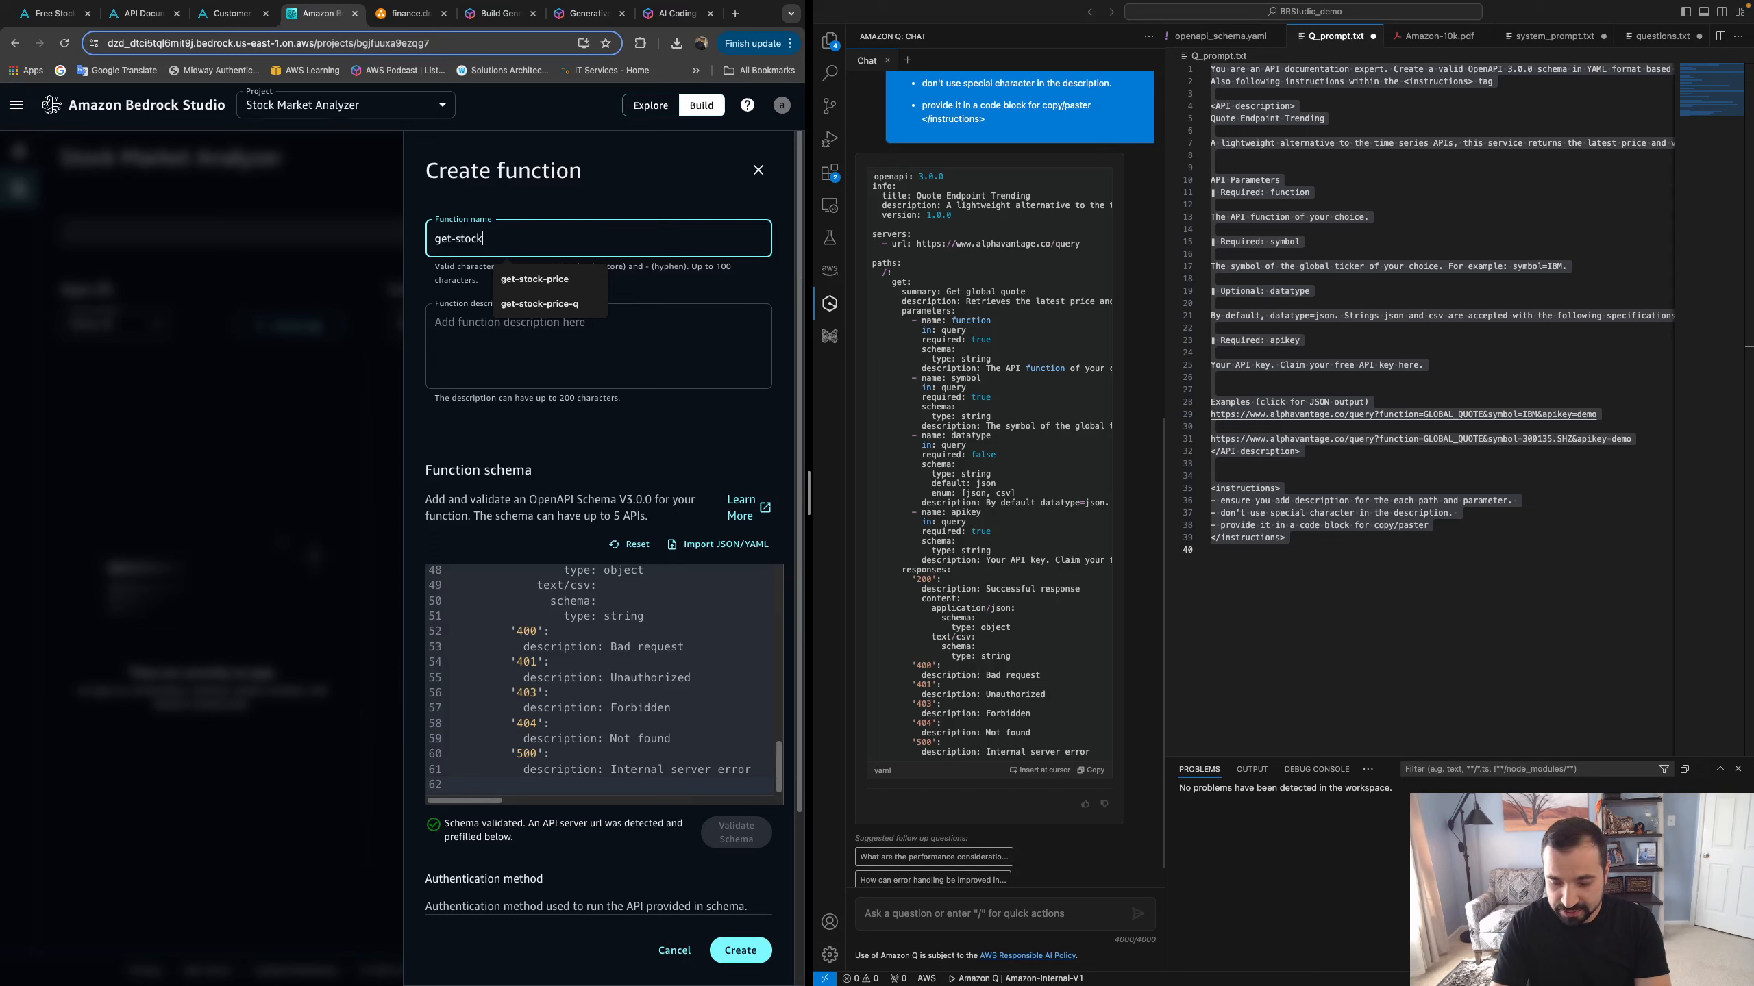
text(-price)
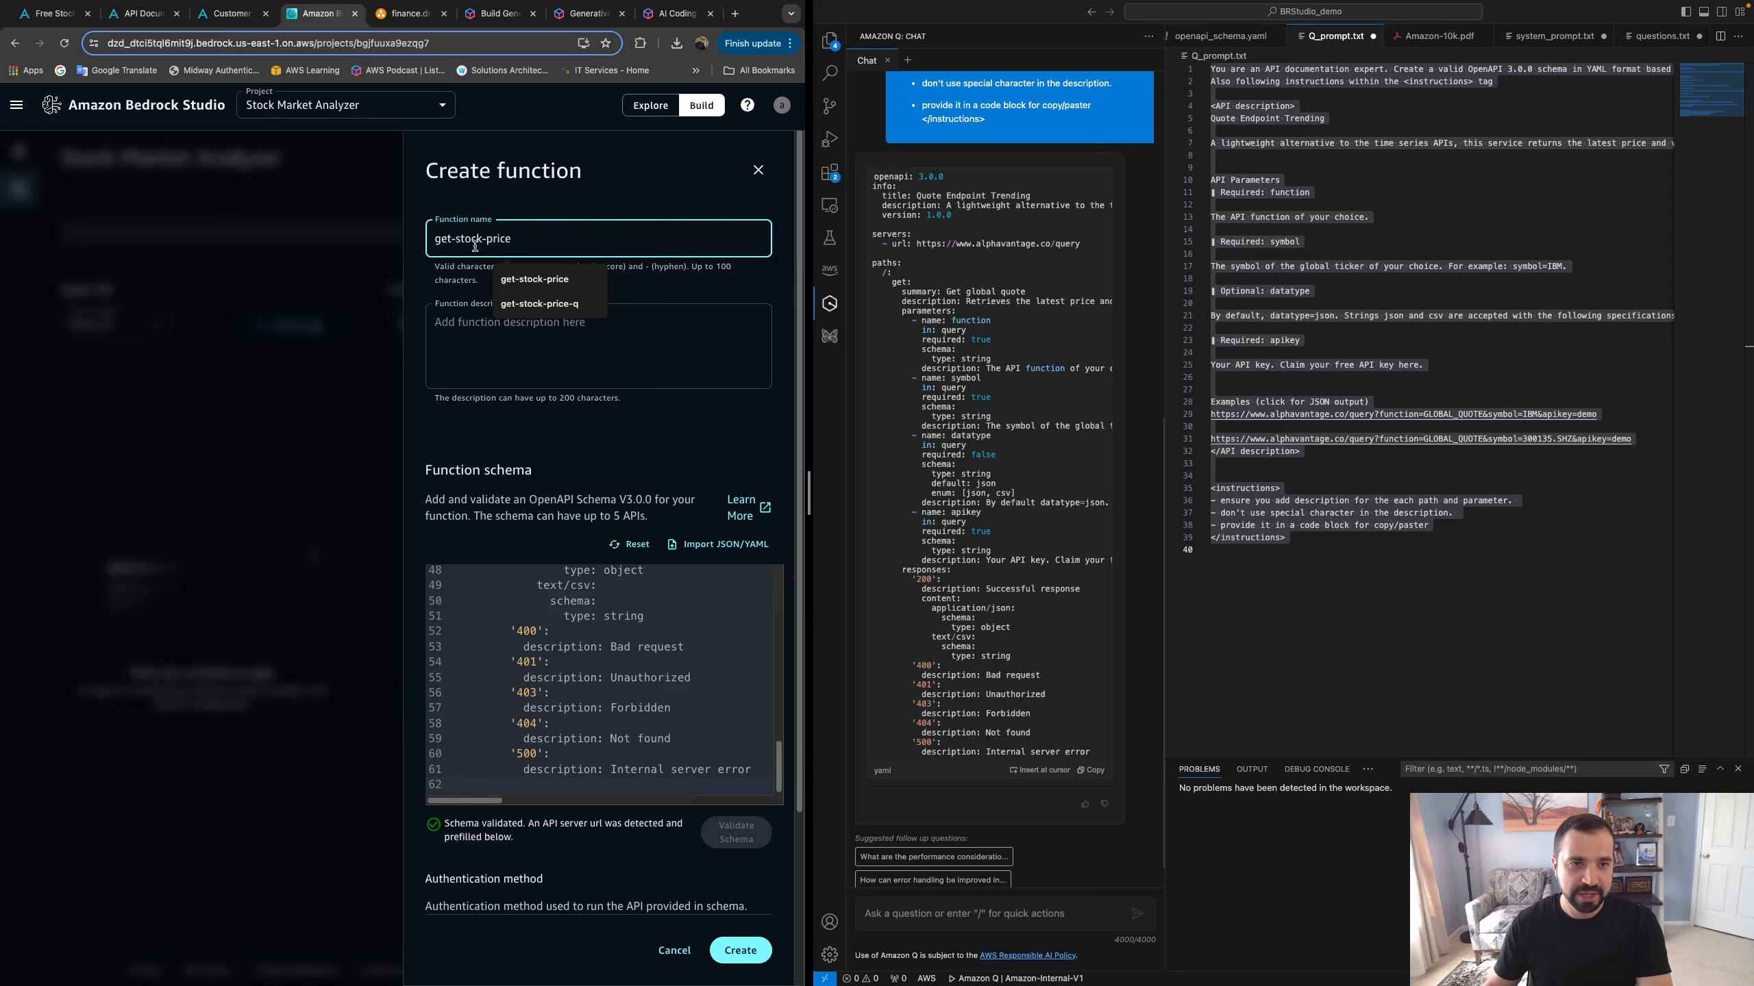
Set the function to authenticate using API keys, with the key sent in Query and named apikey as in the generated schema
scroll(579, 576, down, 3)
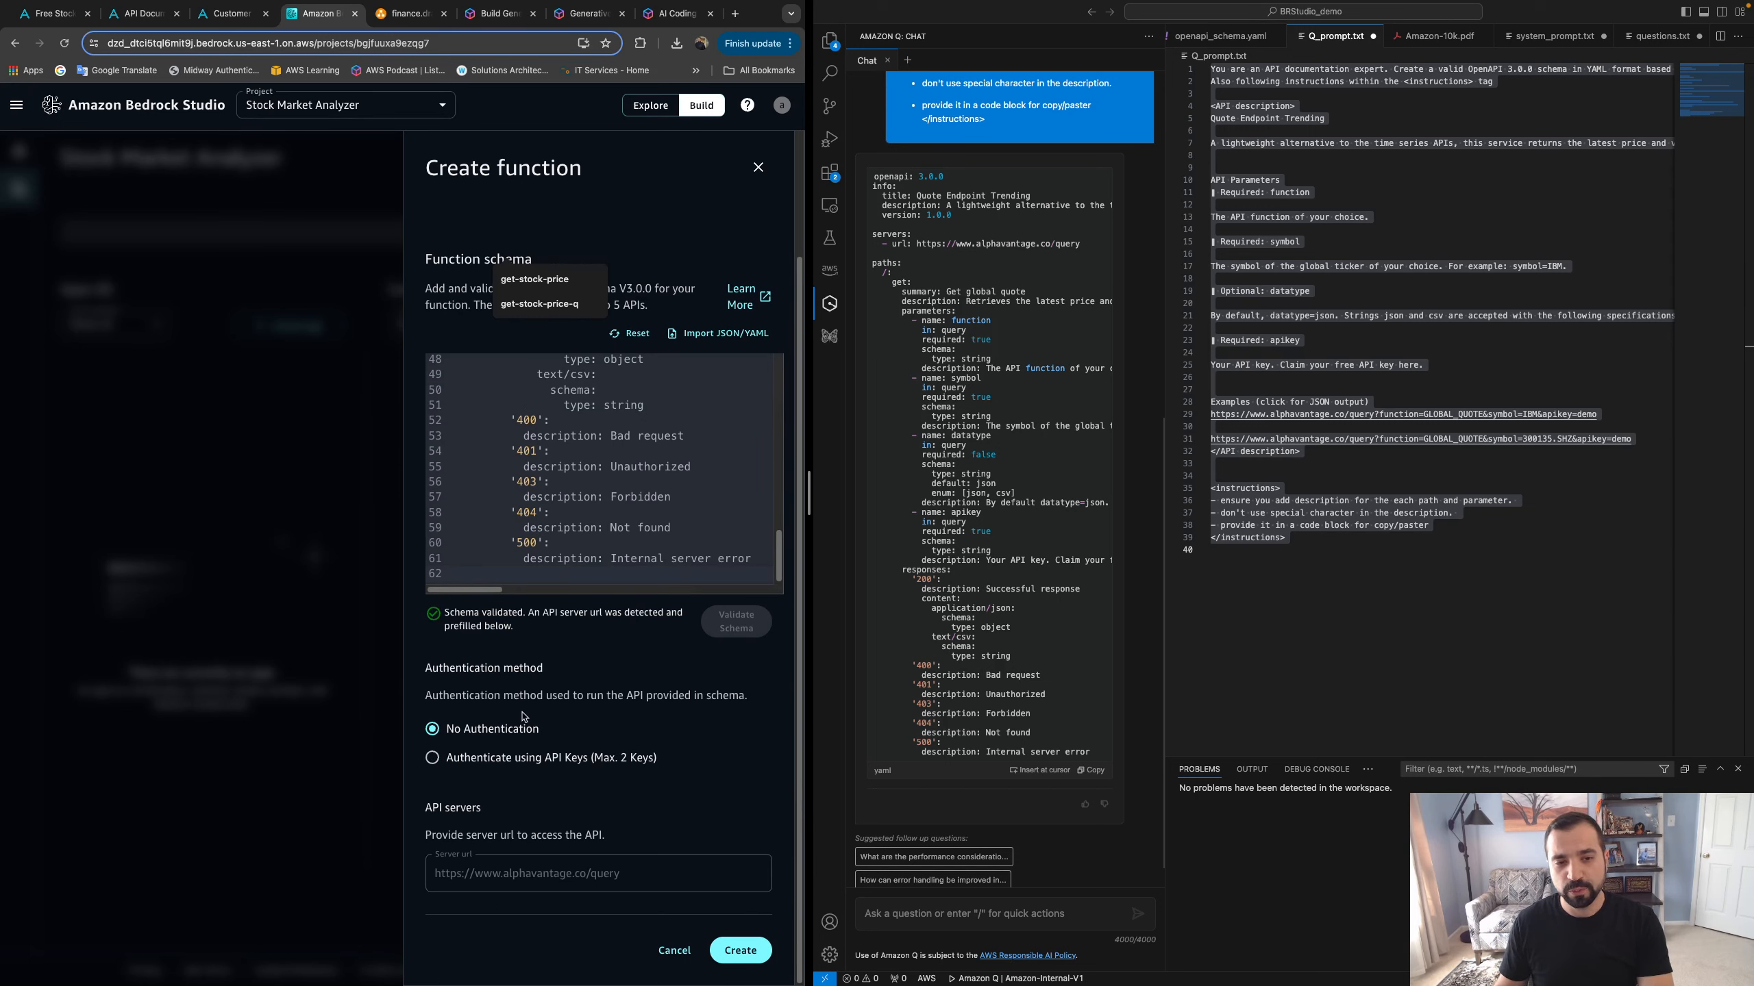
click(499, 758)
scroll(500, 691, down, 3)
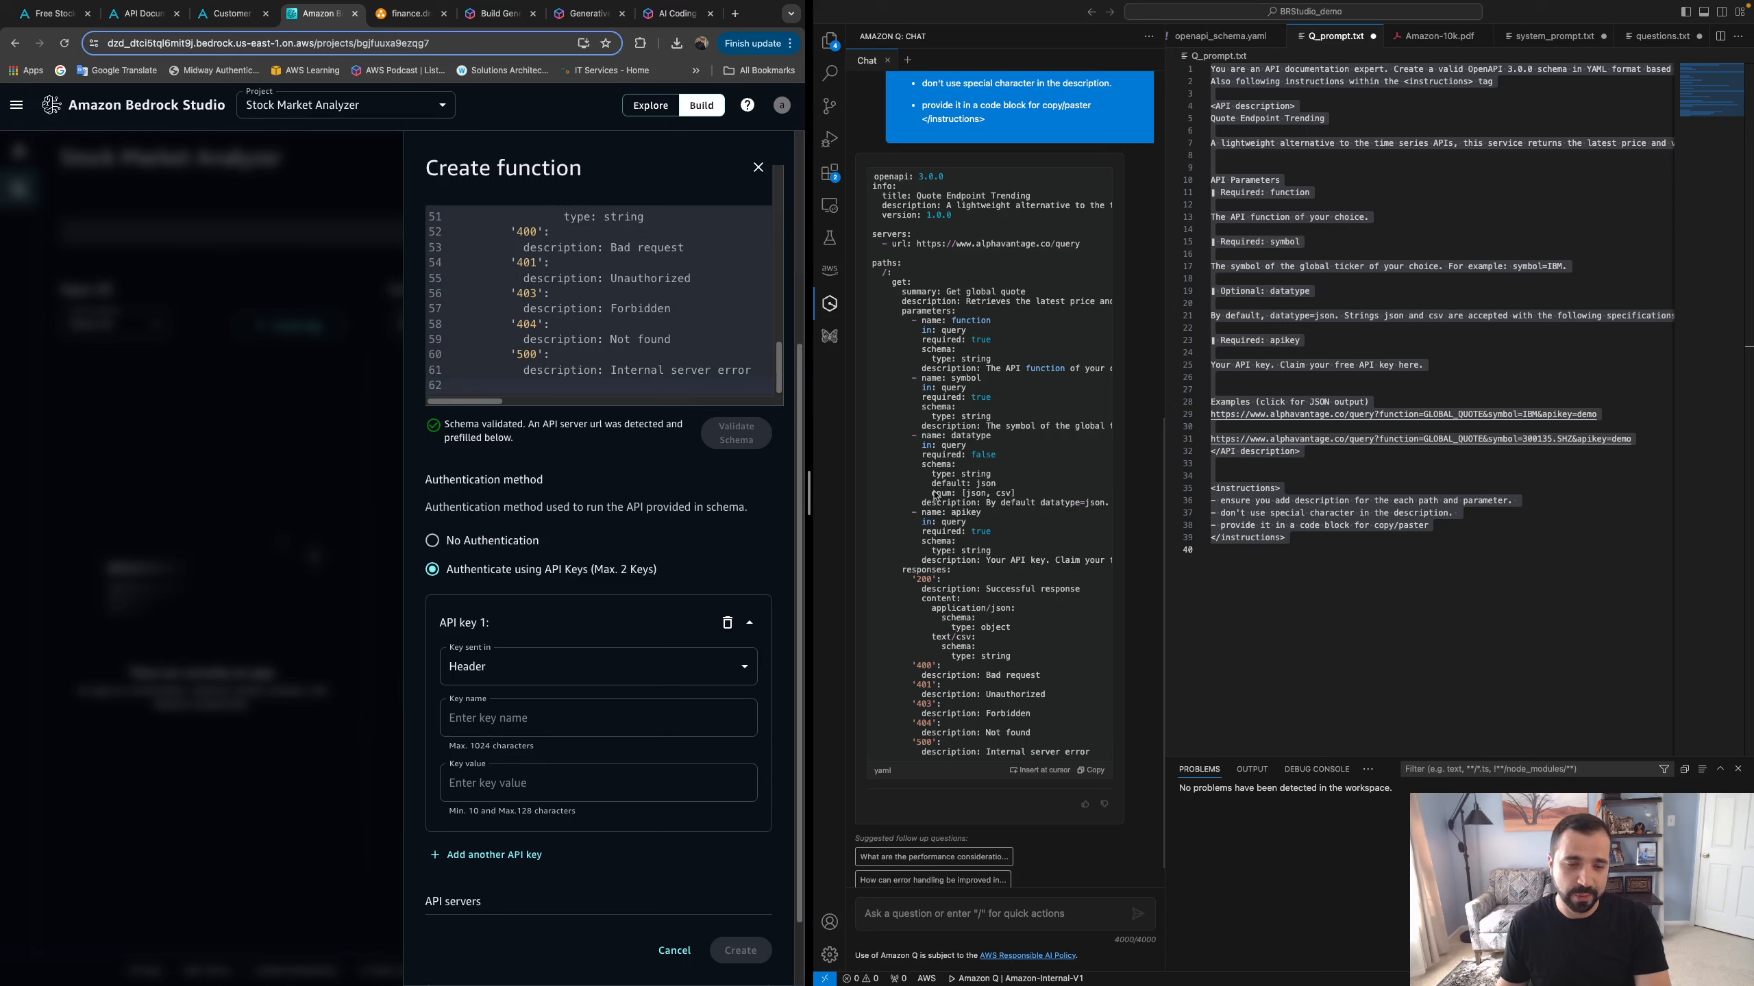
click(543, 671)
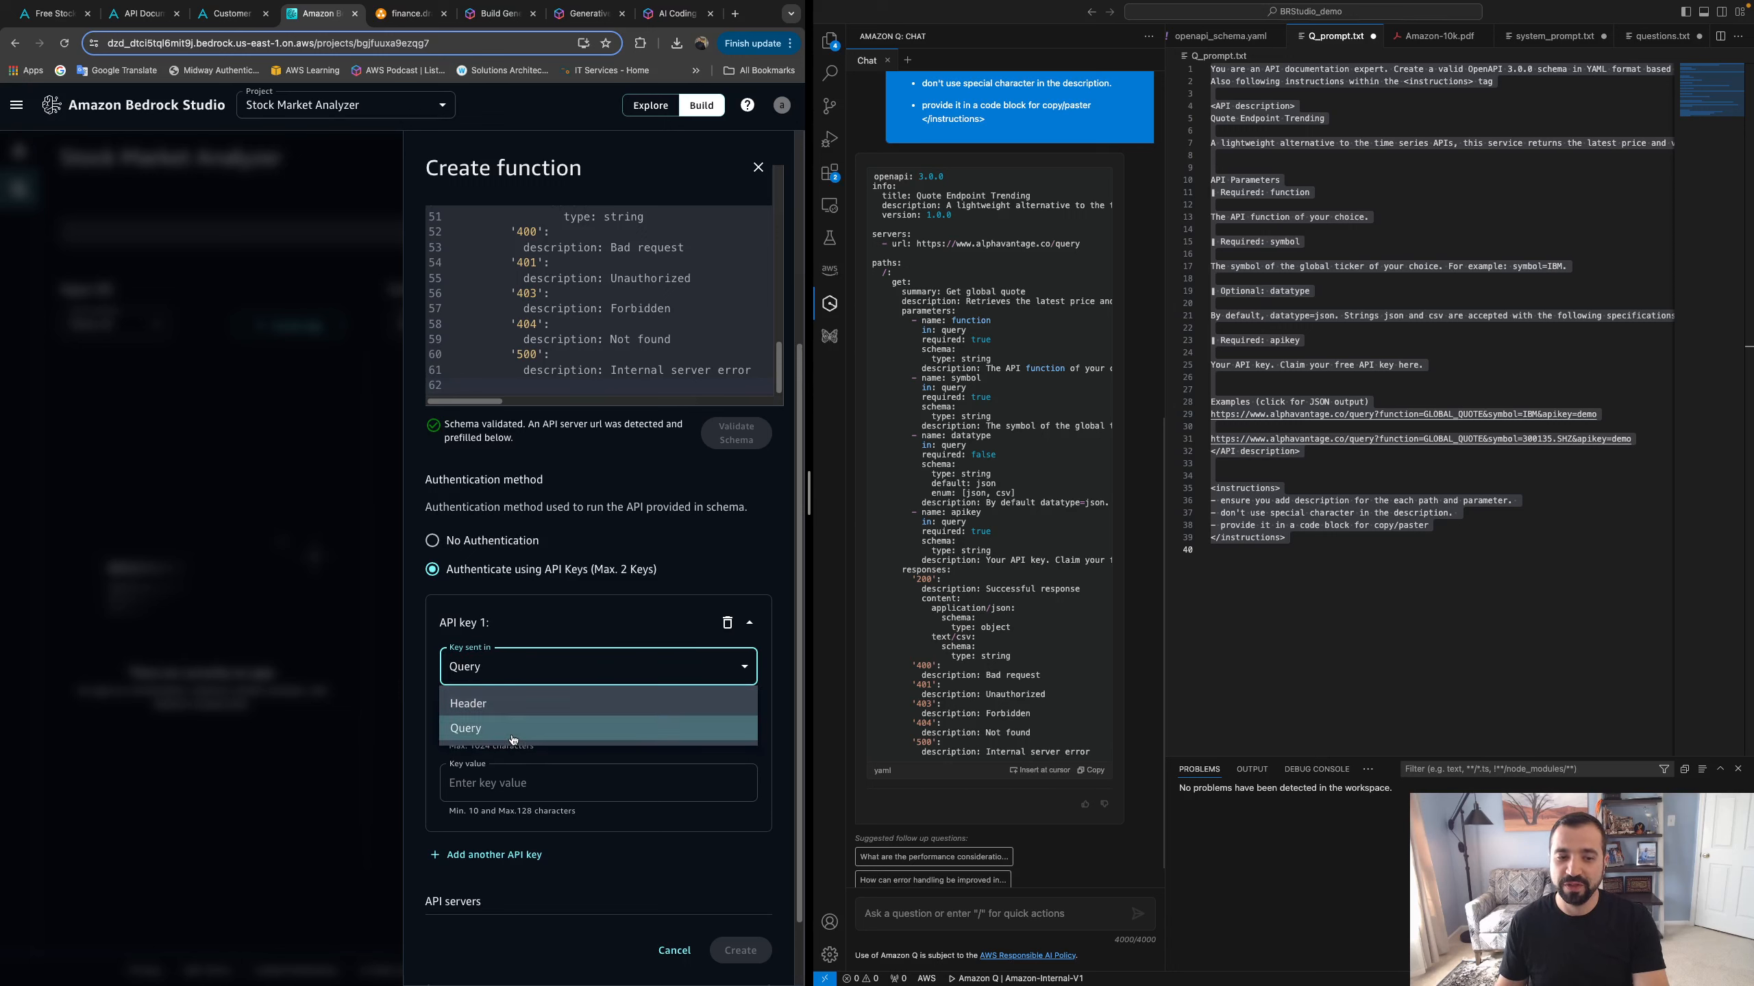
click(512, 732)
click(517, 722)
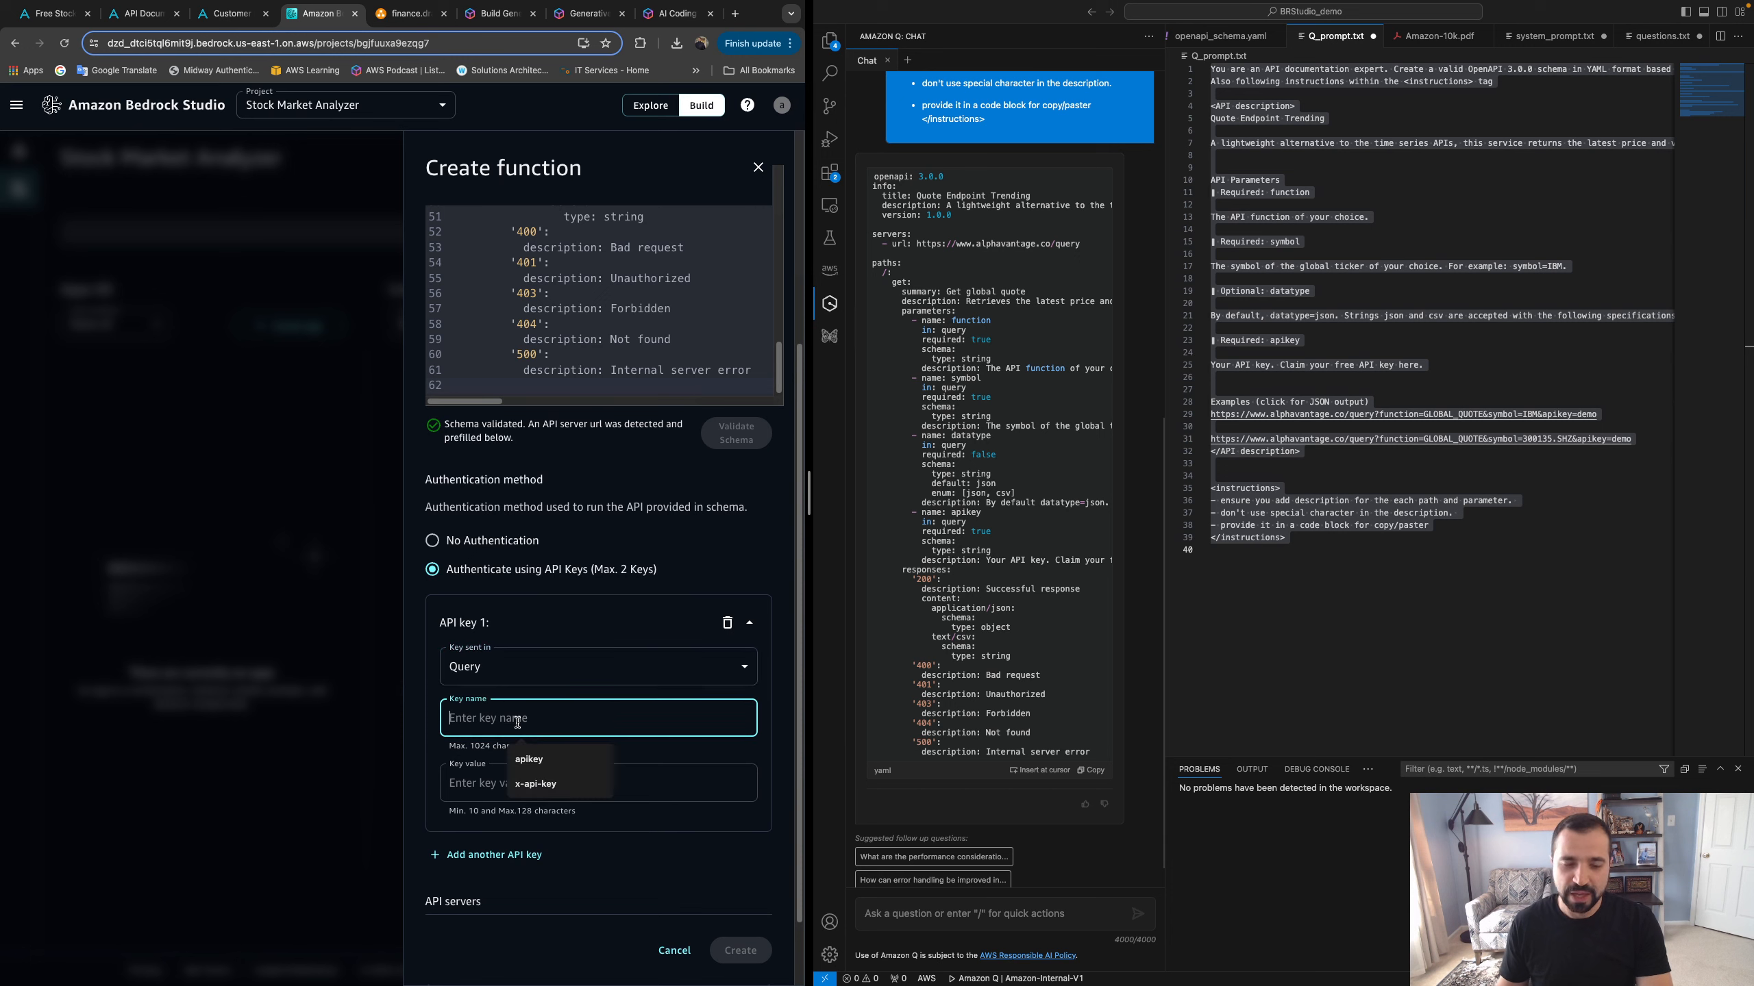
click(529, 759)
click(956, 525)
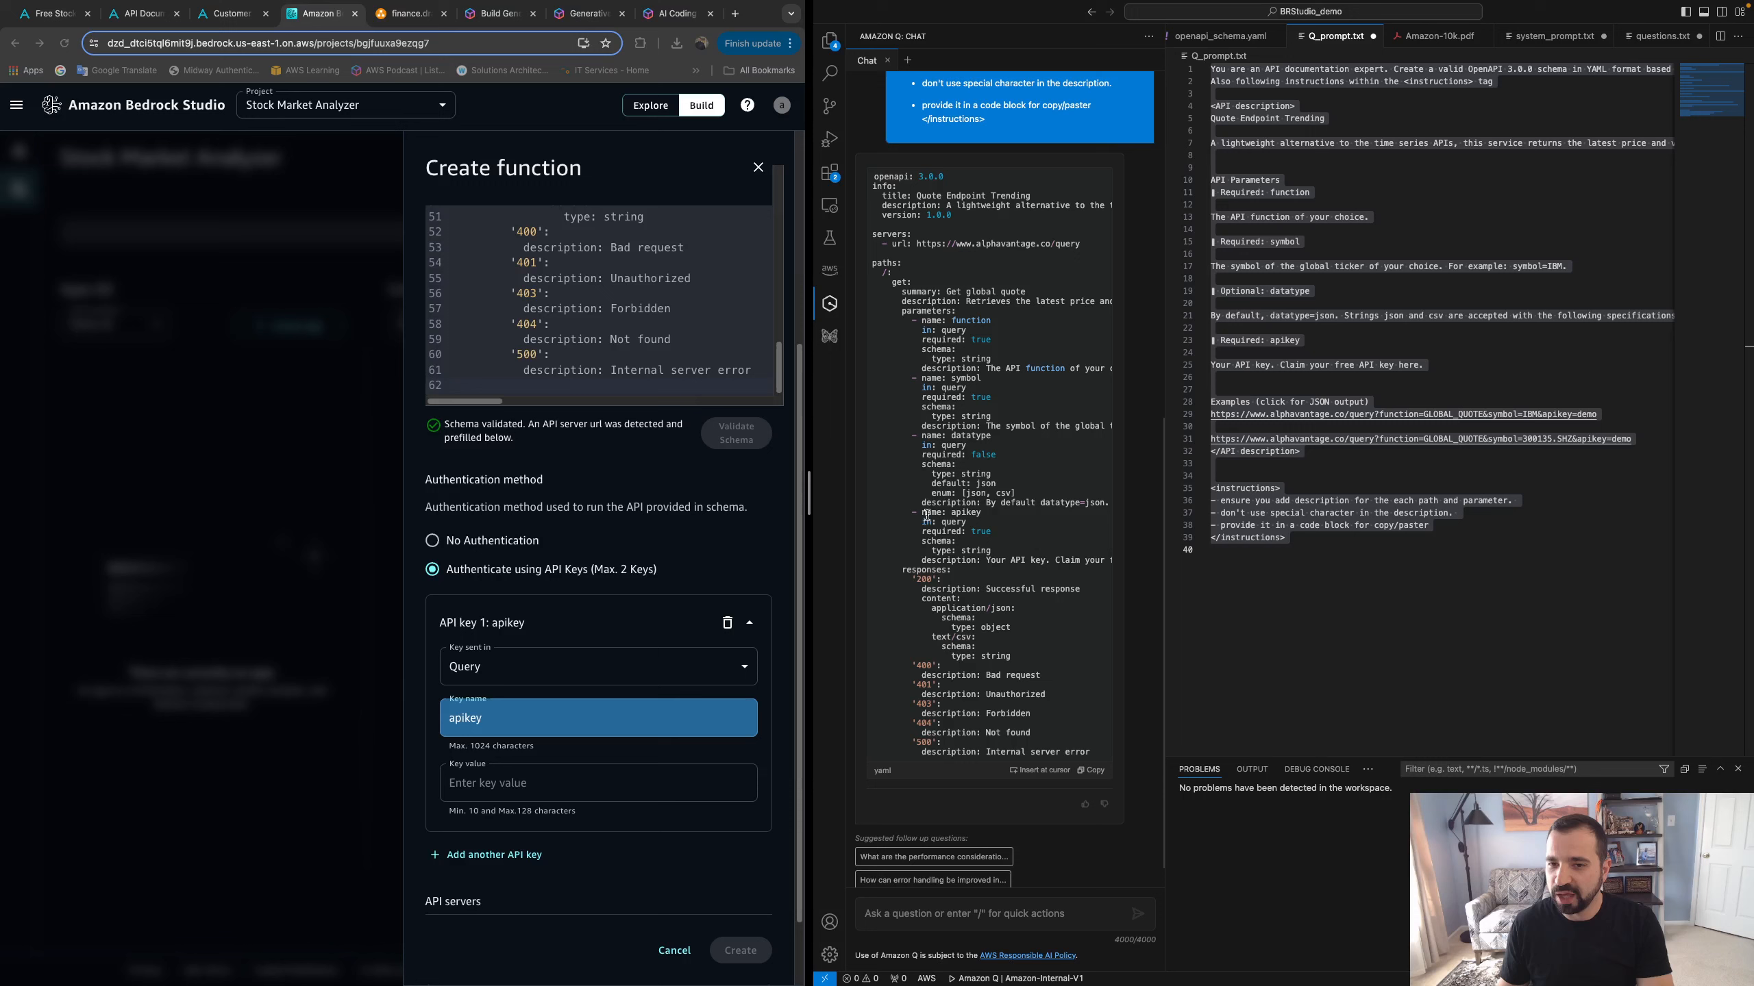
double_click(965, 513)
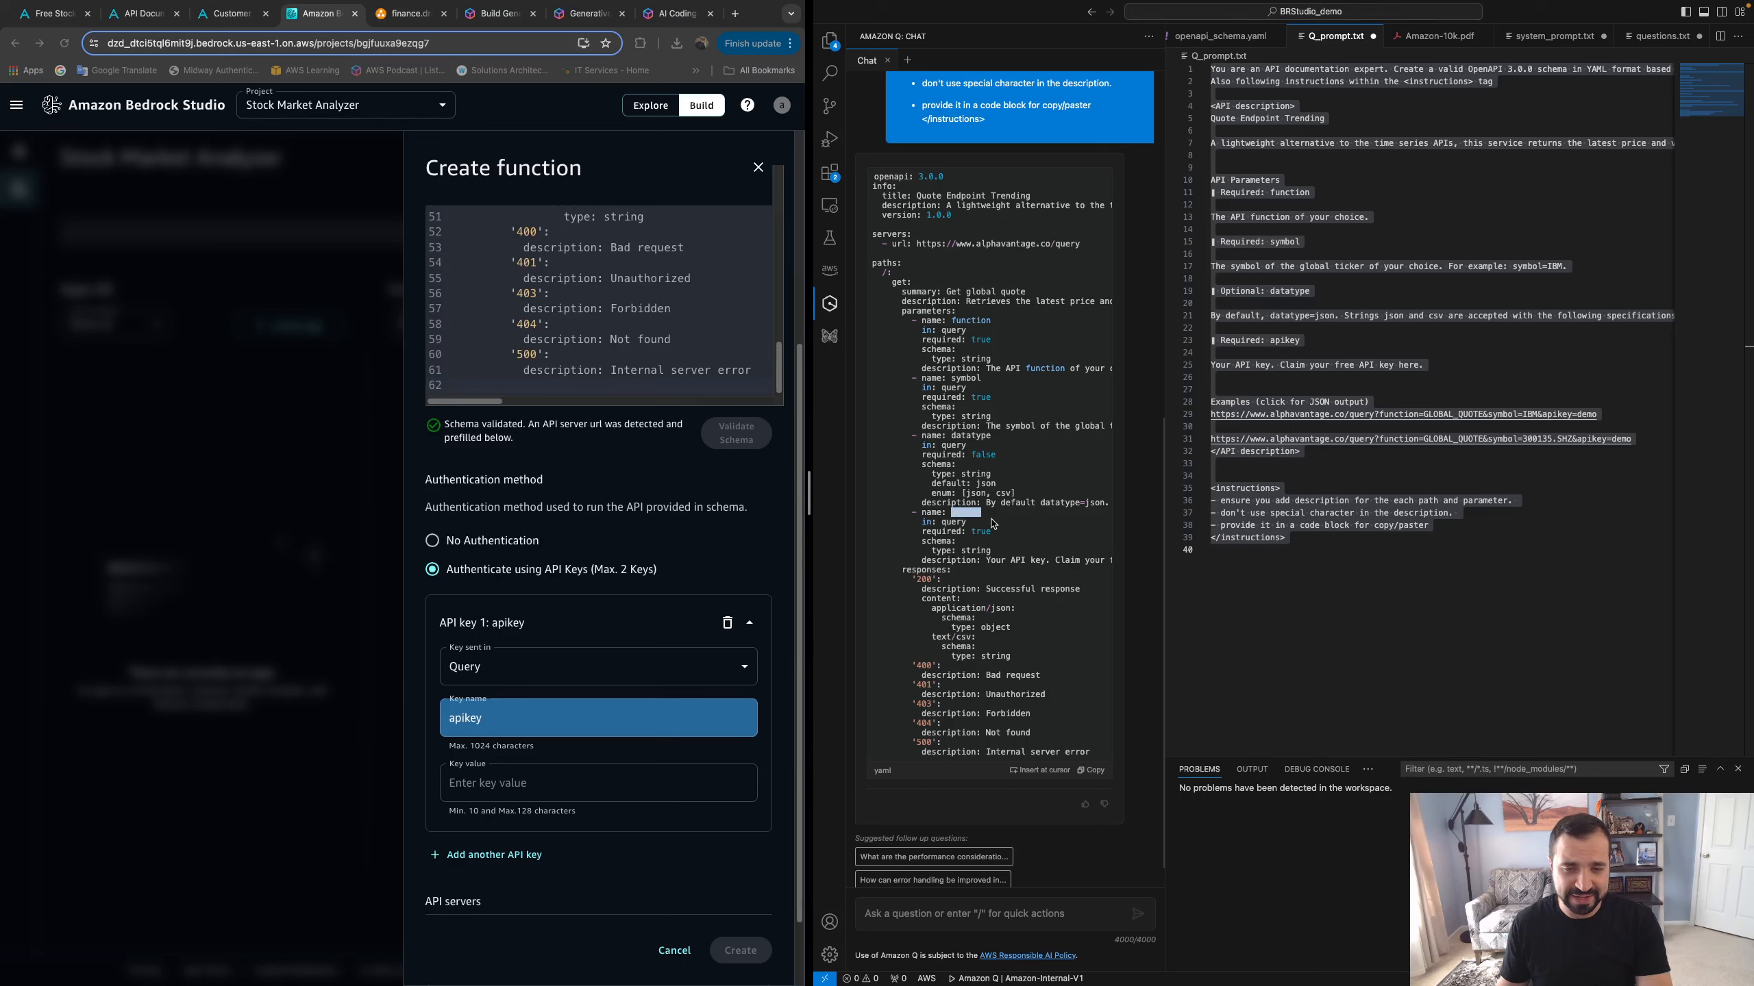
click(493, 719)
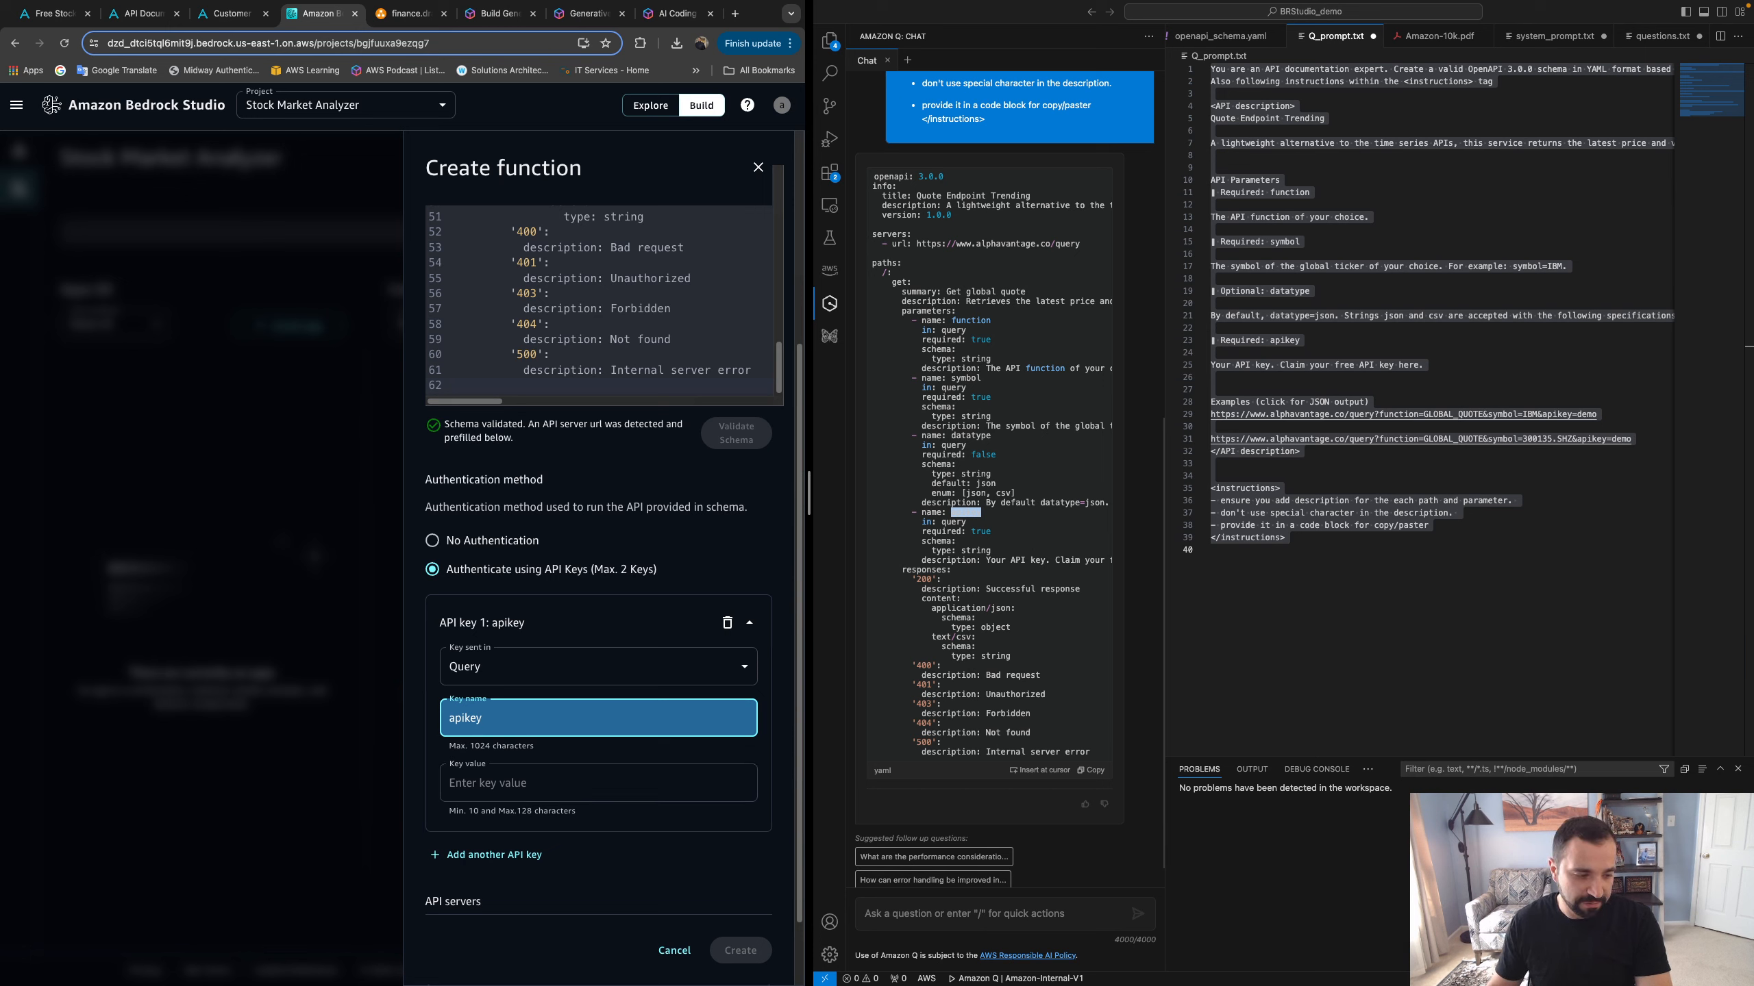
Paste the Alpha Vantage API key as the key value and create the get-stock-price function
key(super+Tab)
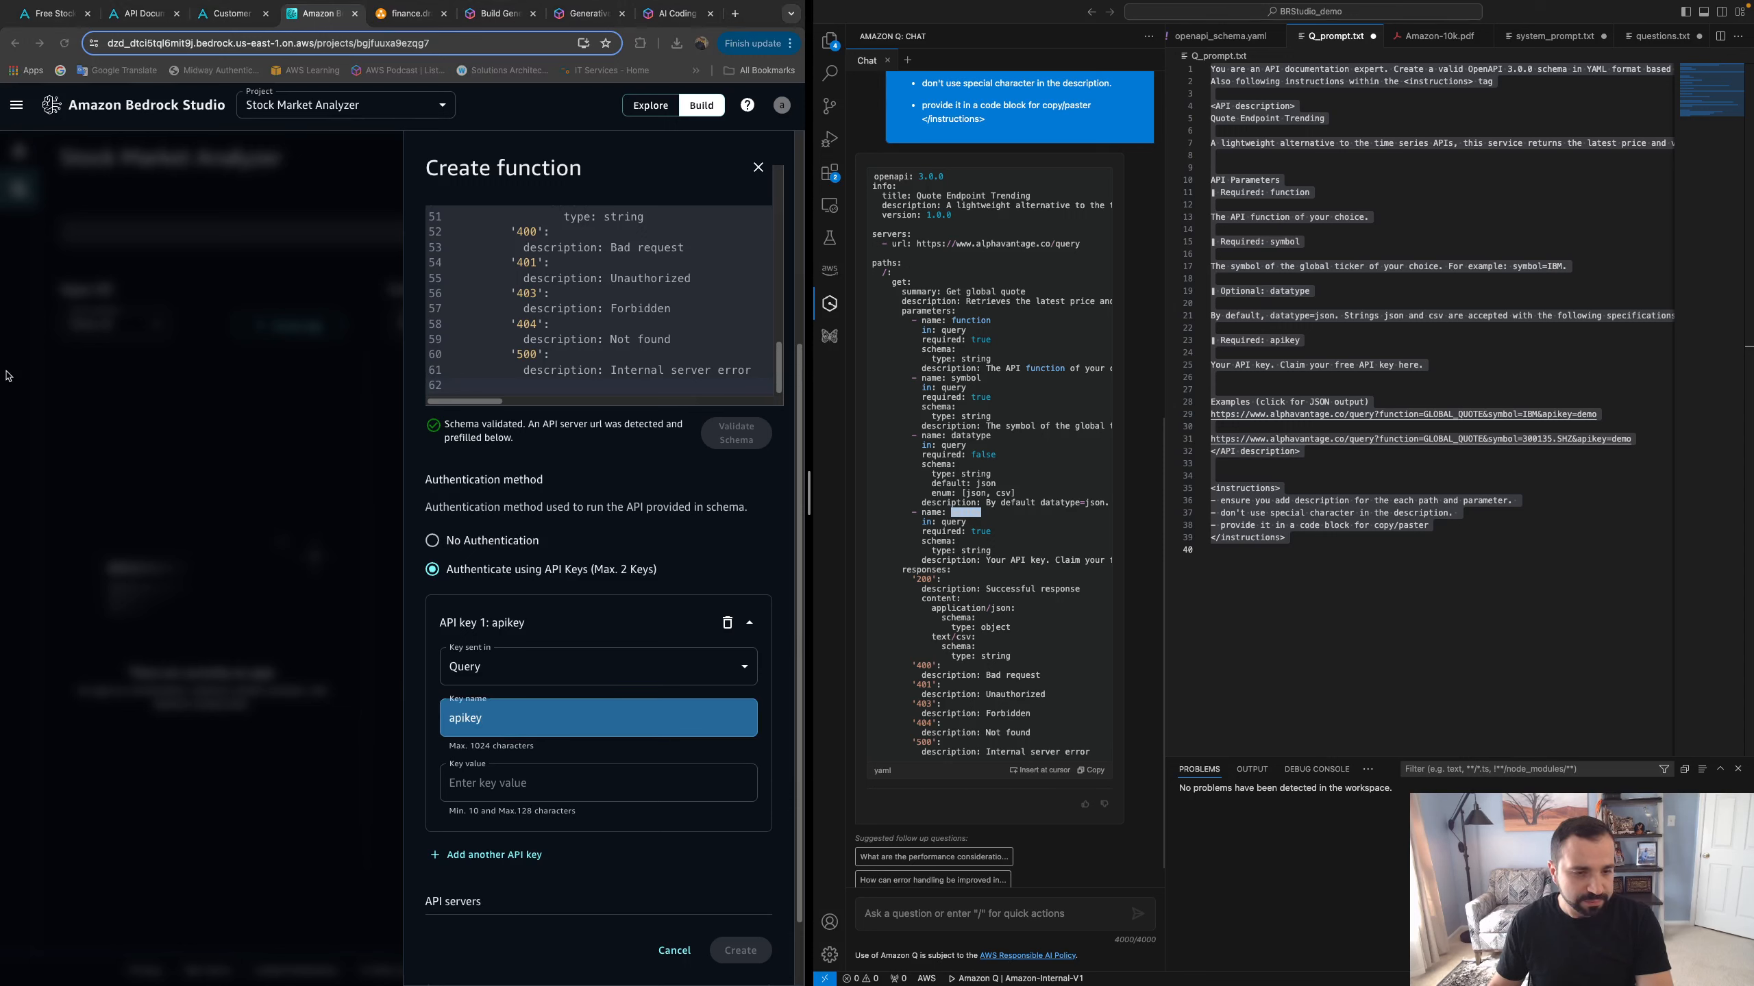
click(594, 768)
key(super+v)
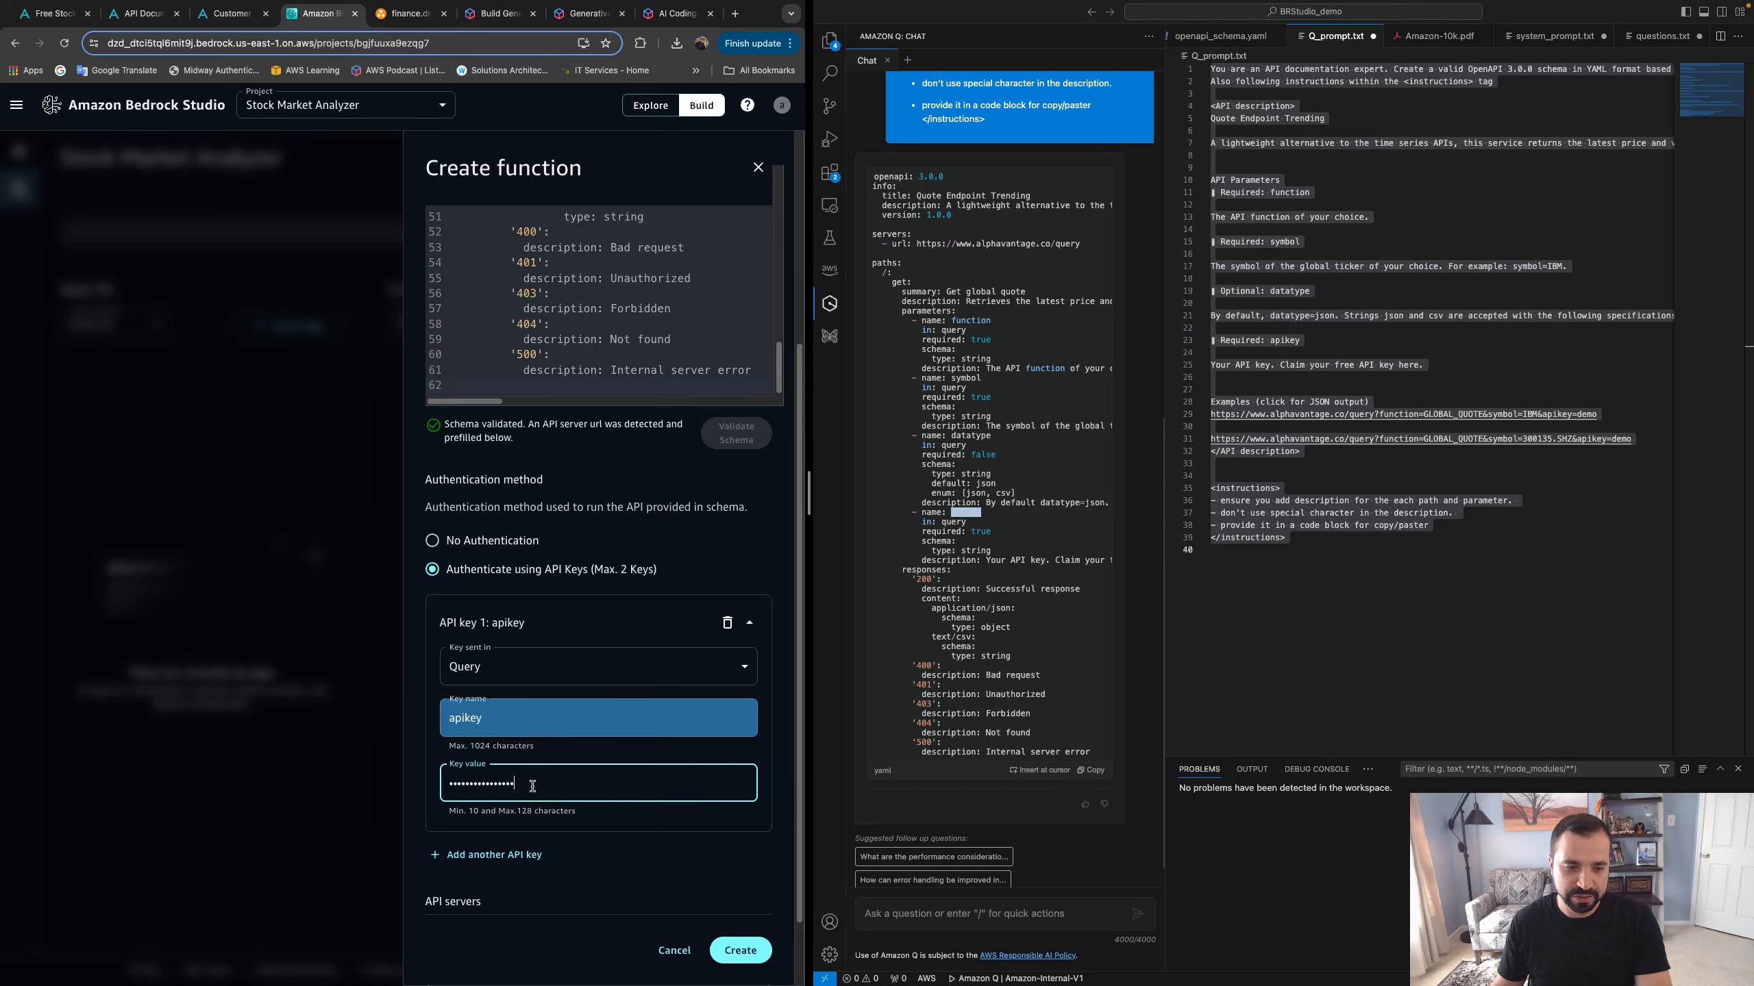
scroll(411, 734, down, 2)
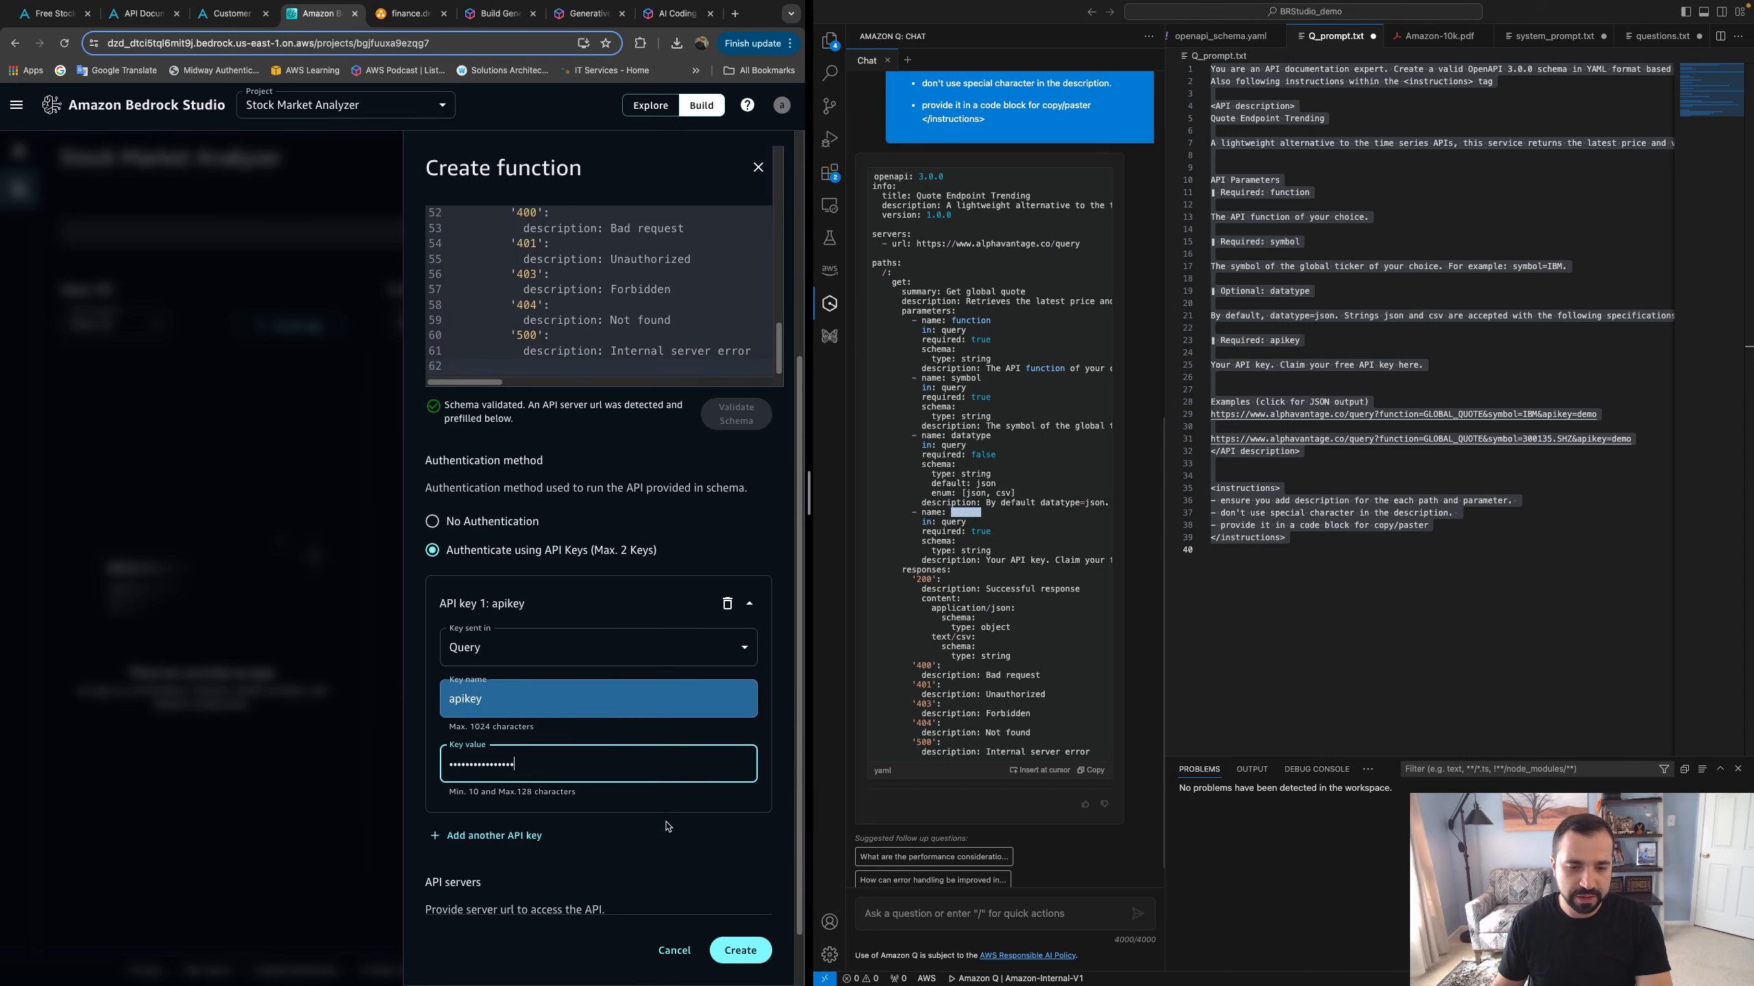
click(747, 955)
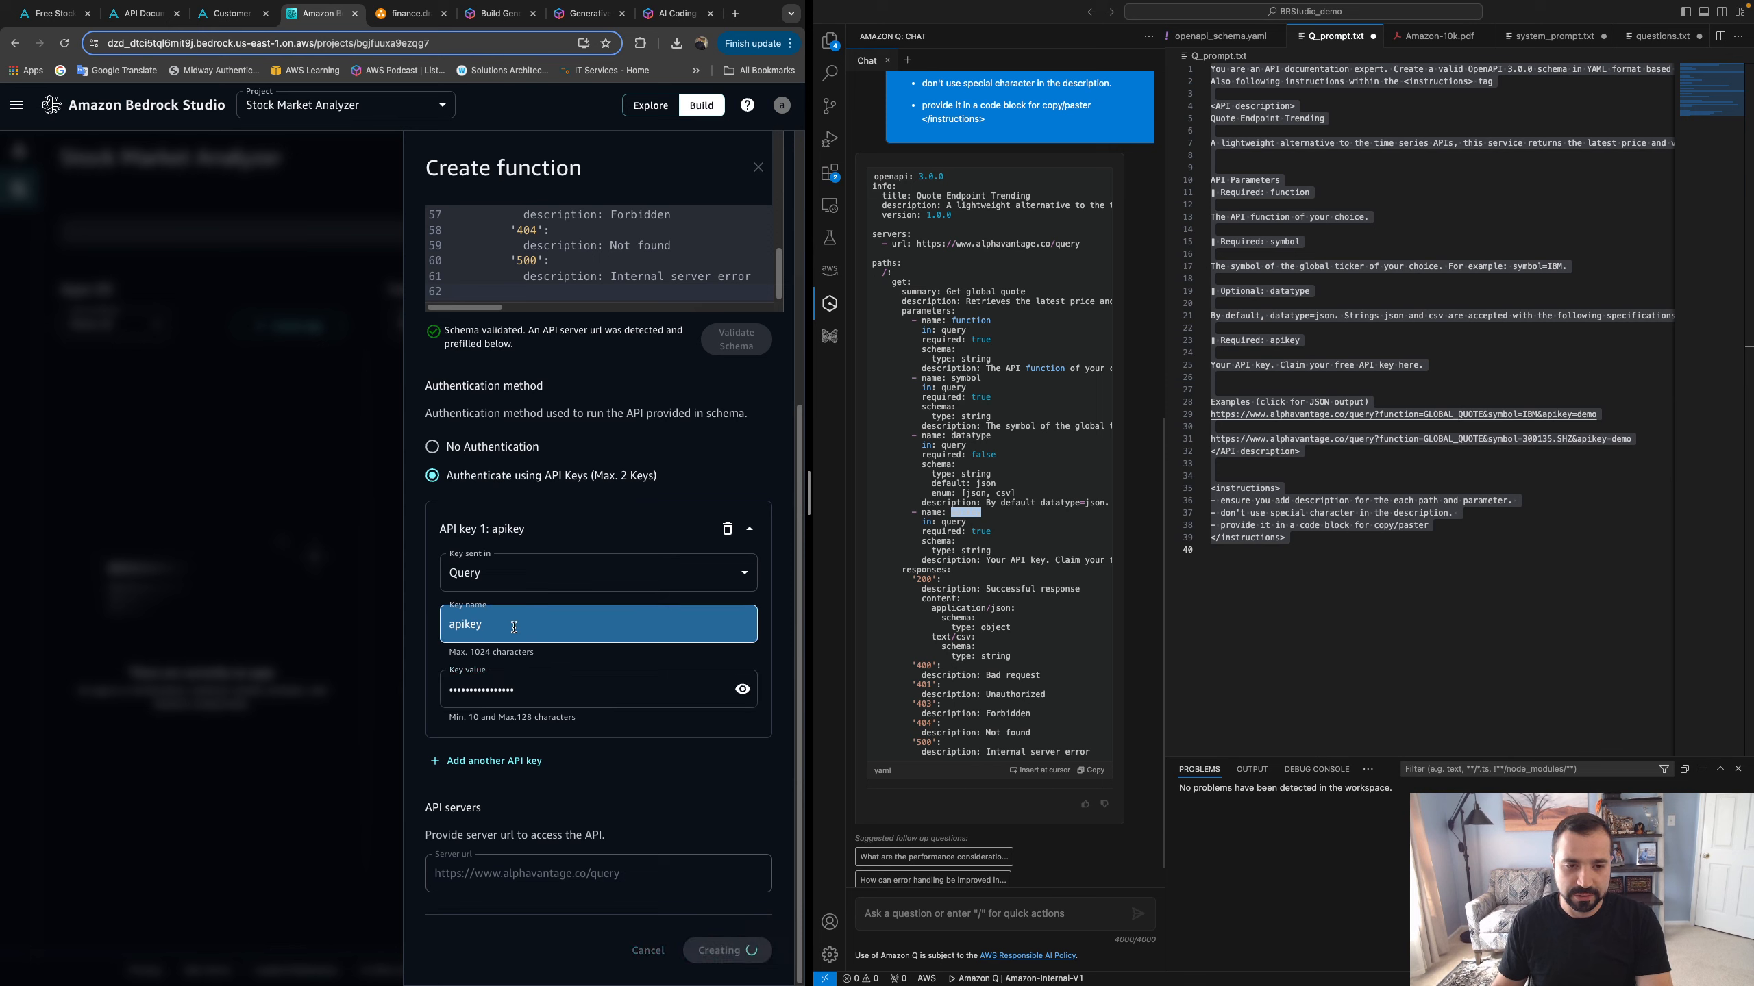
scroll(525, 636, up, 7)
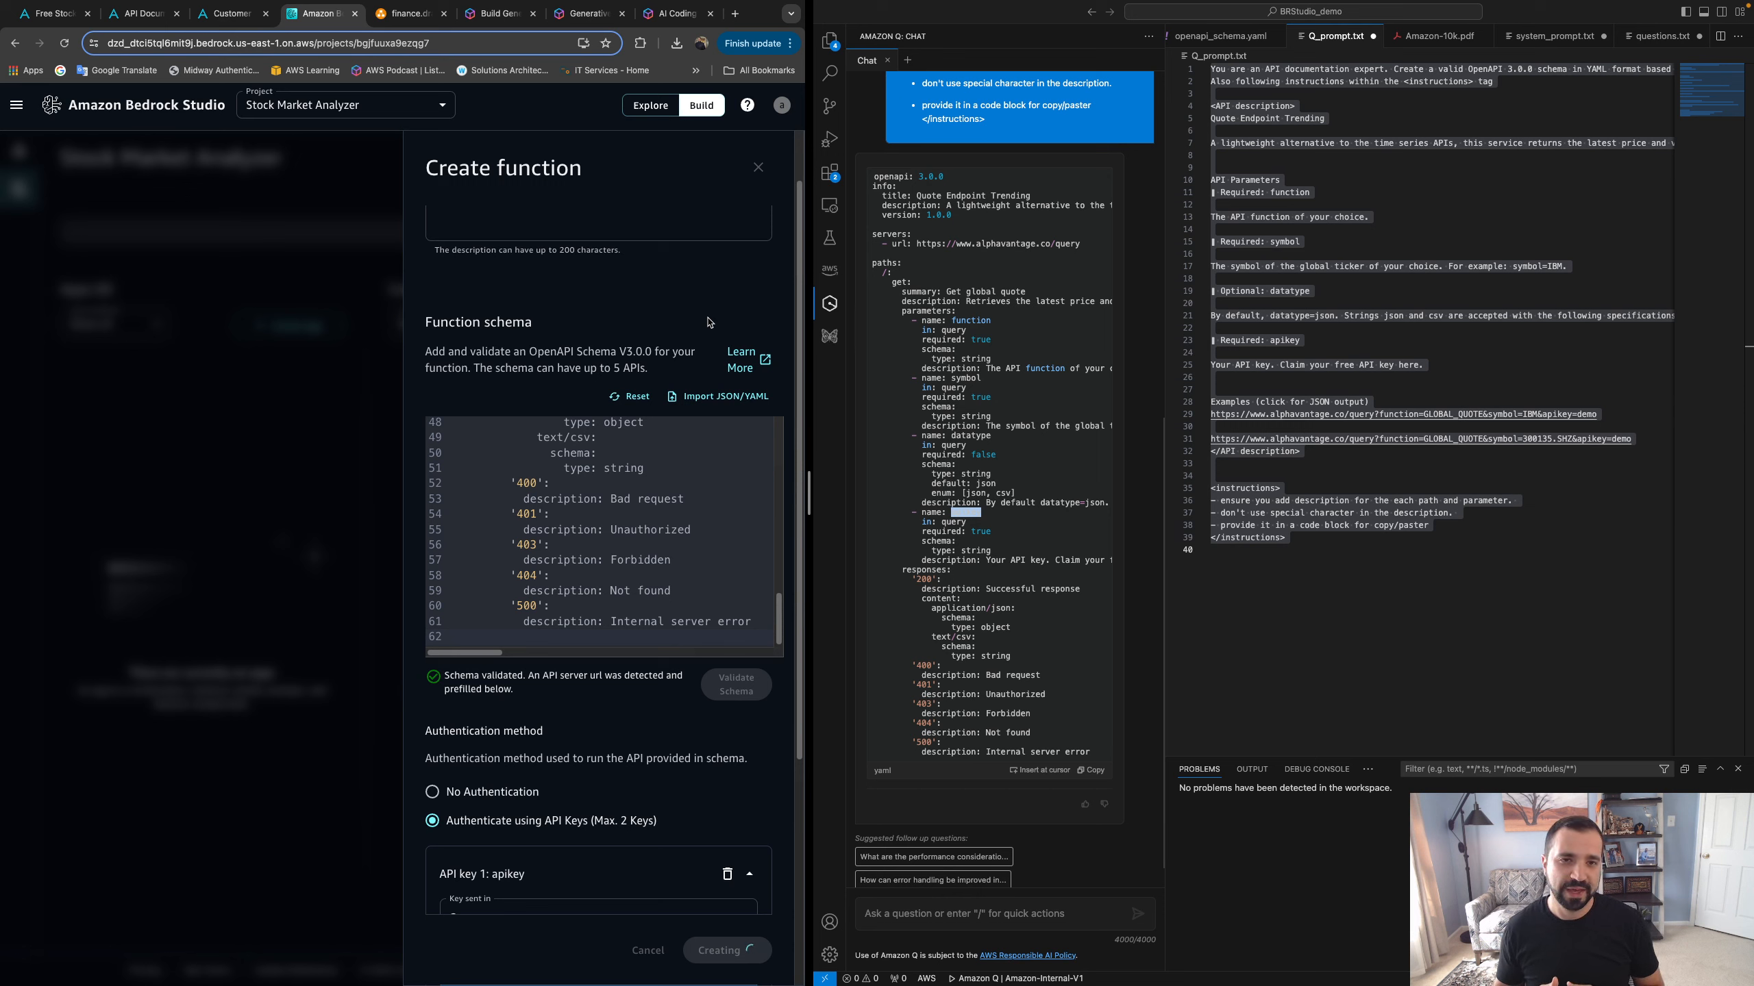
scroll(642, 678, down, 5)
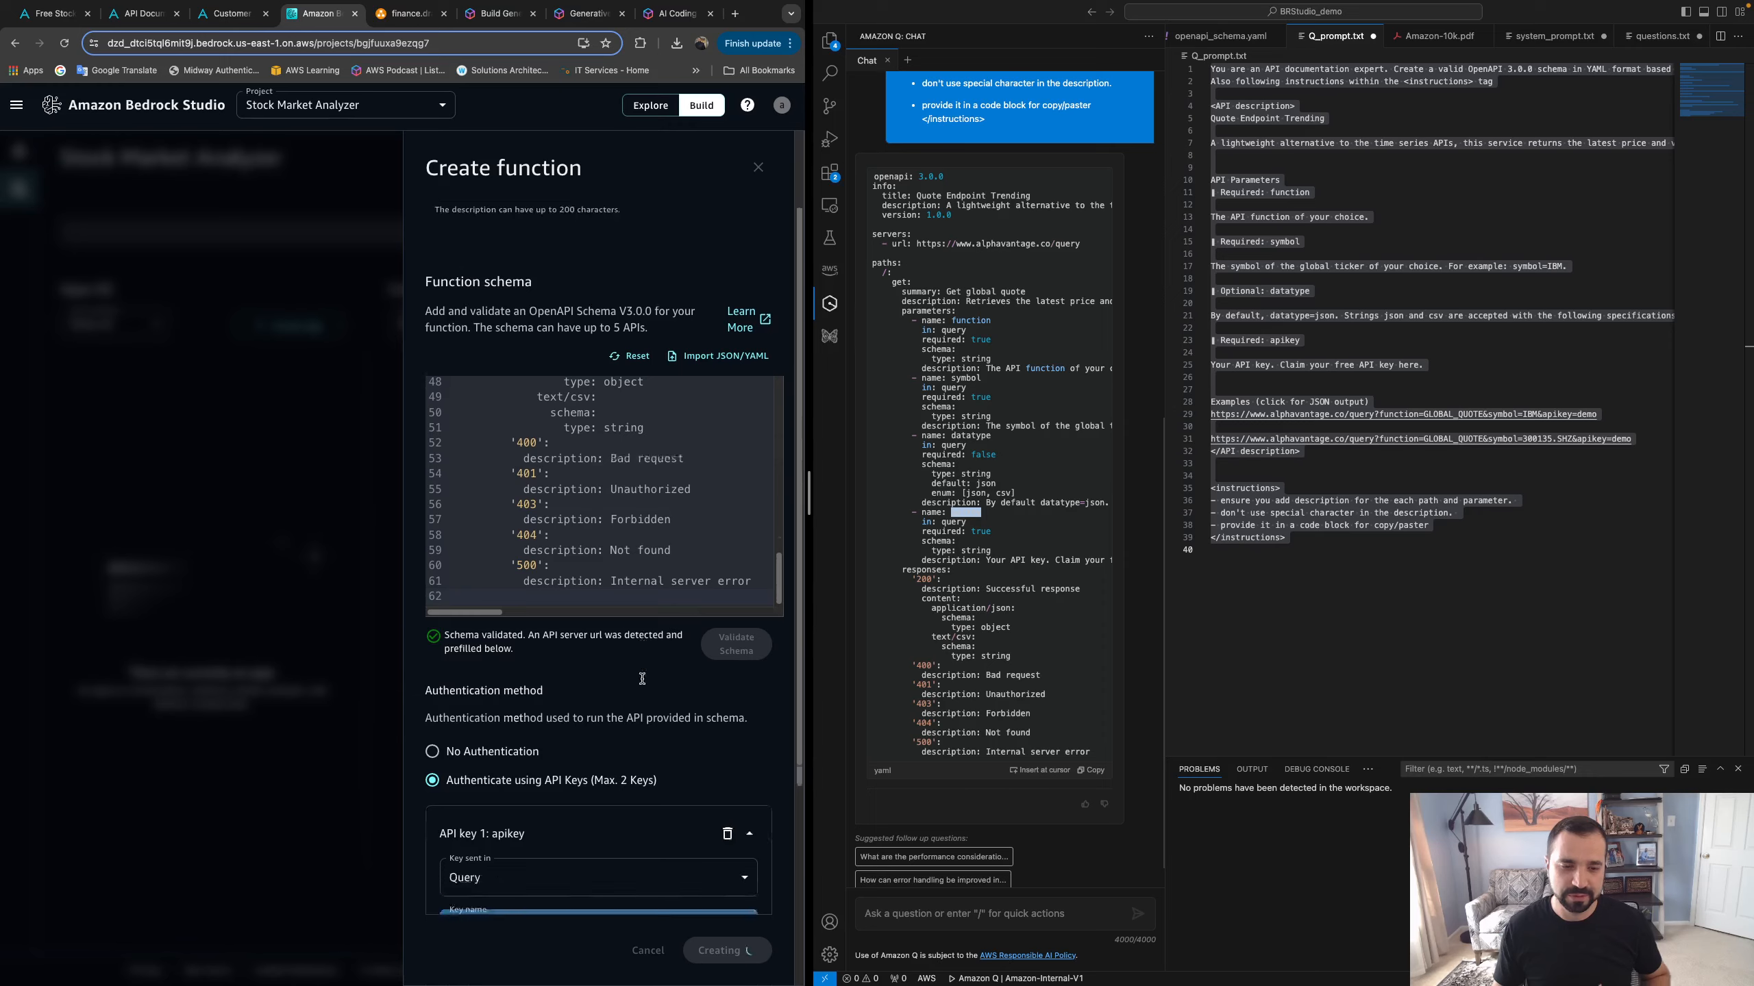
scroll(649, 595, up, 7)
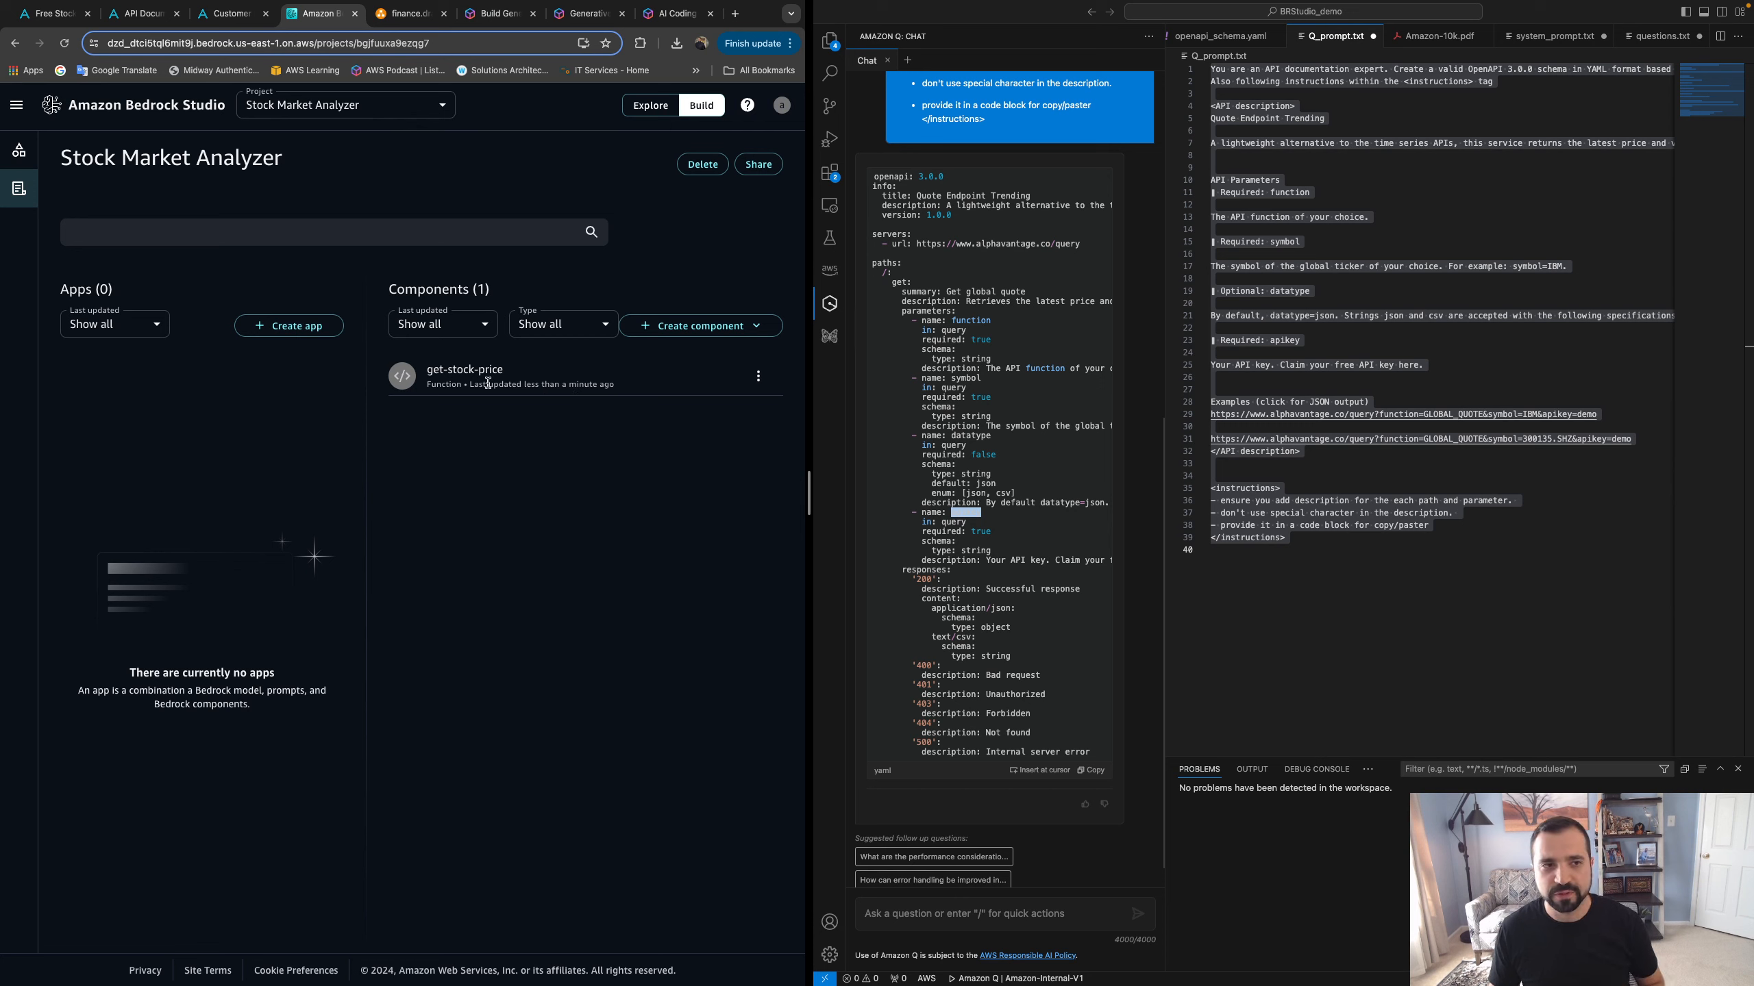
Start a second function component in the Stock Market Analyzer project and check the API calls in the finance.drawio architecture diagram
click(683, 329)
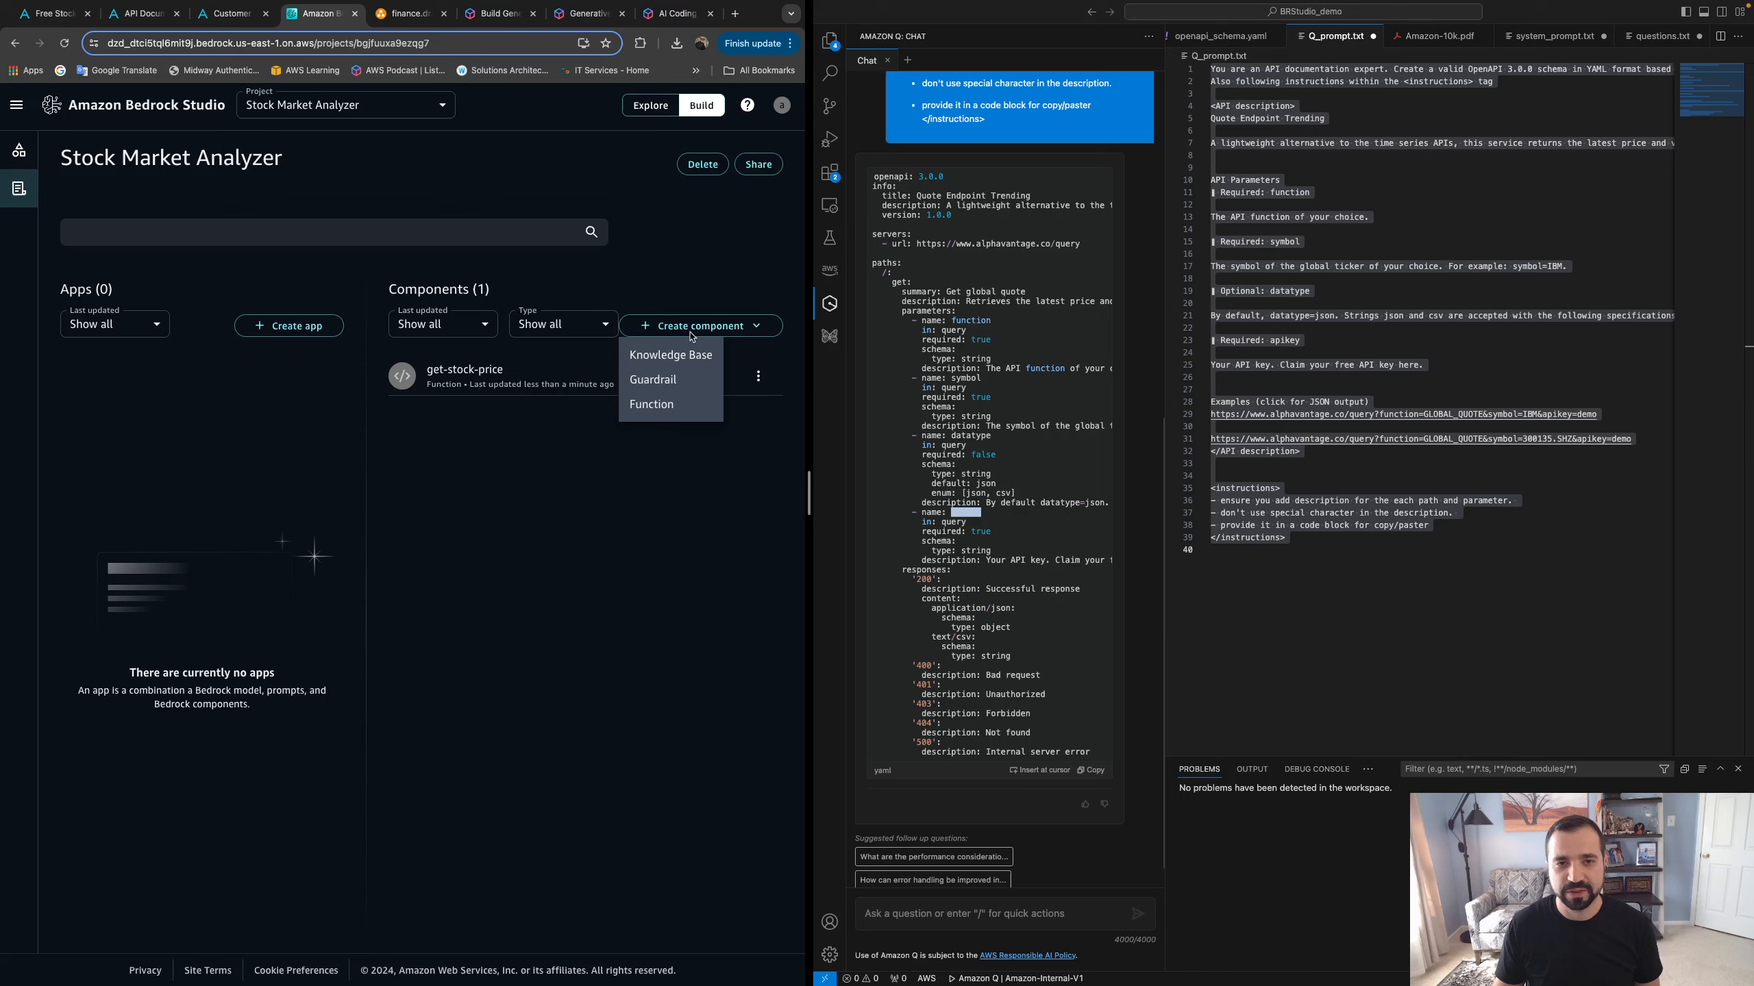
click(664, 413)
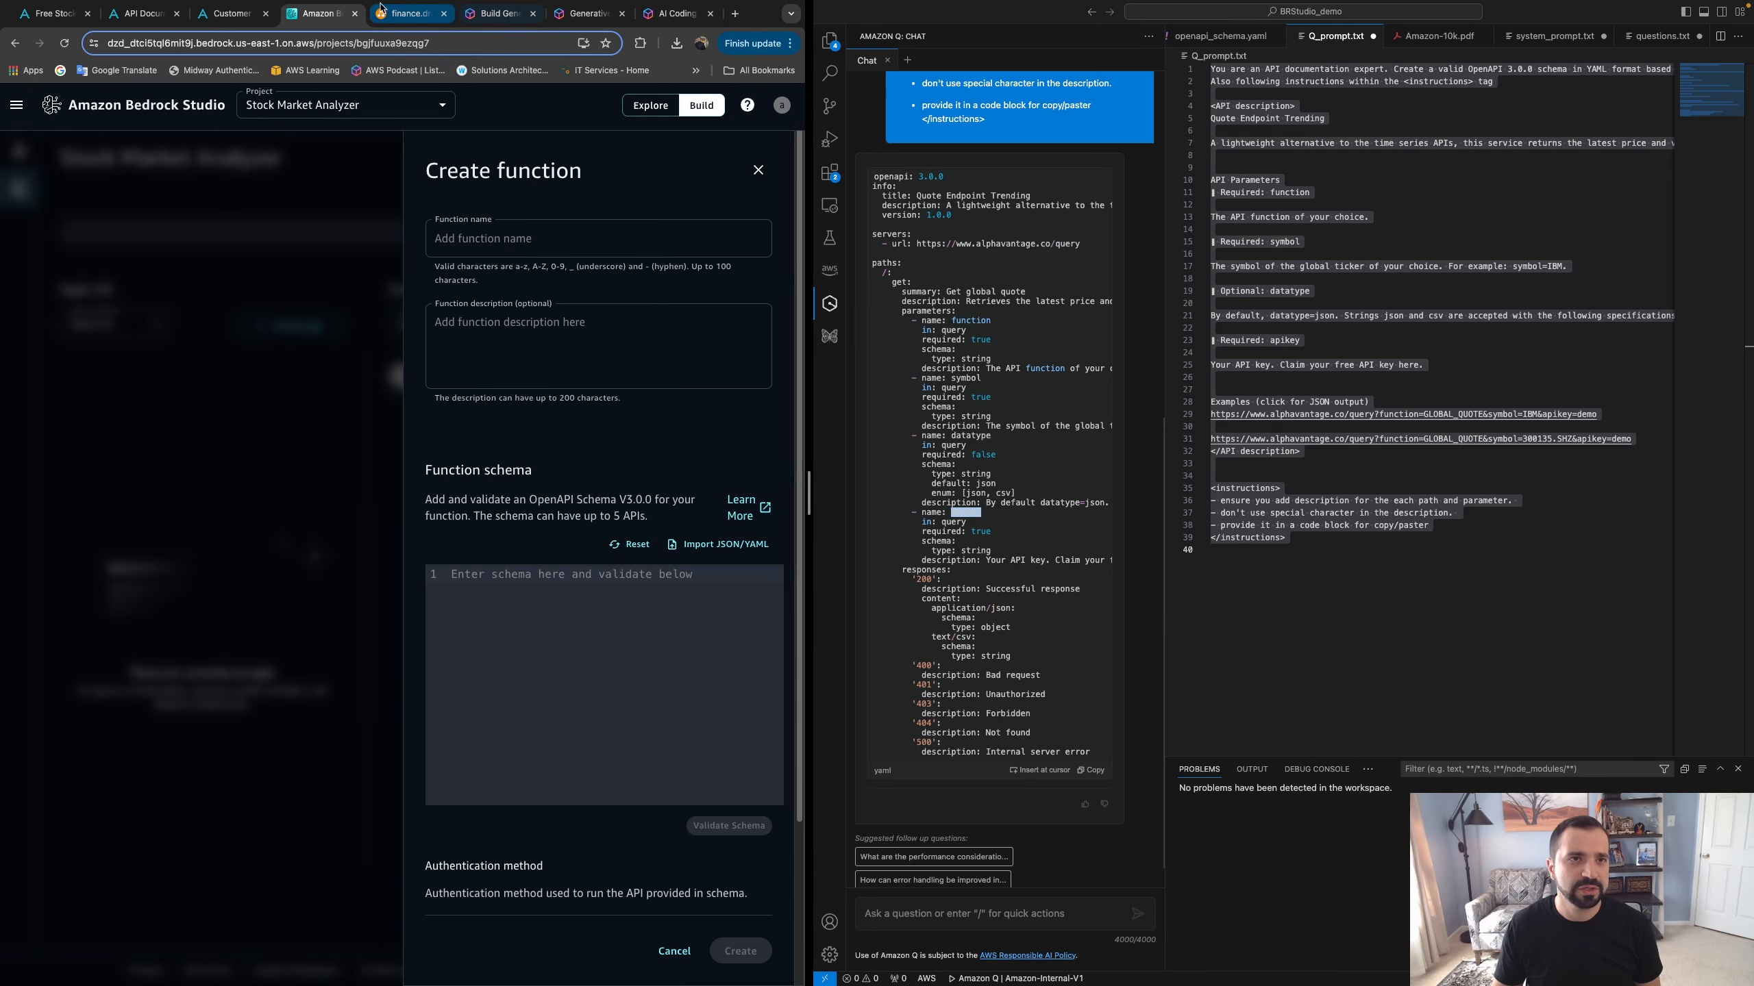
click(390, 15)
scroll(655, 629, right, 5)
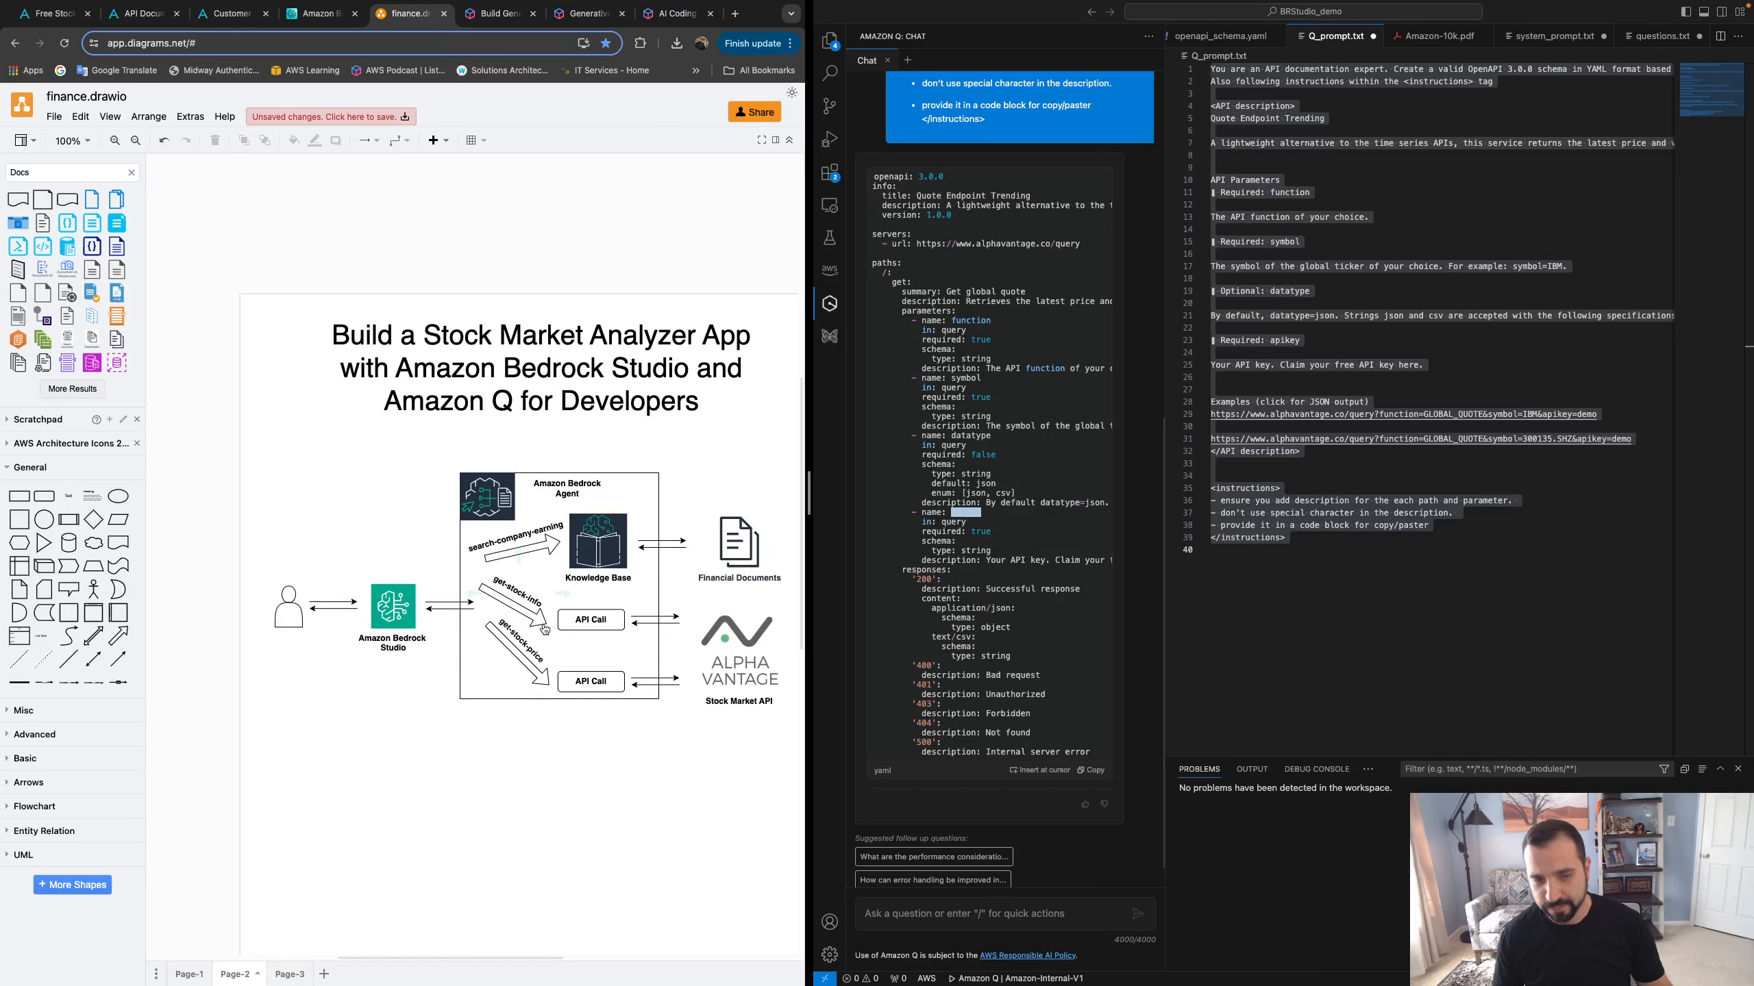
click(537, 502)
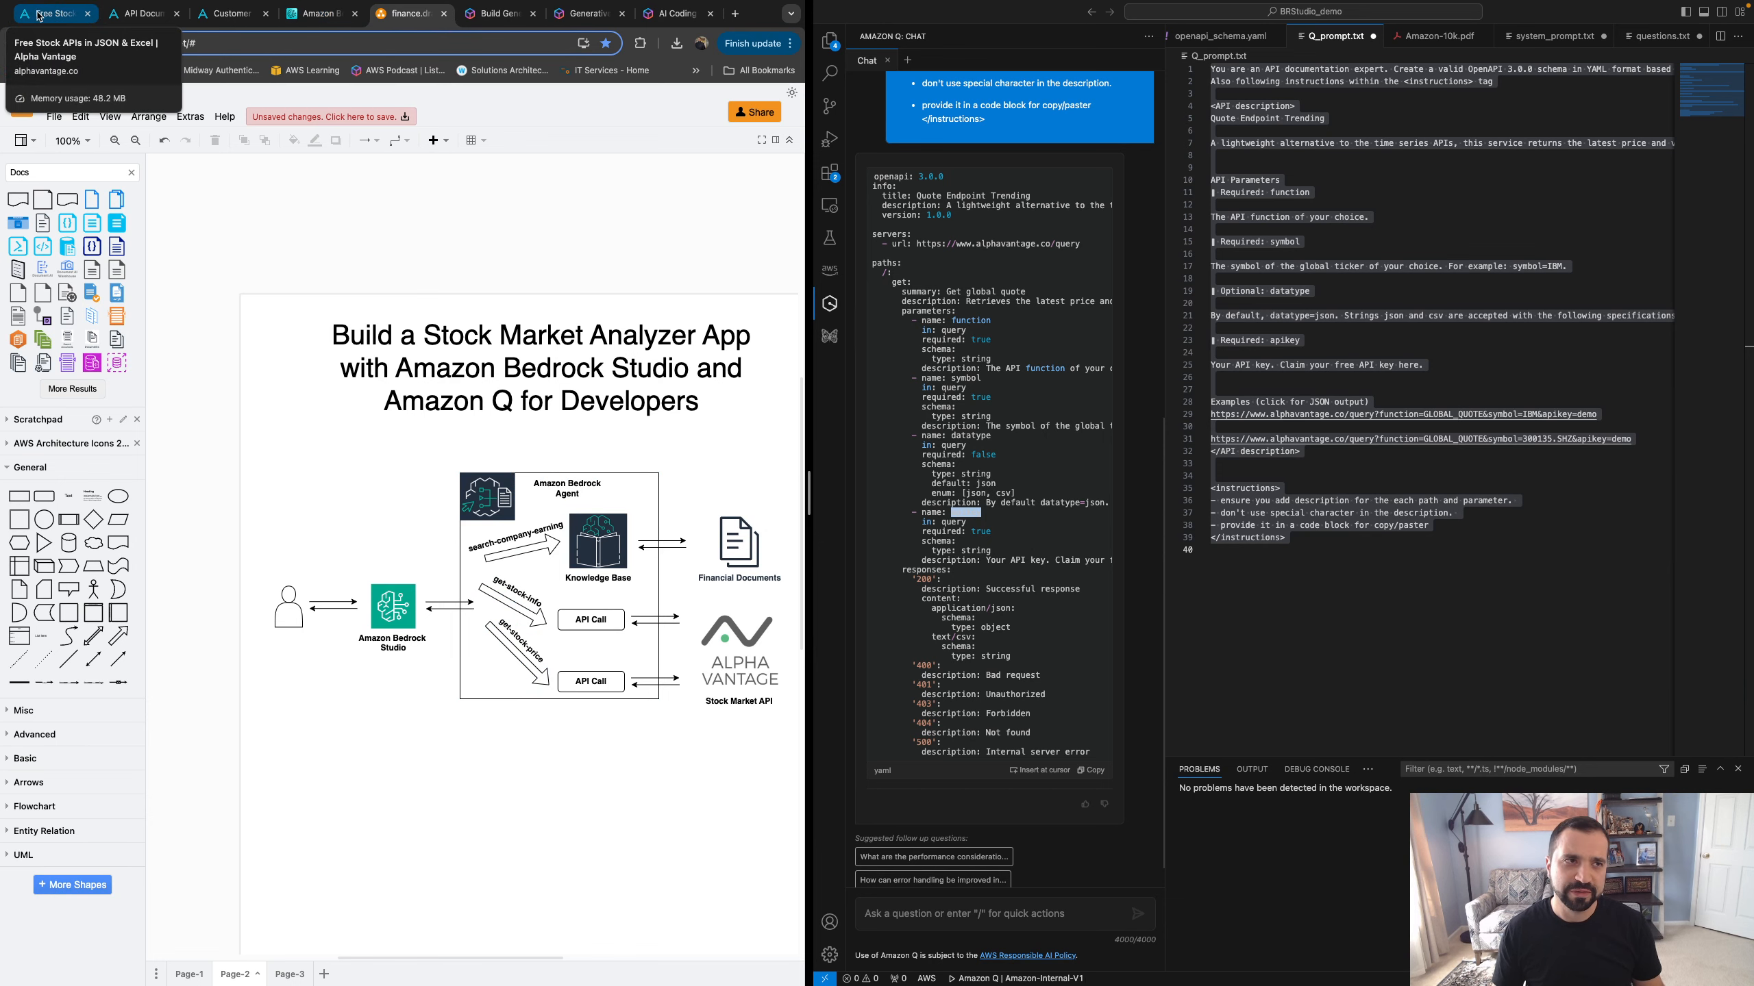
Open the Company Overview section under Fundamental Data in the Alpha Vantage API documentation
click(147, 14)
click(222, 290)
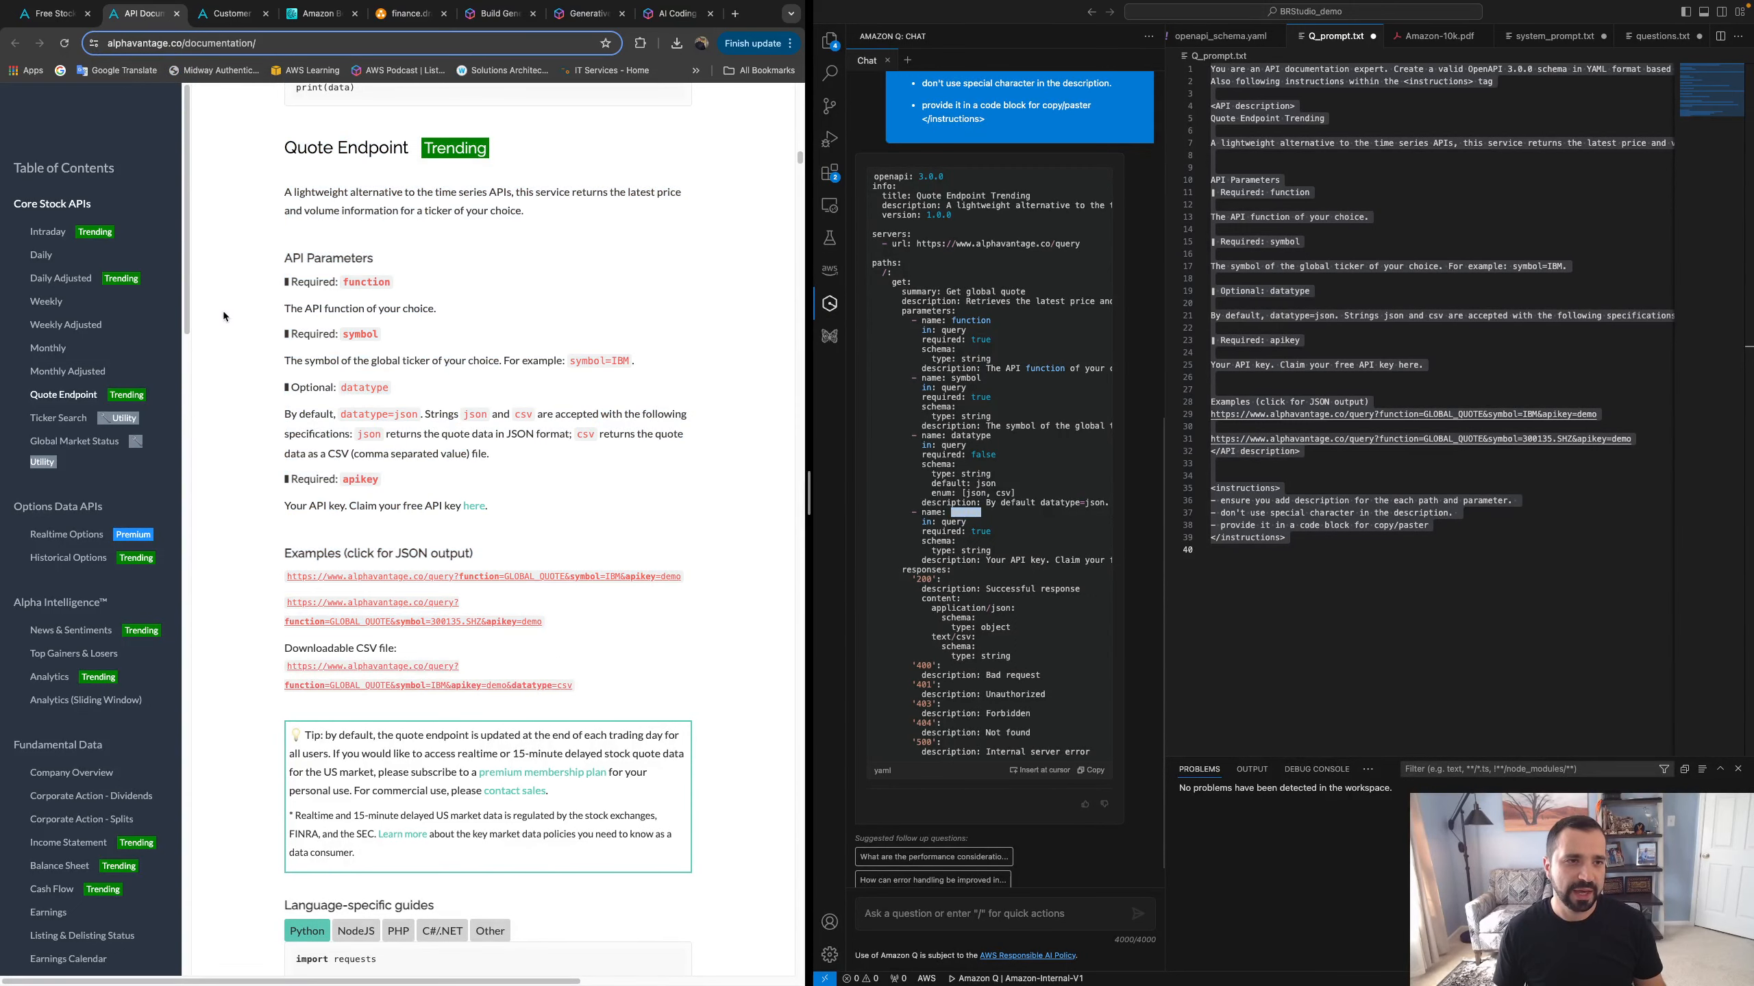
scroll(97, 650, down, 1)
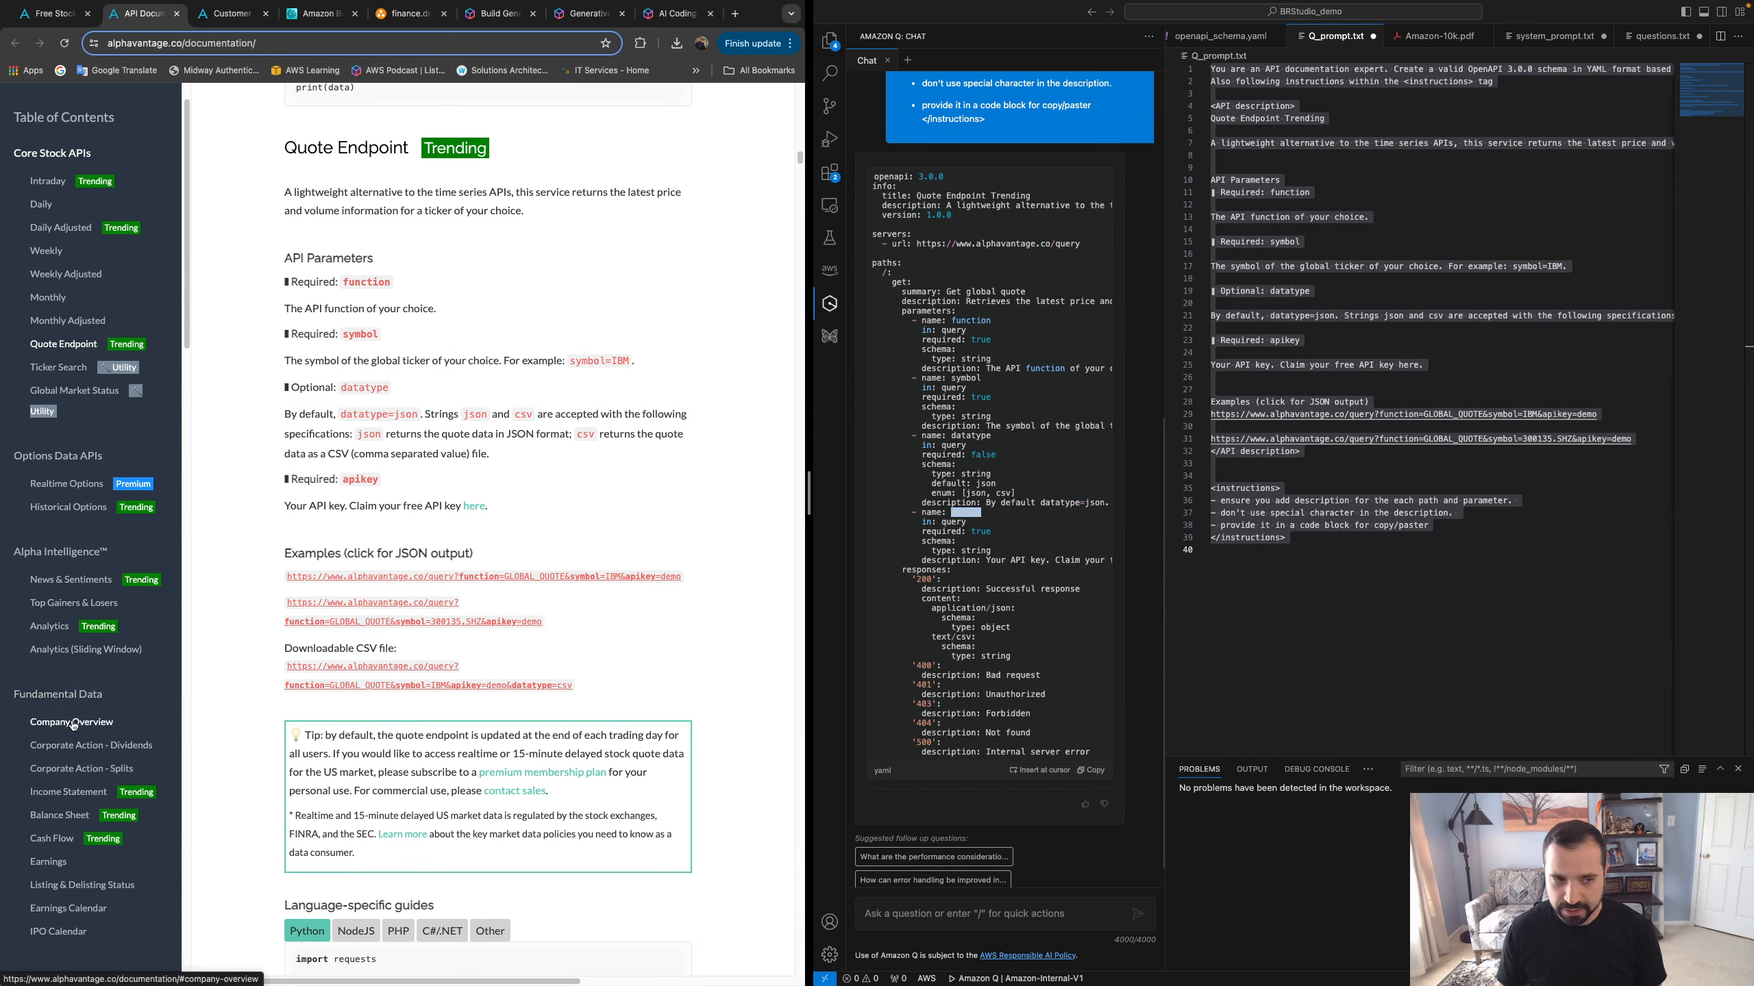
click(76, 723)
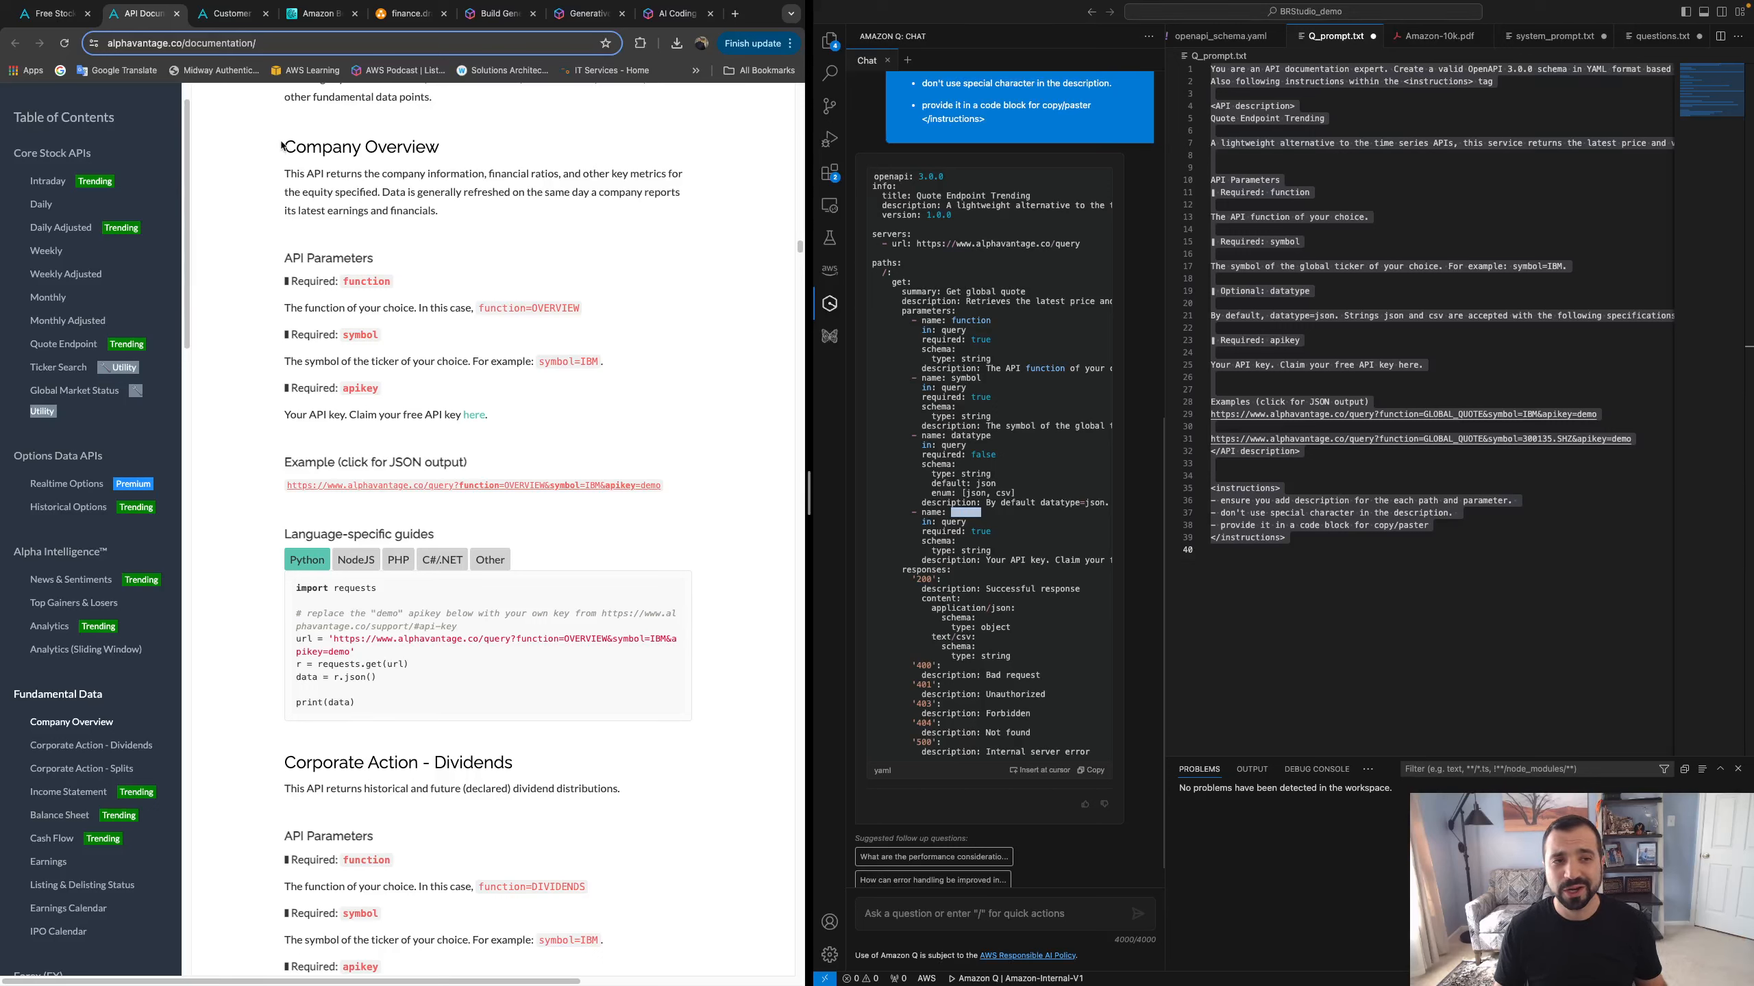
Replace the Quote Endpoint text inside the API description block of Q_prompt.txt with the Company Overview documentation, from its heading through the example URL
drag(283, 140, 699, 487)
click(1631, 439)
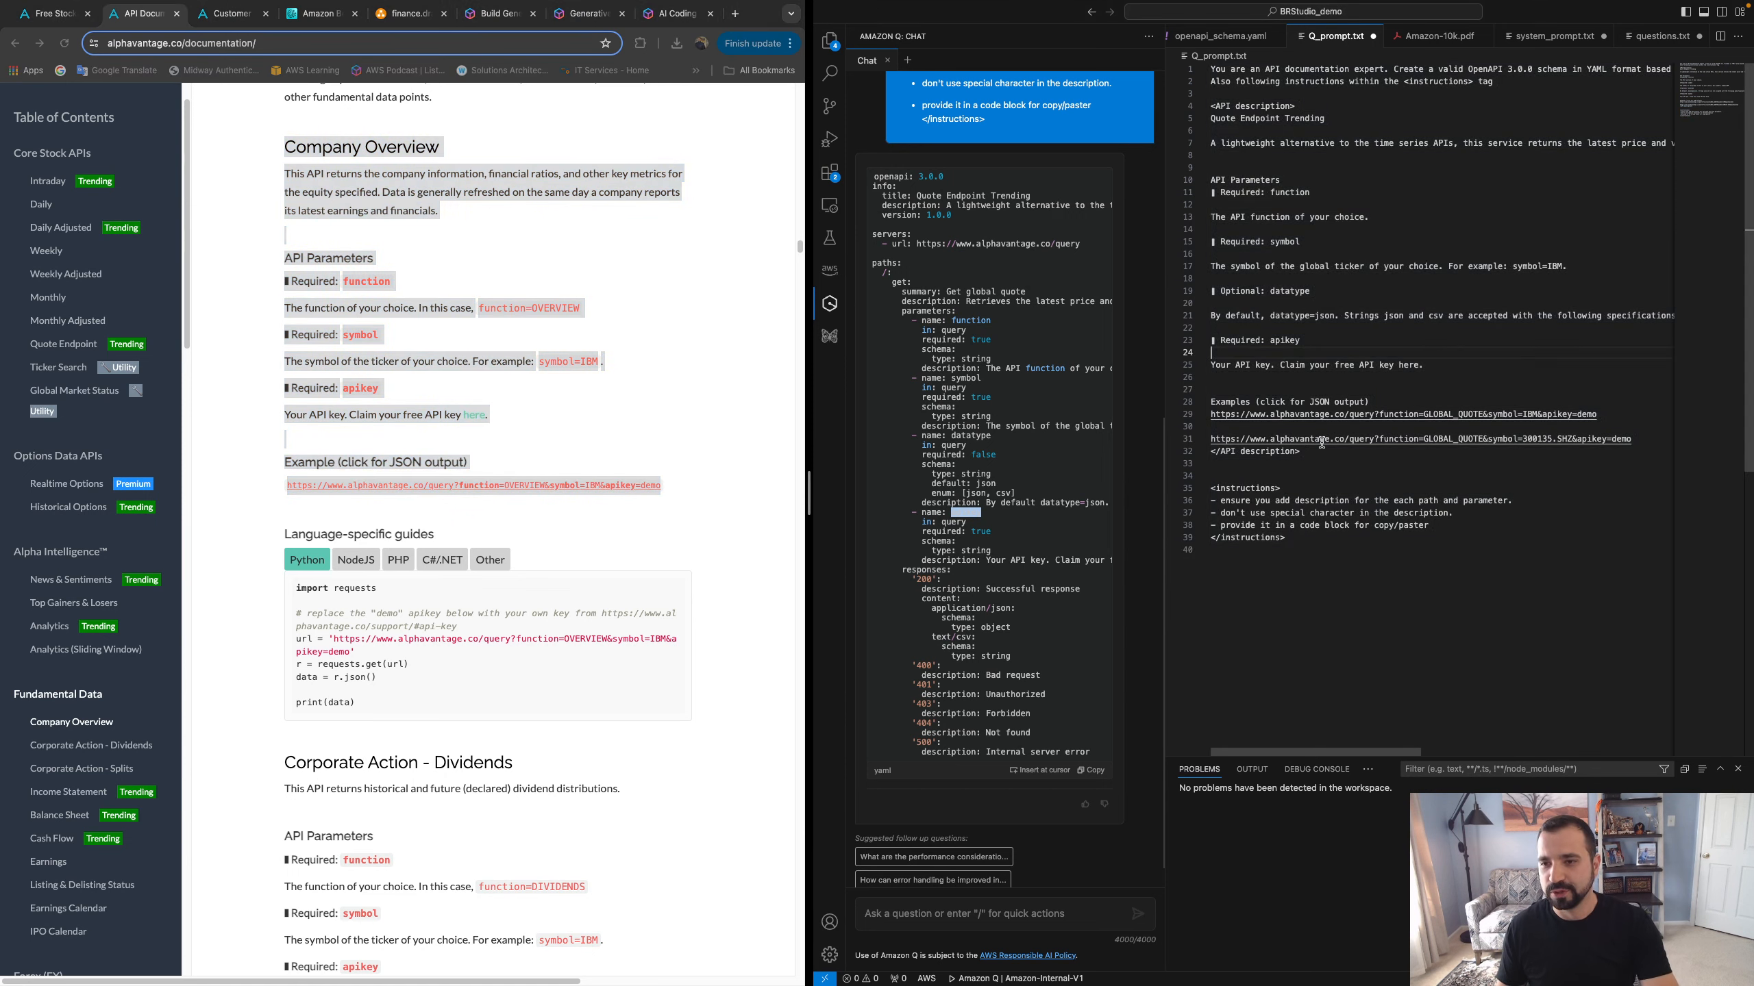
drag(1619, 439, 1188, 118)
key(BackSpace)
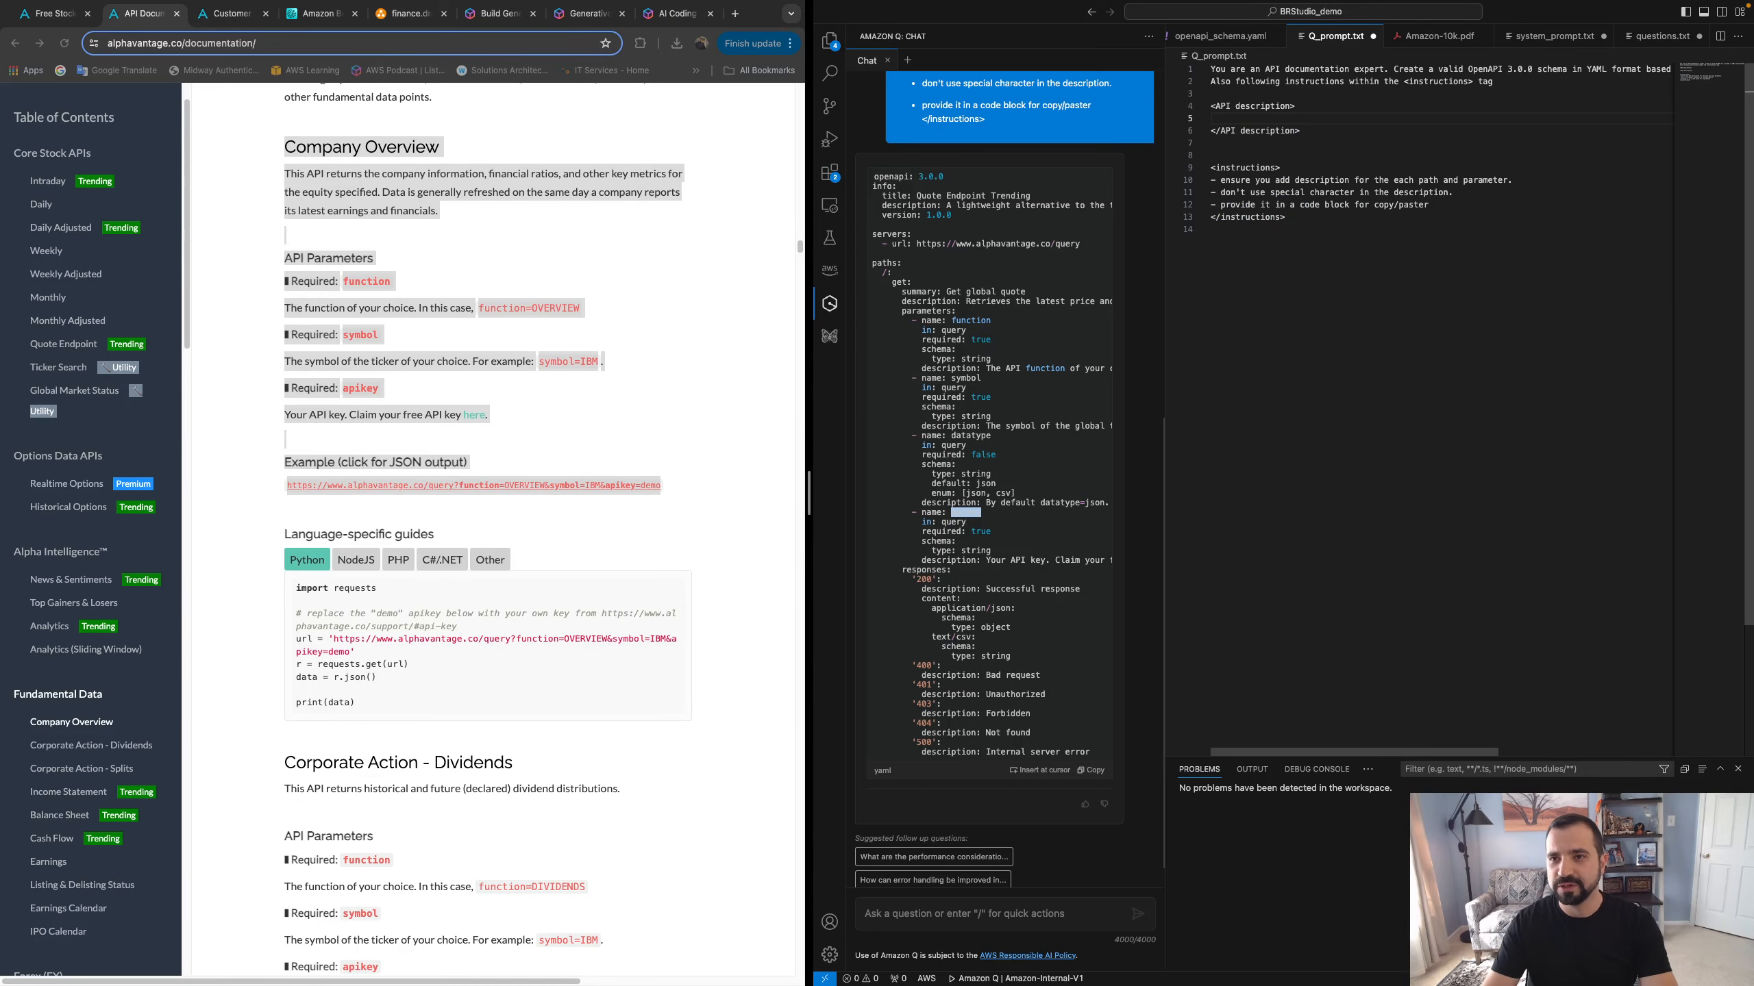
text(Company Overview This API returns the company information, financial ratios, and other key metrics for the equity specified. Data is generally refreshed on the same day a company reports its latest earnings and financials.   API Parameters ▌ Required: function  The function of your choice. In this case, function=OVERVIEW  ▌ Required: symbol  The symbol of the ticker of your choice. For example: symbol=IBM.  ▌ Required: apikey  Your API key. Claim your free API key here.   Example (click for JSON output) https://www.alphavantage.co/query?function=OVERVIEW&symbol=IBM&apikey=demo)
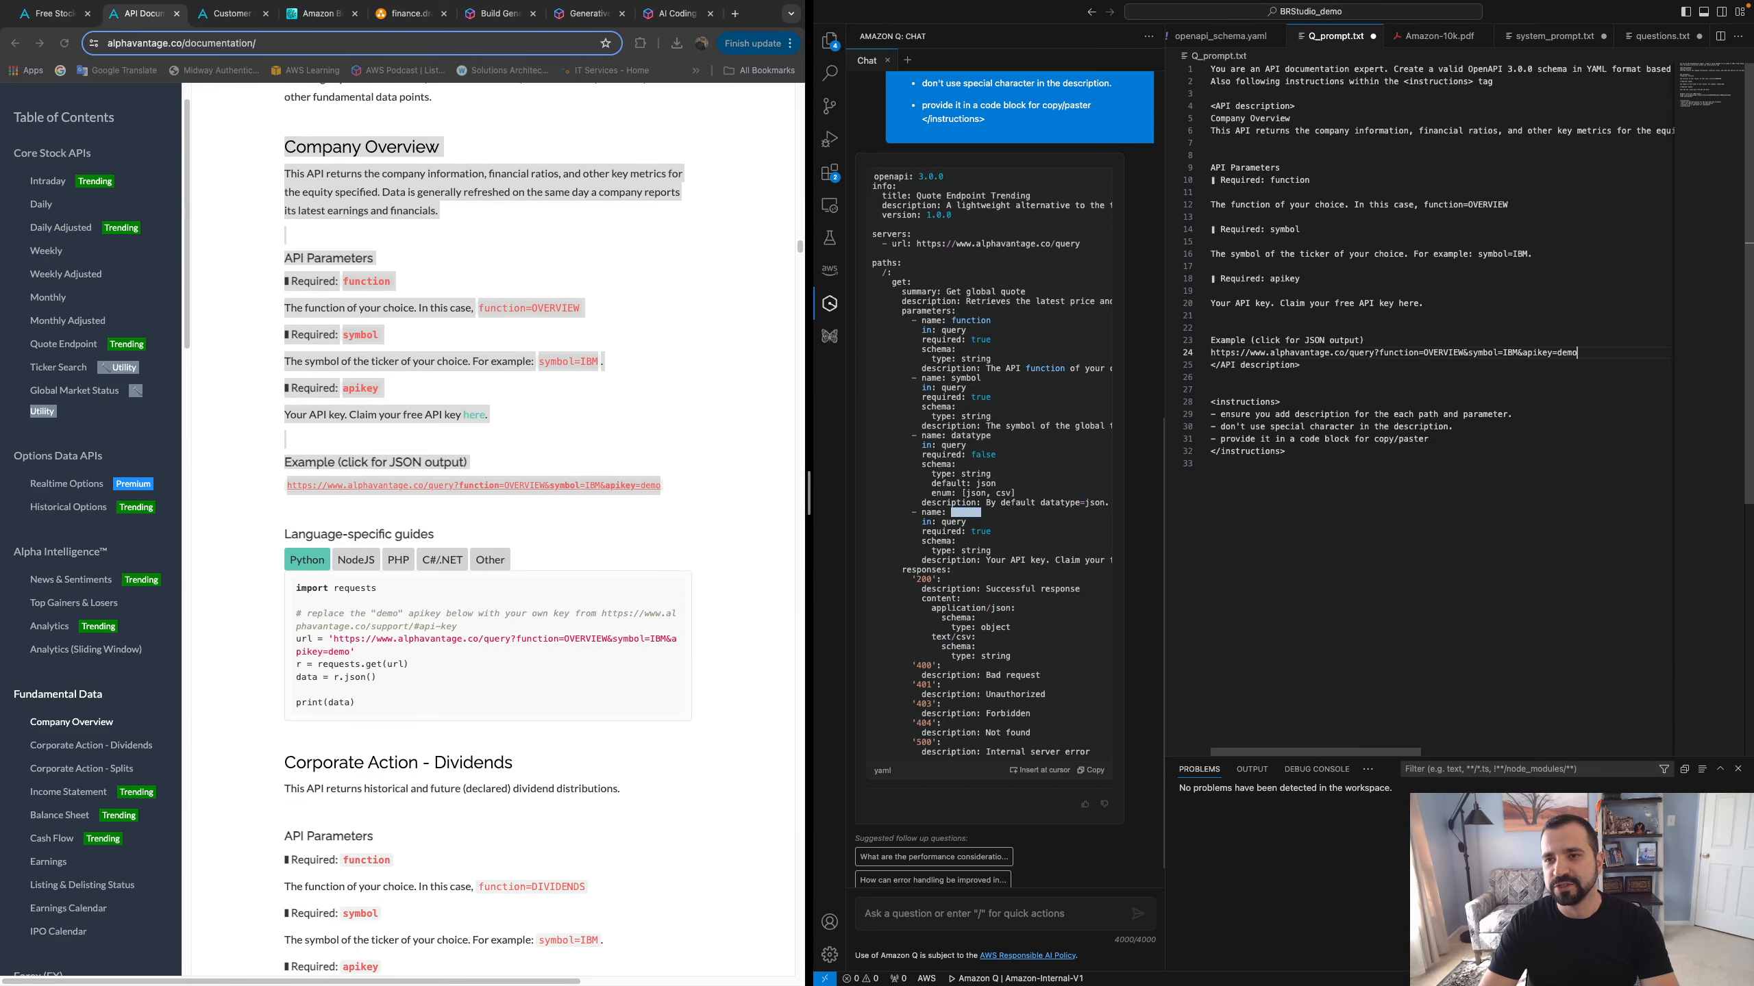
Copy the full contents of Q_prompt.txt into the Amazon Q chat and submit it to generate the Company Overview schema
drag(1331, 463, 1186, 64)
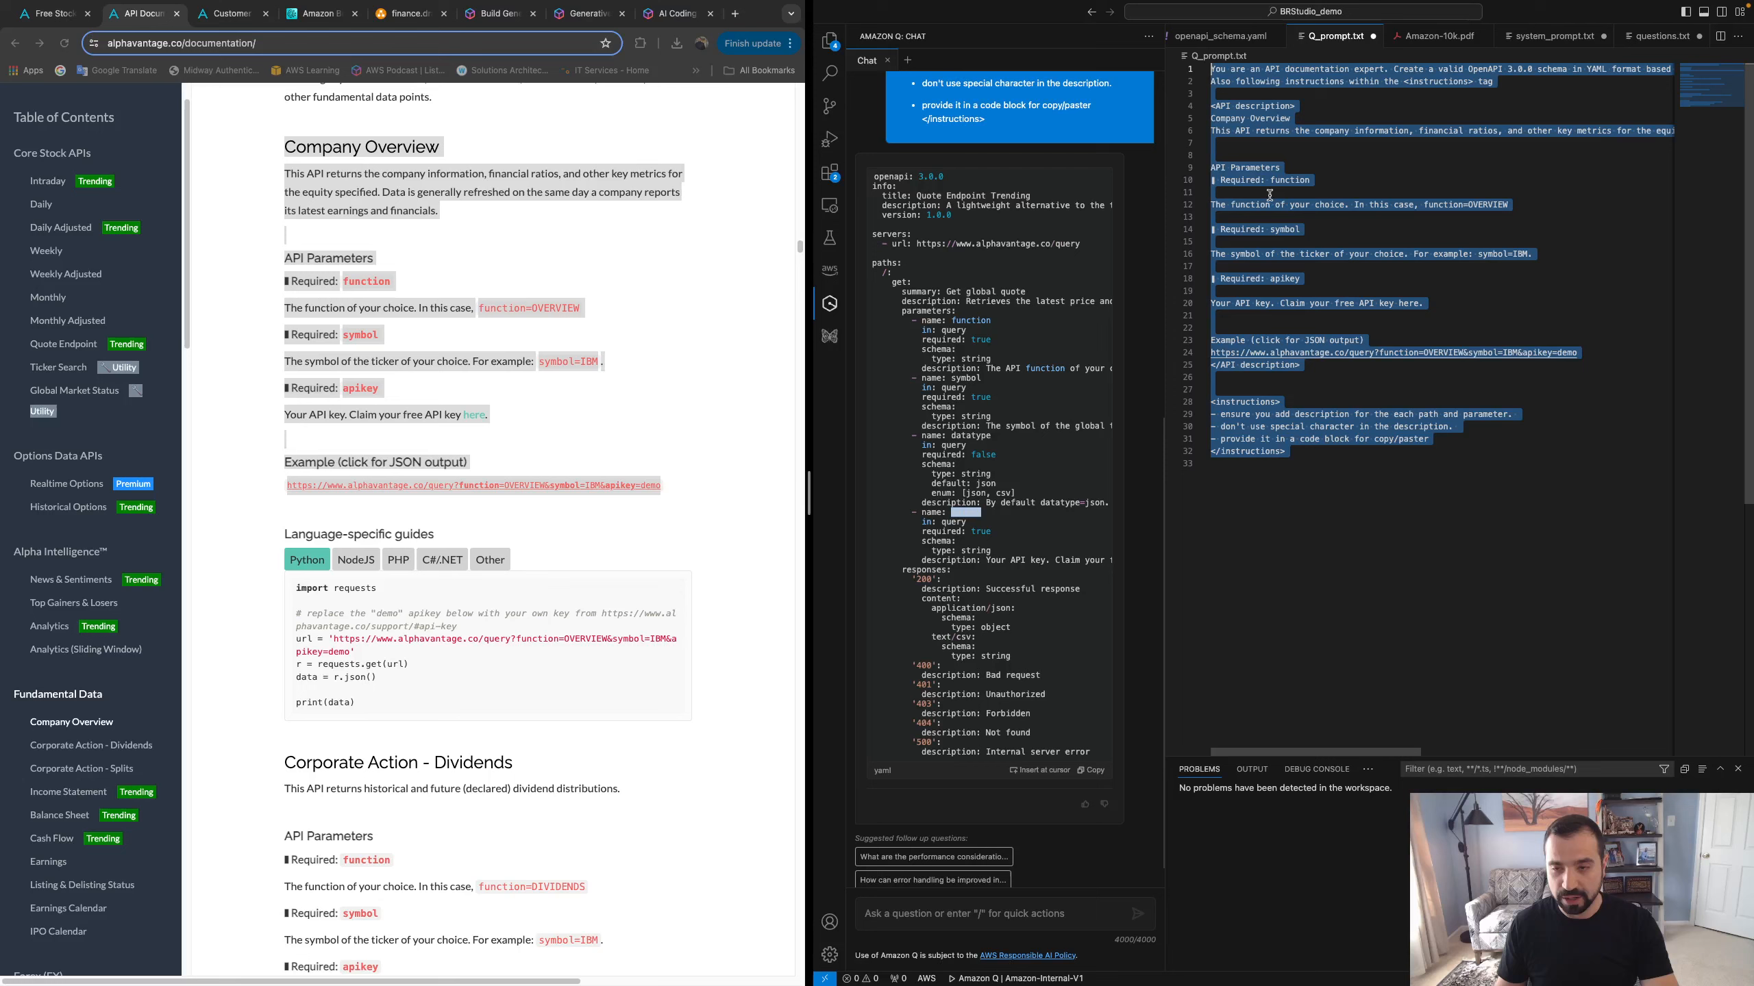
click(1432, 512)
key(super+a)
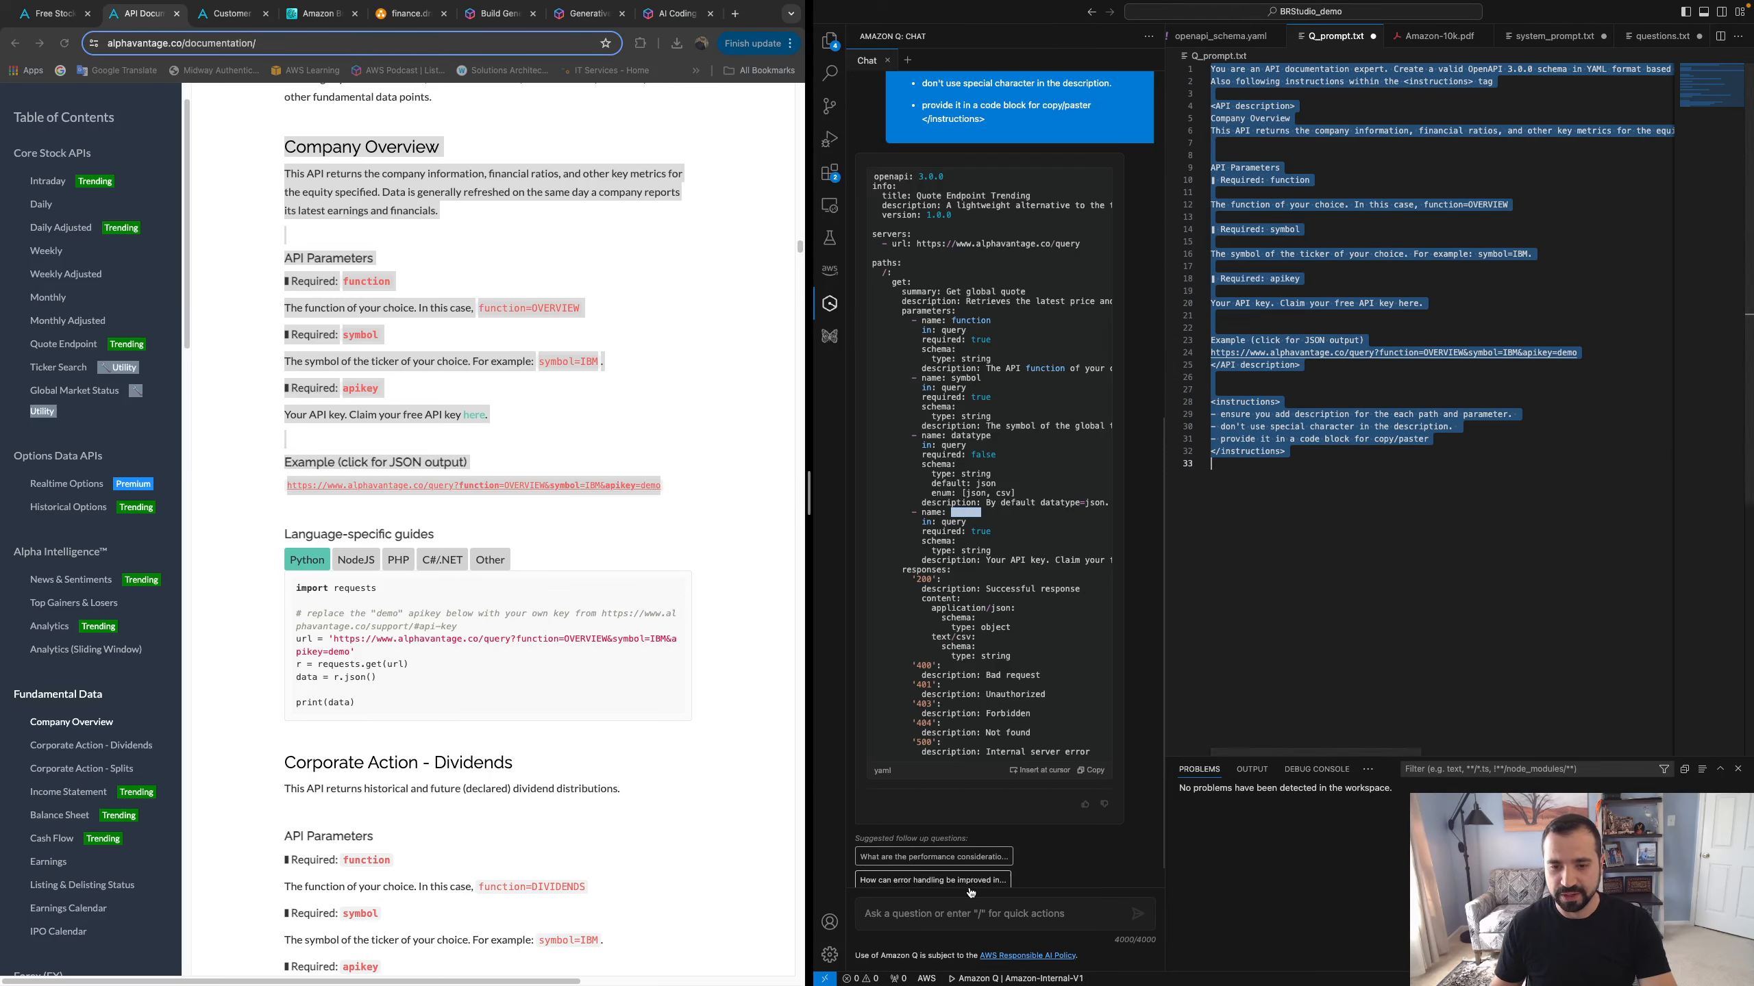
click(952, 908)
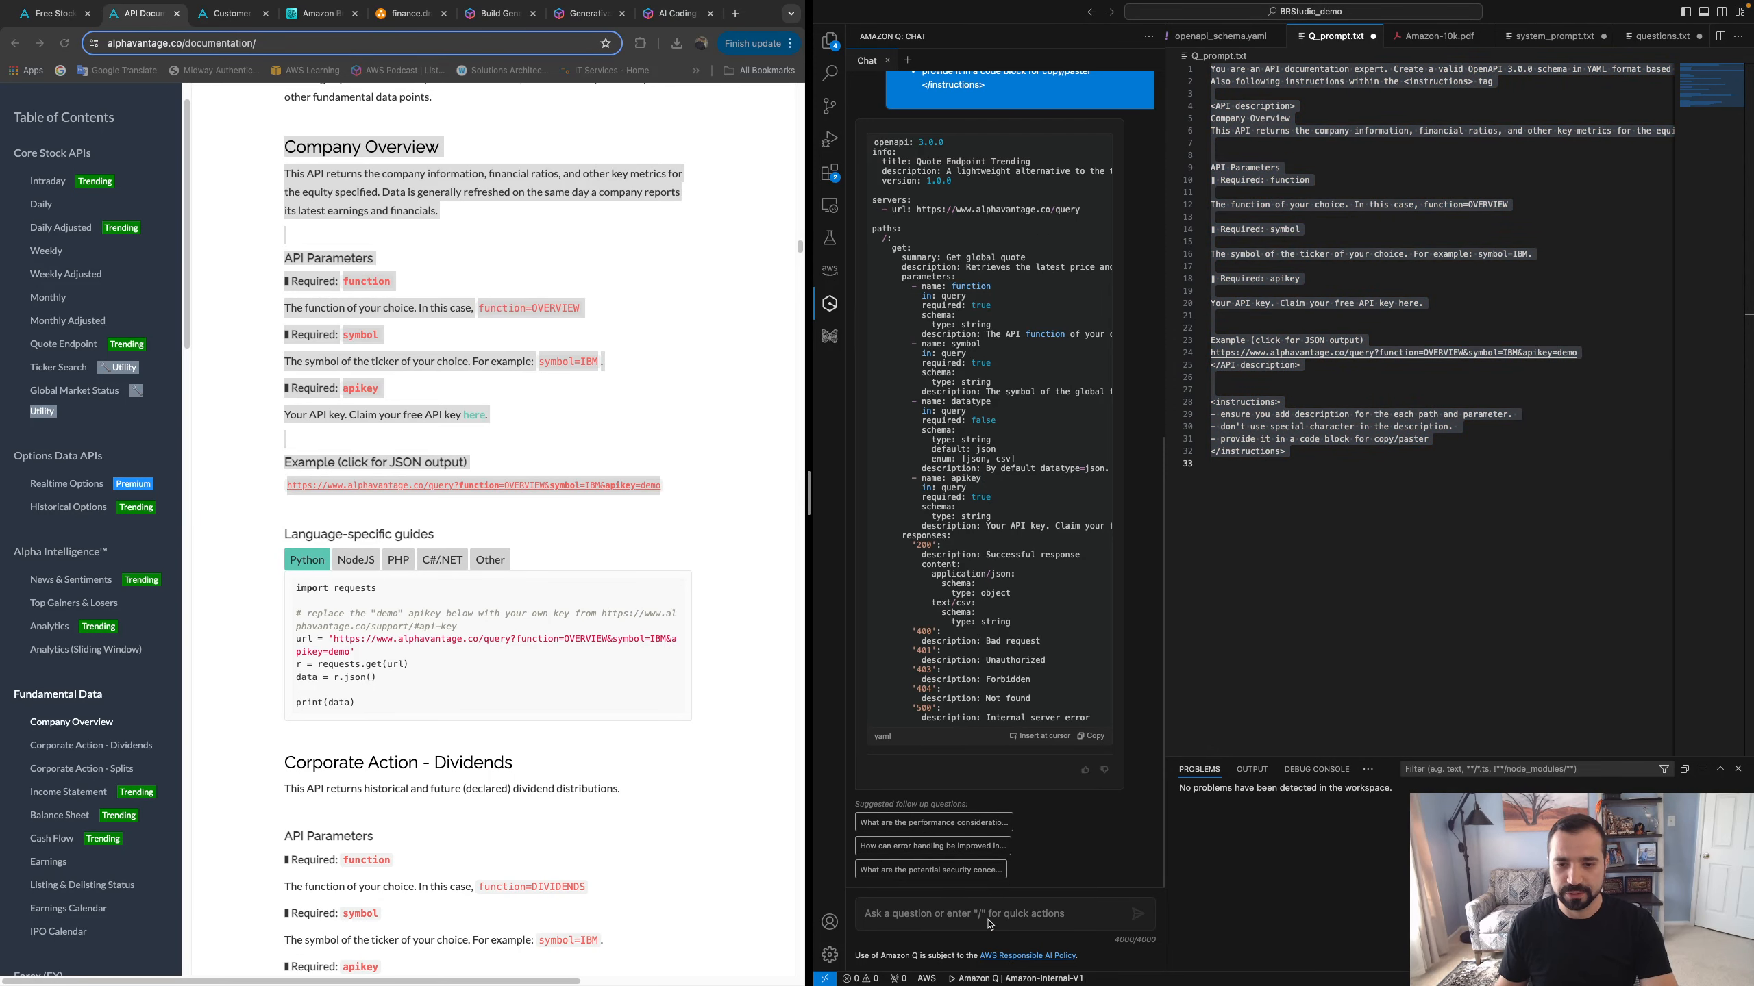
key(super+v)
key(Return)
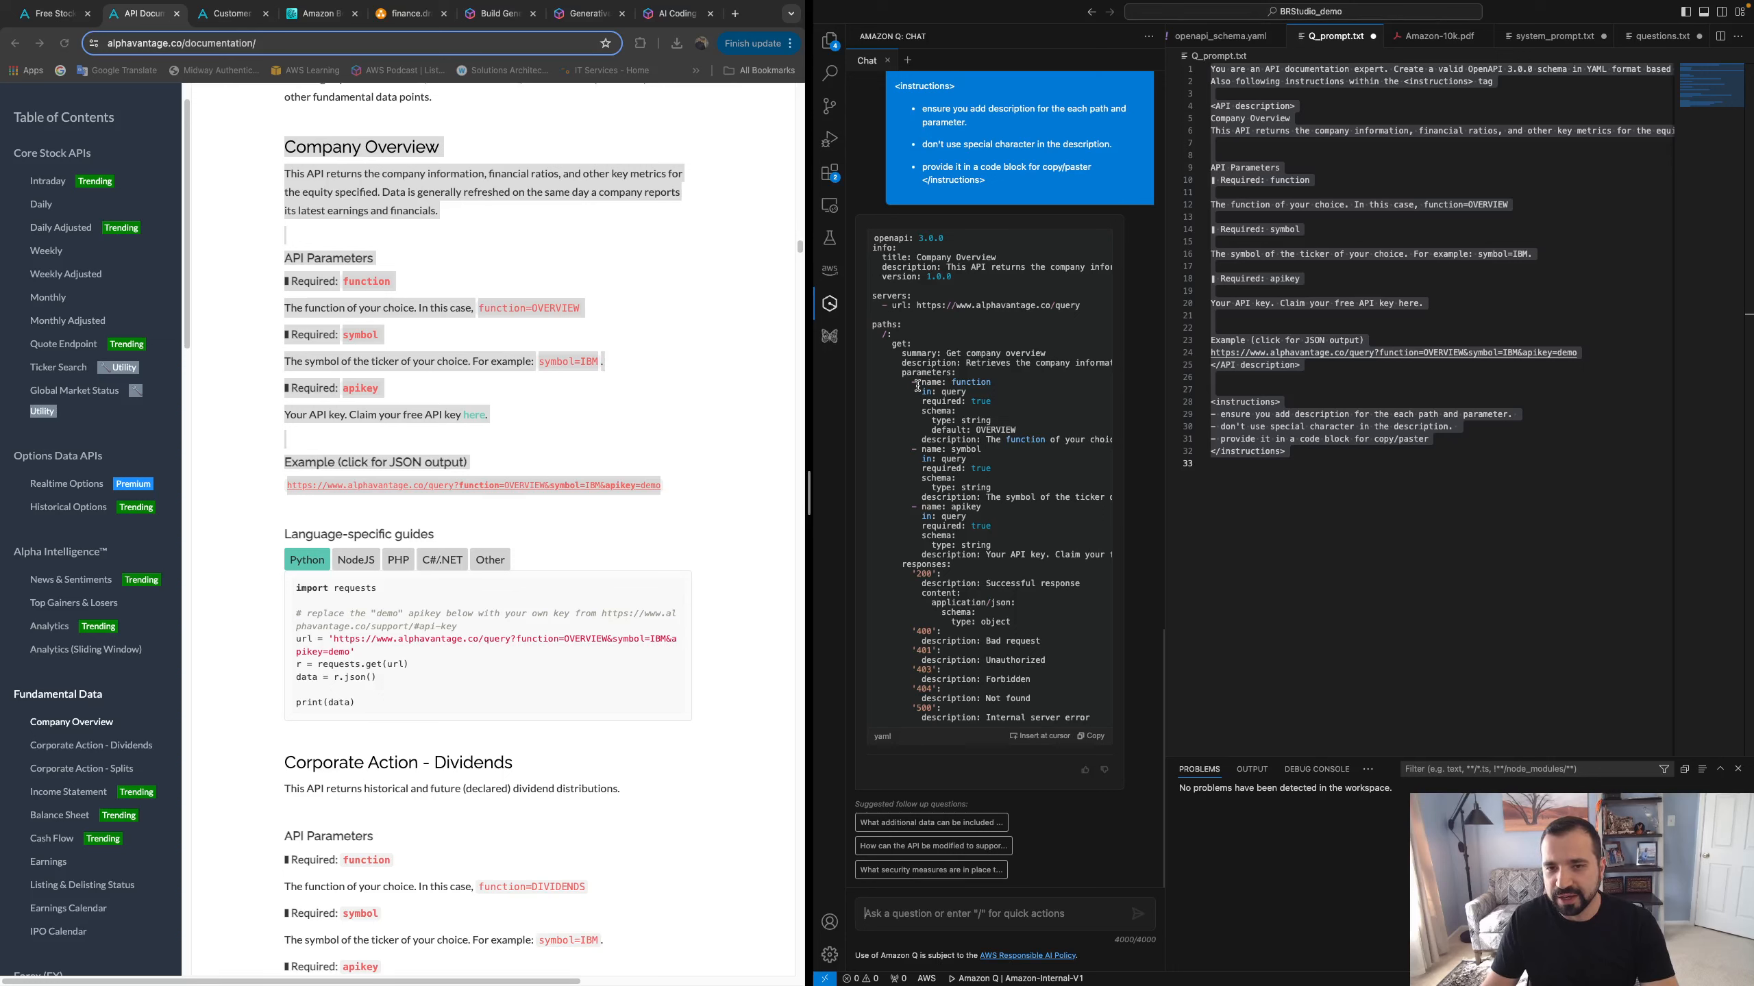
Copy the generated Company Overview schema from the Amazon Q chat into the new function's schema in Bedrock Studio and validate it
drag(911, 384, 932, 384)
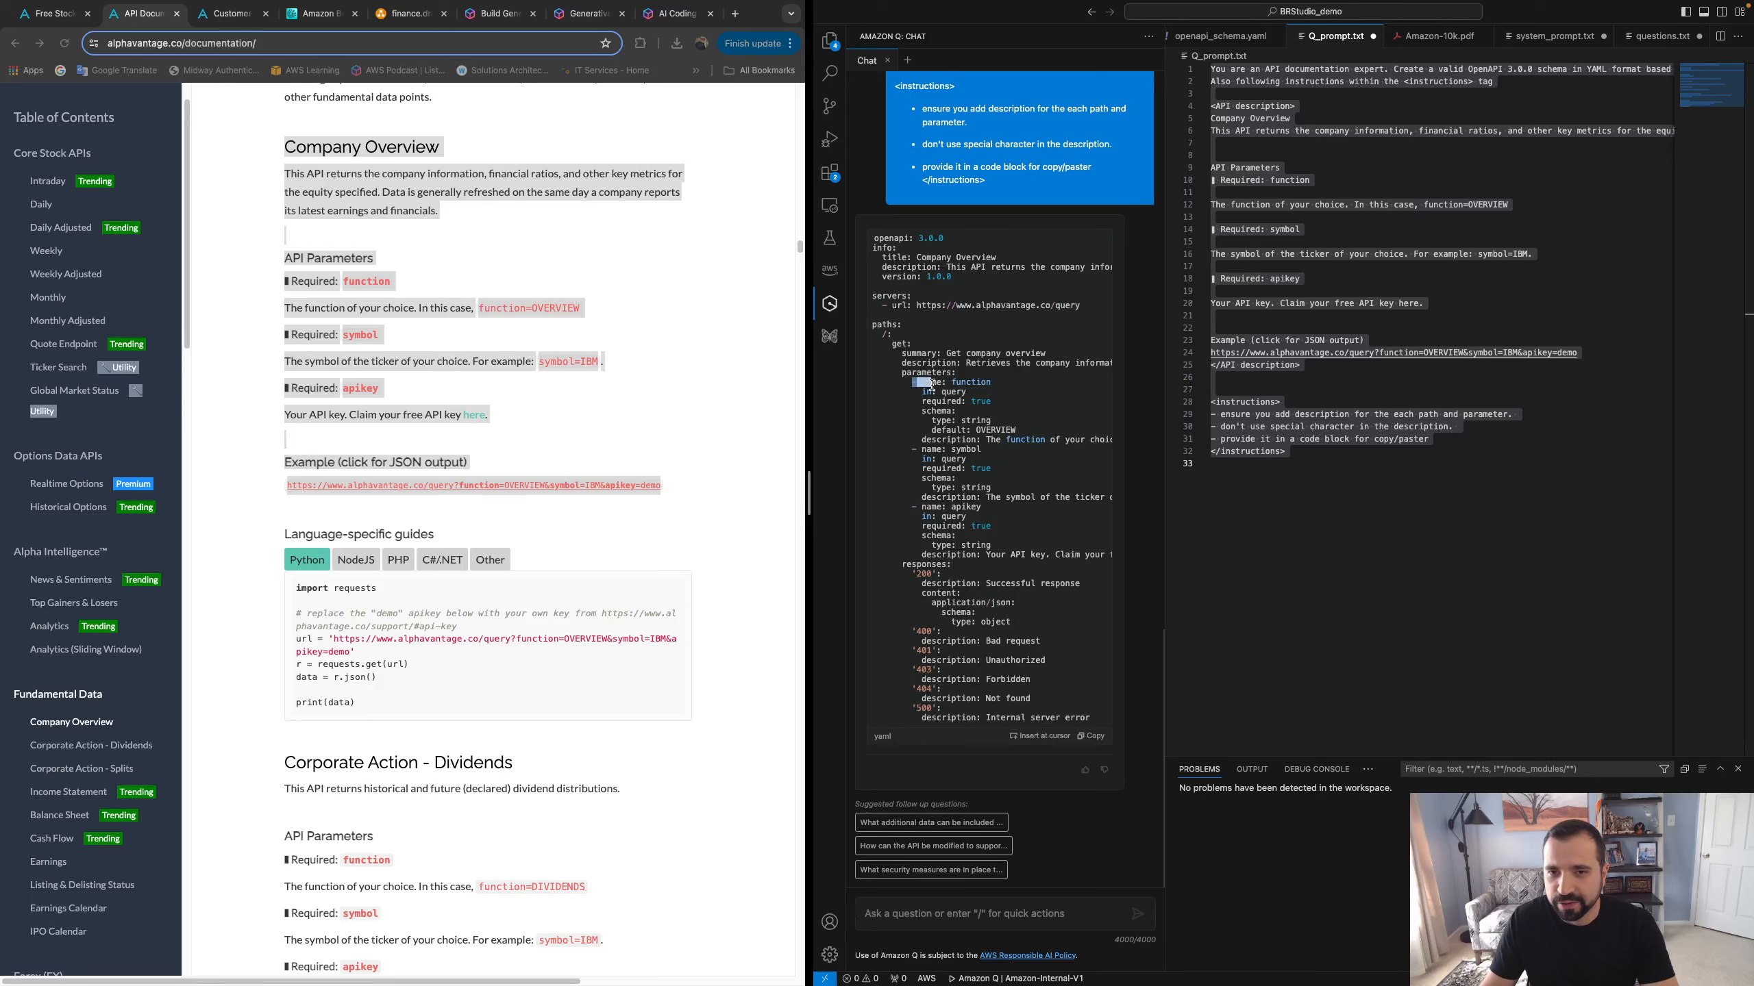
double_click(989, 307)
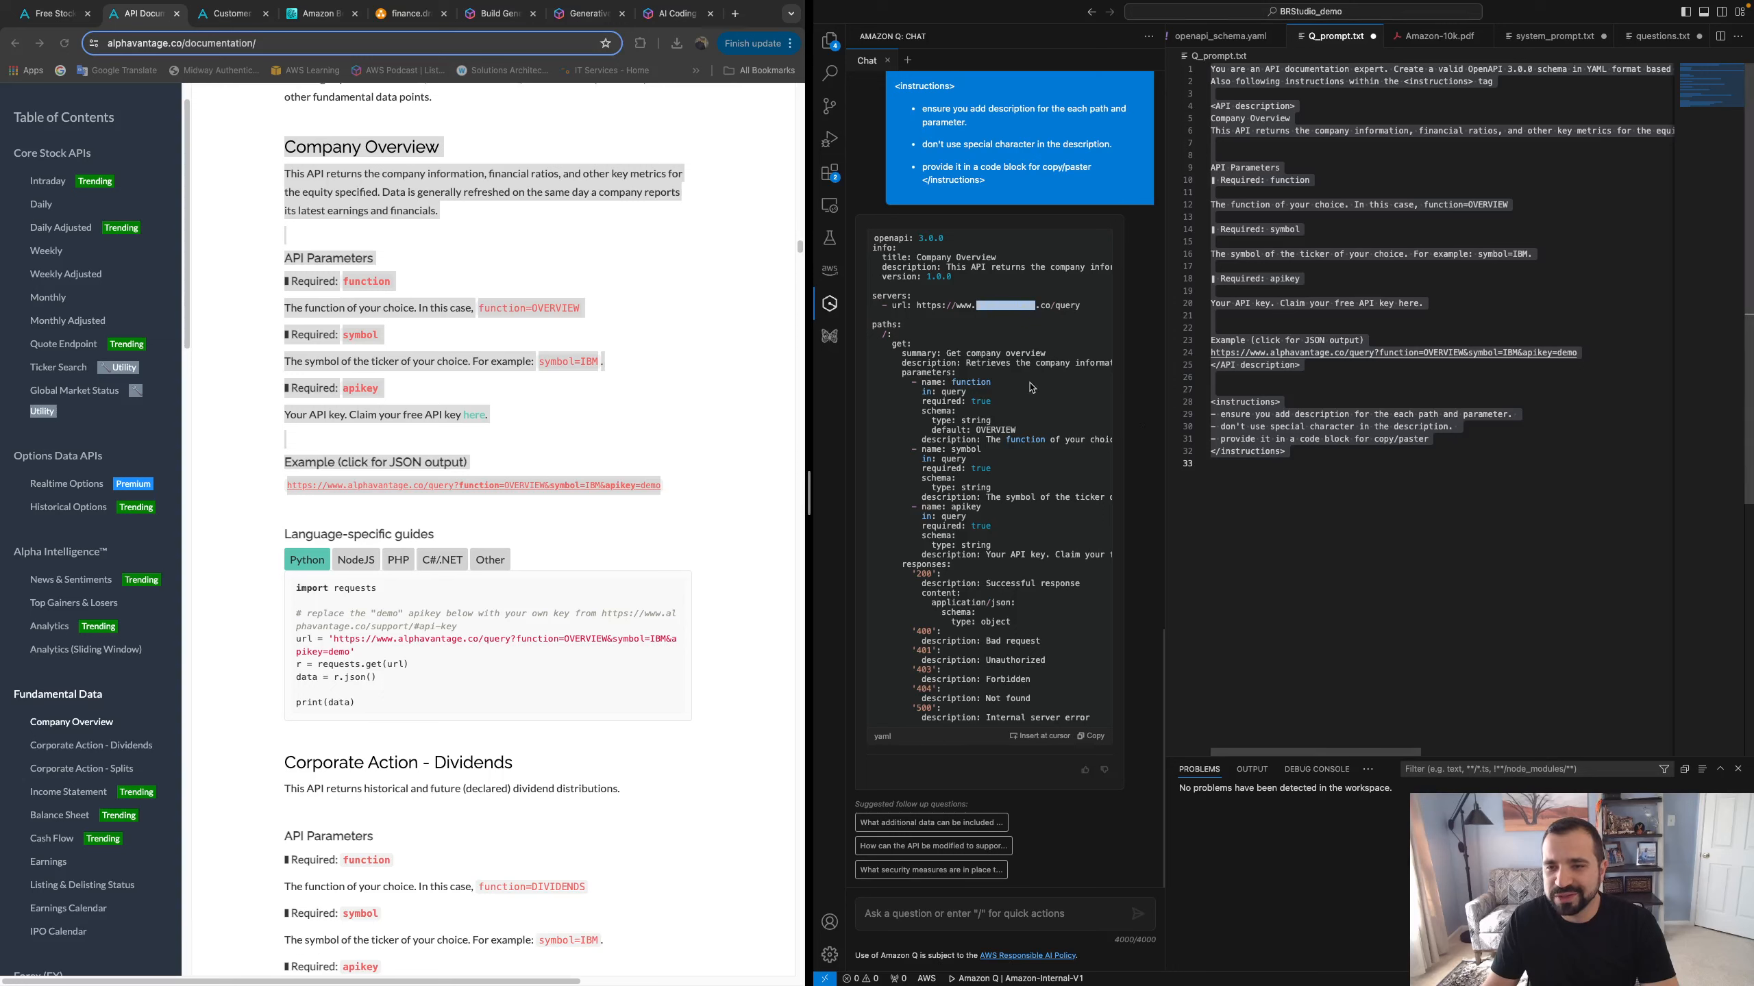
click(1058, 623)
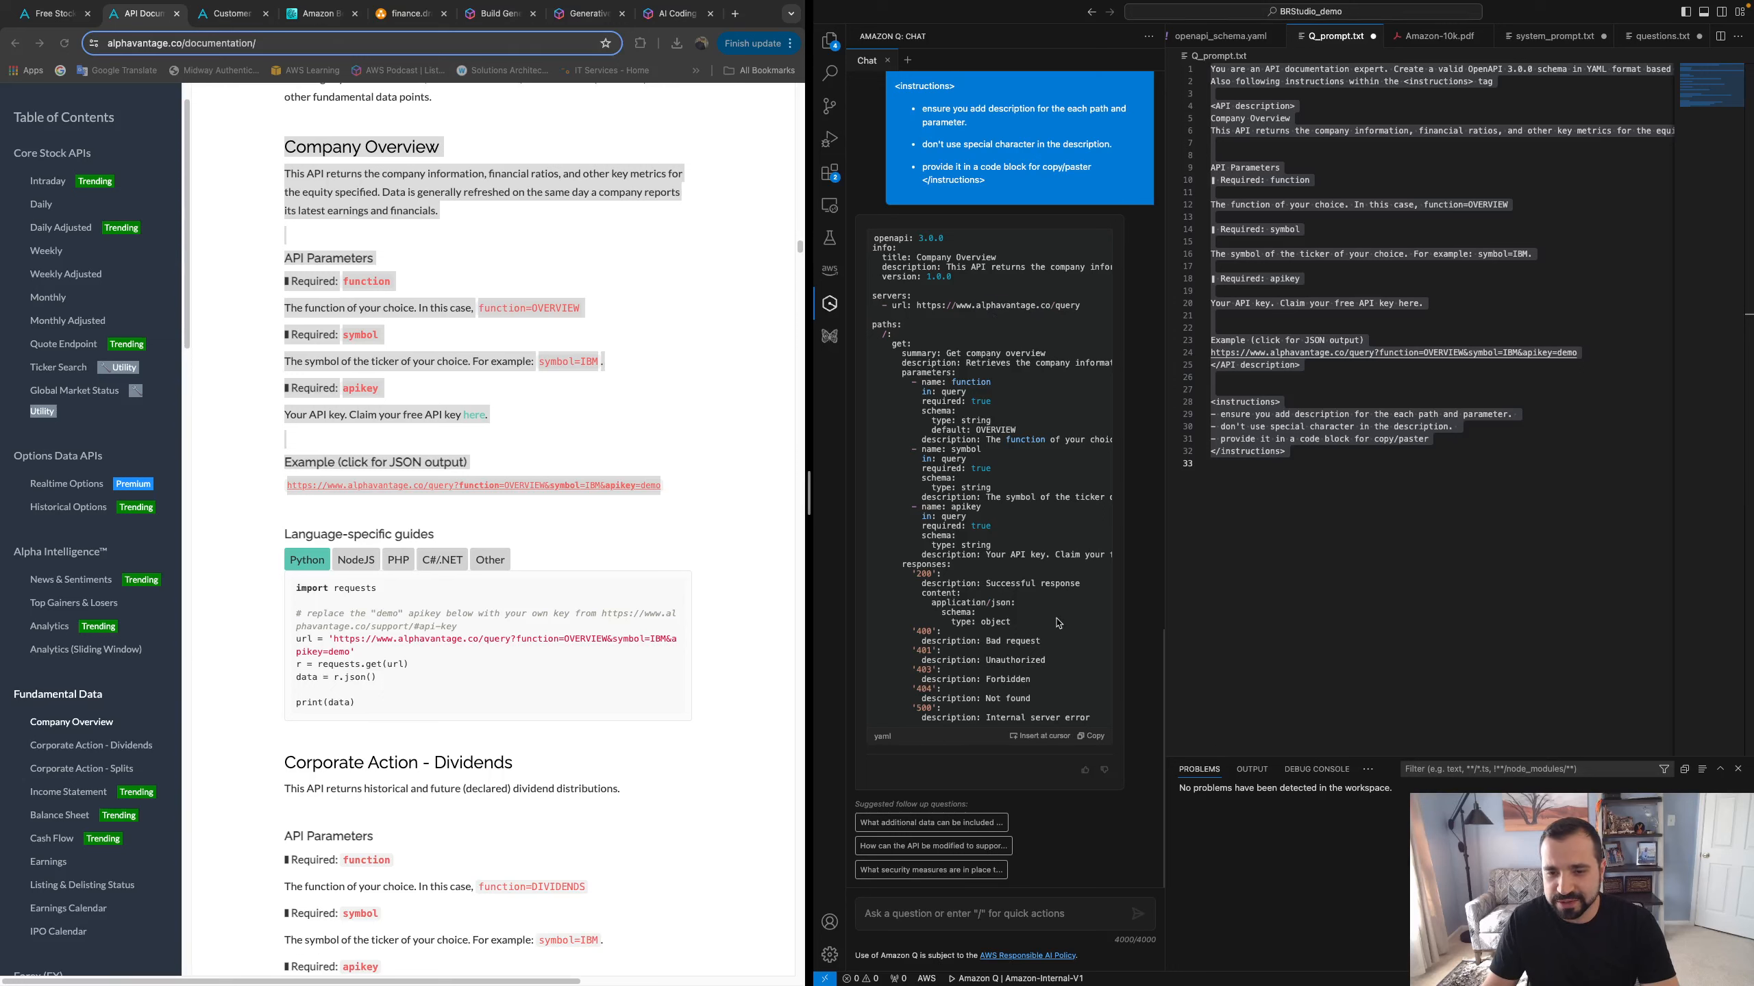
click(1090, 737)
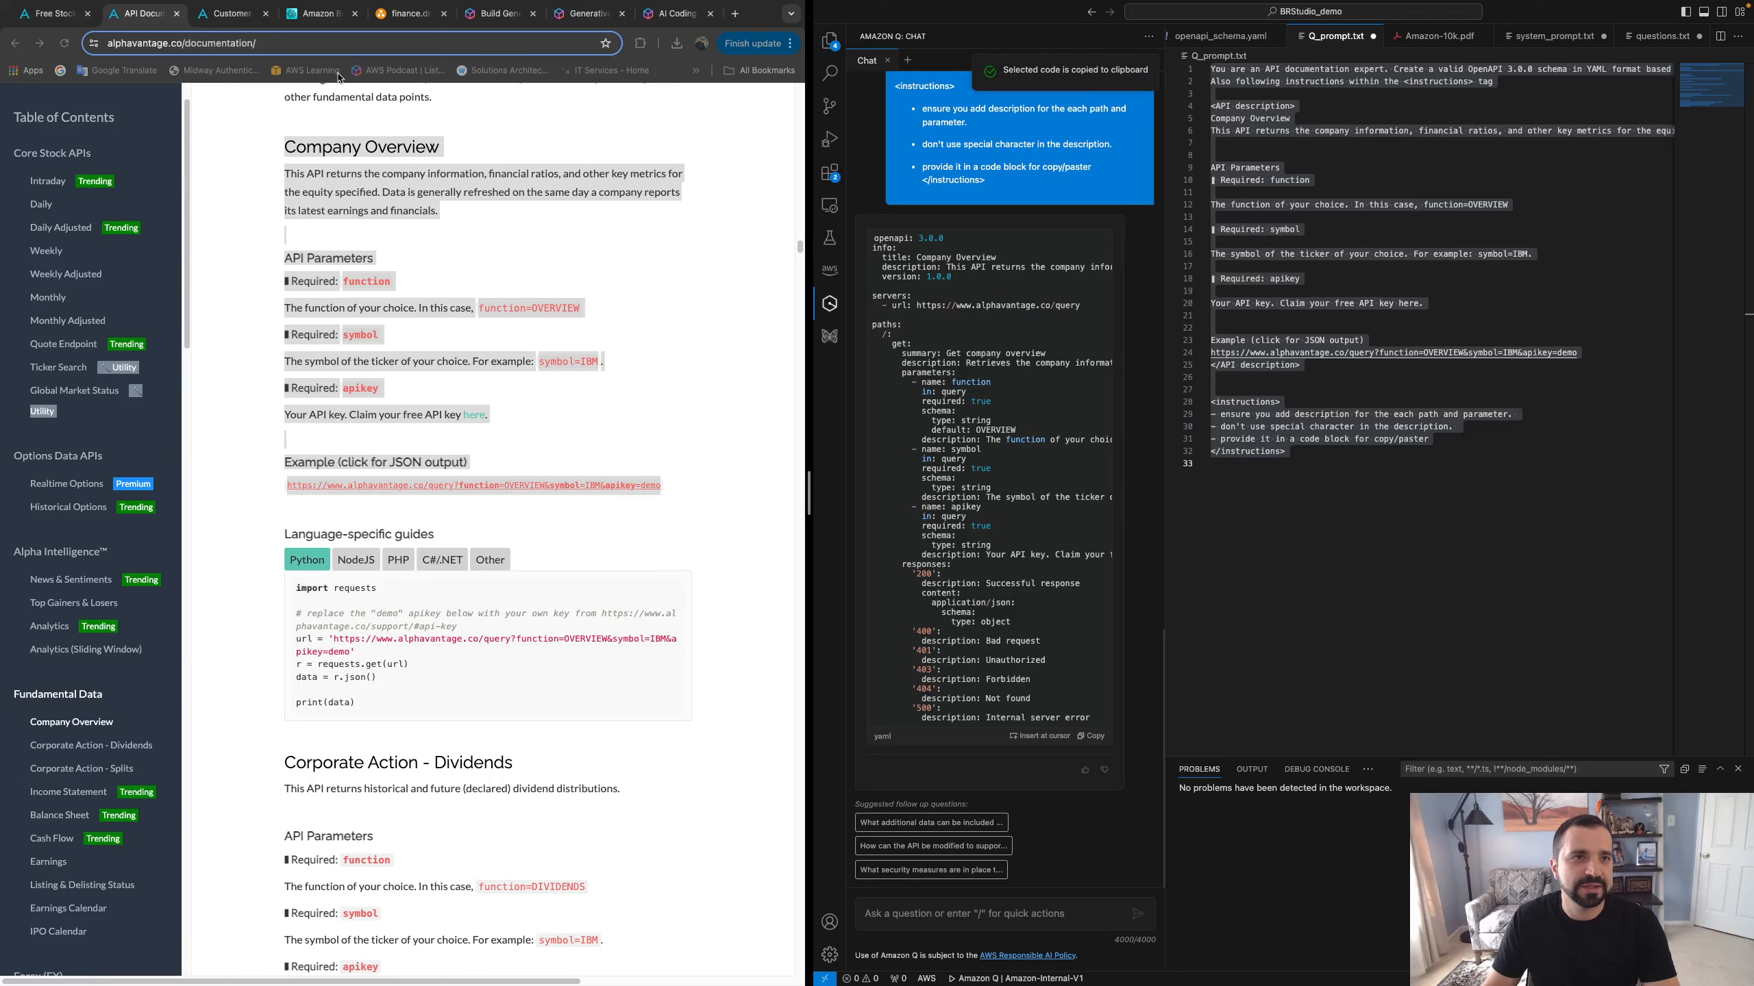
click(314, 15)
click(544, 661)
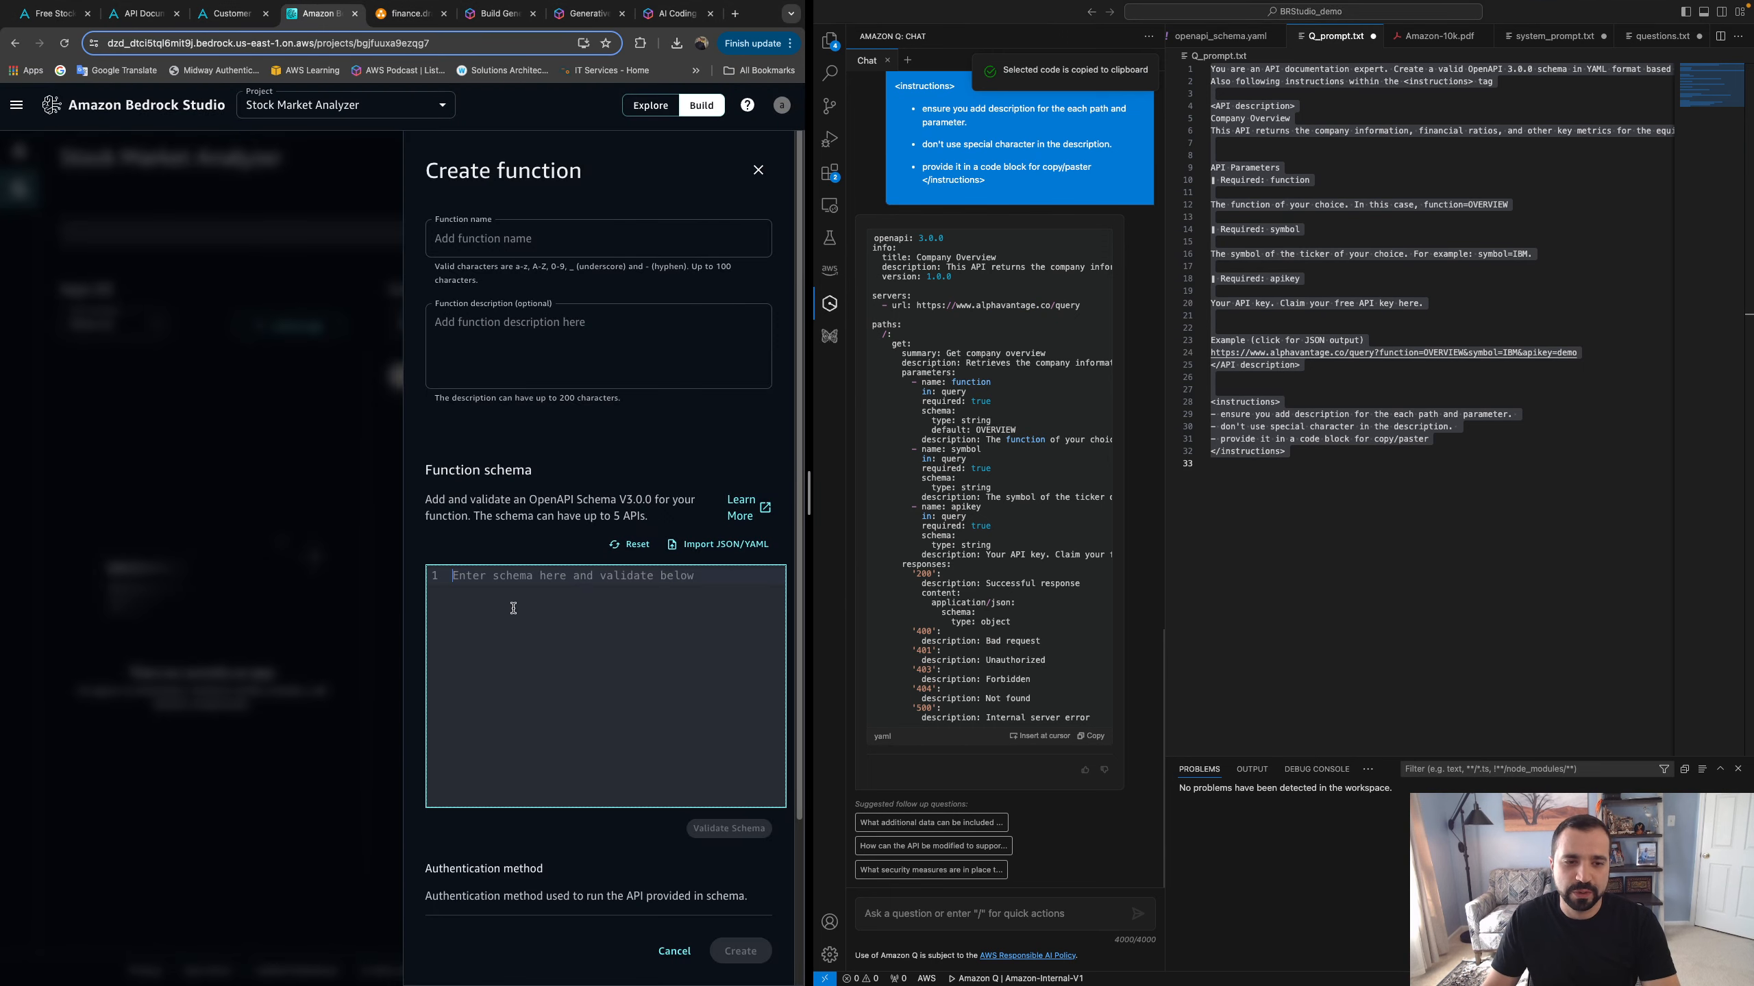
key(super+v)
click(732, 829)
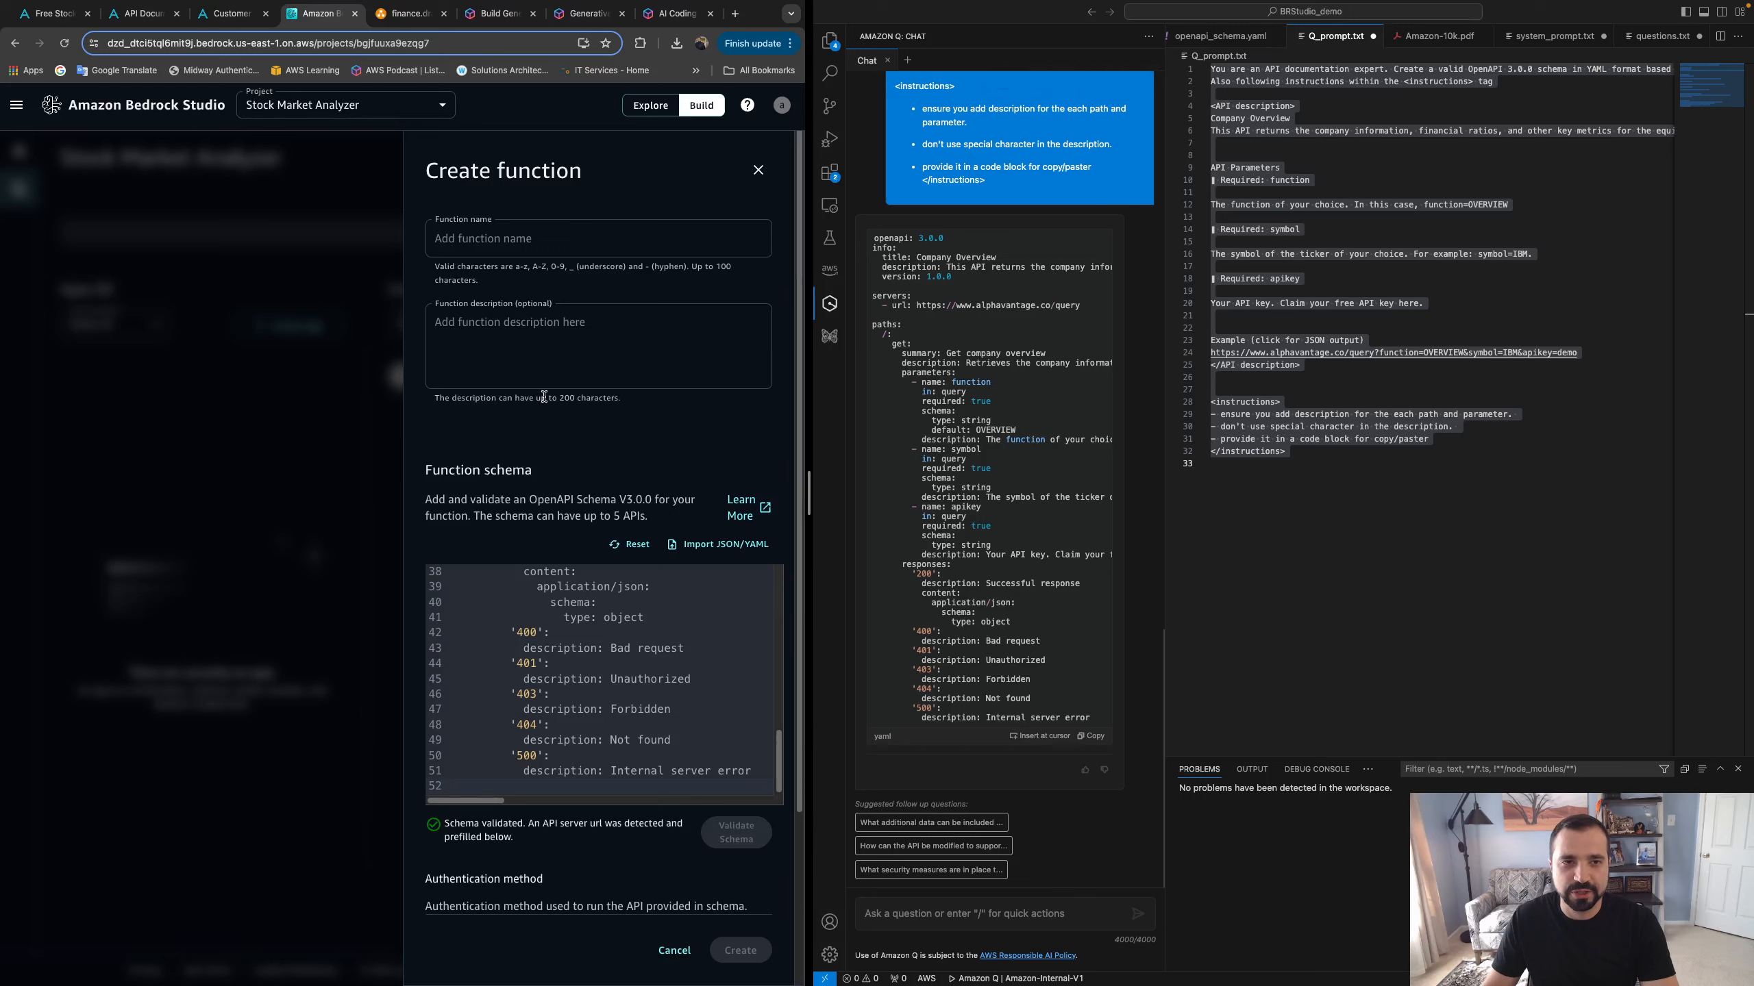
Name the new function get-stock-info
click(514, 238)
text(get-st)
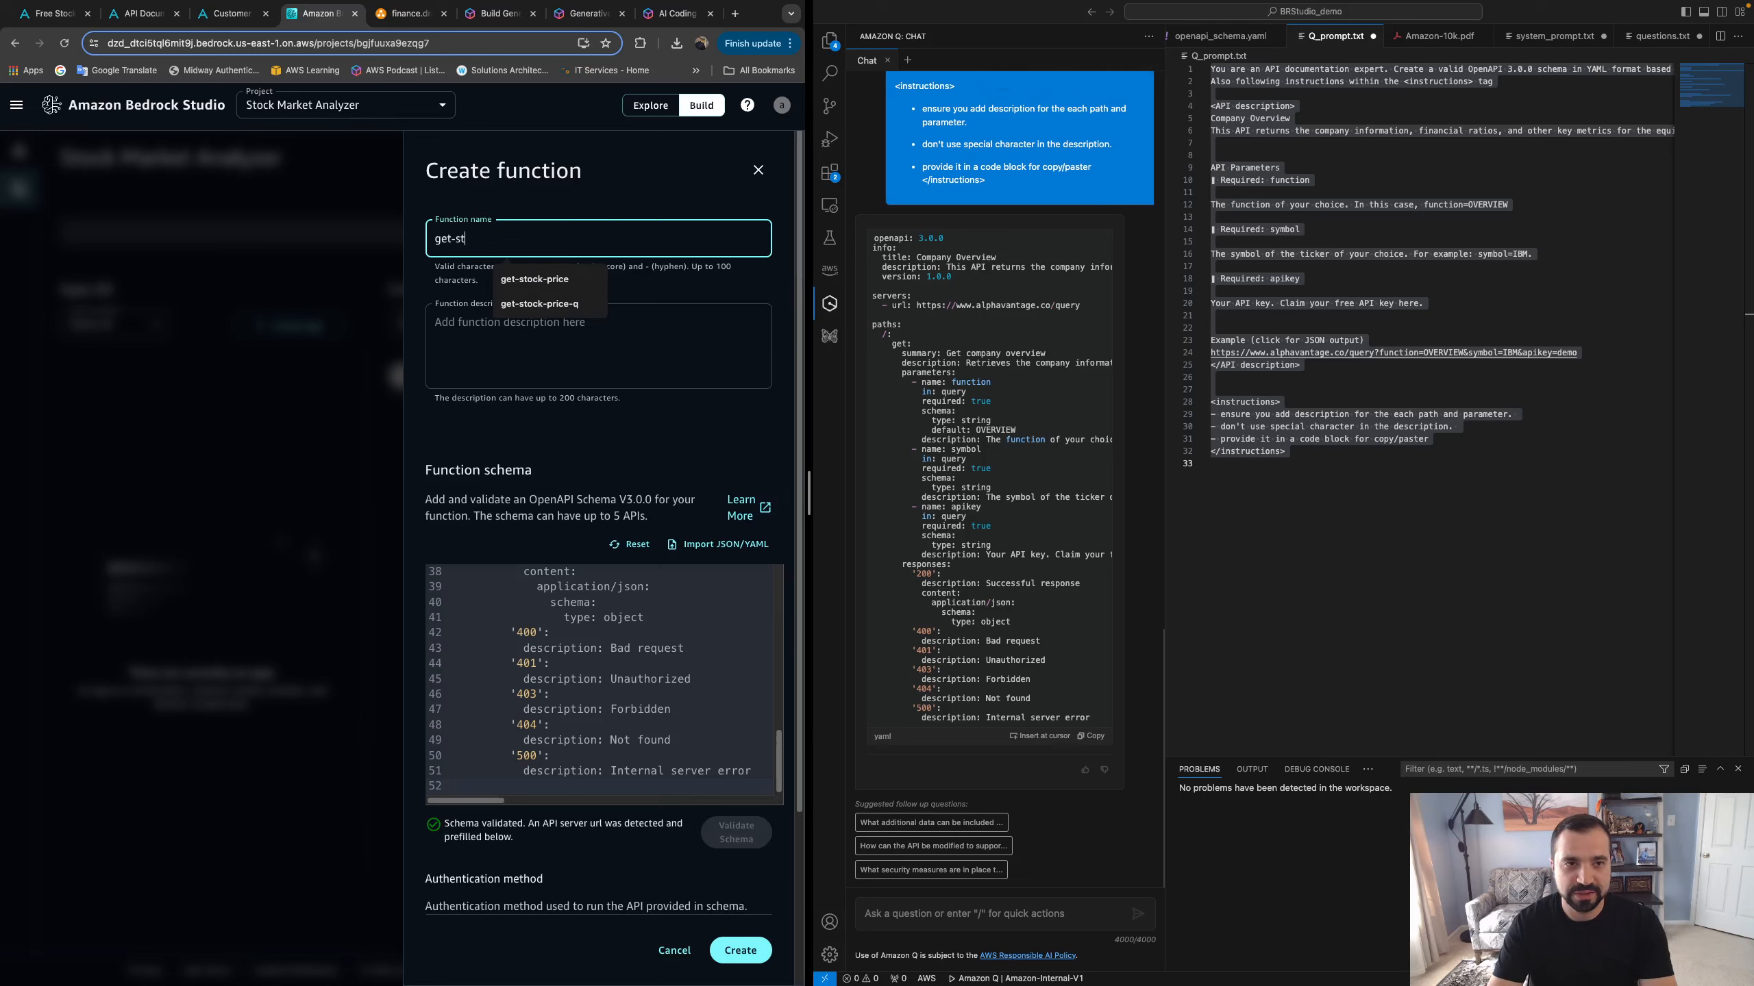
text(ock-info)
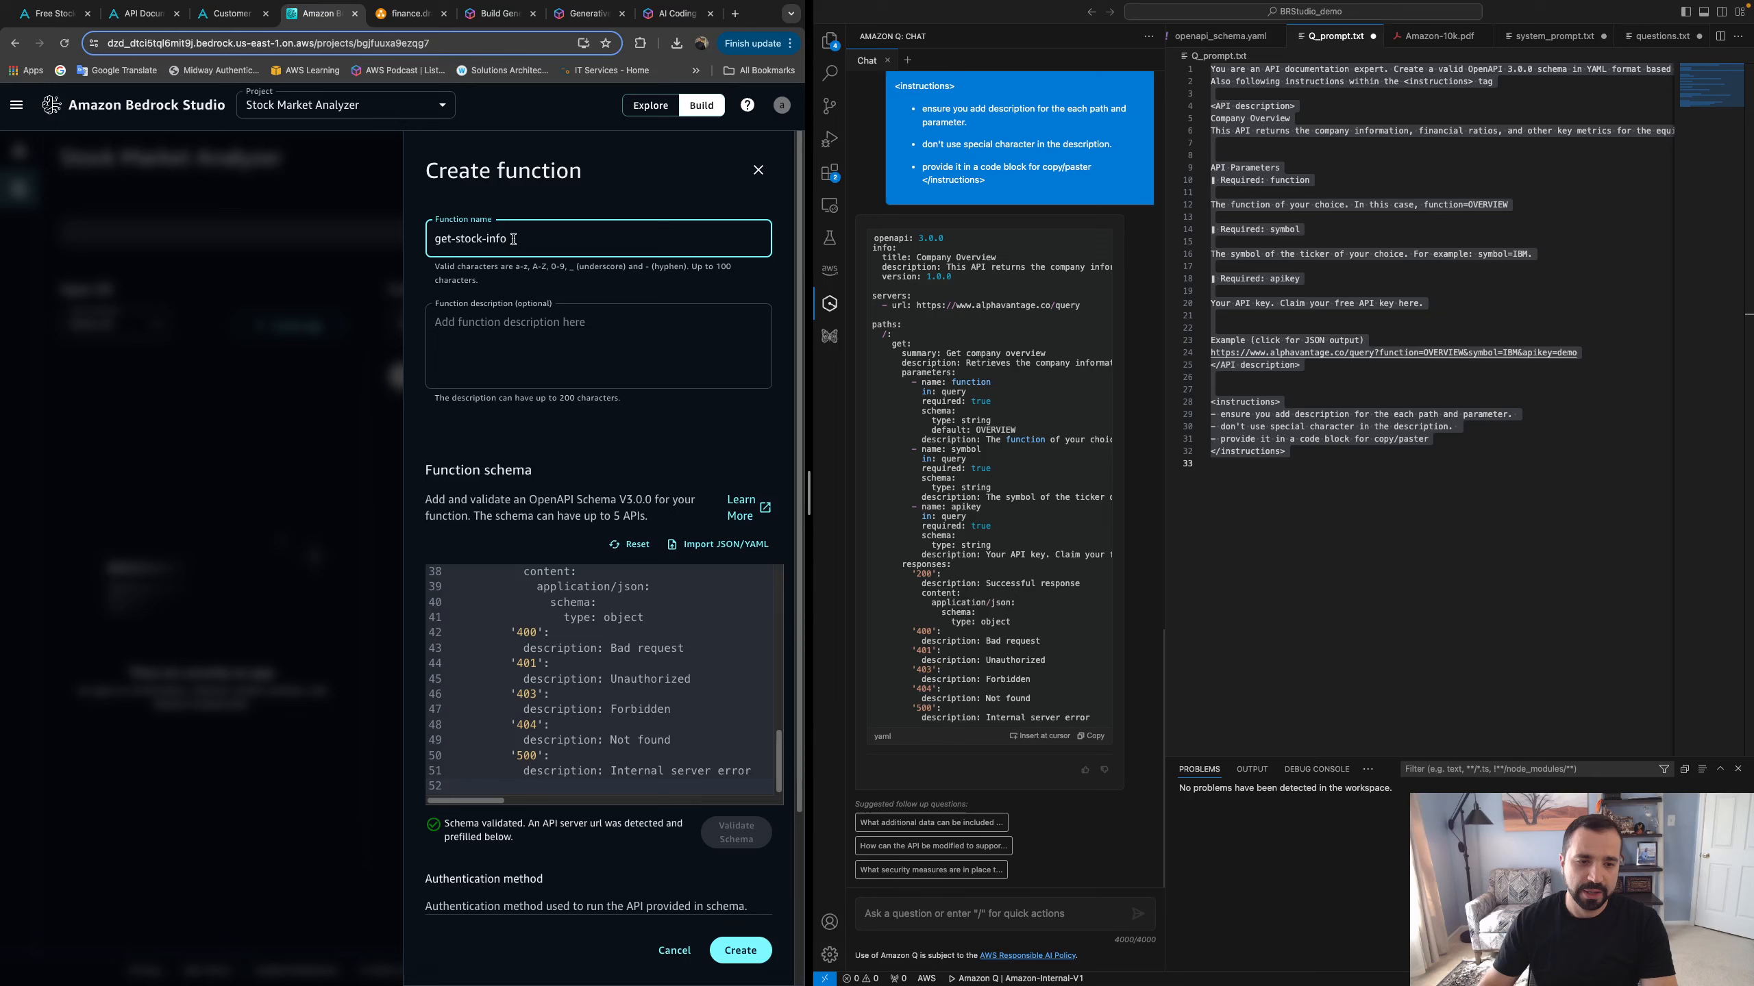
Set the function's authentication to API keys, with the key sent in Query under the key name apikey
scroll(587, 781, down, 5)
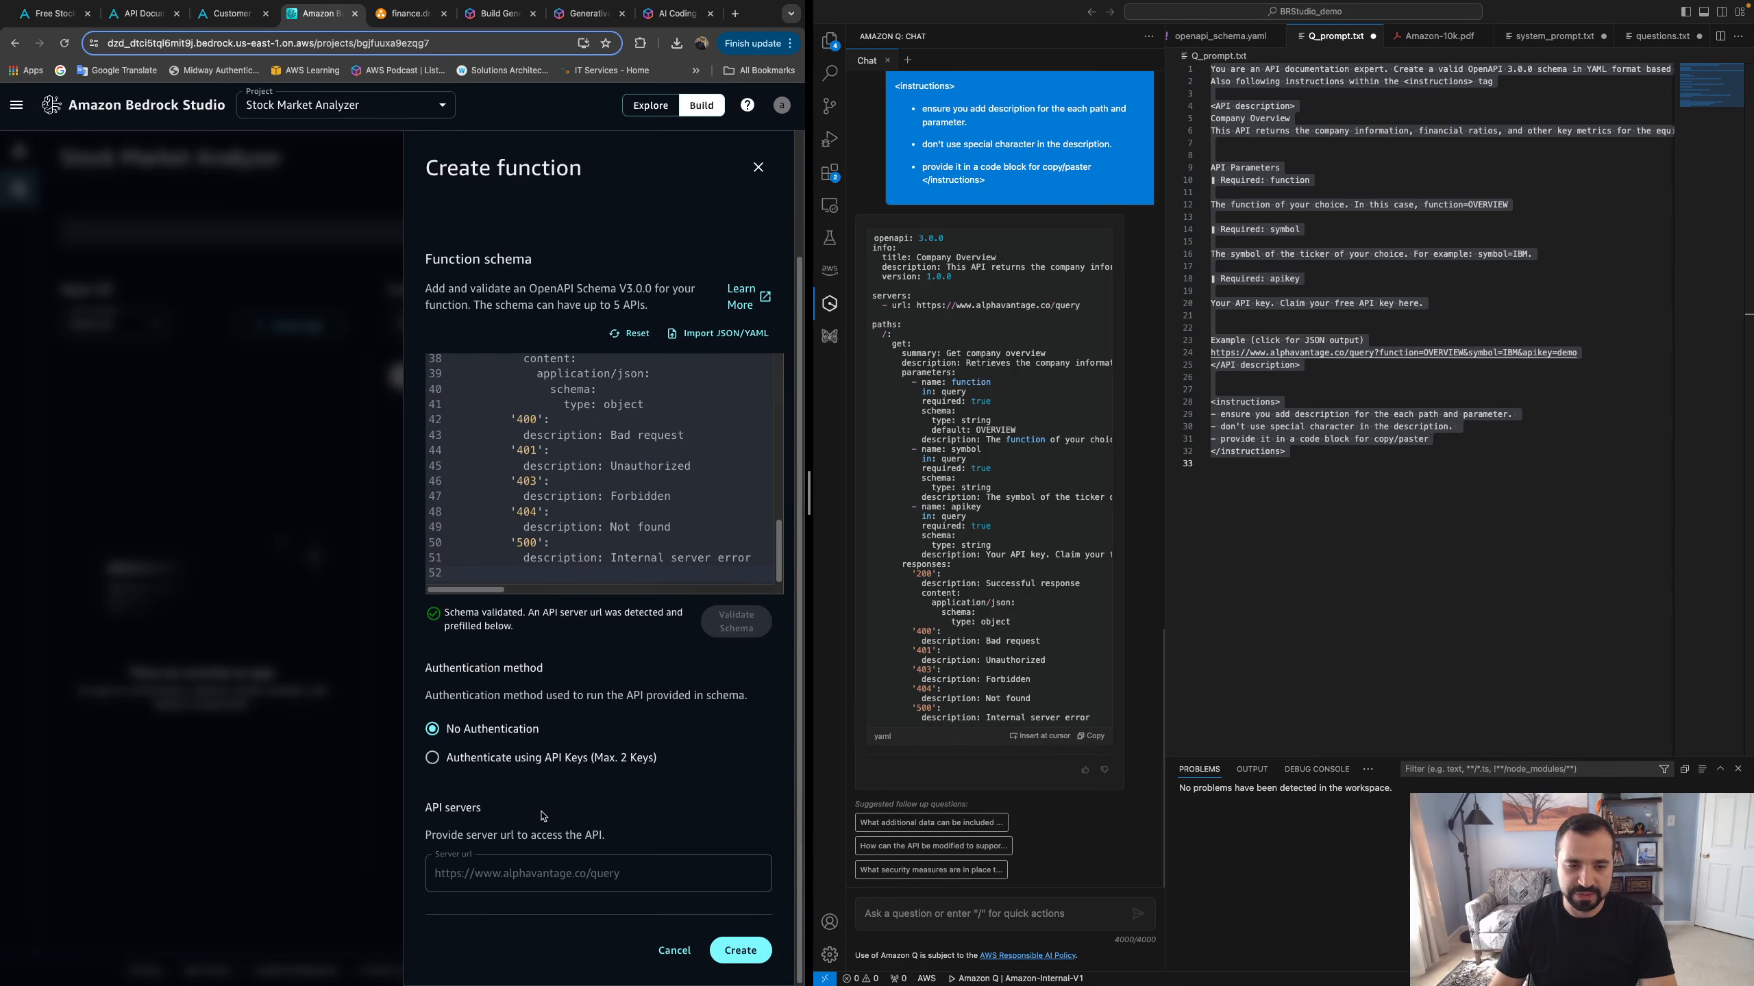
click(494, 760)
scroll(494, 769, down, 3)
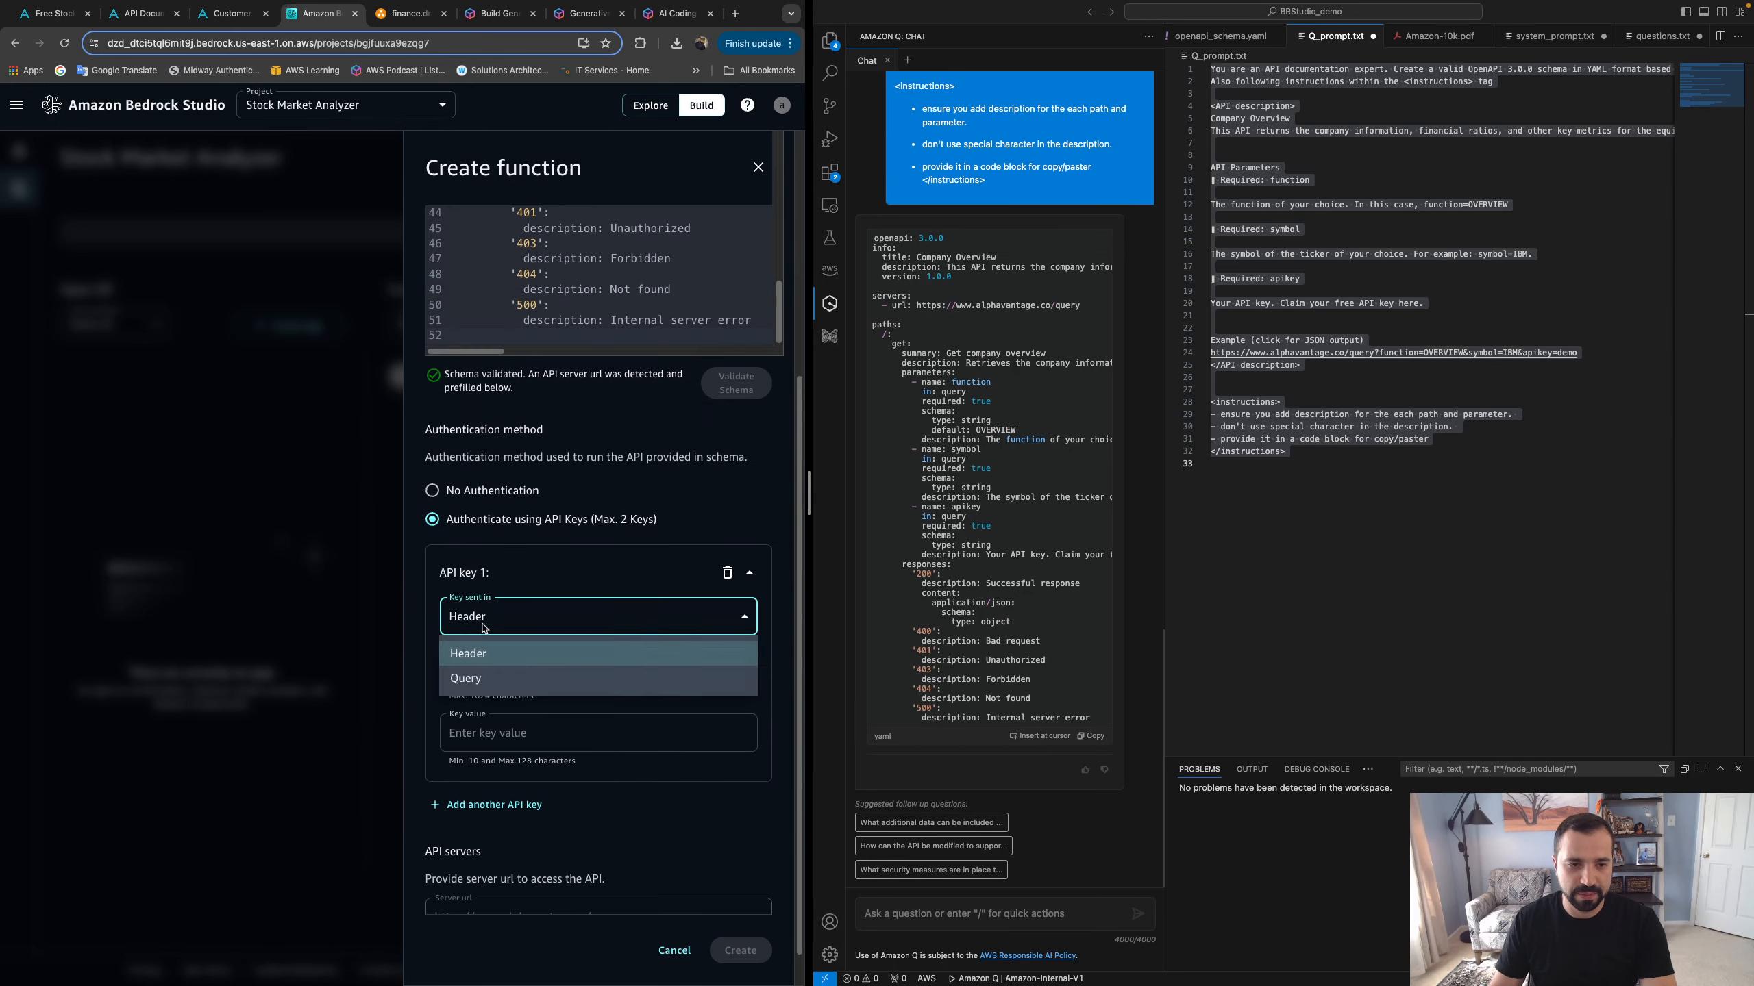
click(484, 622)
click(492, 680)
click(489, 669)
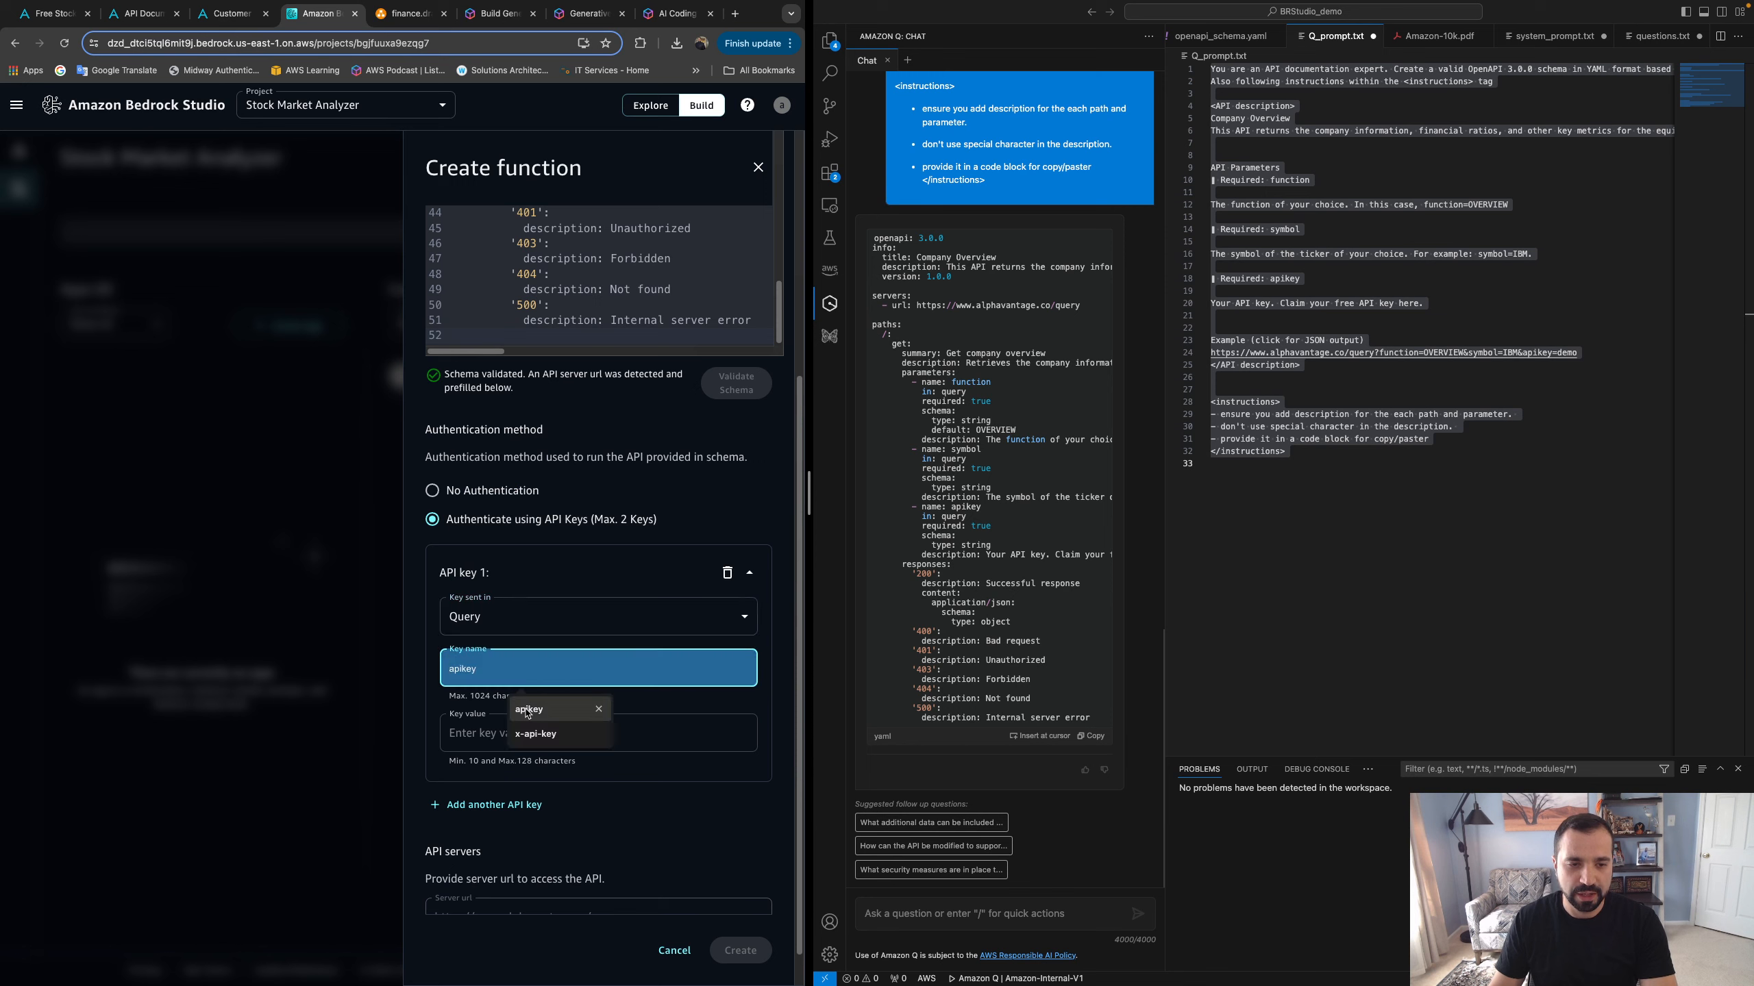
click(511, 727)
Paste the API key into the key value field and create the function
click(497, 733)
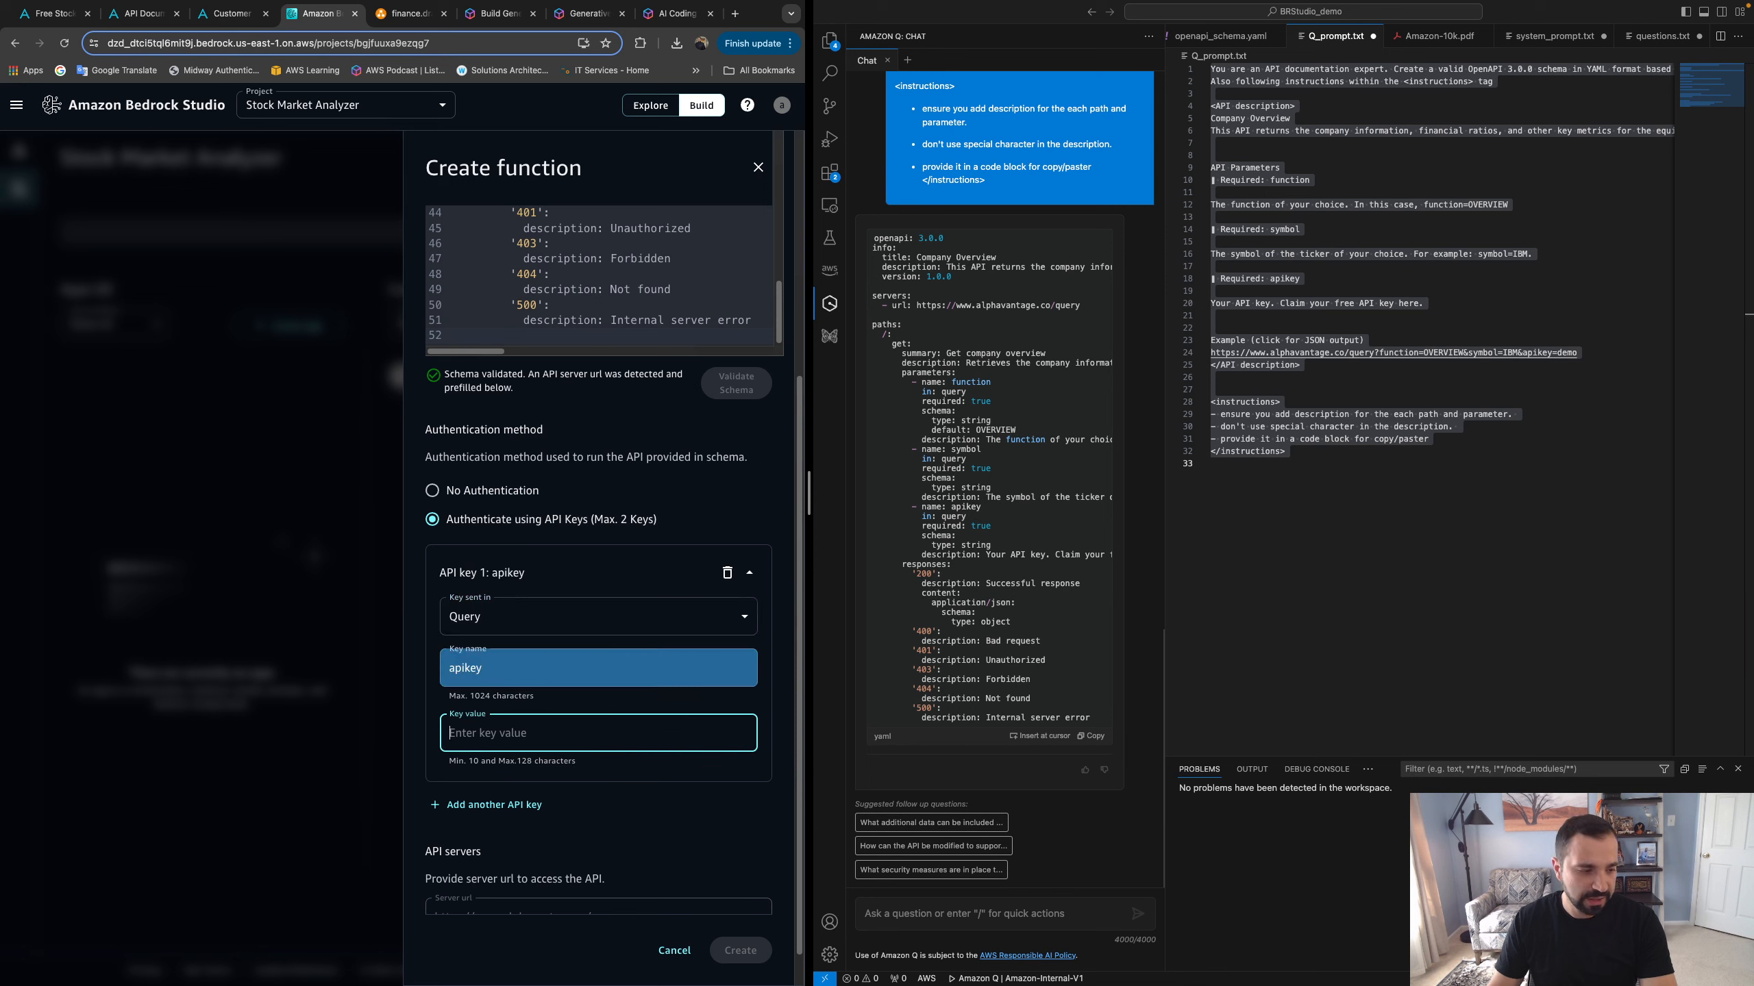
click(600, 739)
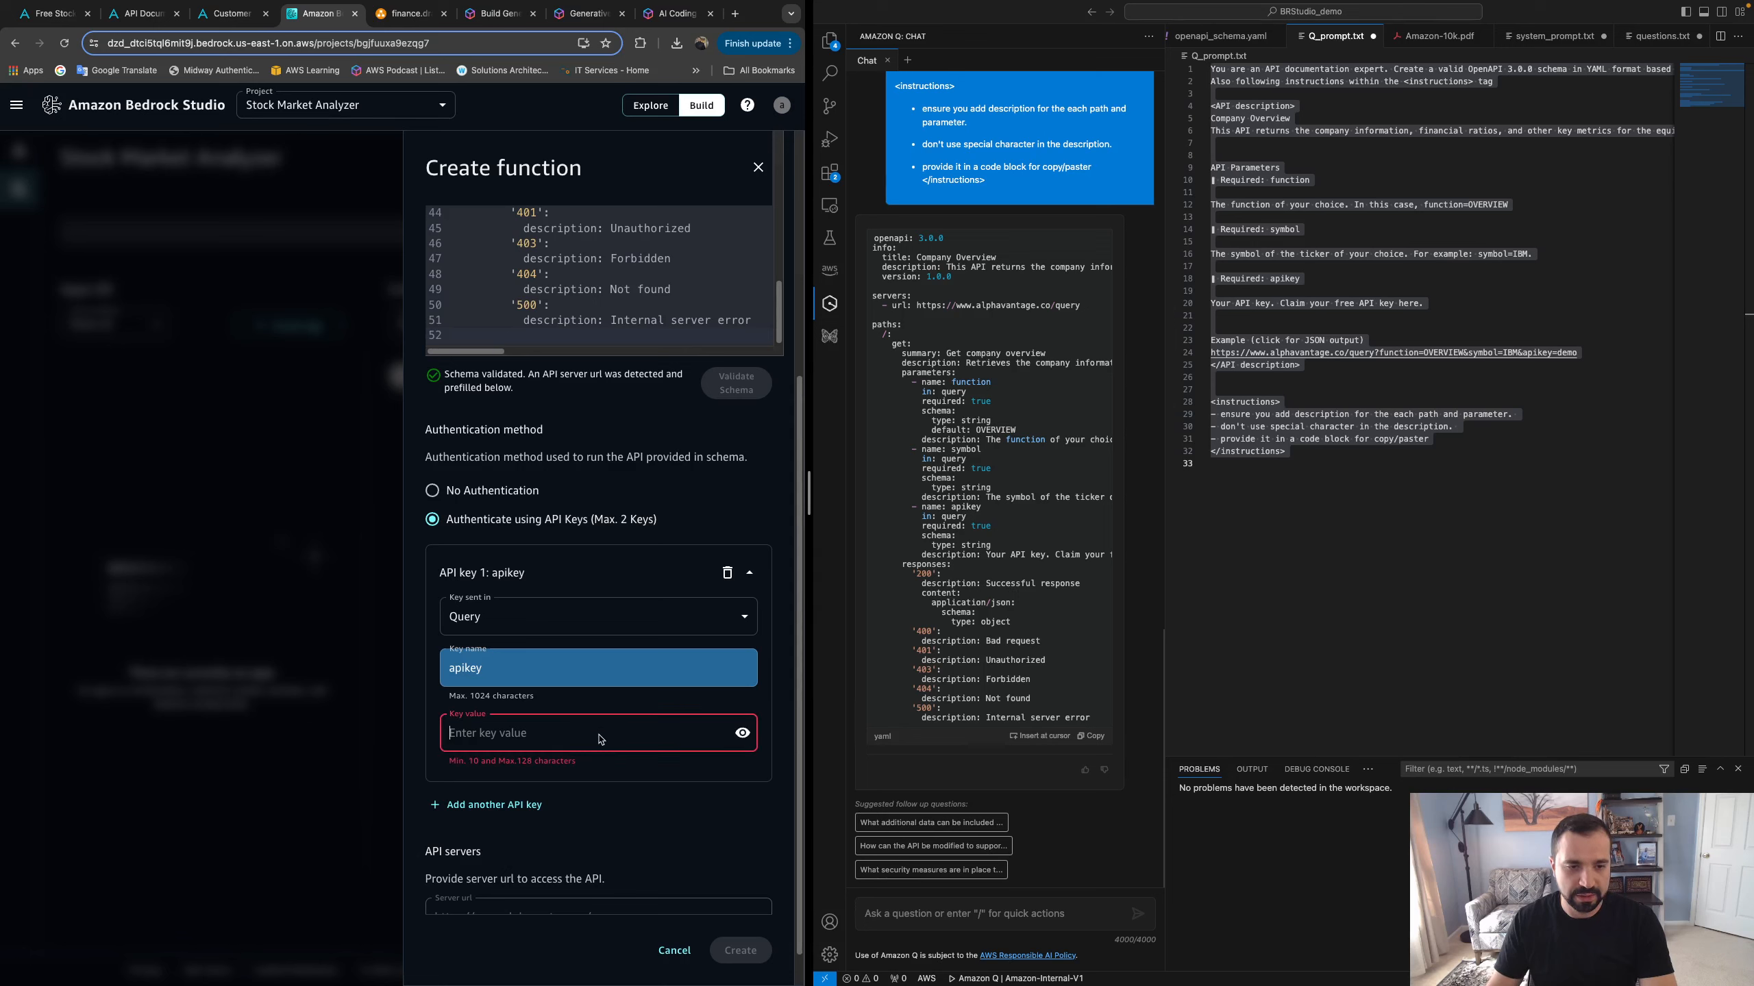
key(super+v)
scroll(616, 849, down, 1)
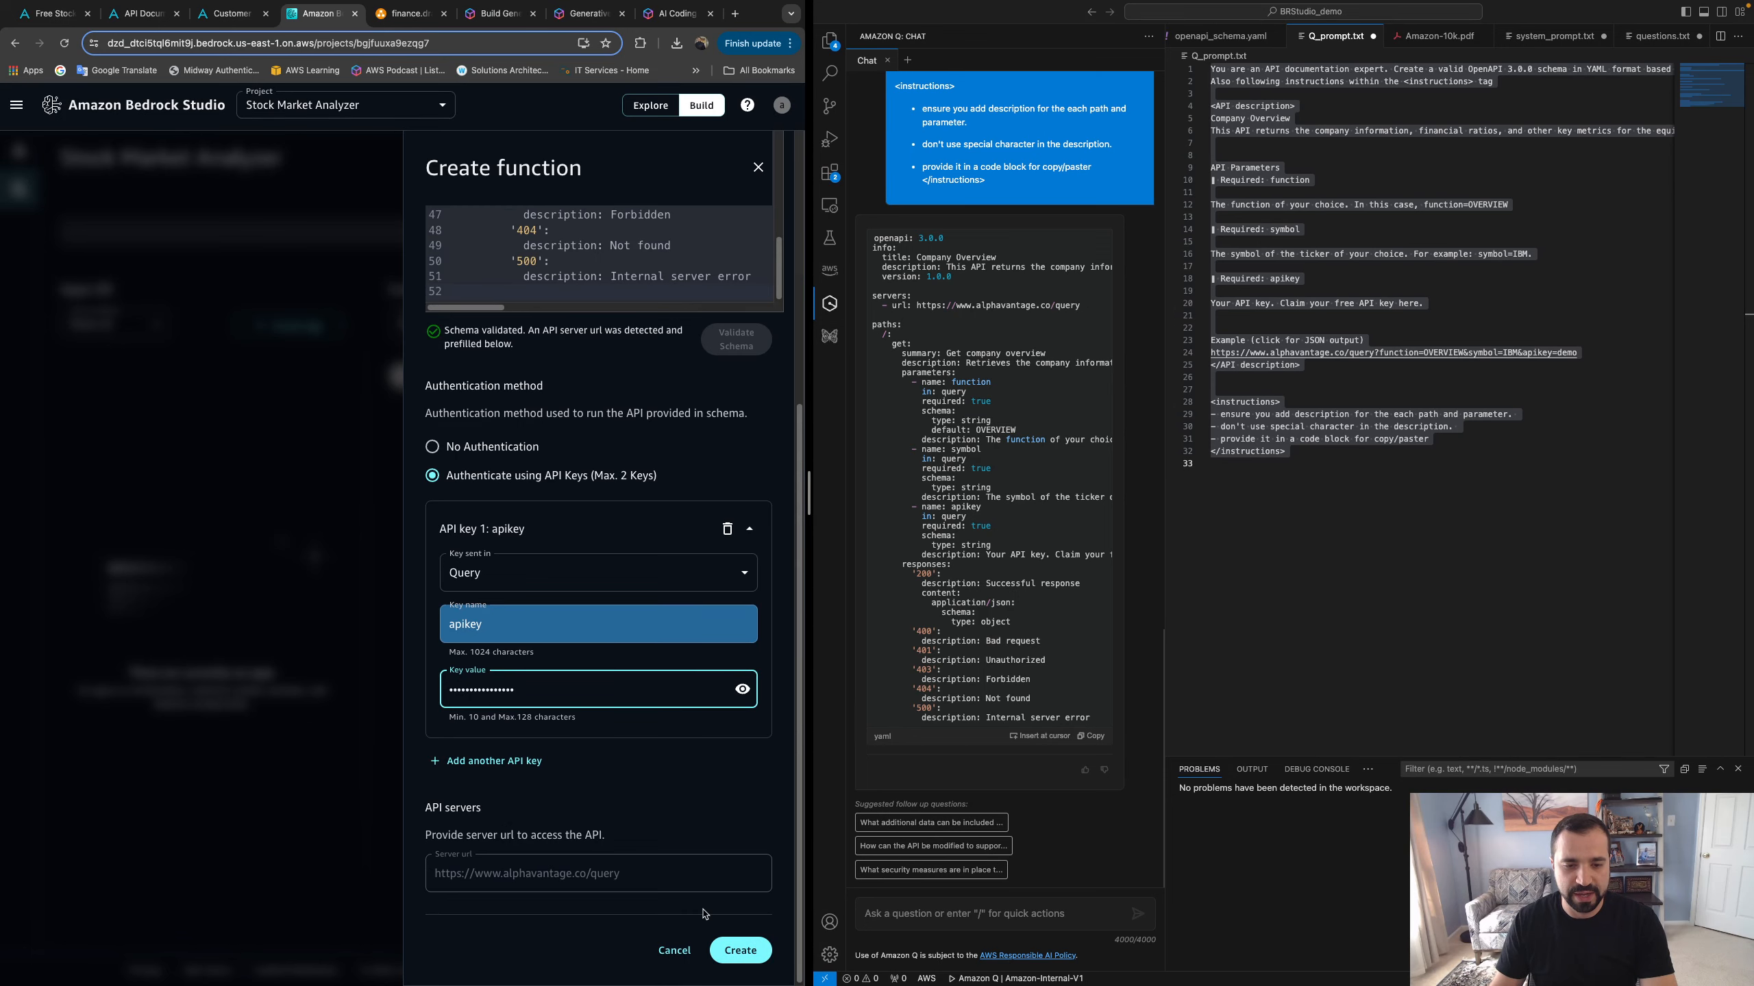
click(742, 952)
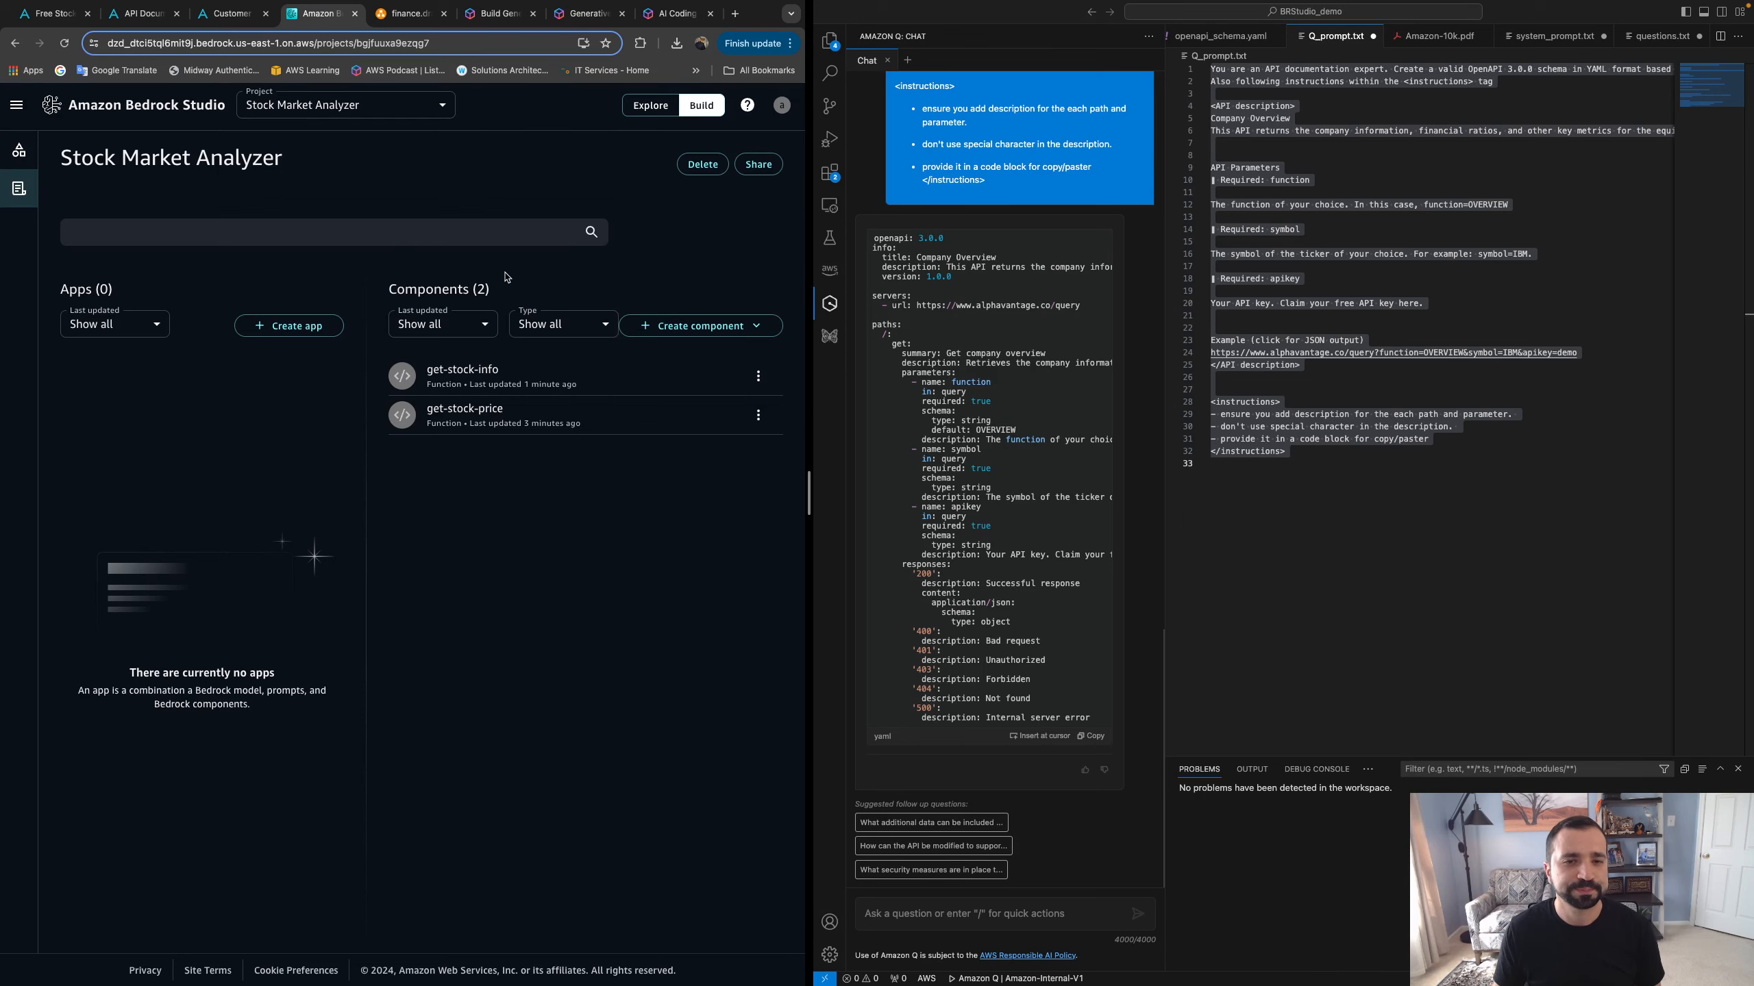
Check the knowledge base in the finance.drawio architecture diagram and start a Knowledge Base component in the Stock Market Analyzer project
click(408, 14)
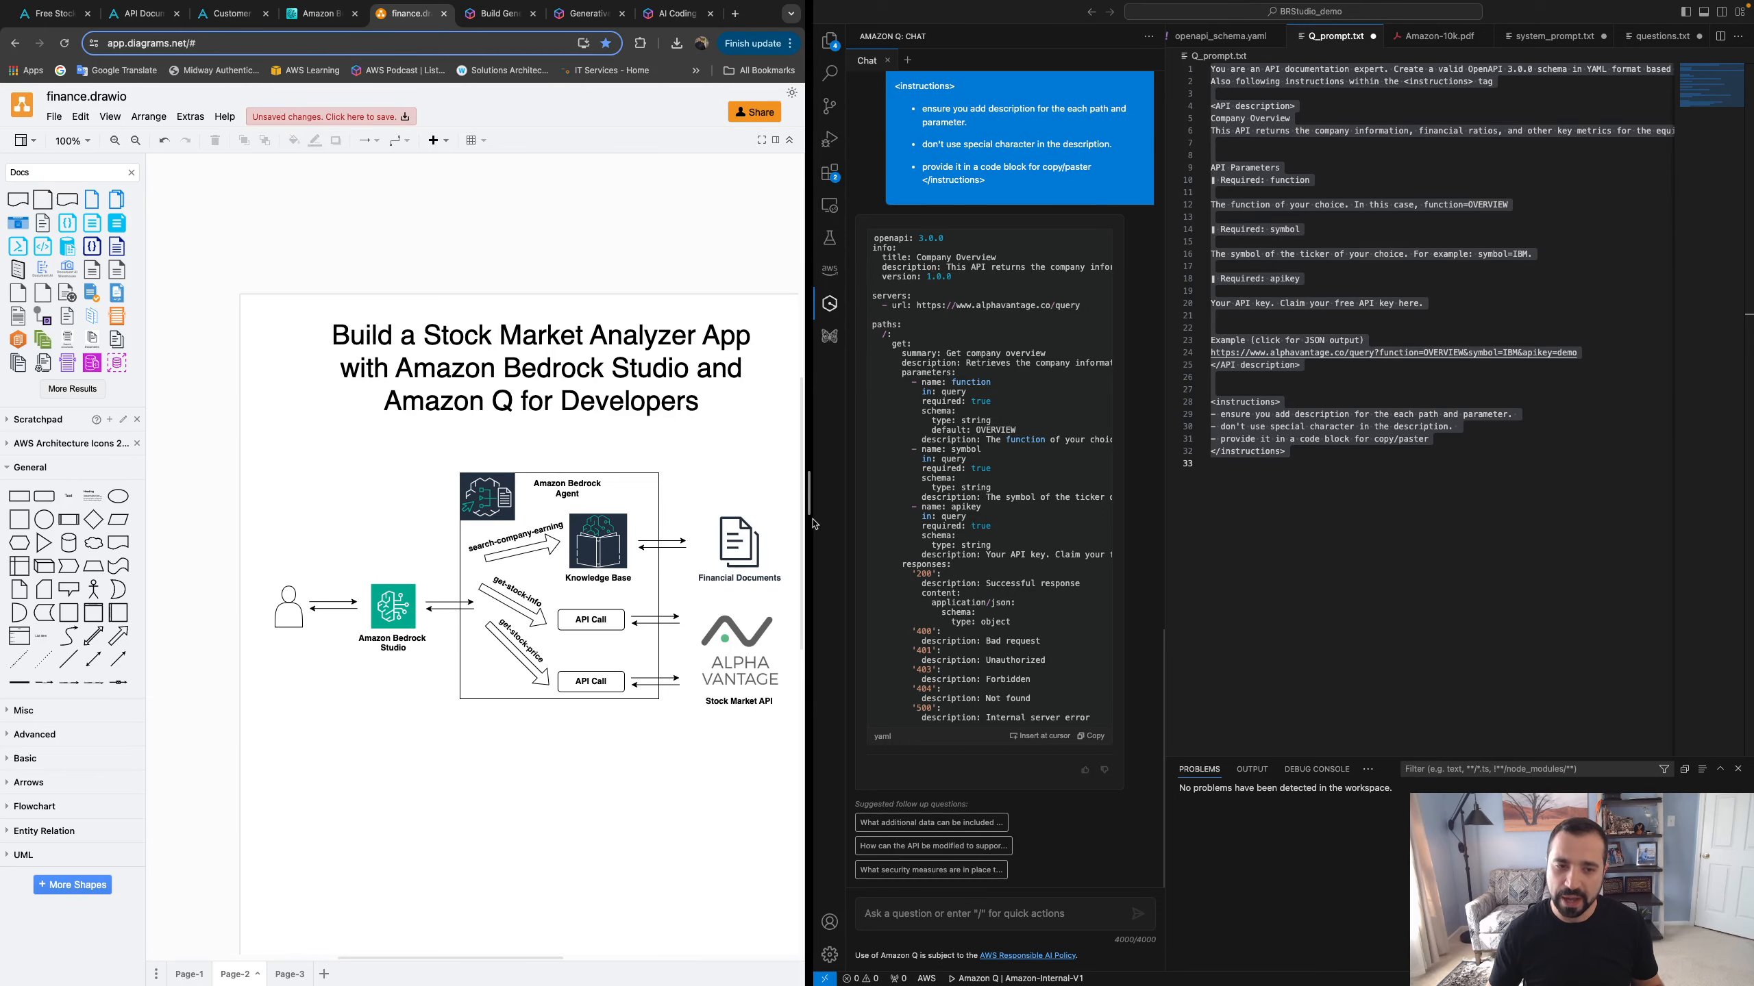
click(320, 18)
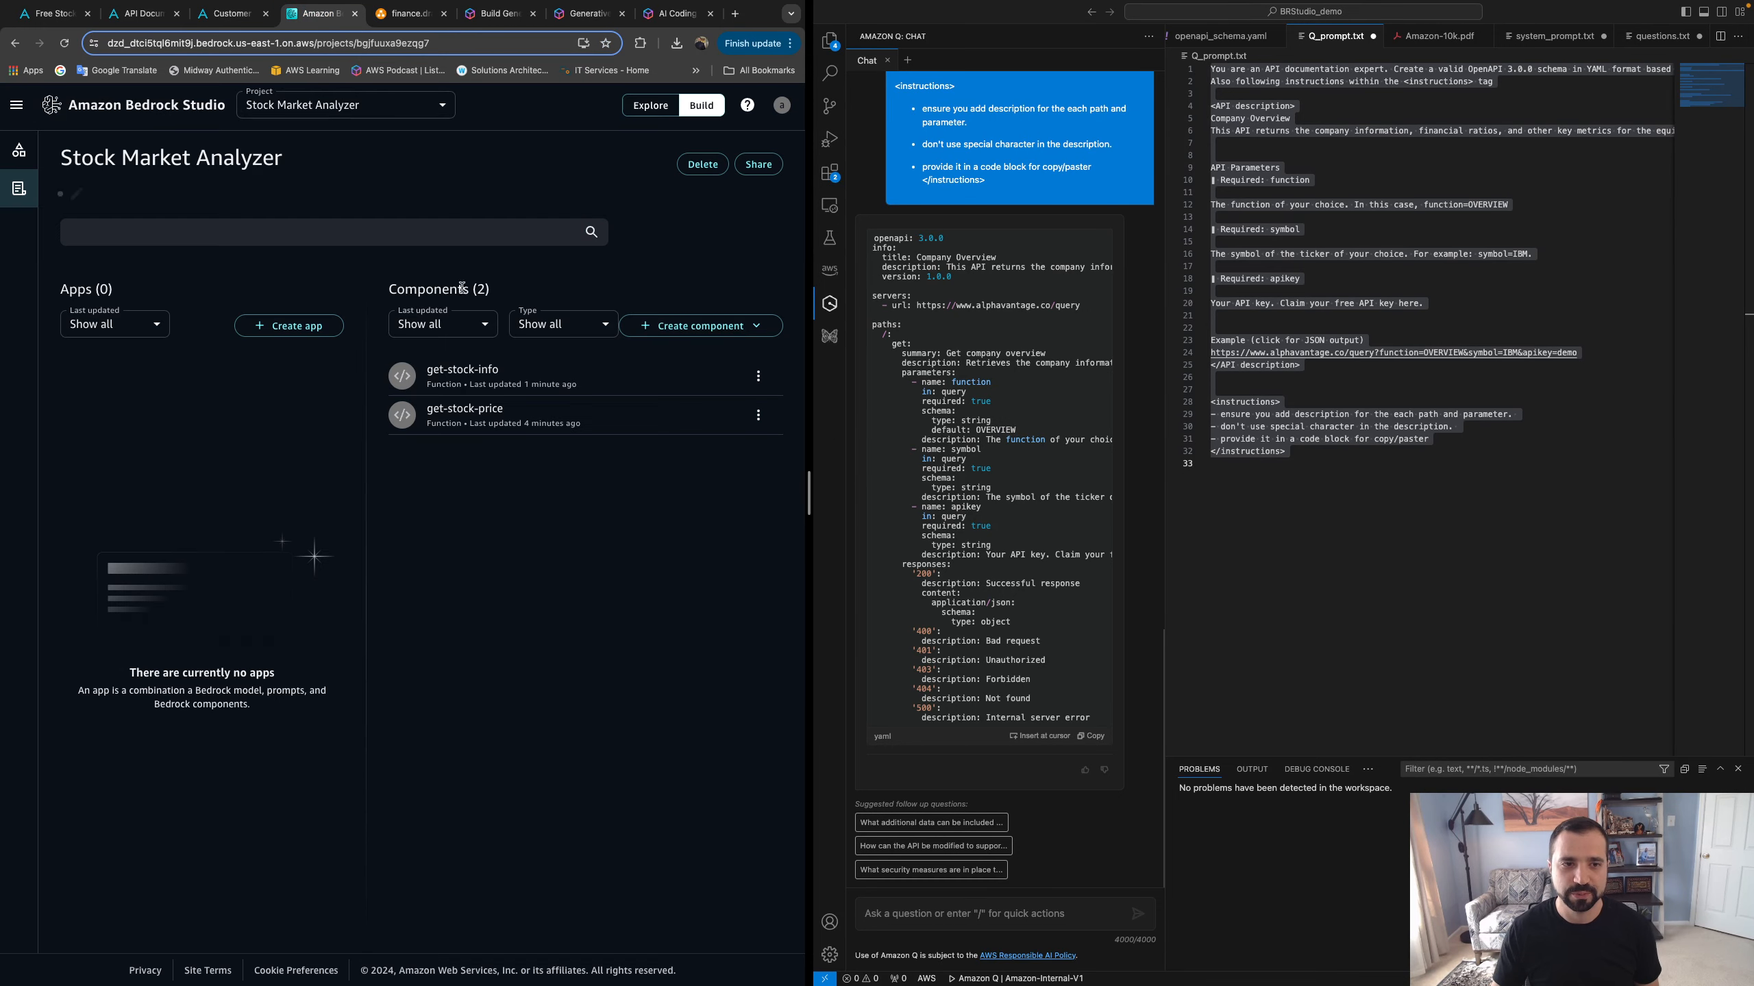
click(743, 326)
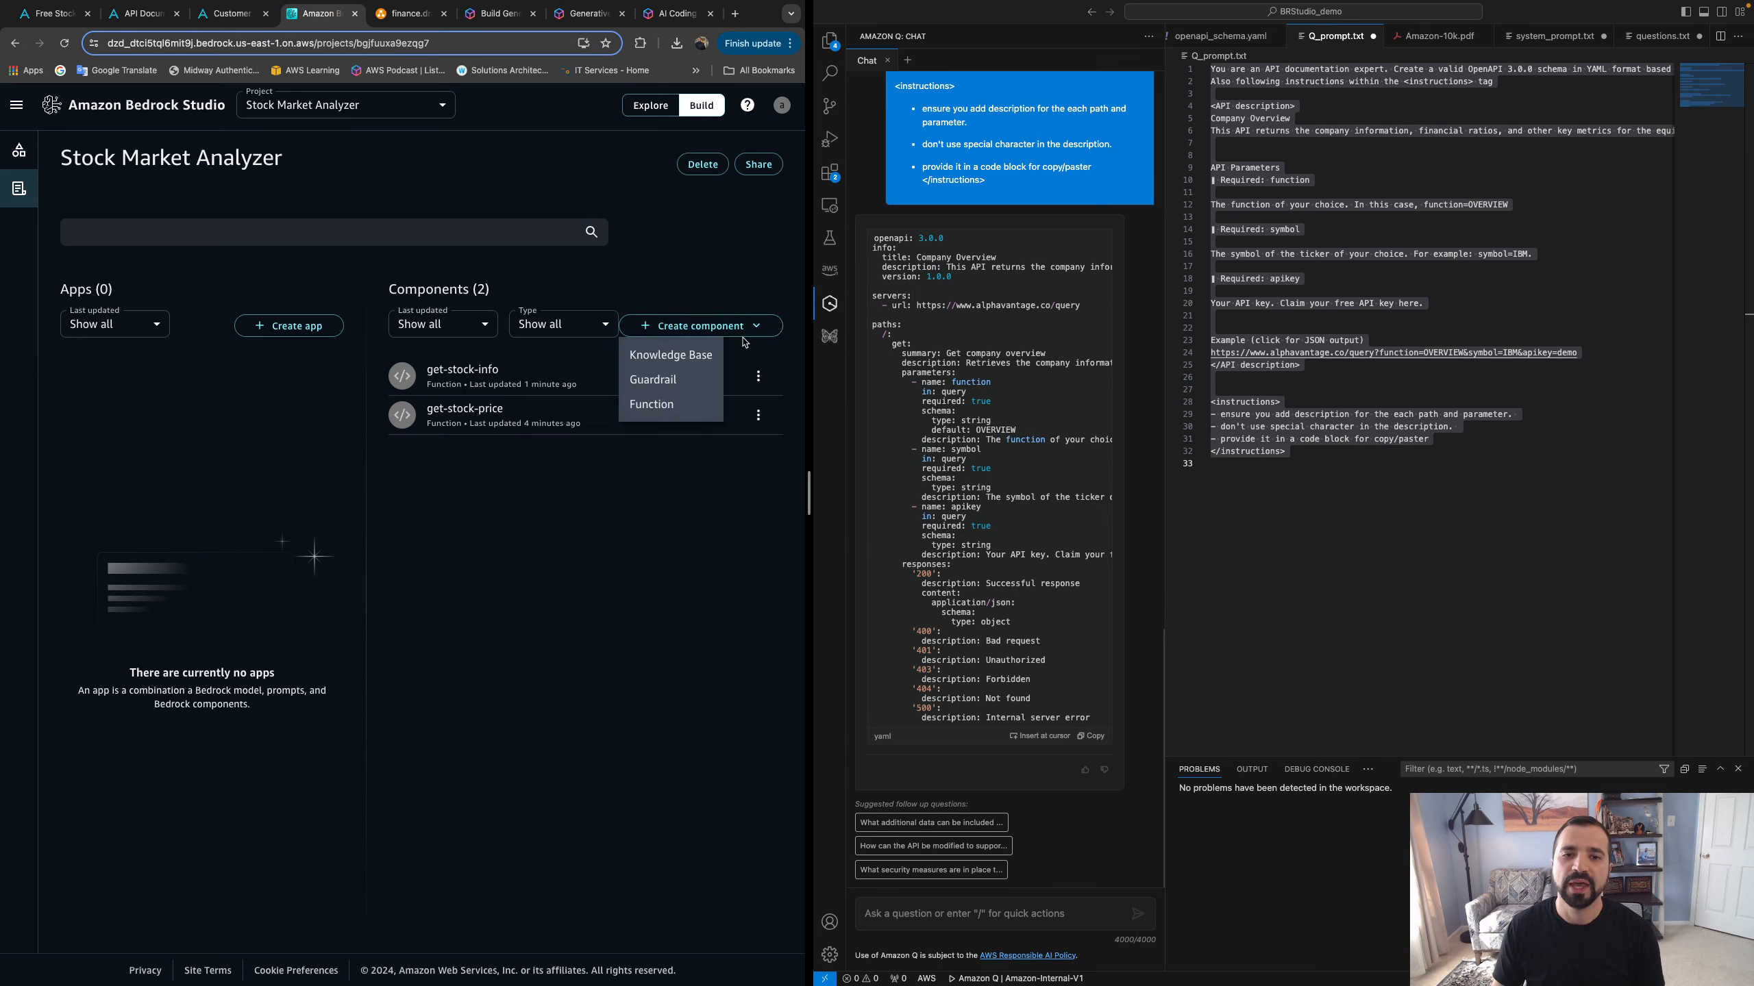
click(675, 355)
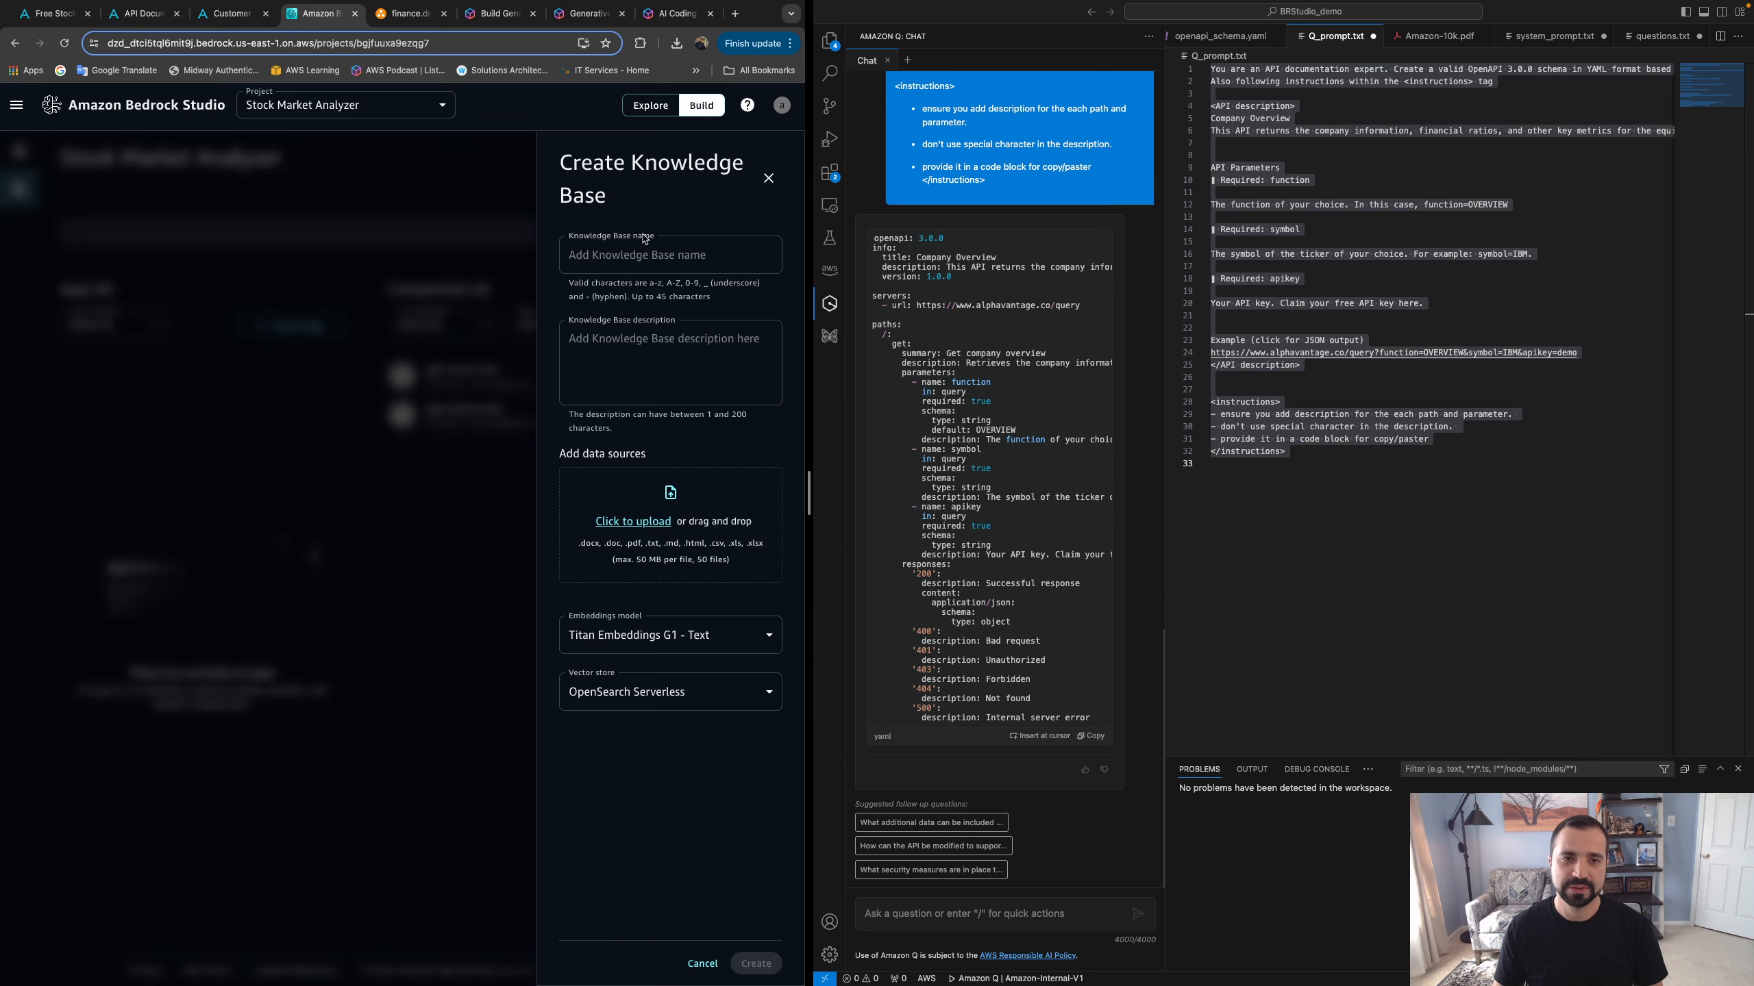
Name the knowledge base 10k-kb
click(699, 270)
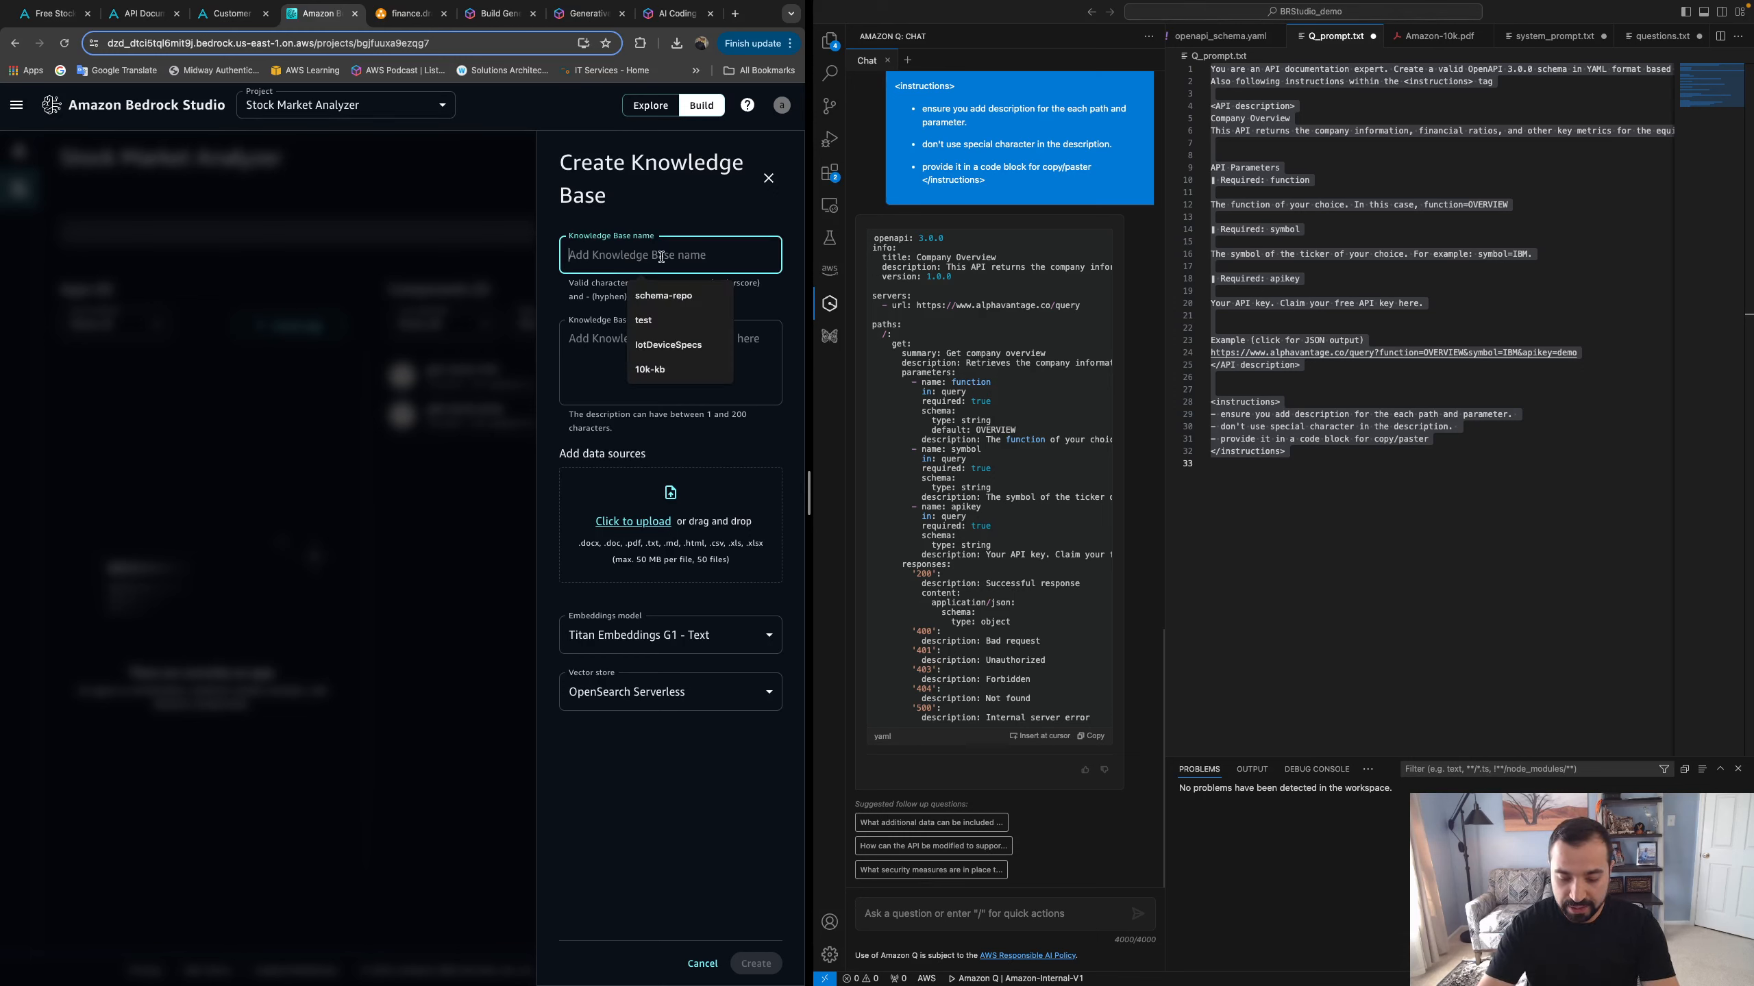
text(10)
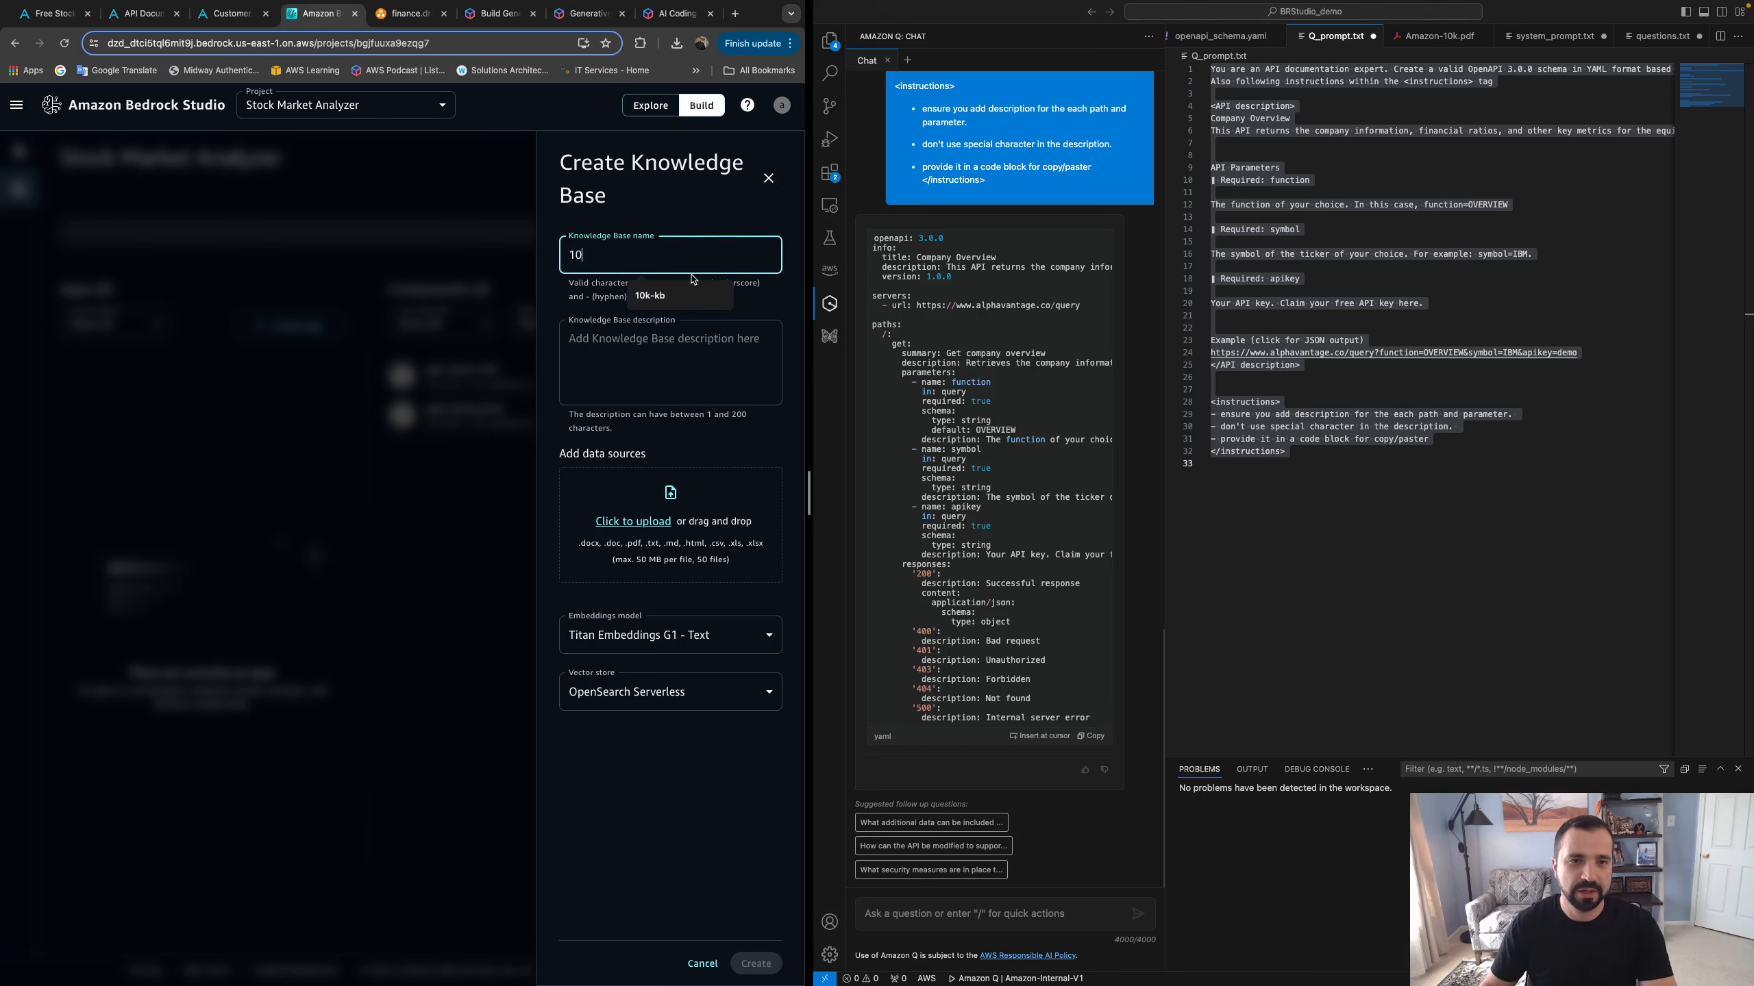
key(Down)
key(Return)
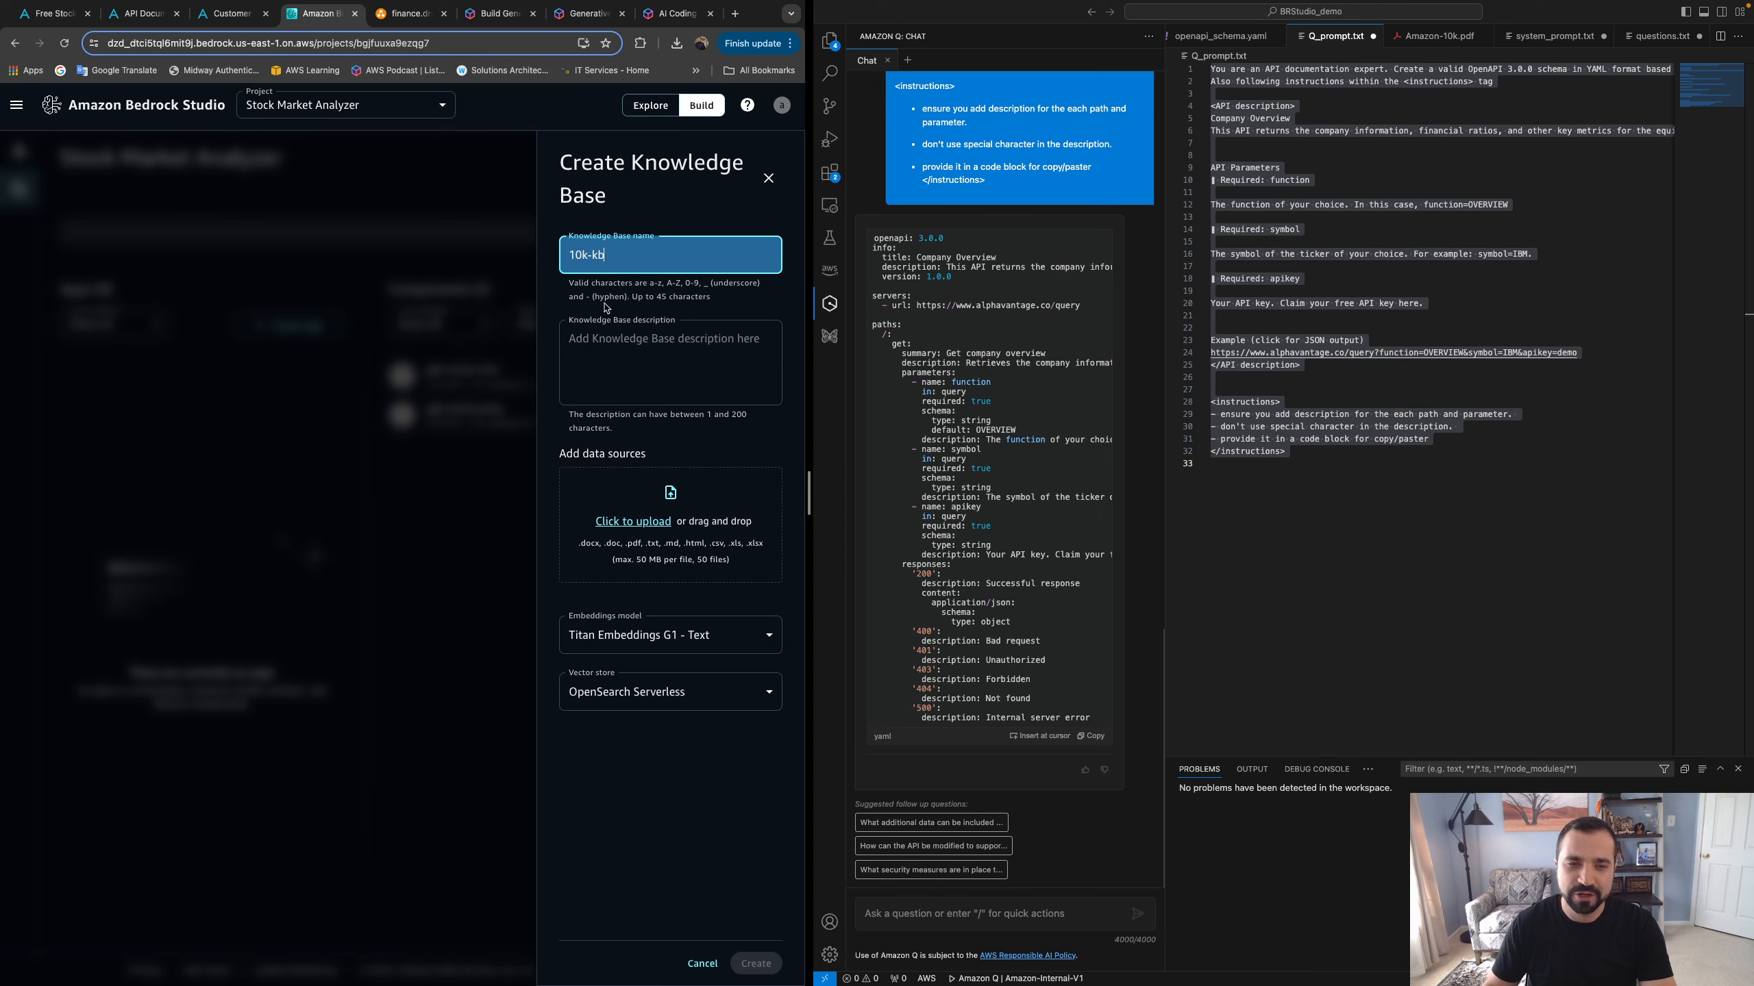
Enter the knowledge base description "knowledge base that has 10k documents about certain companies and stocks"
click(644, 339)
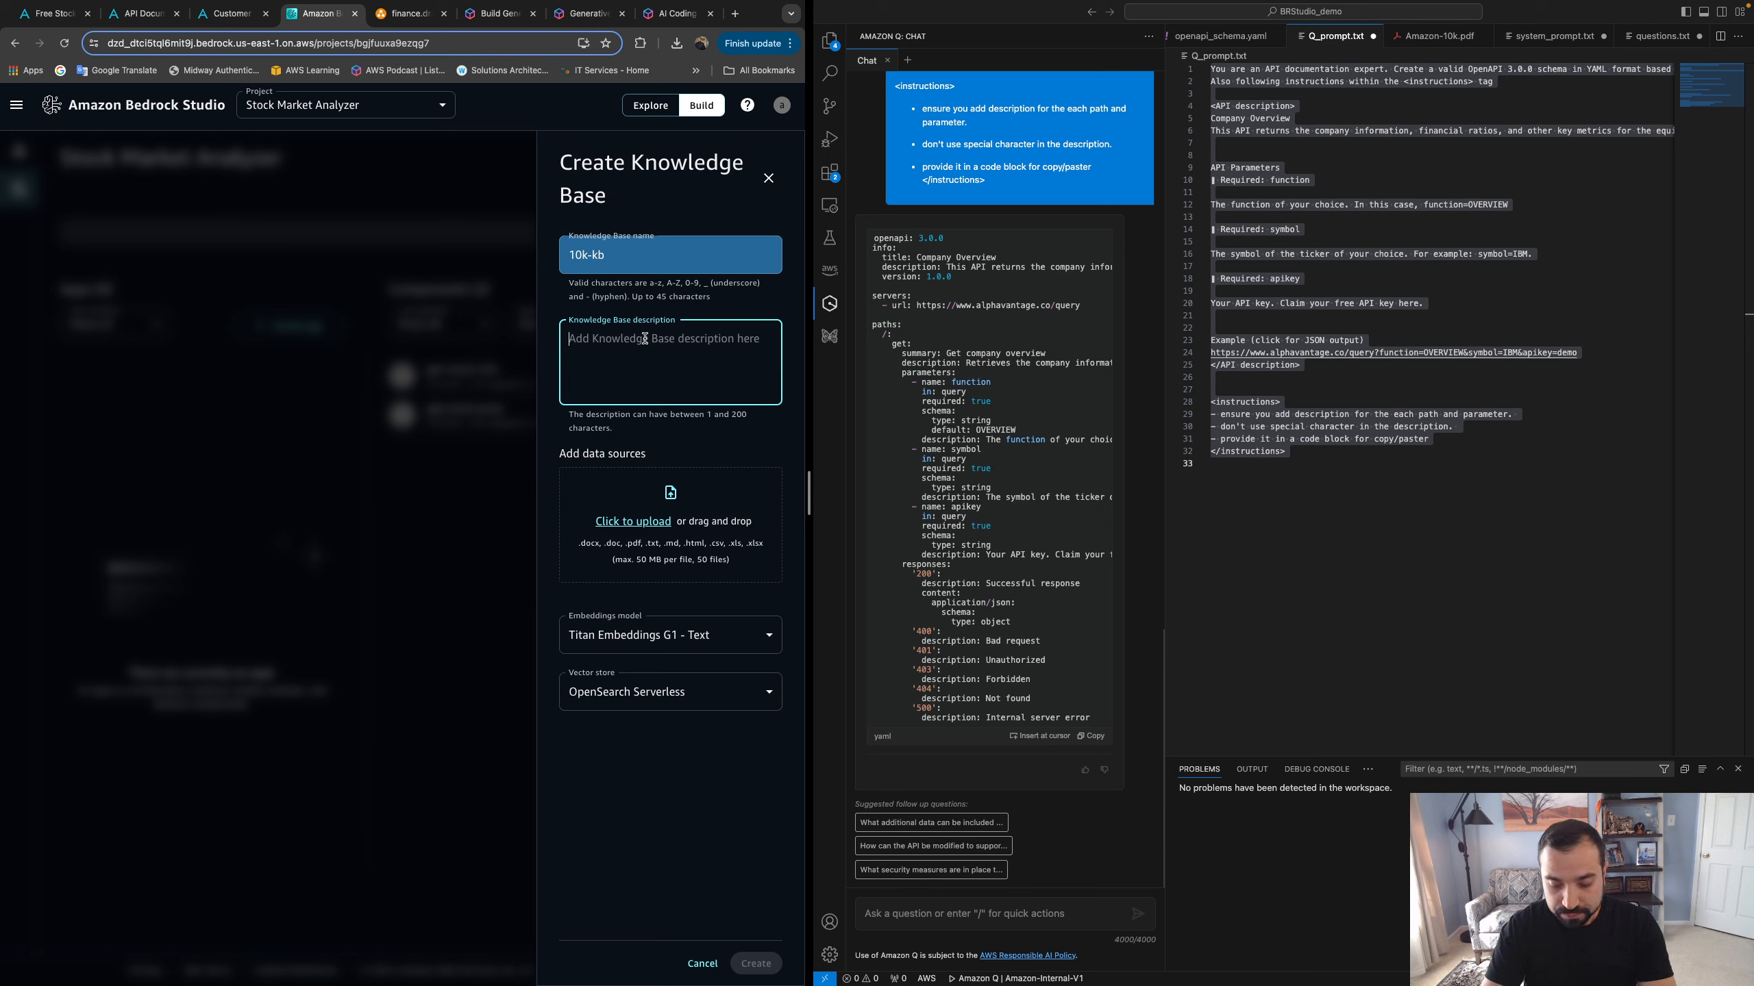
text(know)
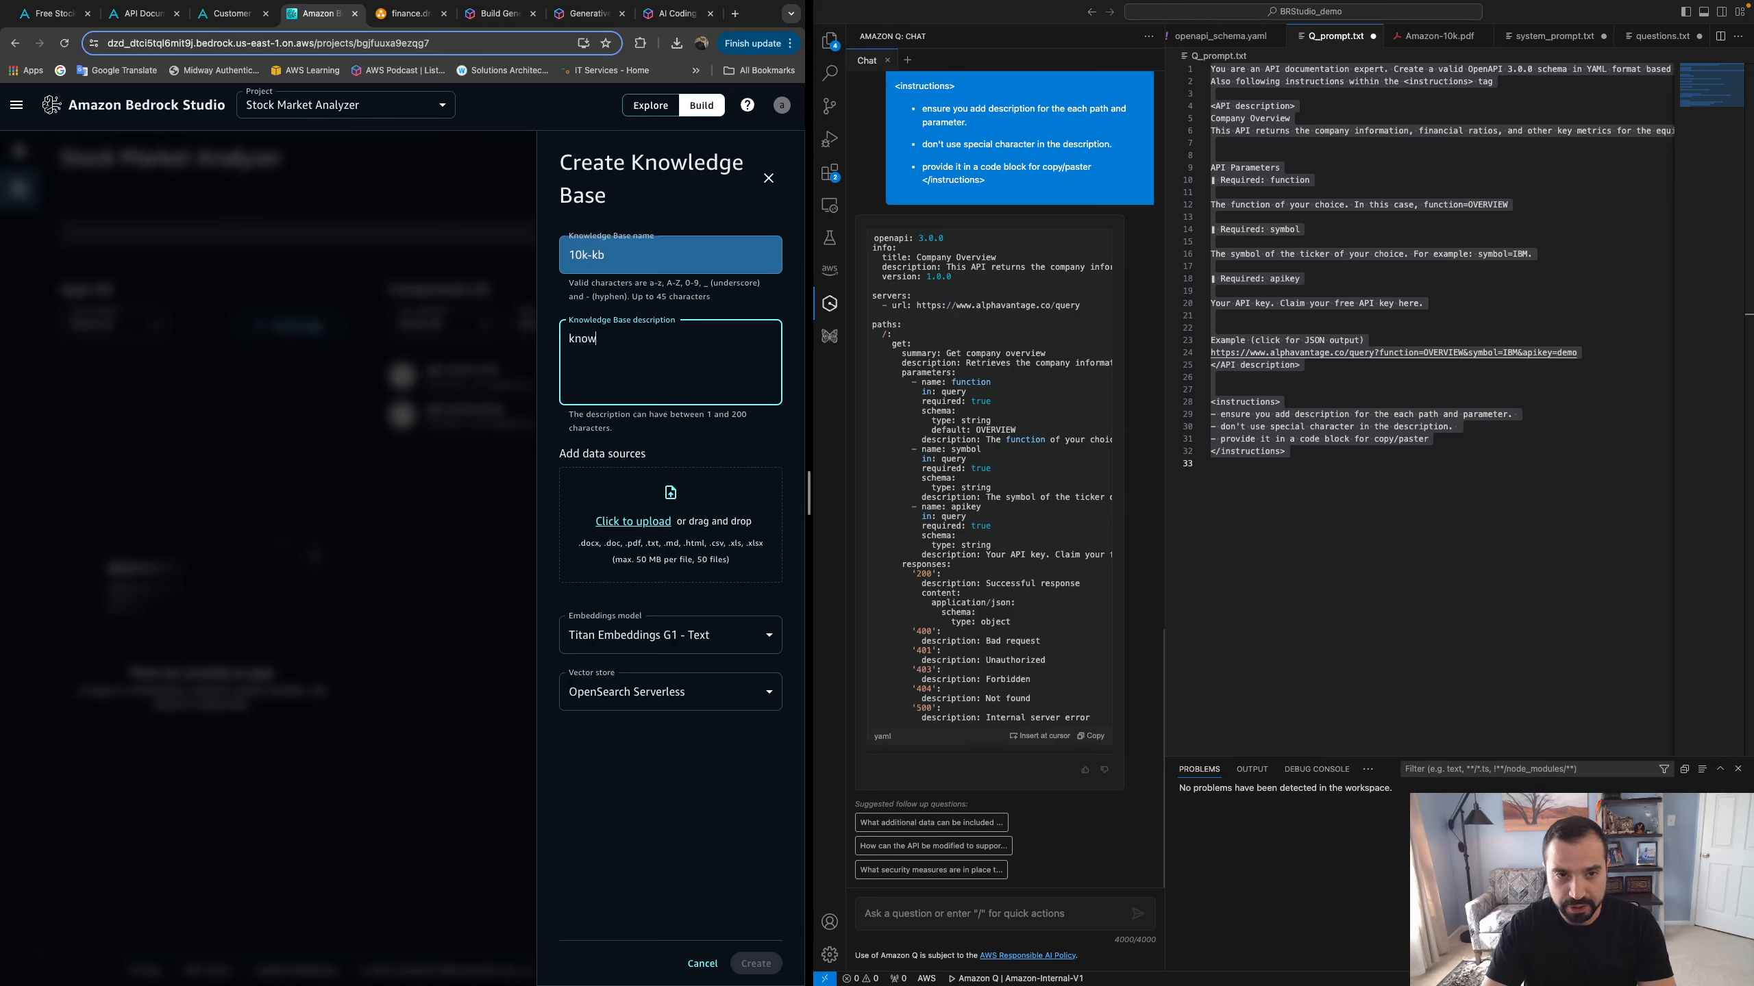
text(ledge base t)
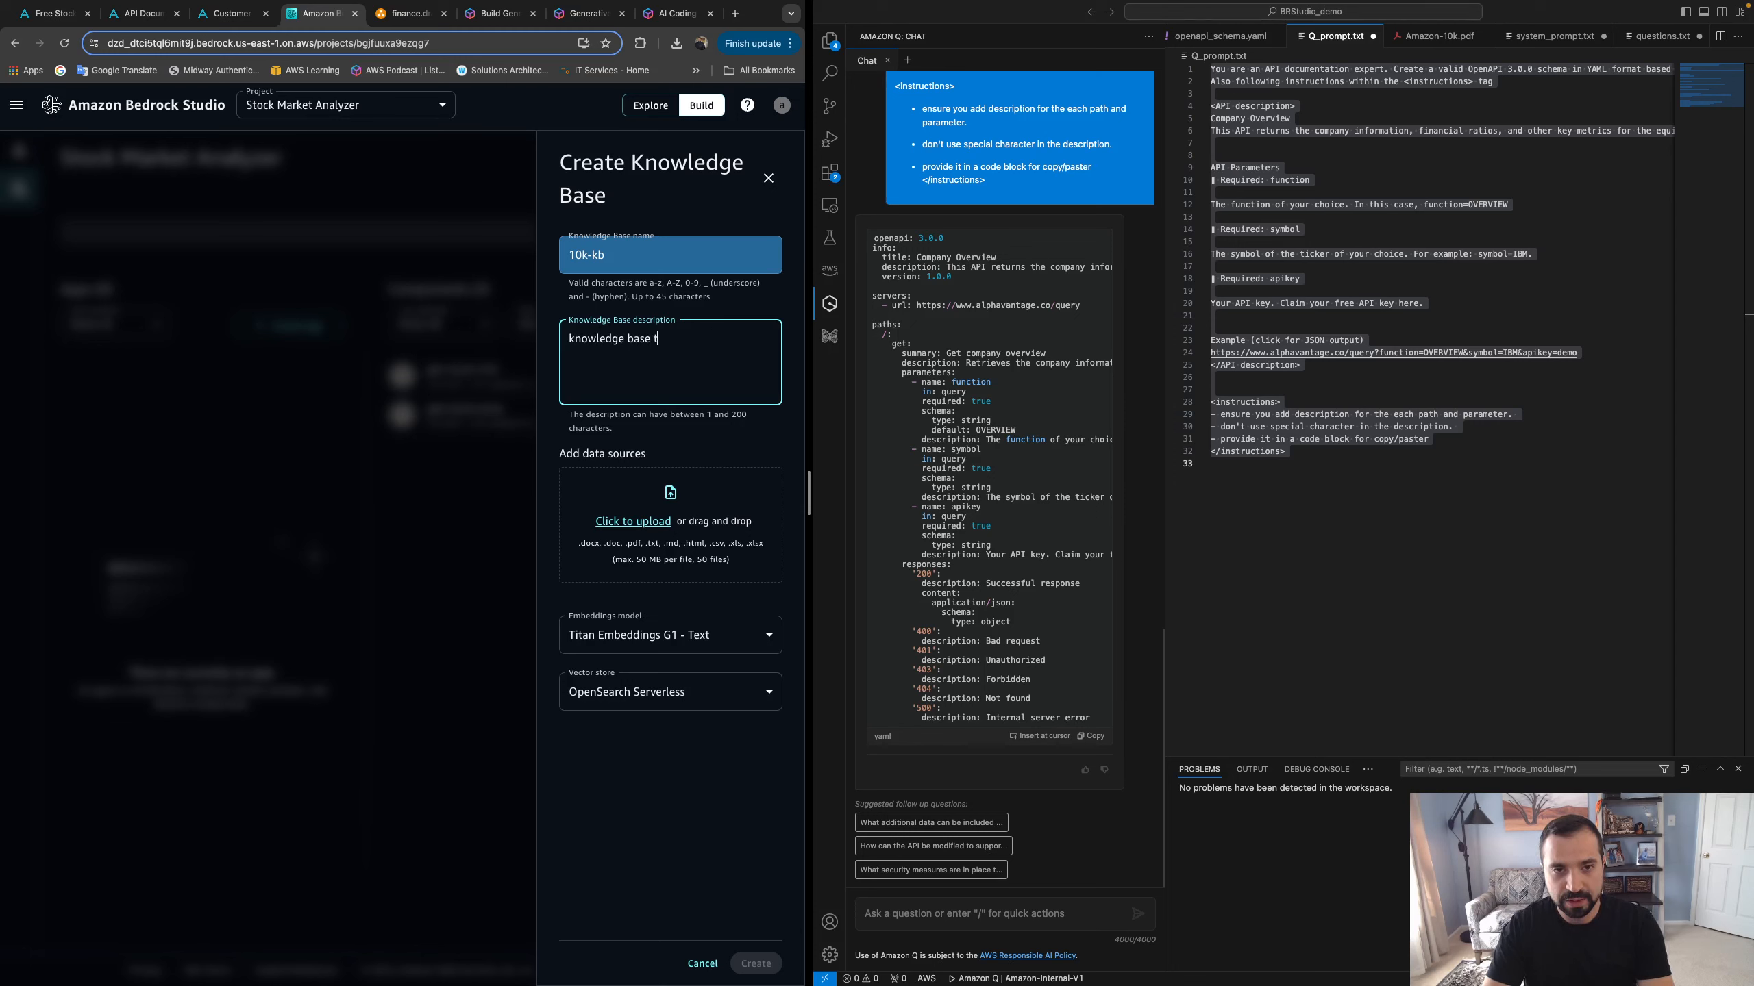
text(hat has 10k docu)
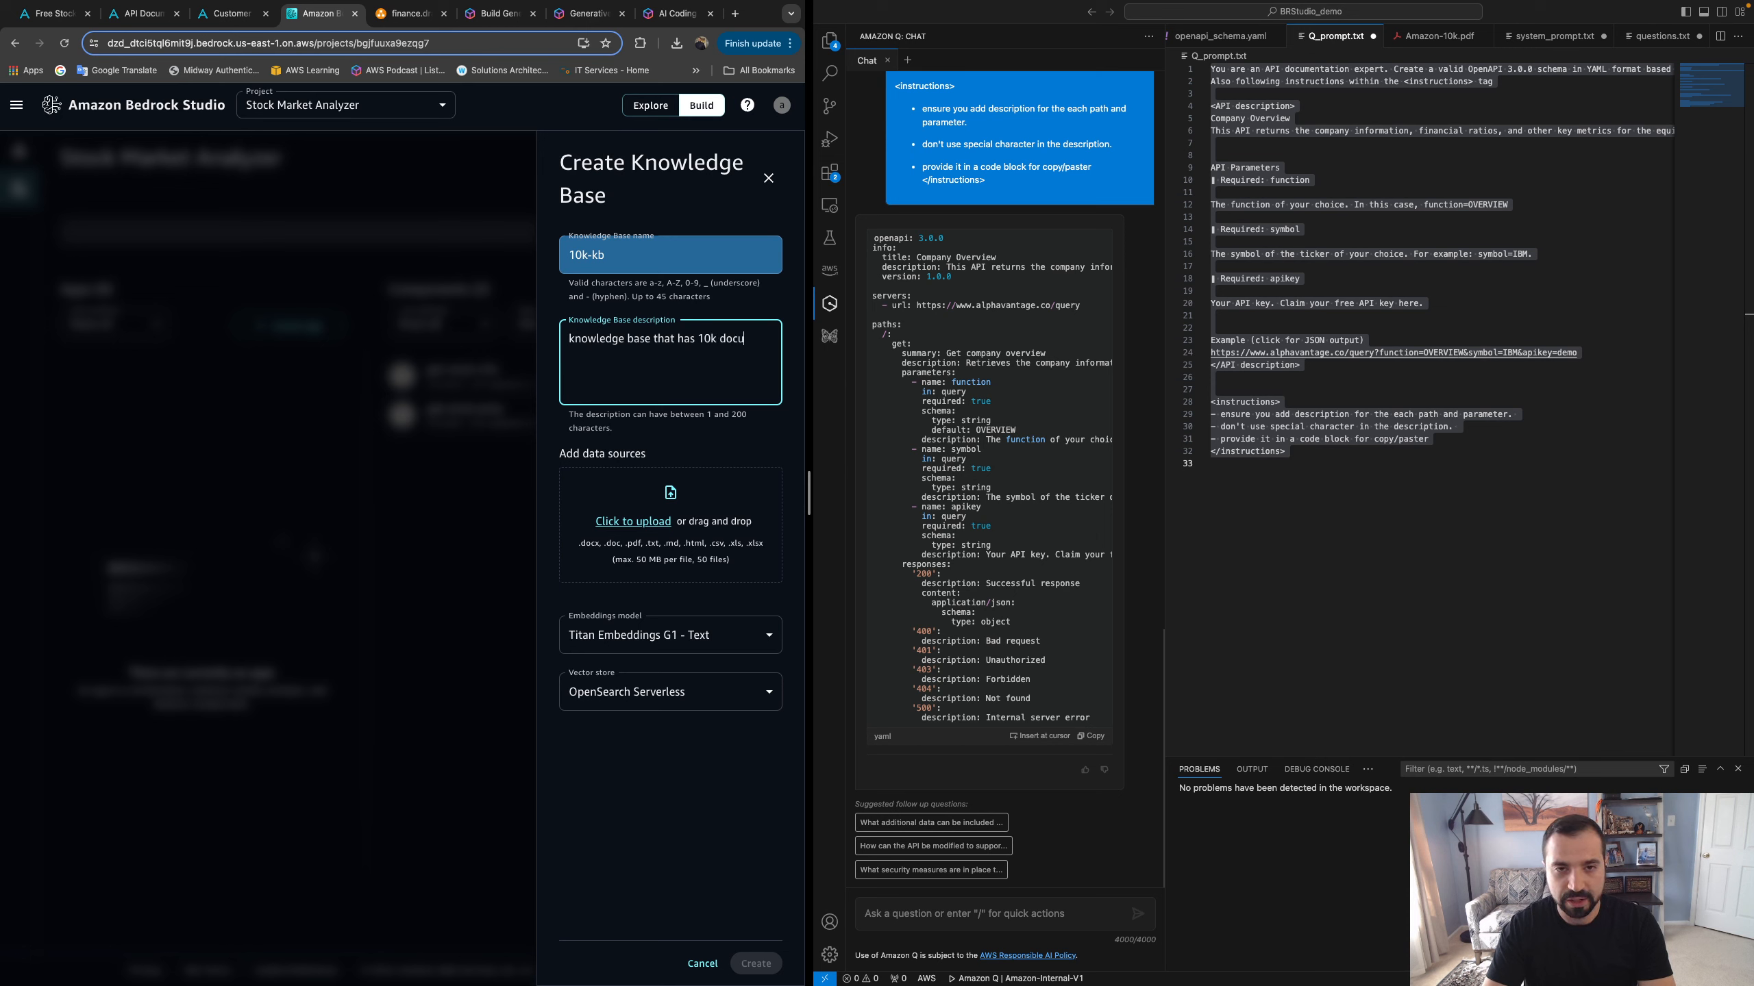
text(ments abou)
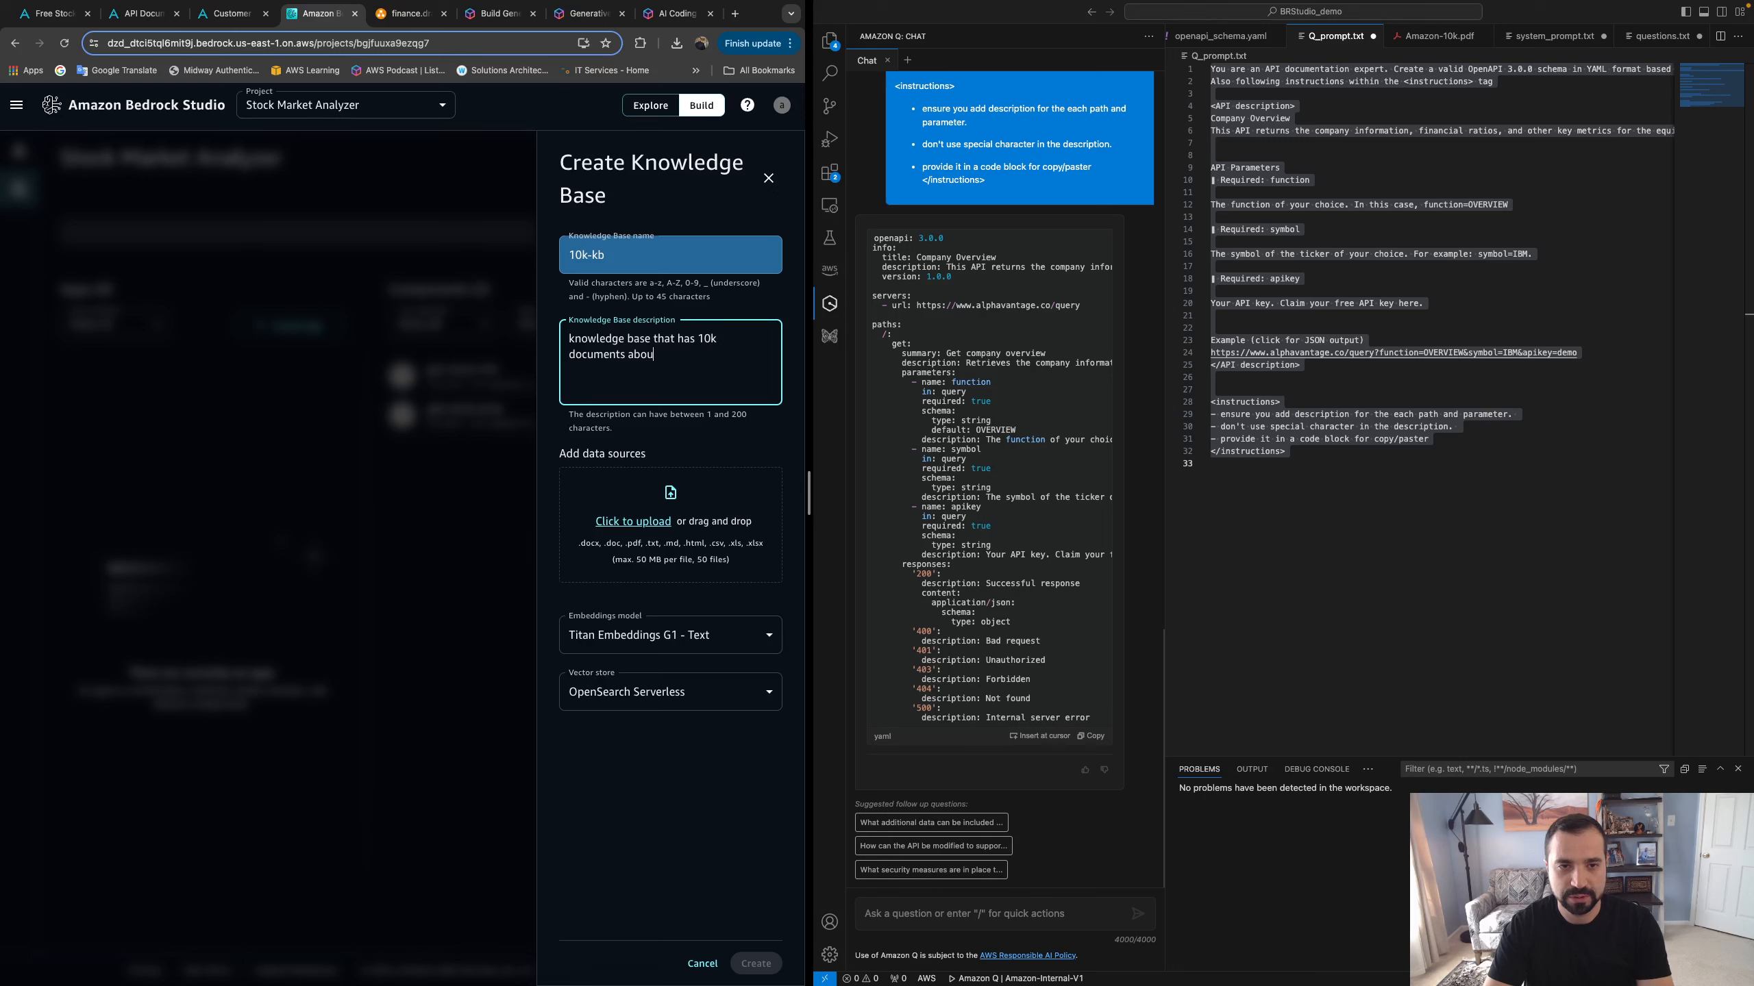
text(t ct)
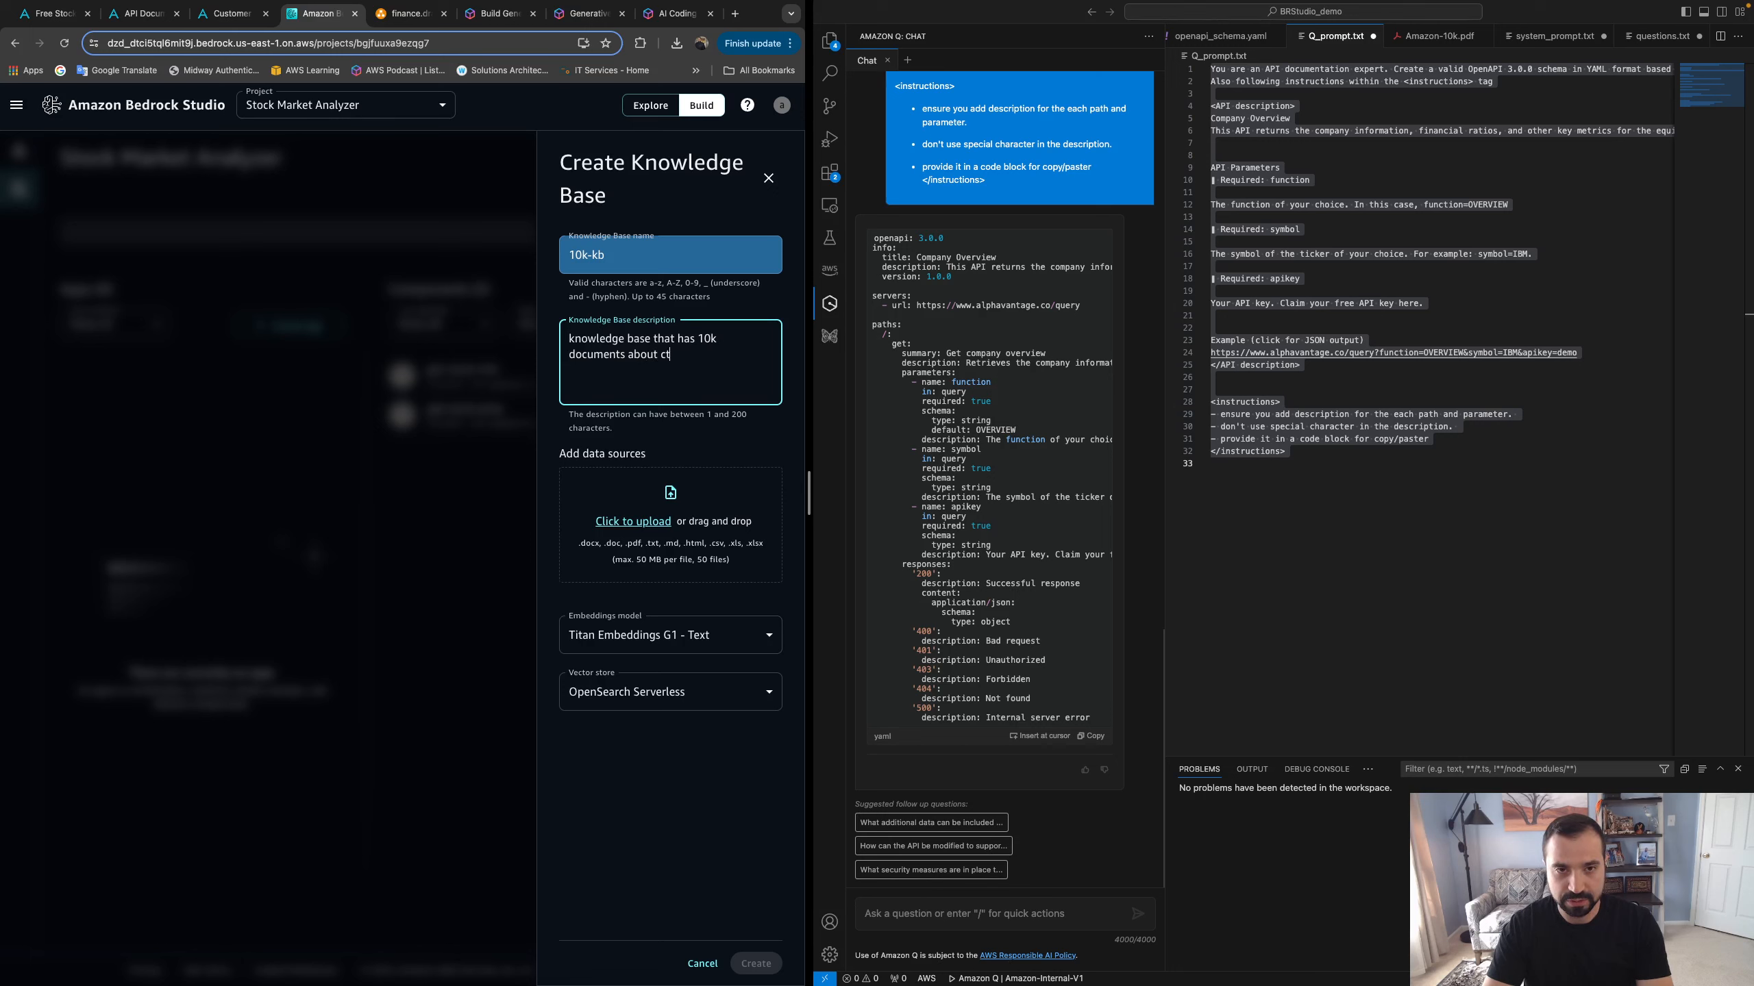
key(BackSpace)
text(ertain comp)
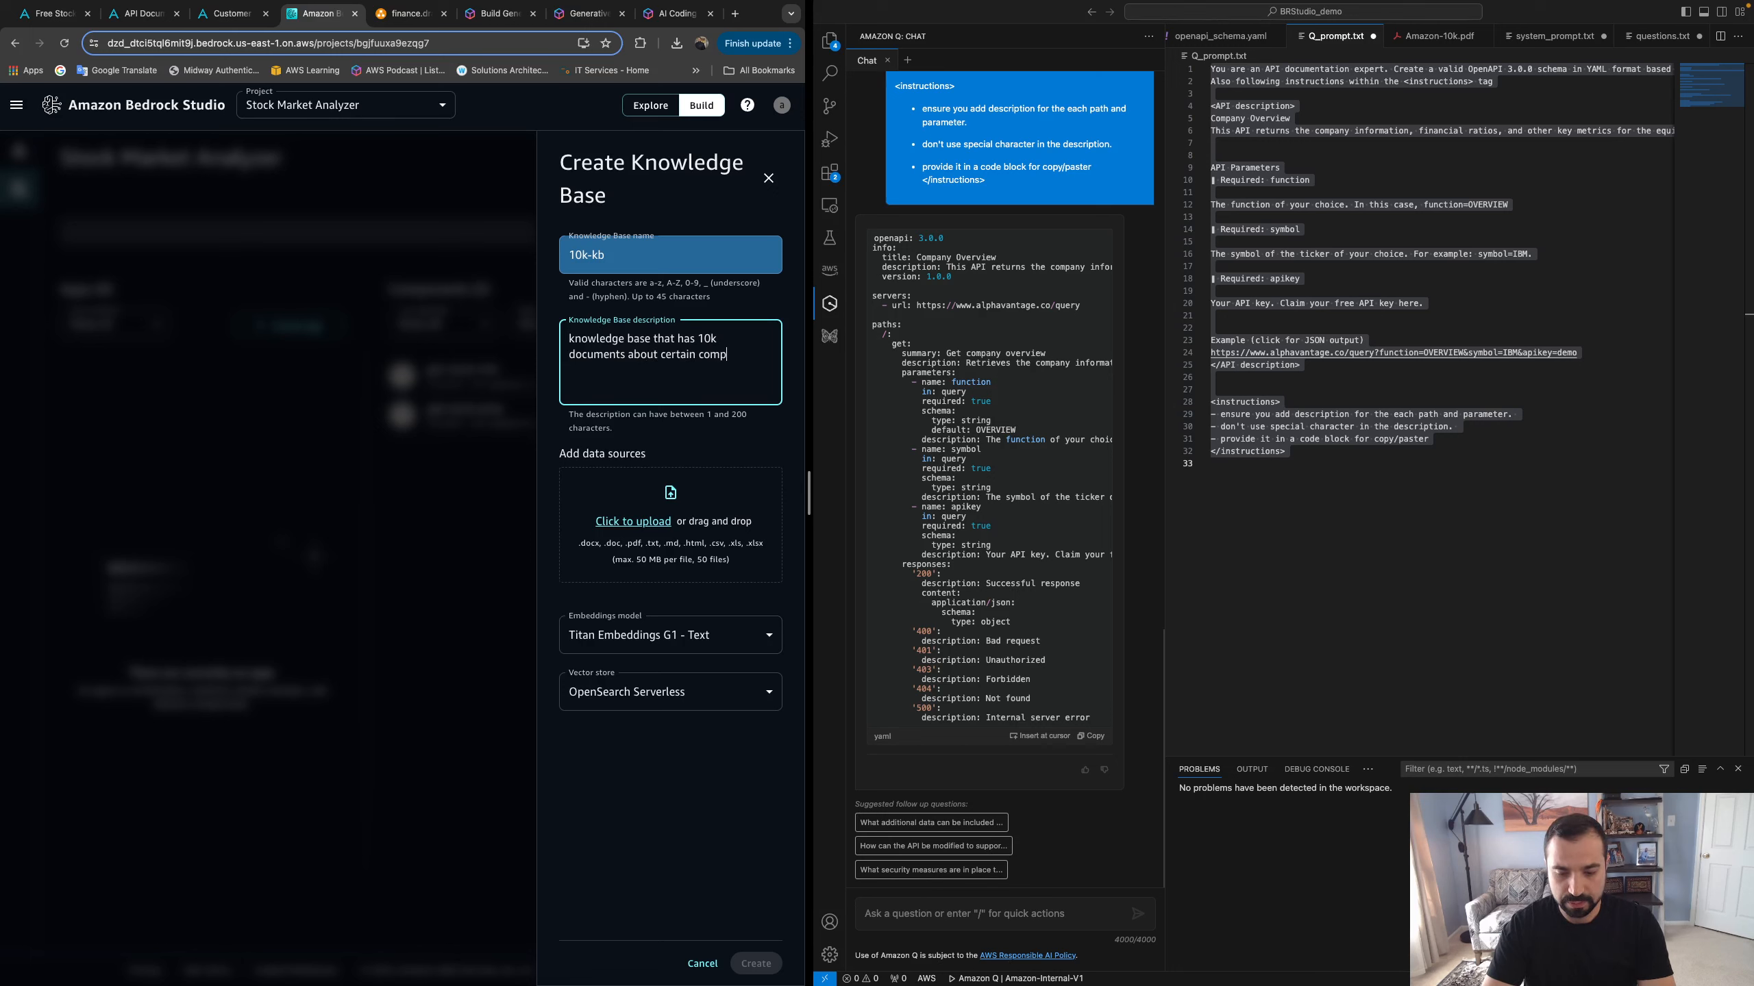
text(anies )
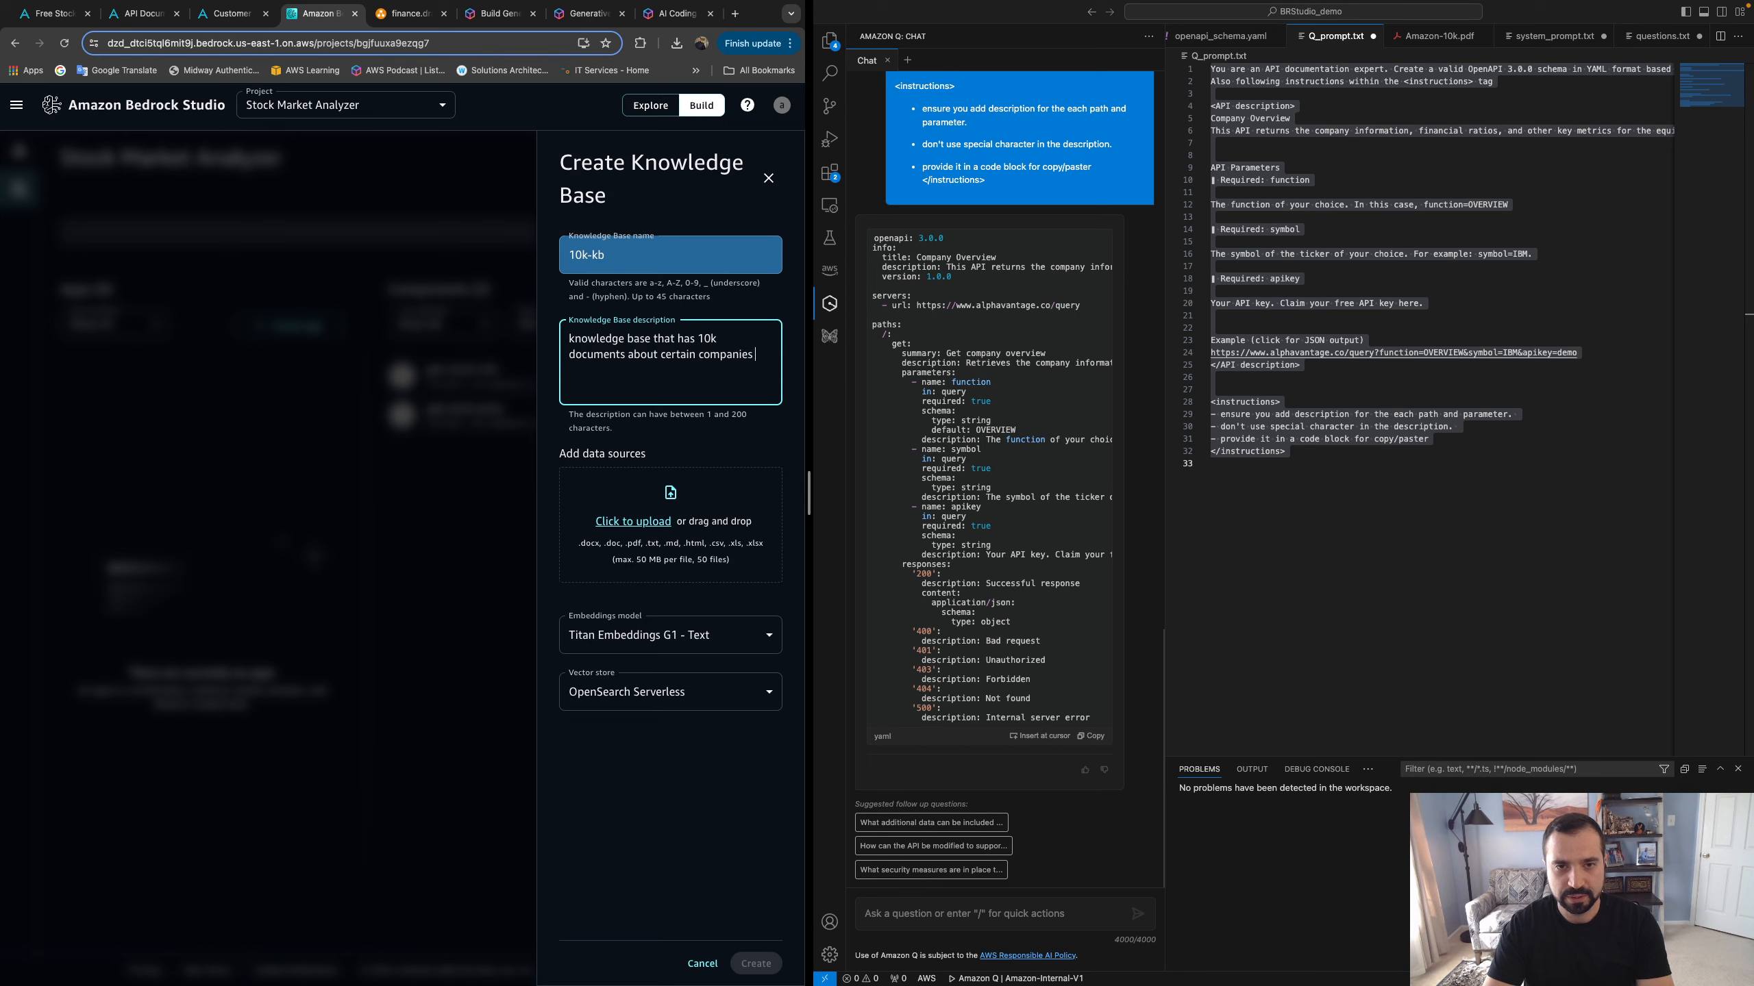
text(and sto)
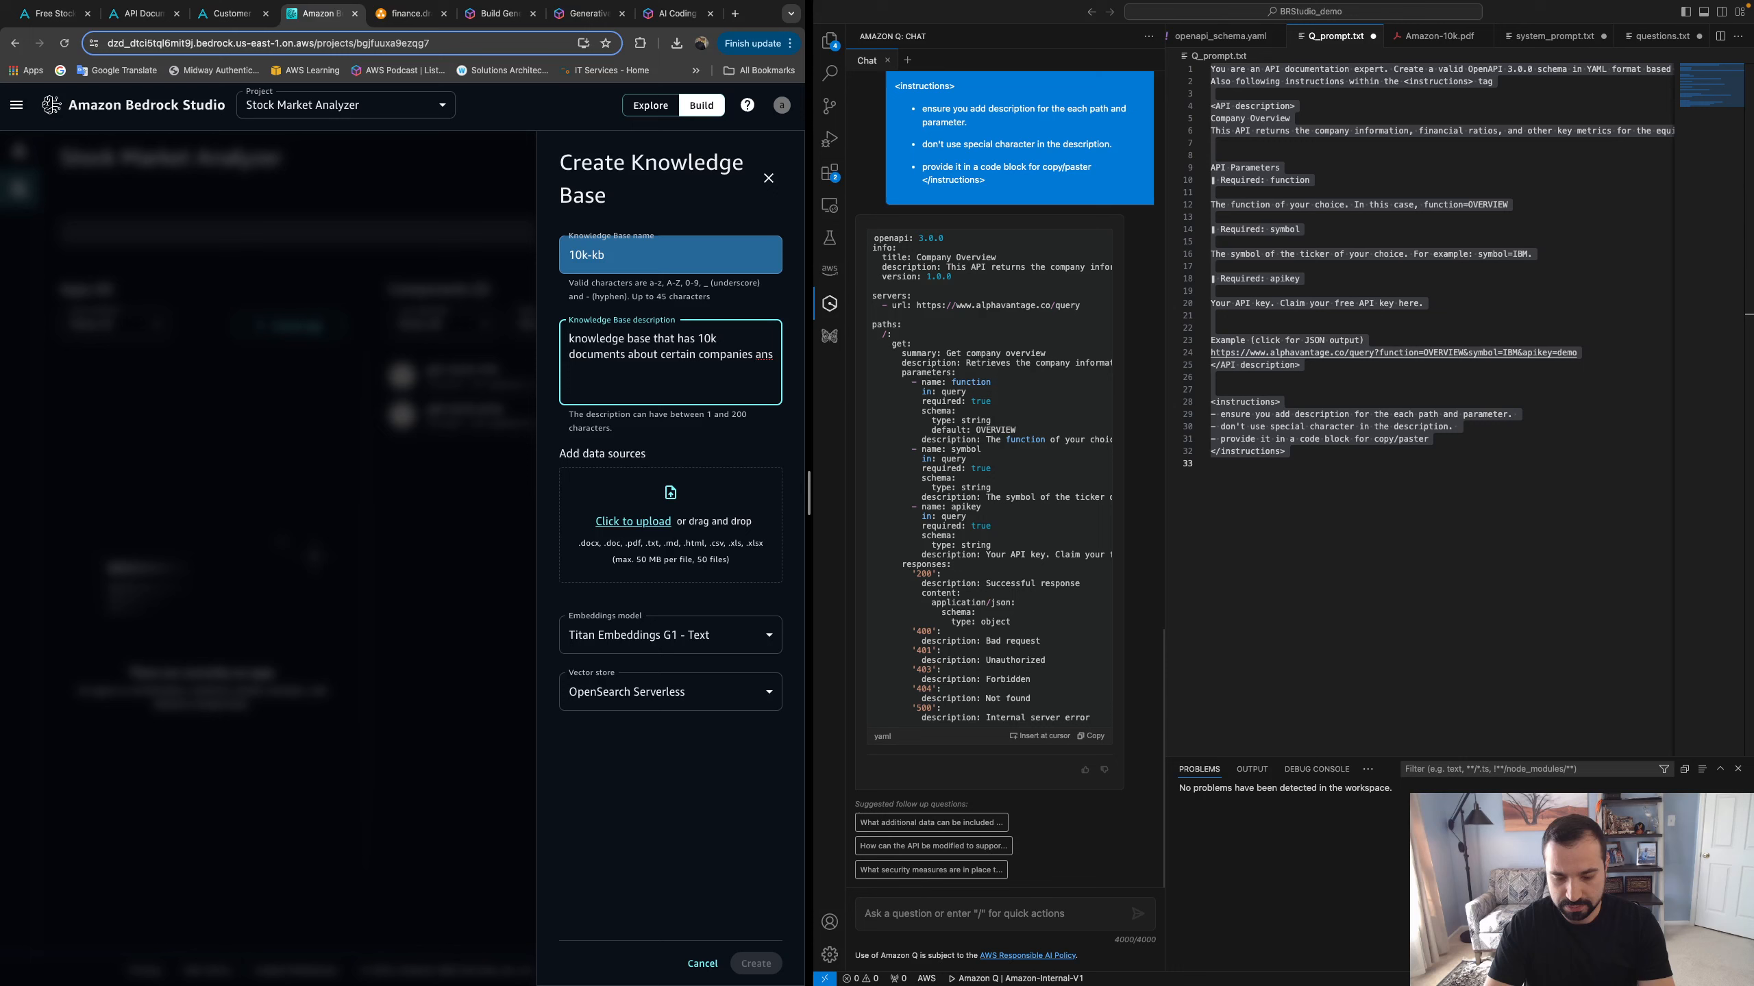
text(cks)
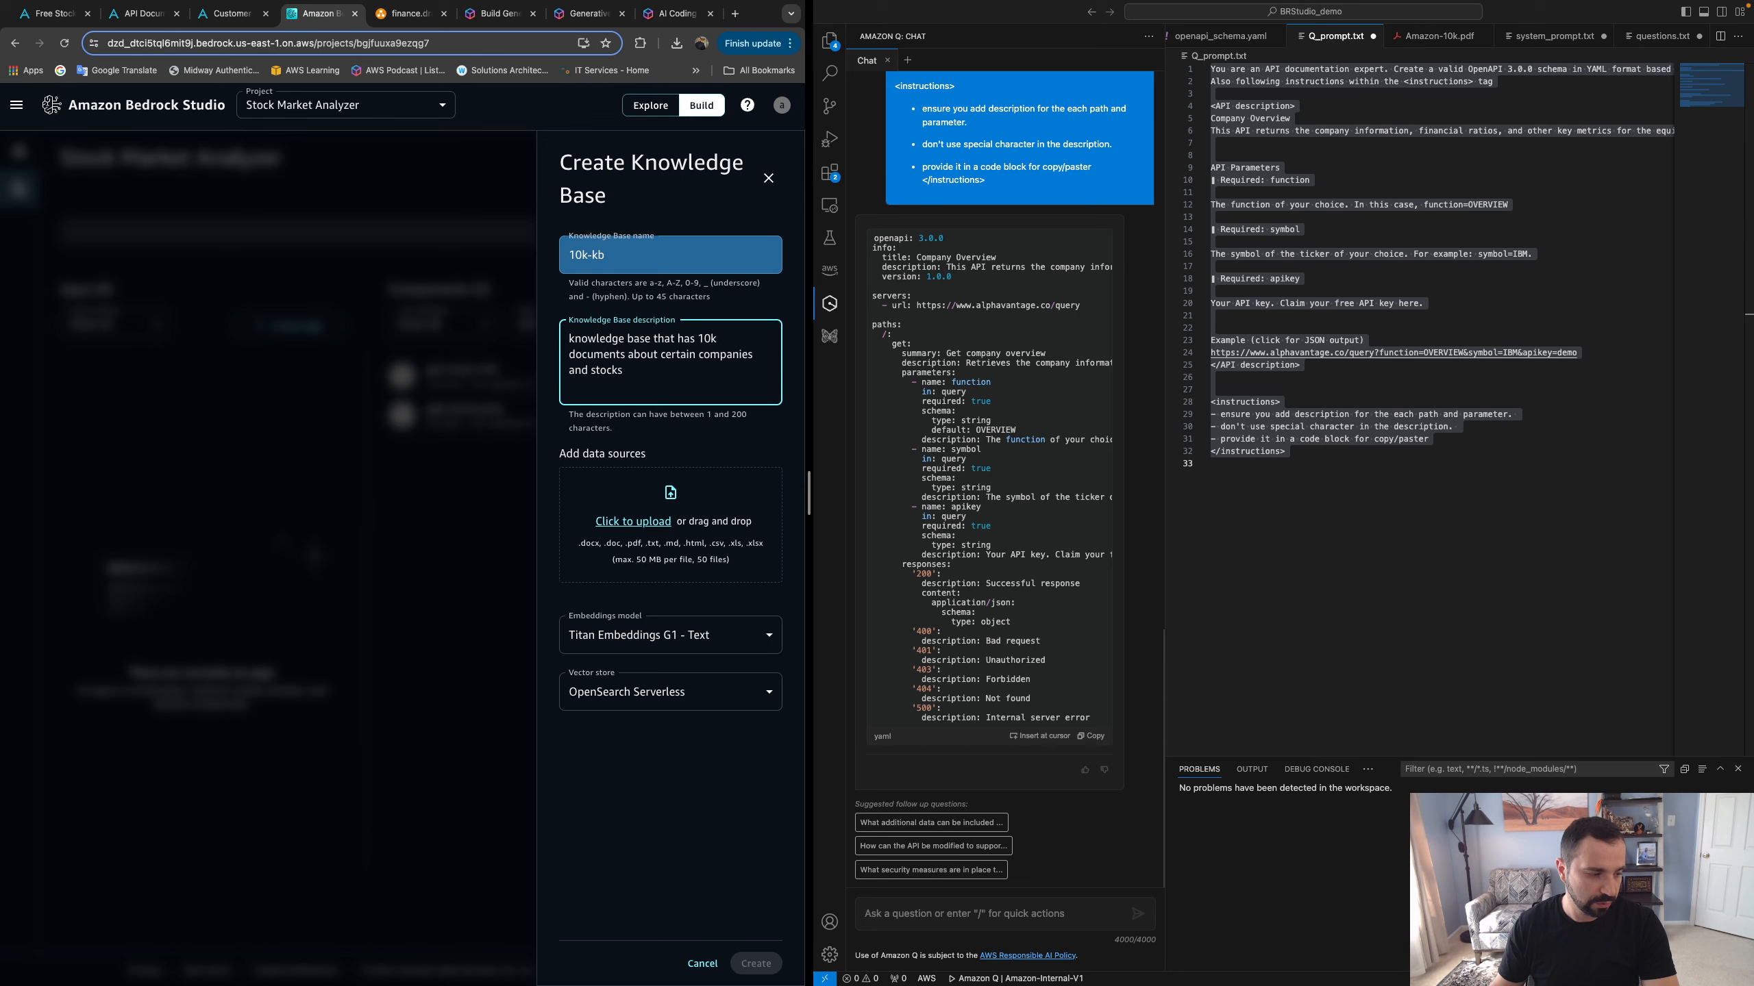
Add Amazon-10k.pdf from the Downloads folder as the knowledge base's data source
click(641, 522)
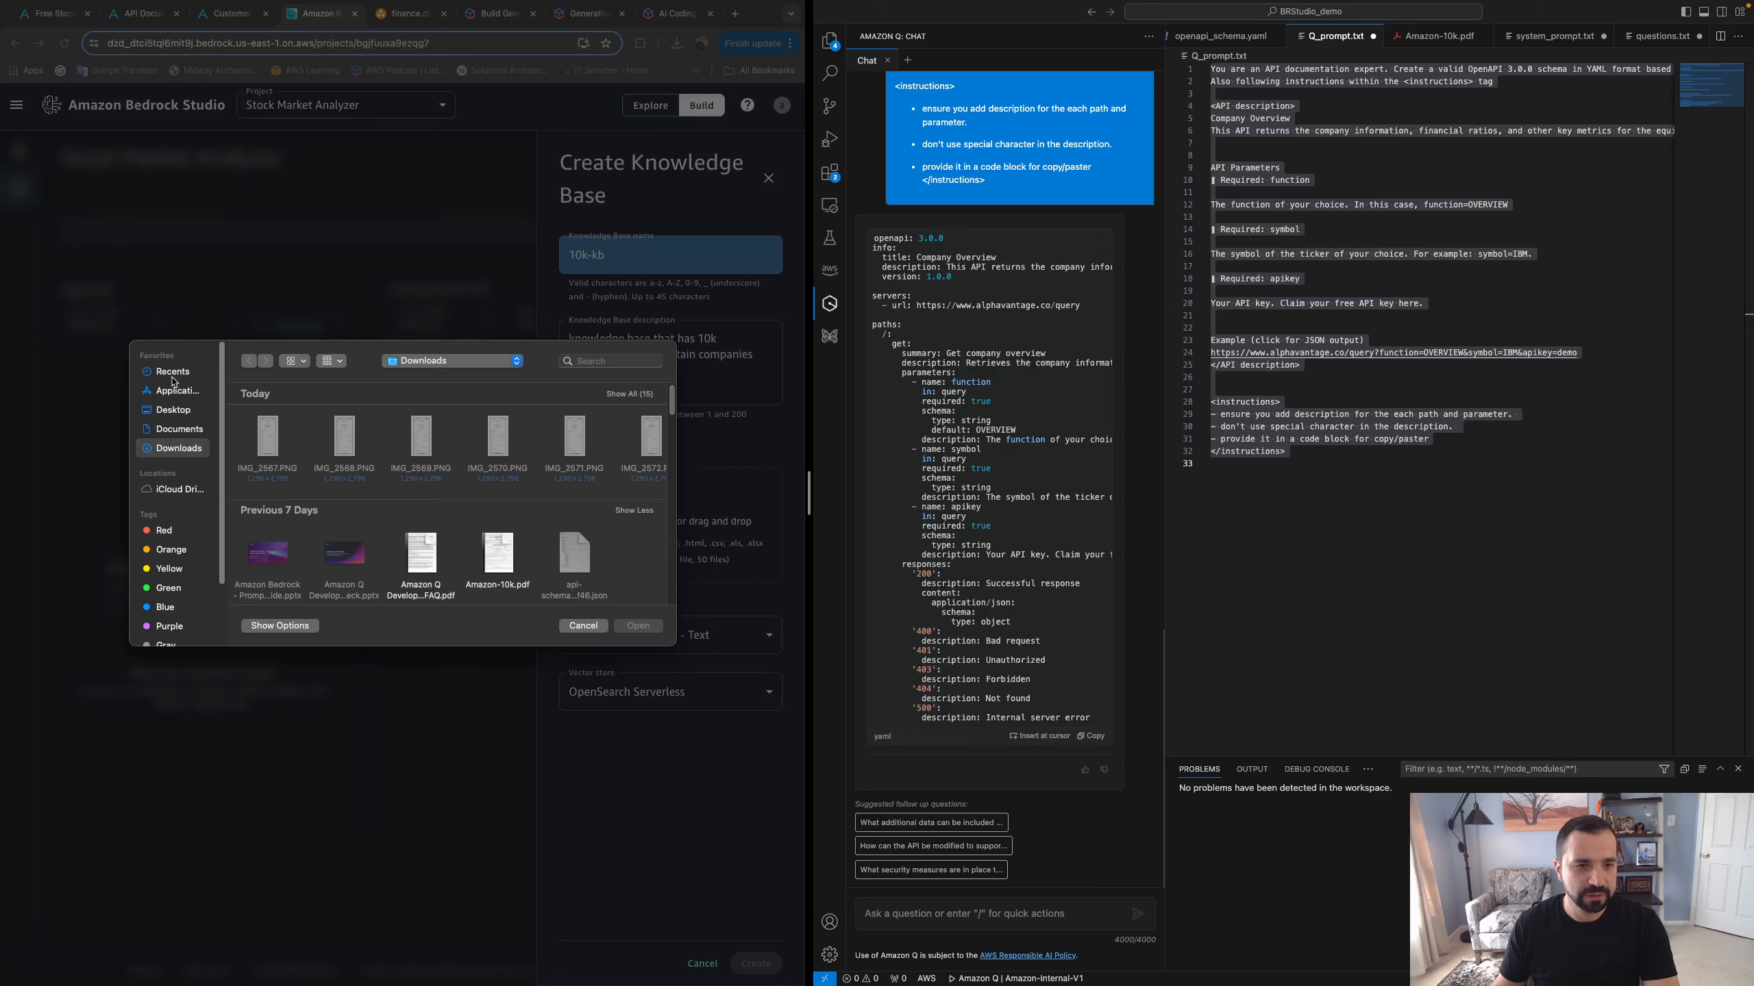
click(500, 556)
click(638, 626)
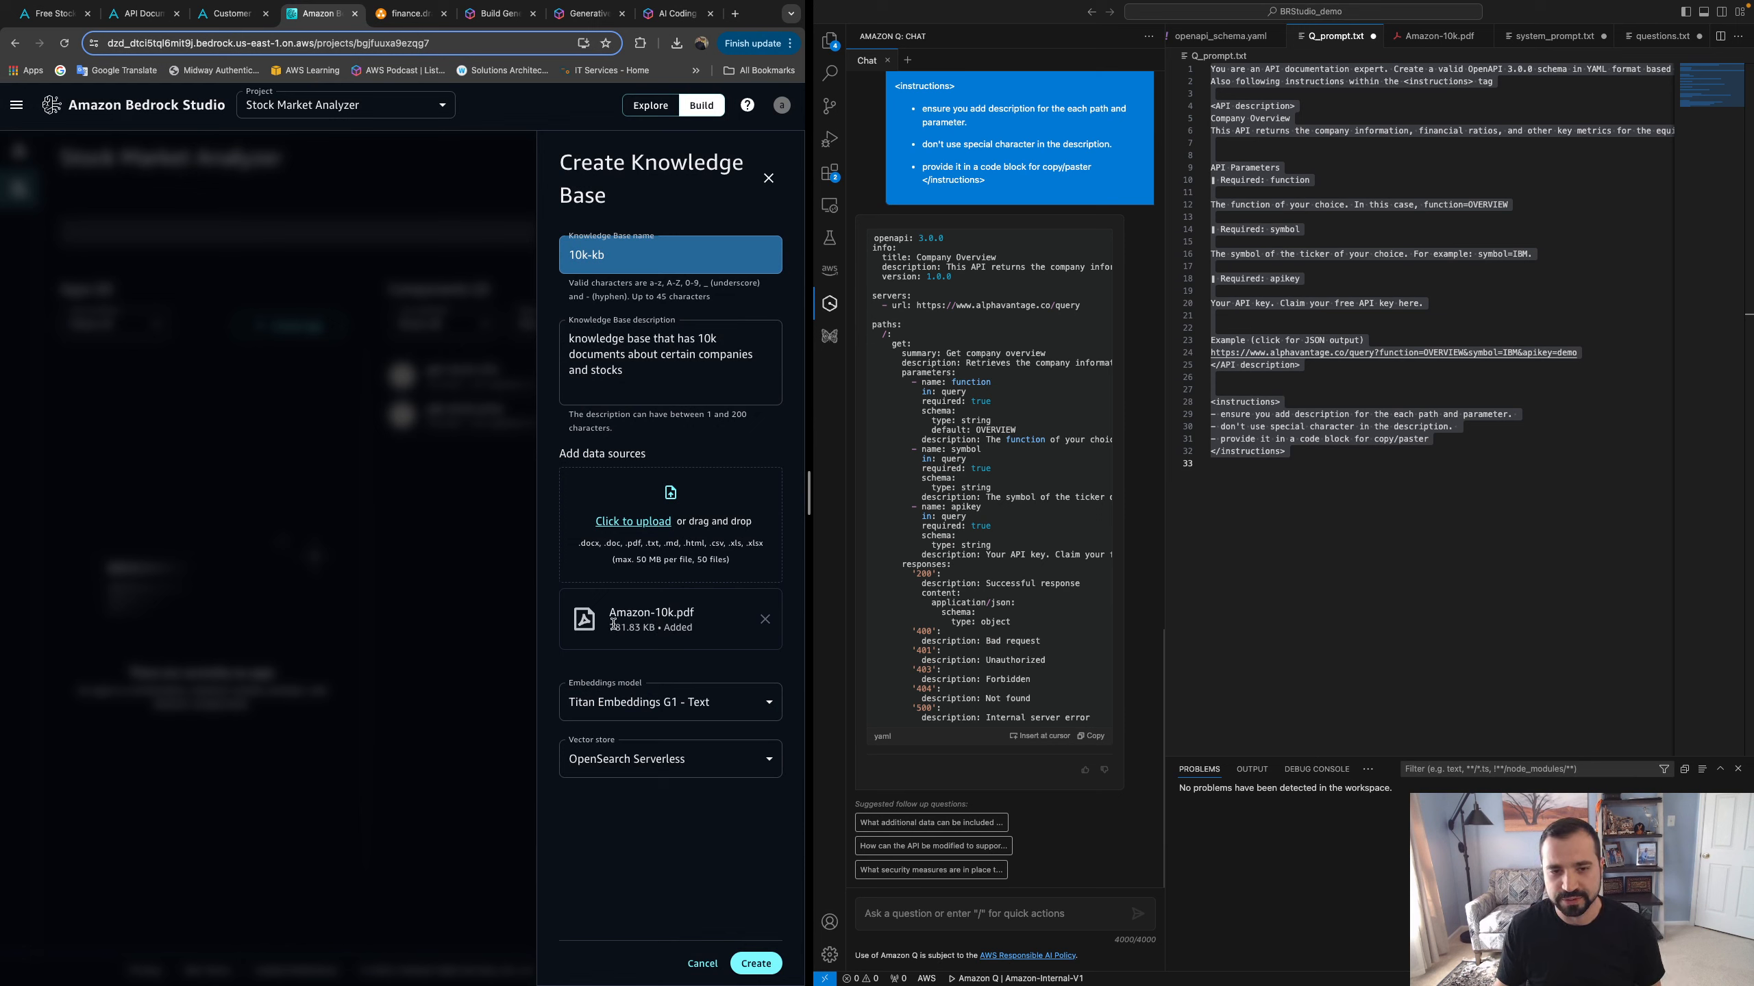
Check the embeddings model and vector store options, keep Titan Embeddings G1 - Text and OpenSearch Serverless, and create the knowledge base
click(623, 712)
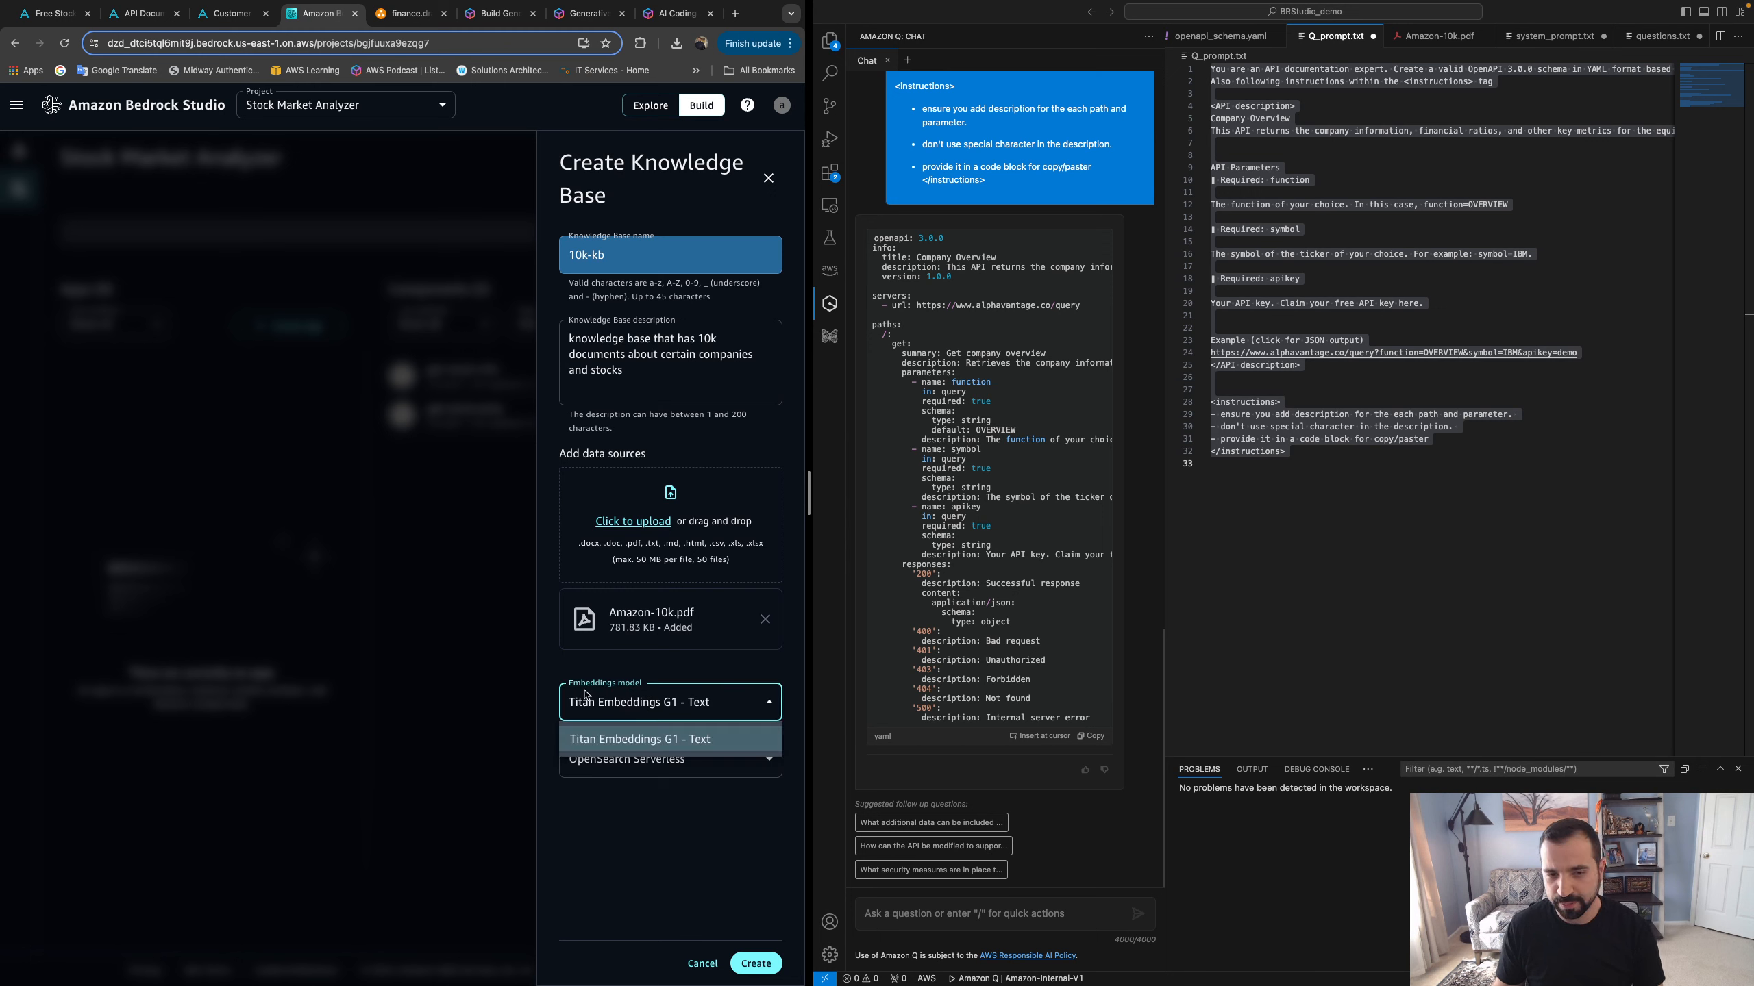
click(660, 800)
click(639, 763)
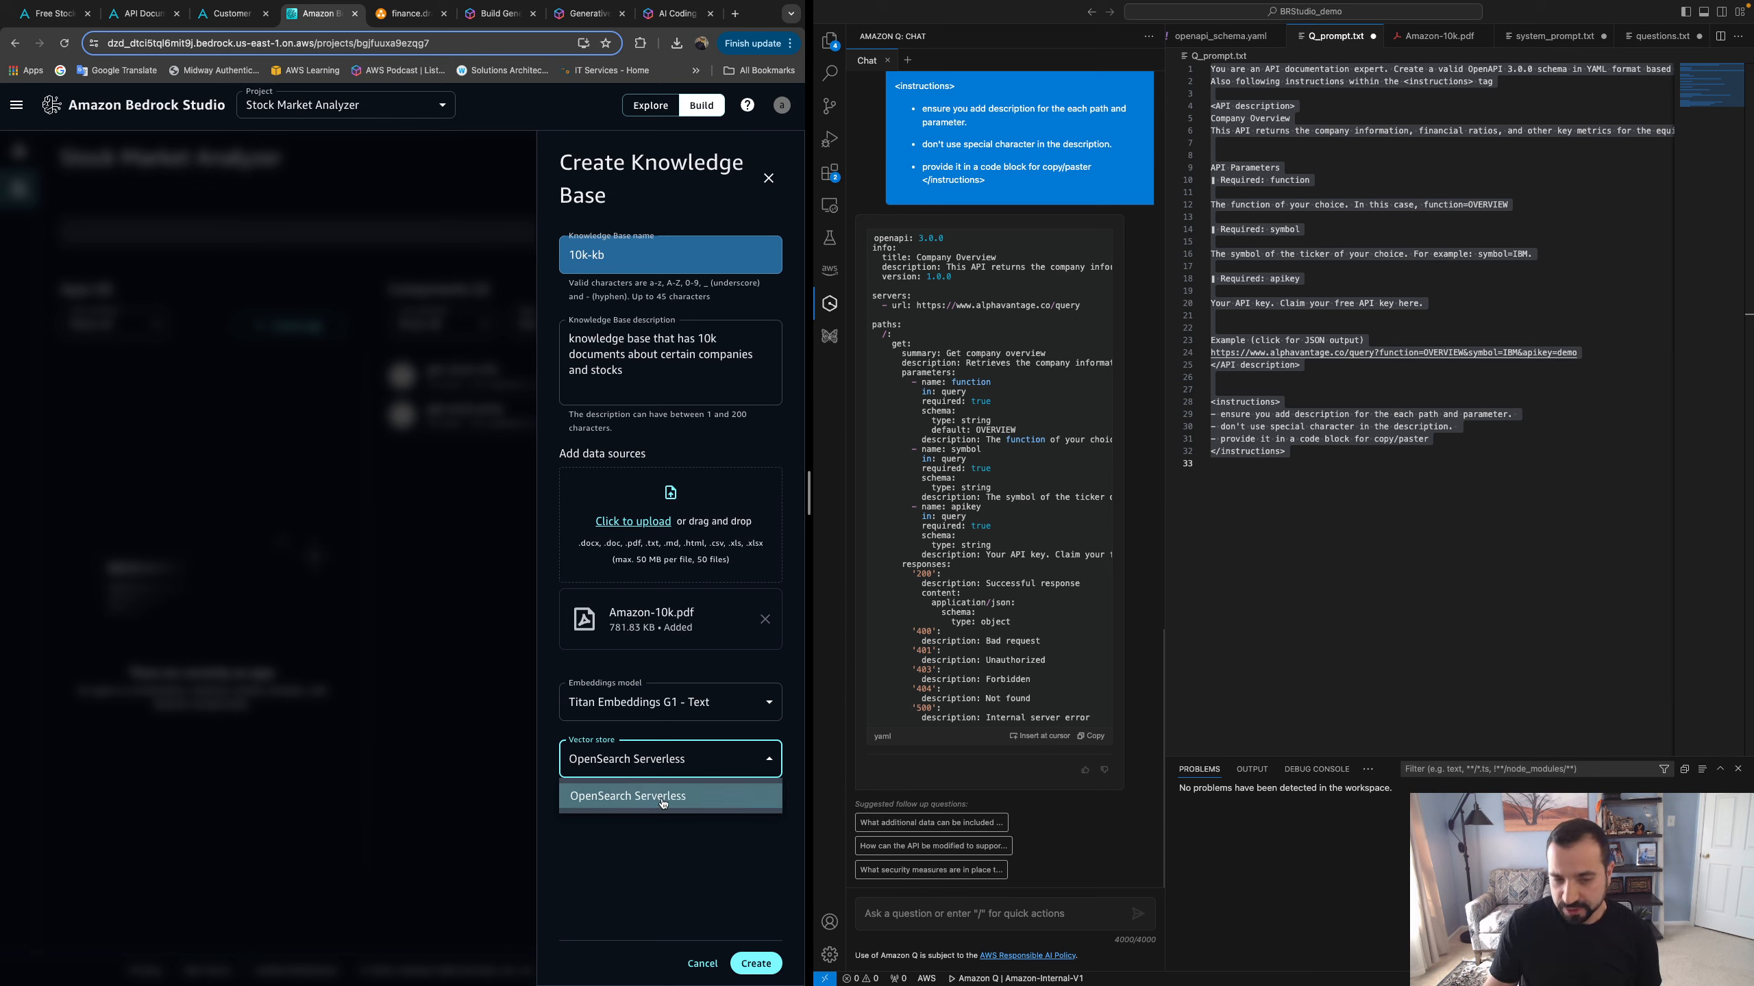
click(670, 860)
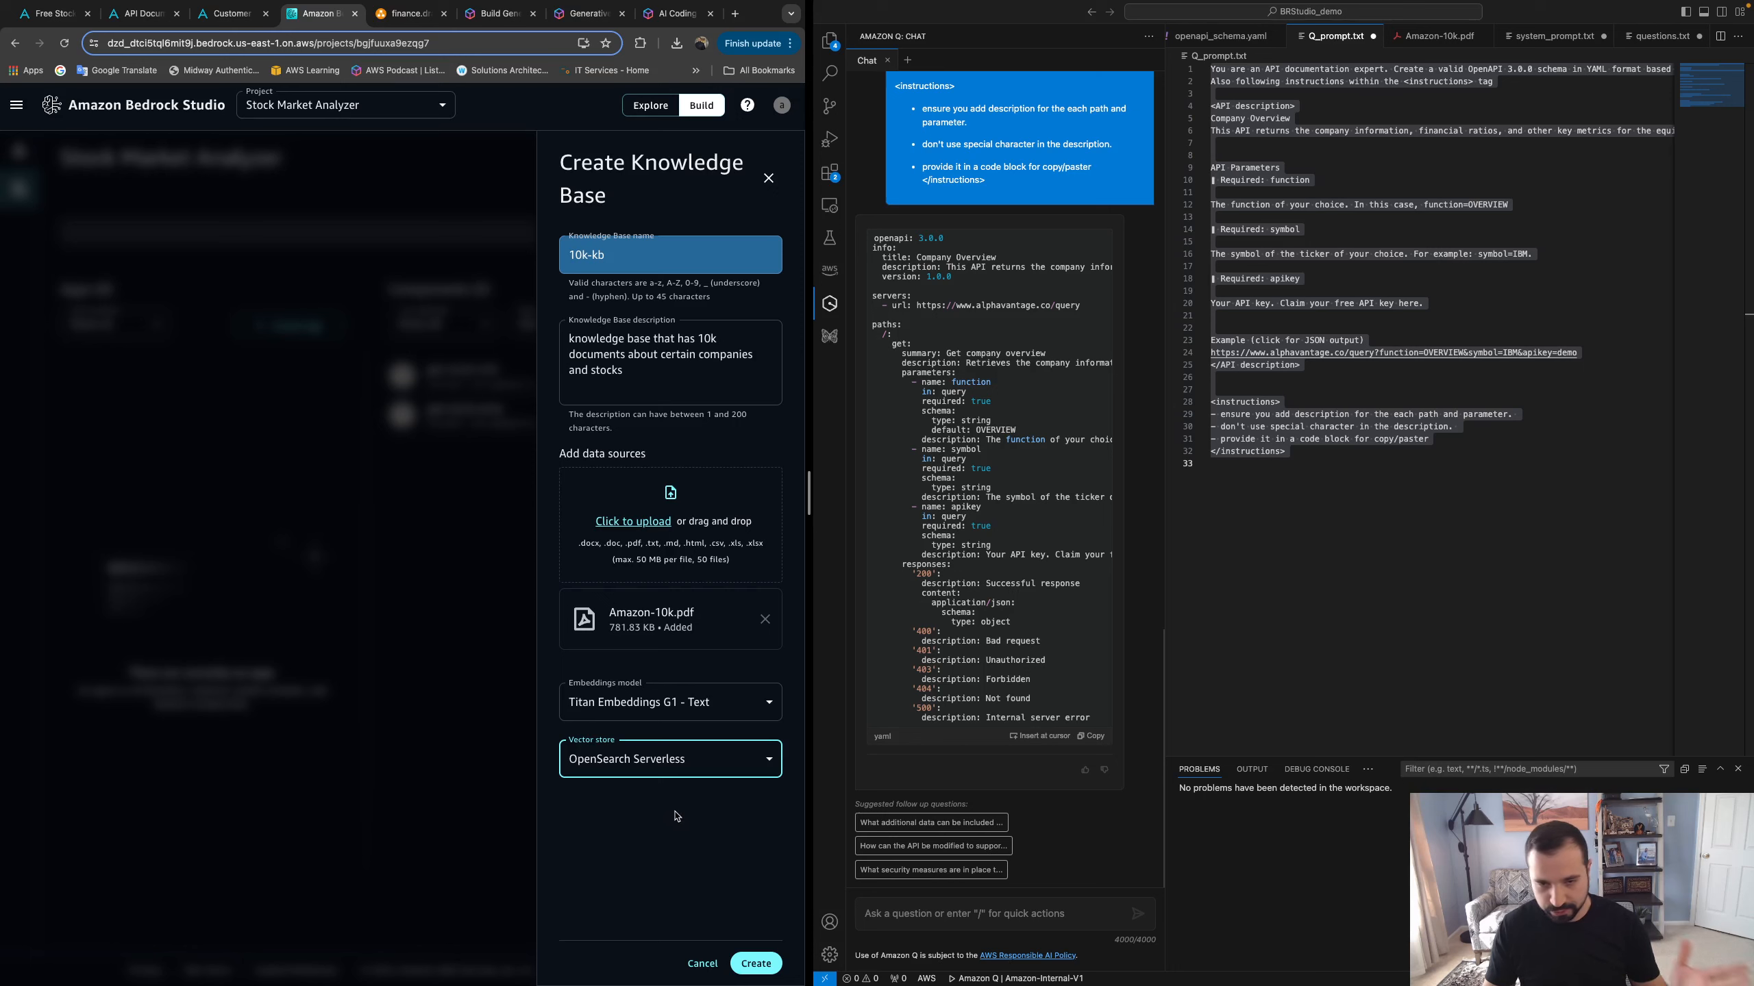
click(660, 705)
click(647, 837)
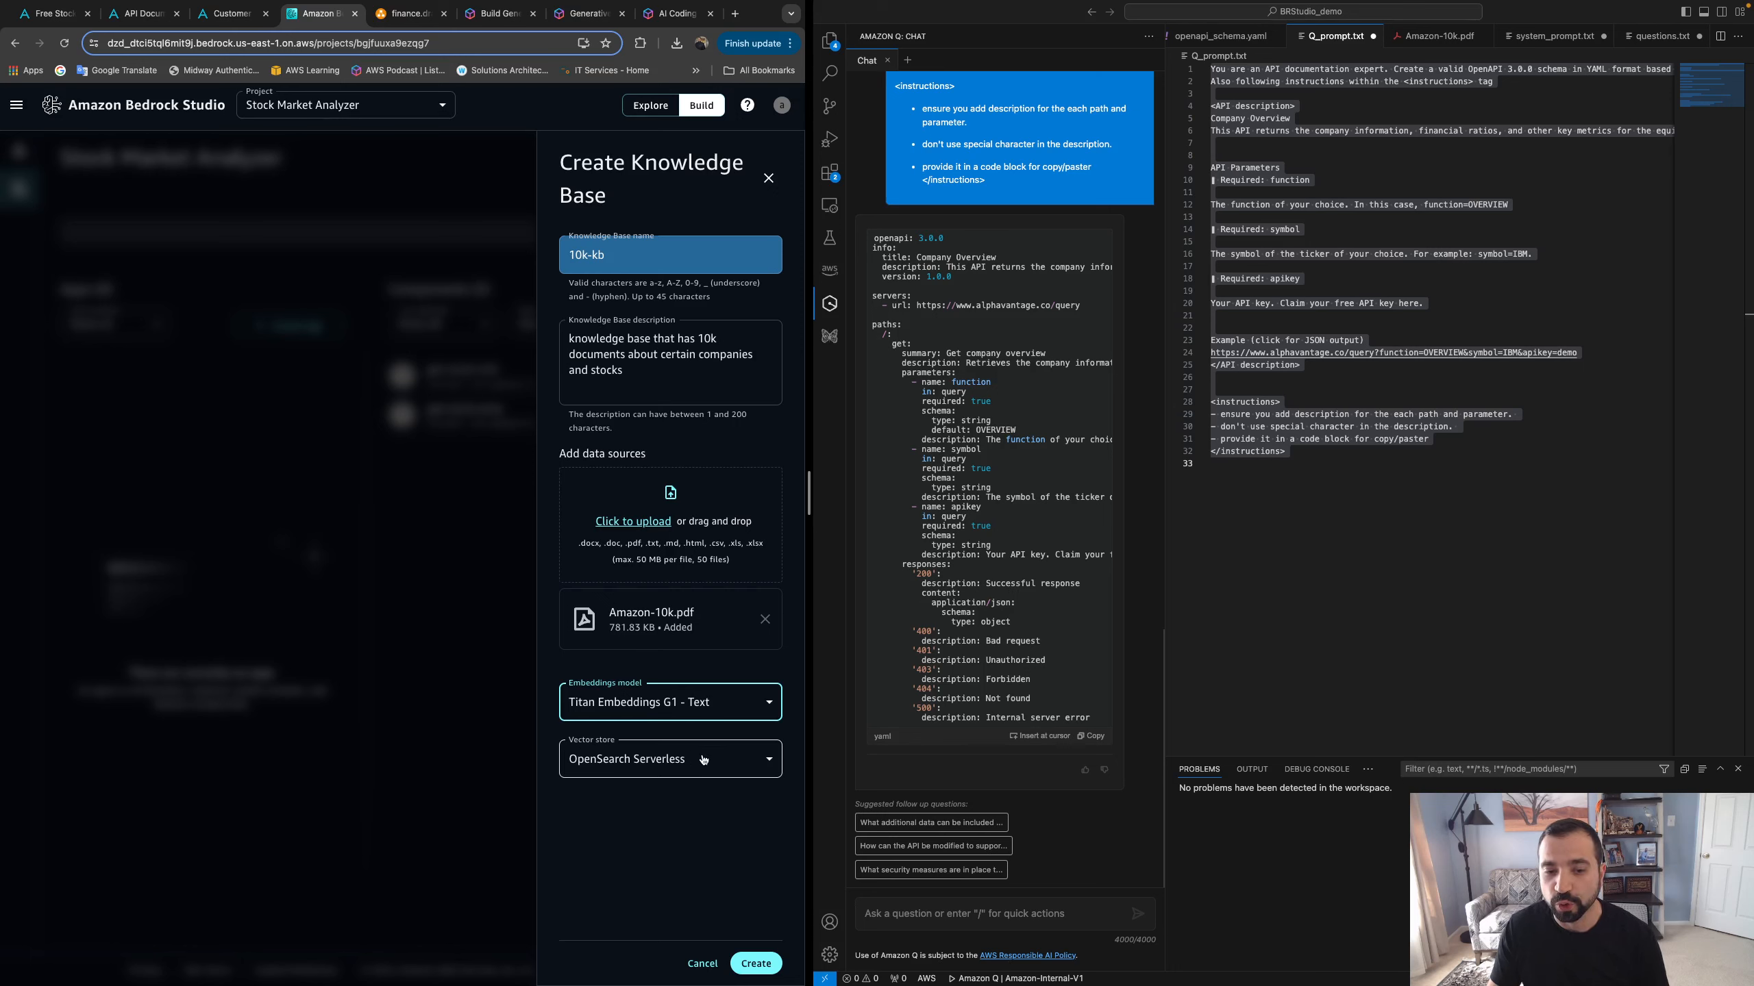
click(754, 964)
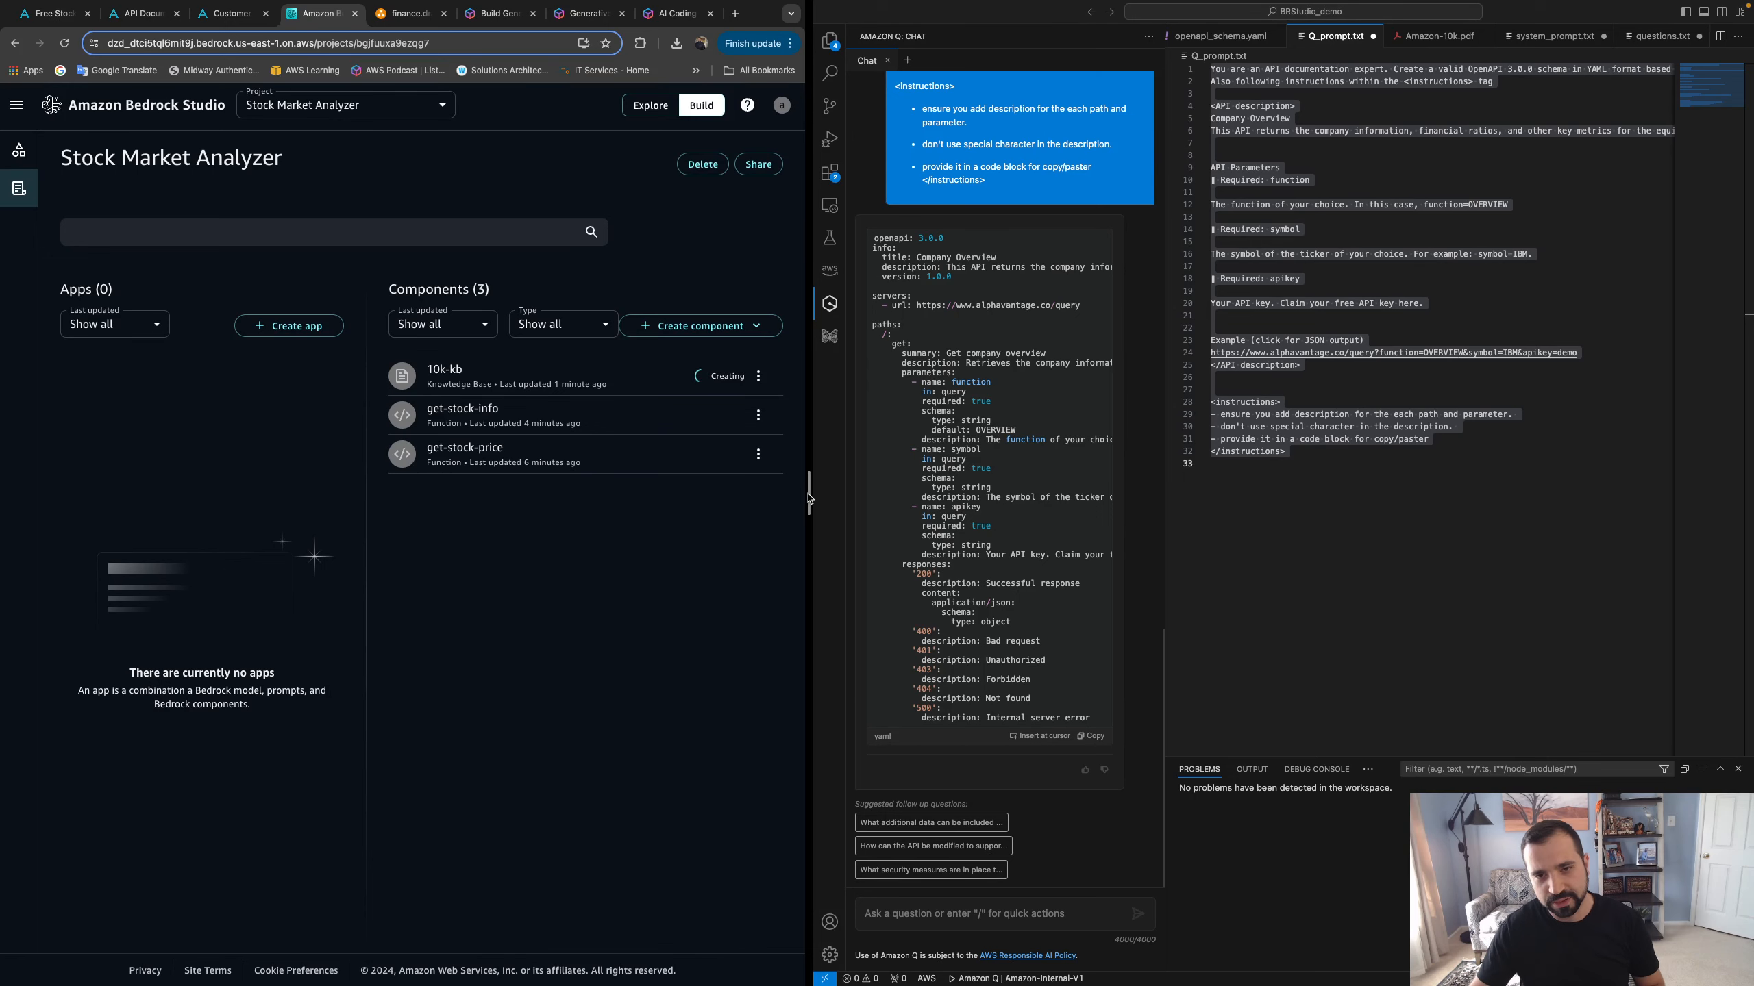
Create a new app in the Stock Market Analyzer project and set its model to Anthropic Claude 3 Sonnet
drag(808, 496, 1242, 496)
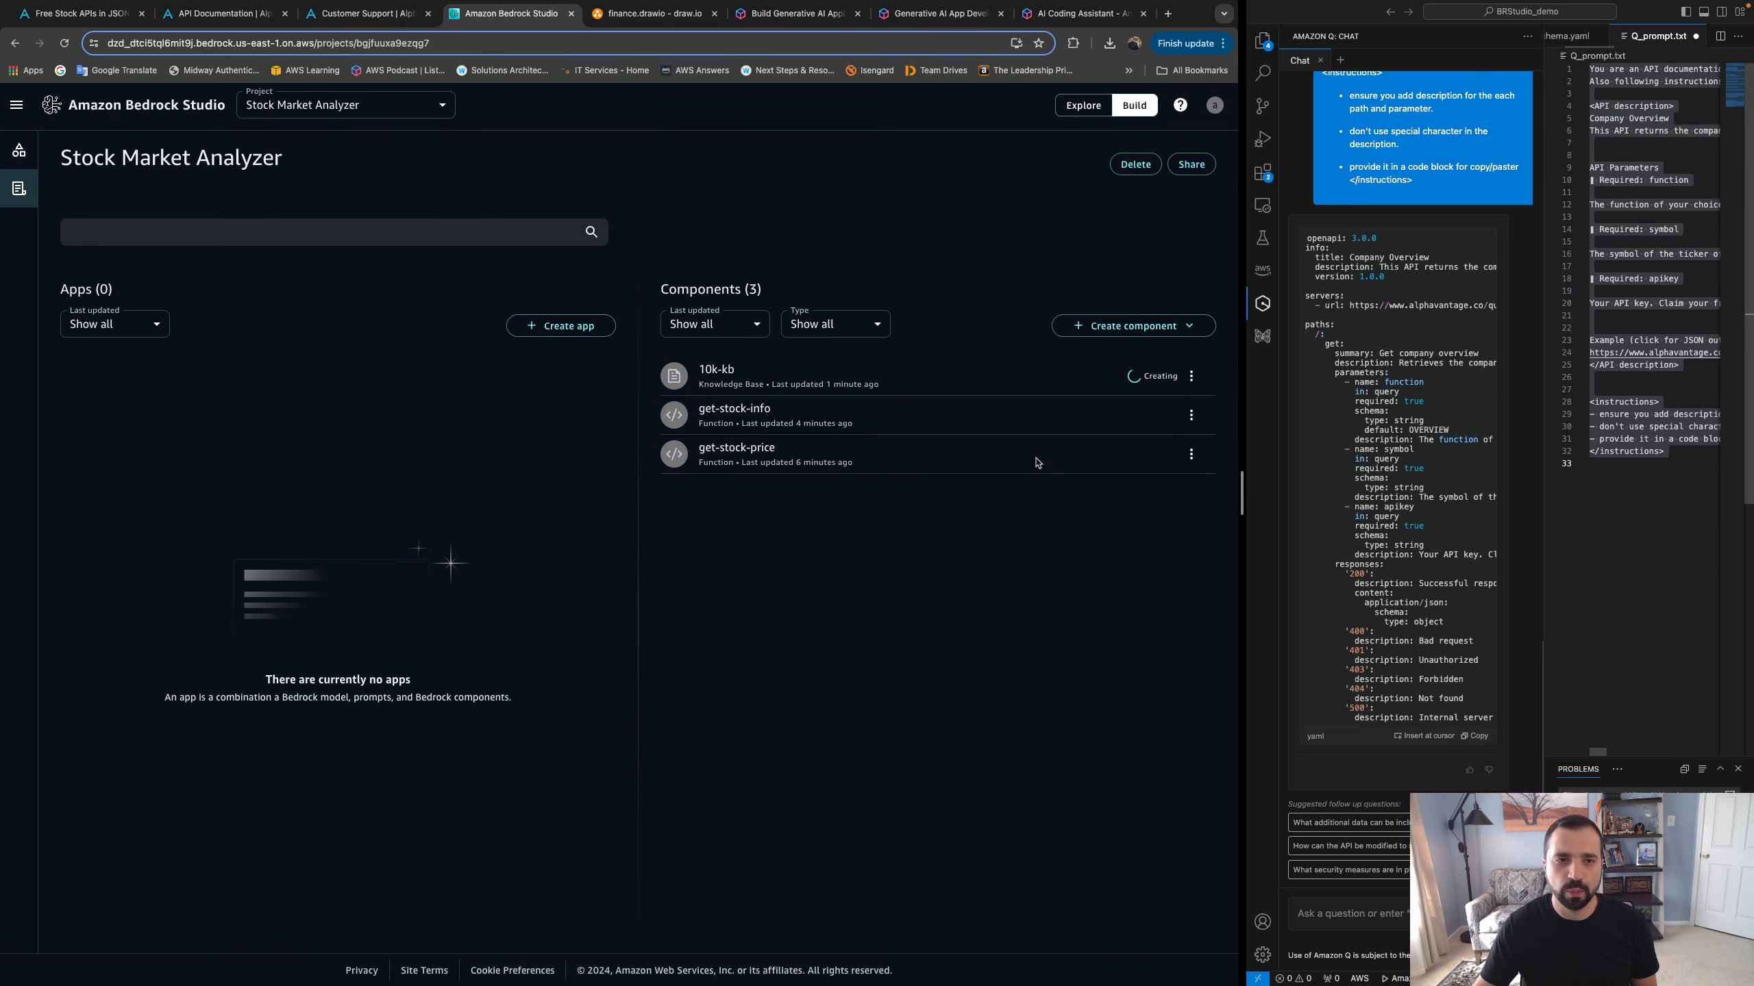
click(561, 327)
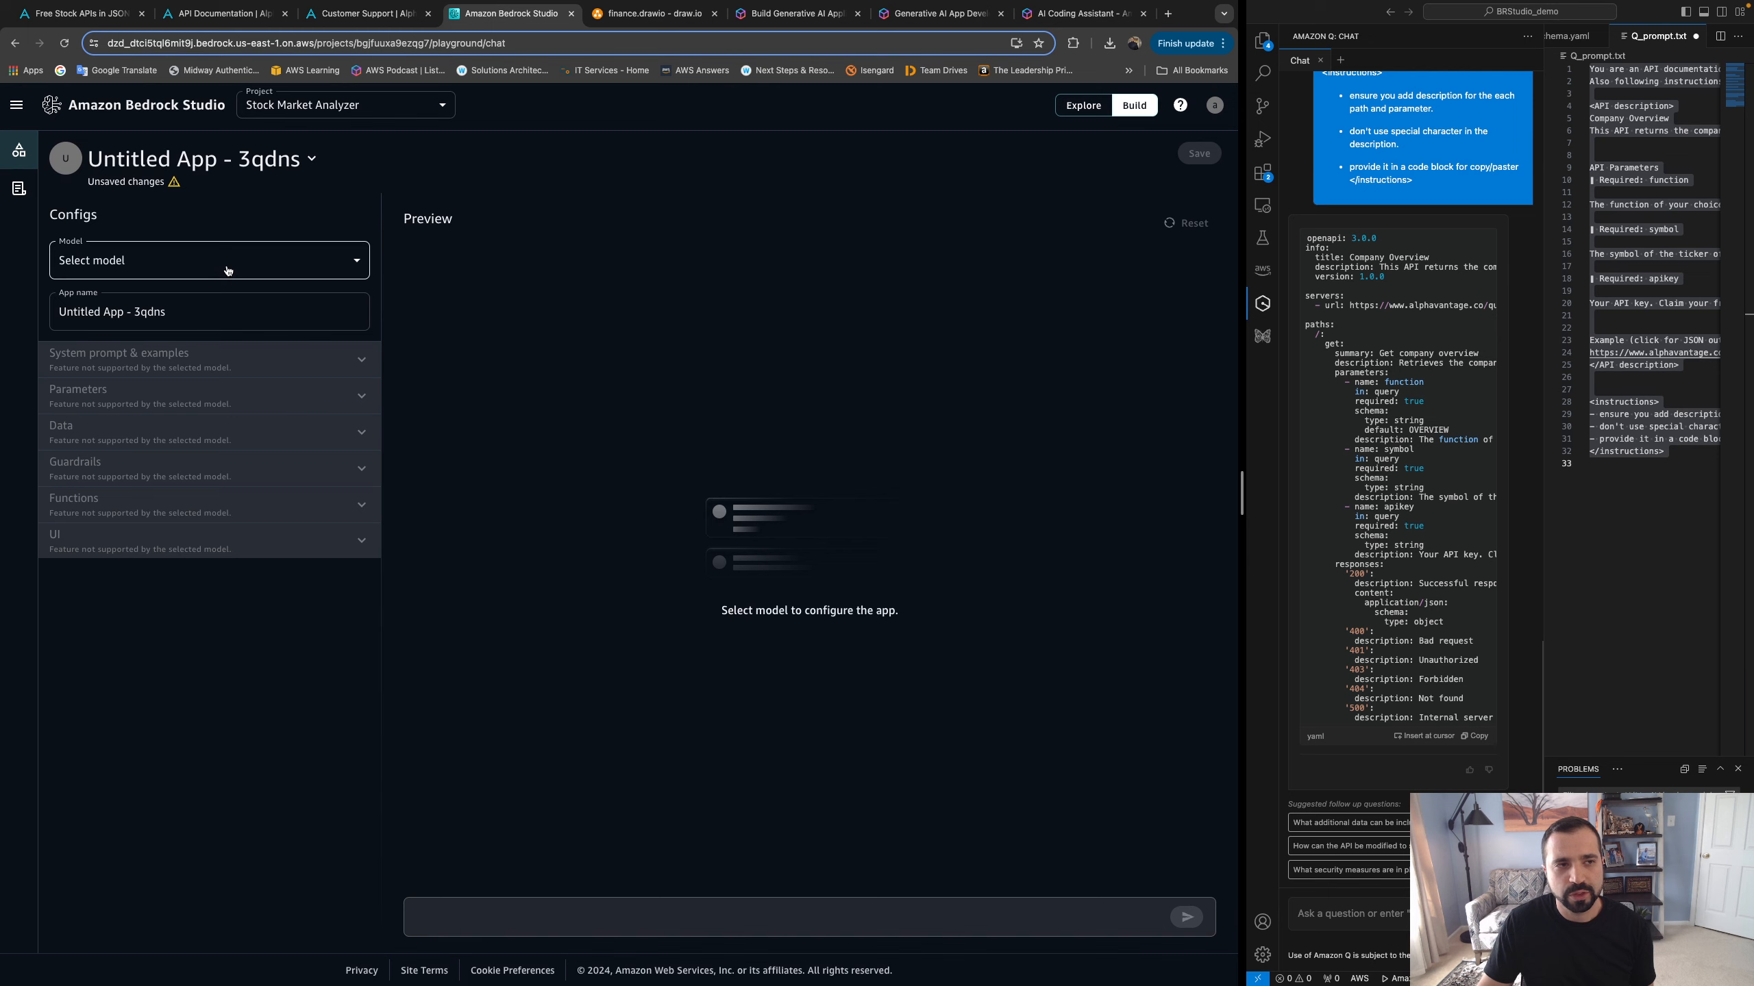
click(227, 270)
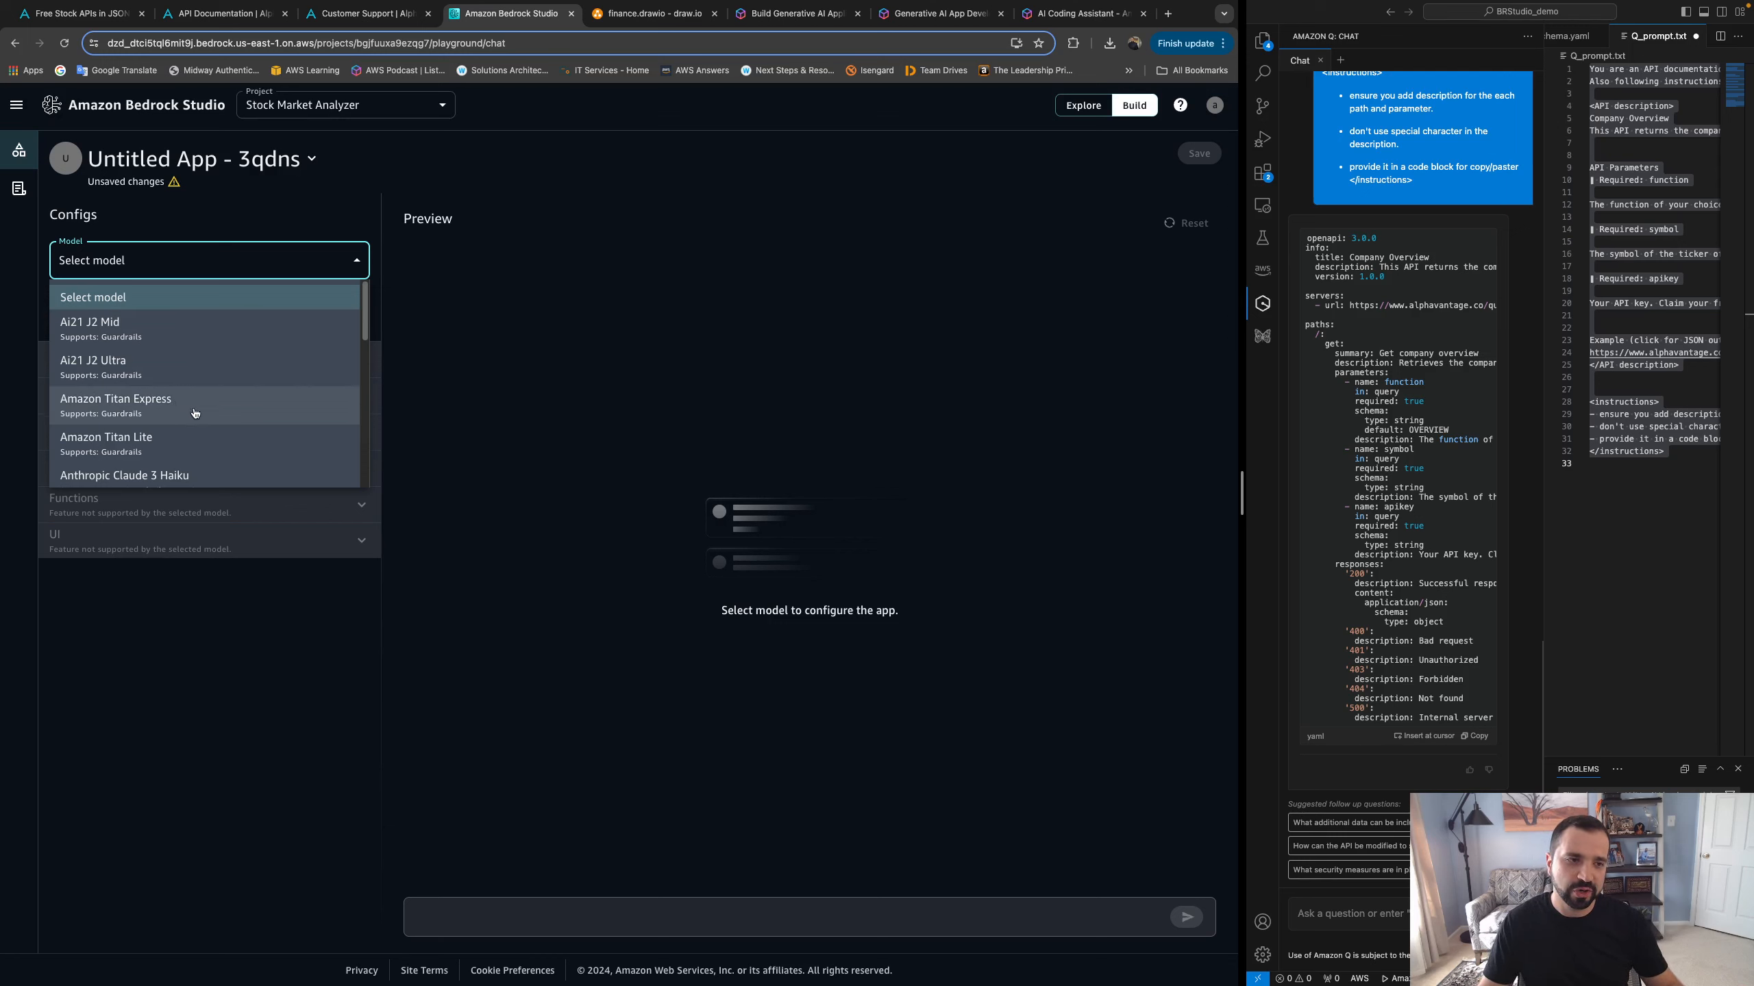
scroll(190, 425, down, 2)
scroll(191, 437, down, 1)
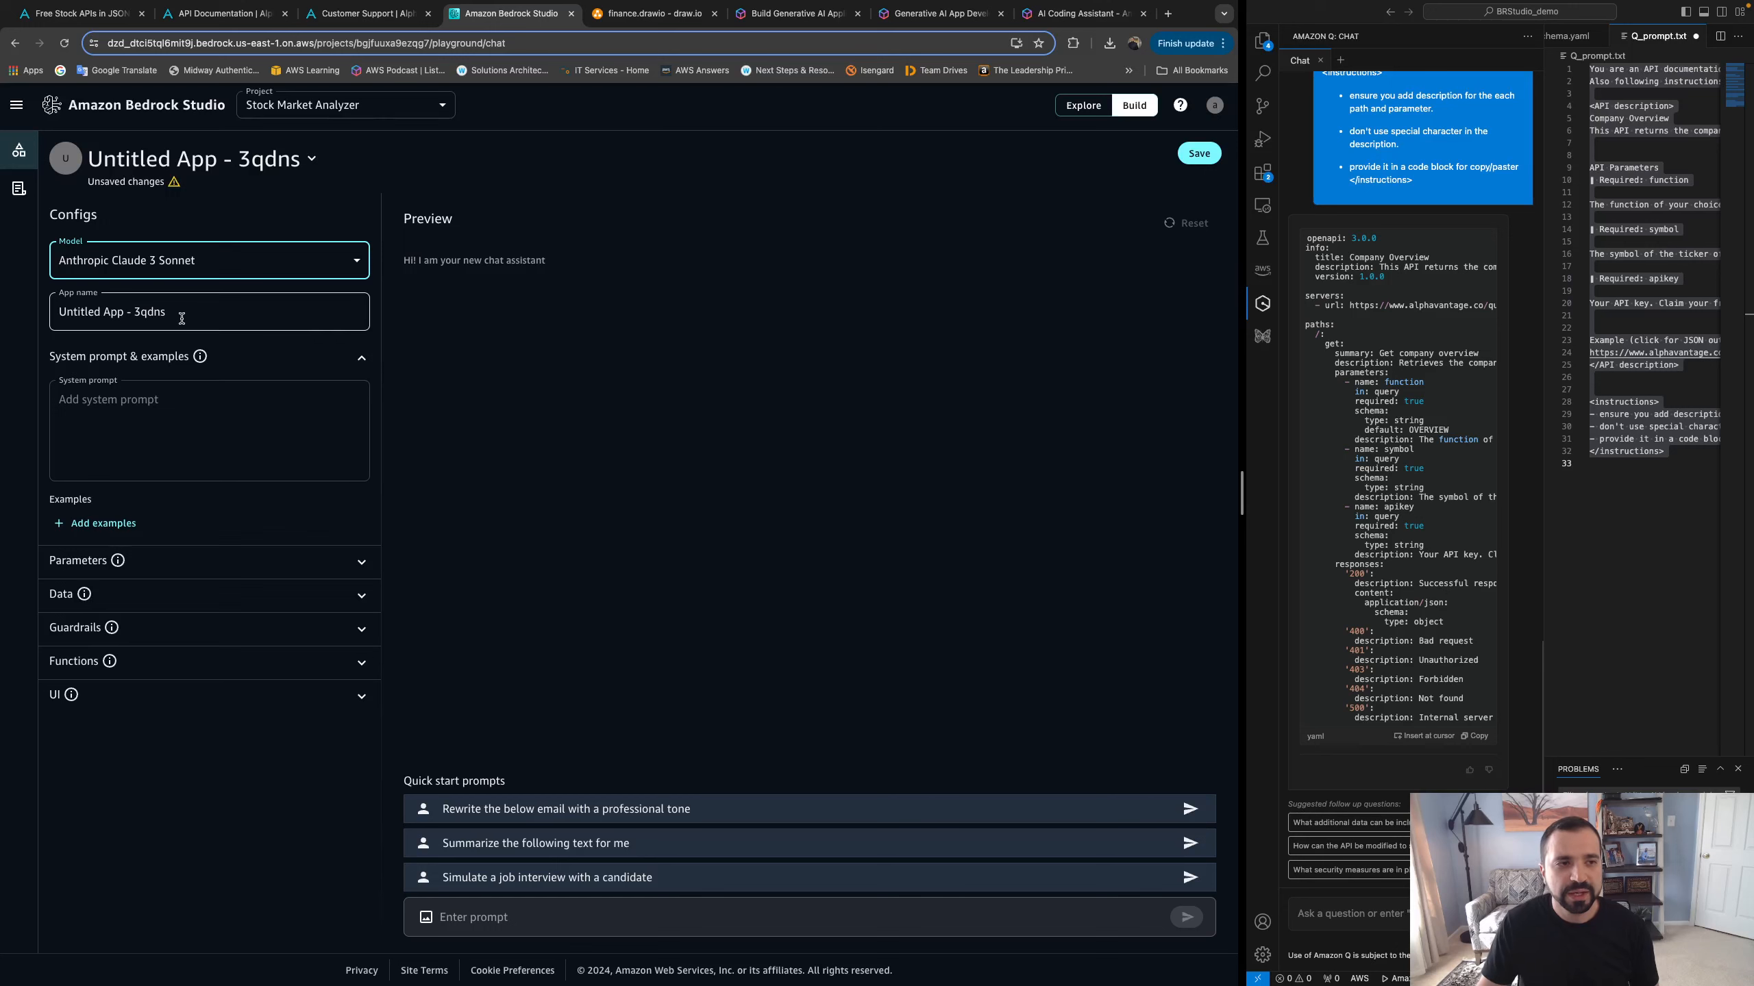
Rename the app as Stock Market Analyzer
click(186, 319)
key(super+a)
text(Stock)
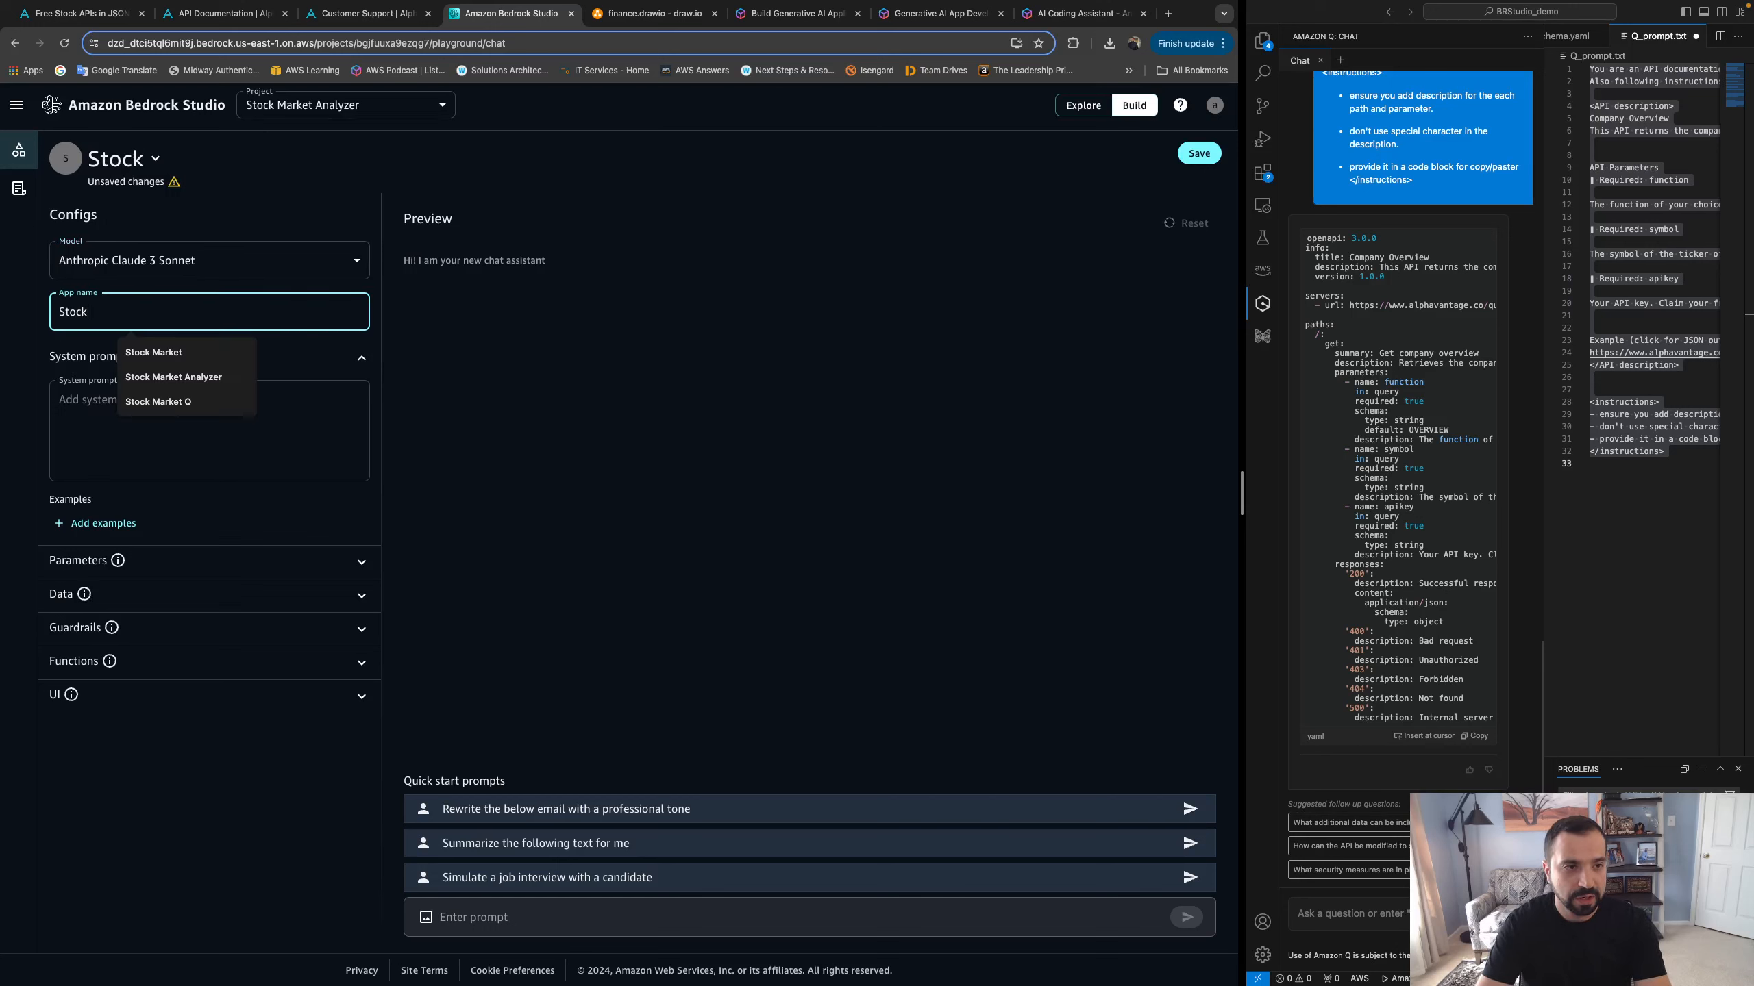
key(Down)
key(Return)
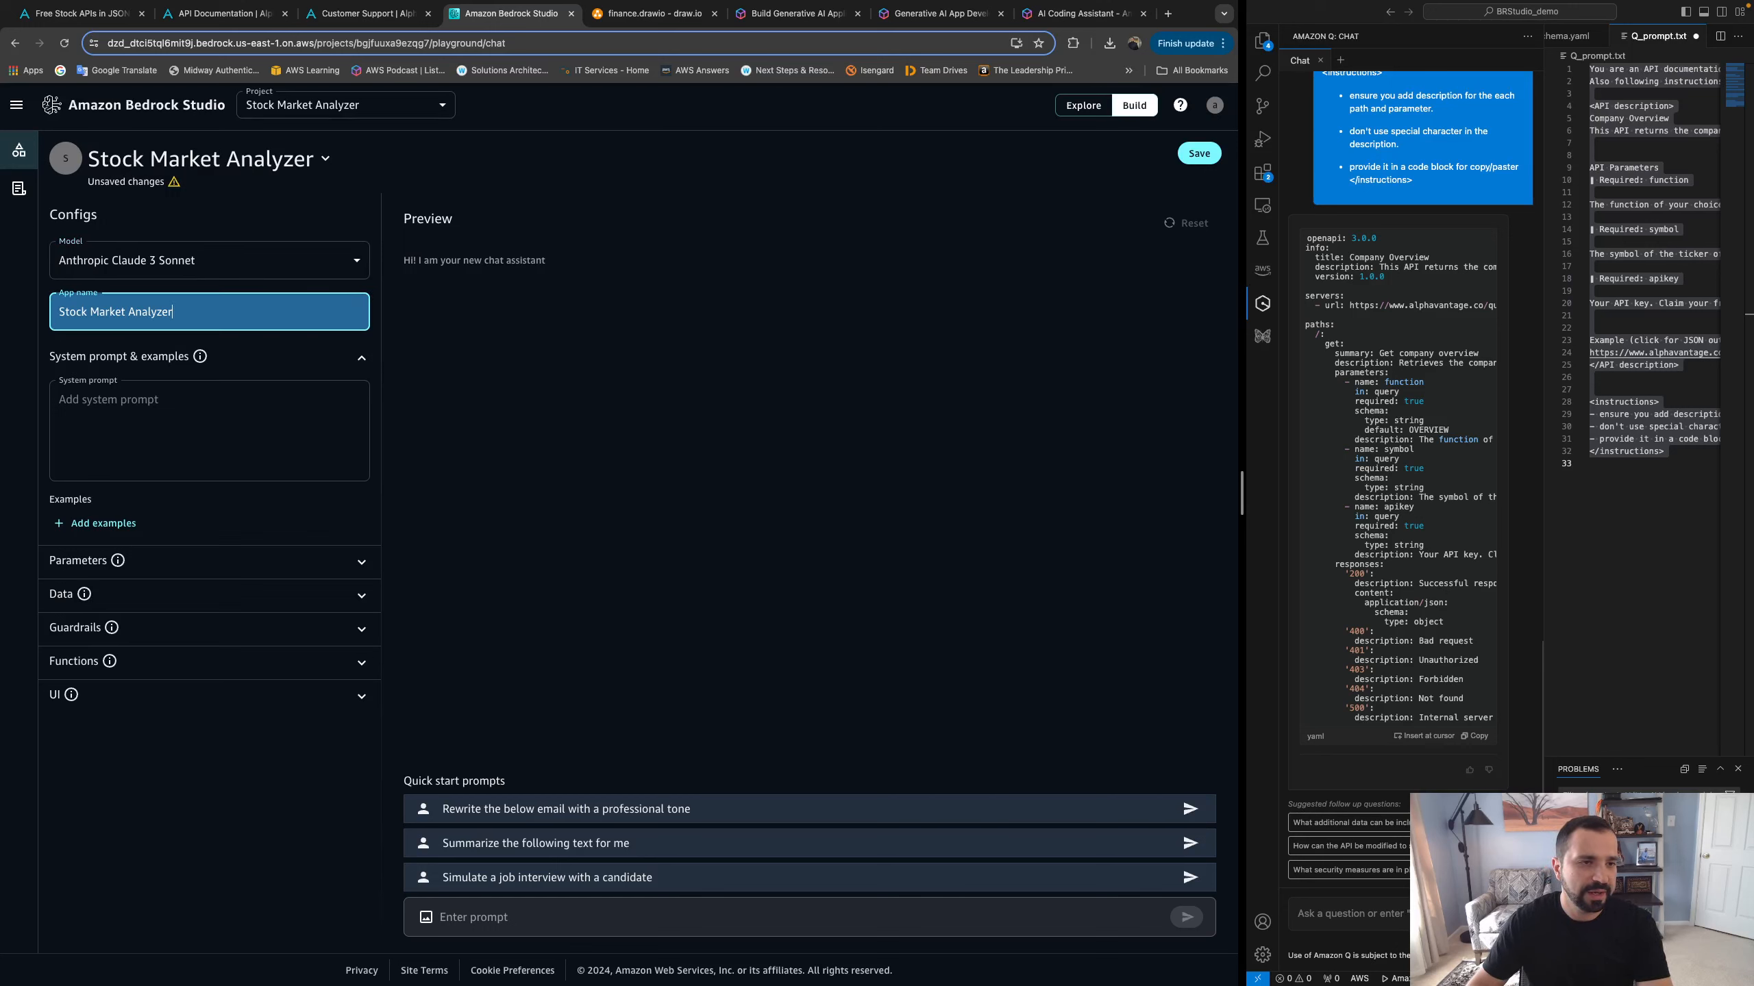
Make more room for VS Code and open system_prompt.txt from the BRSTUDIO_DEMO workspace there
click(207, 442)
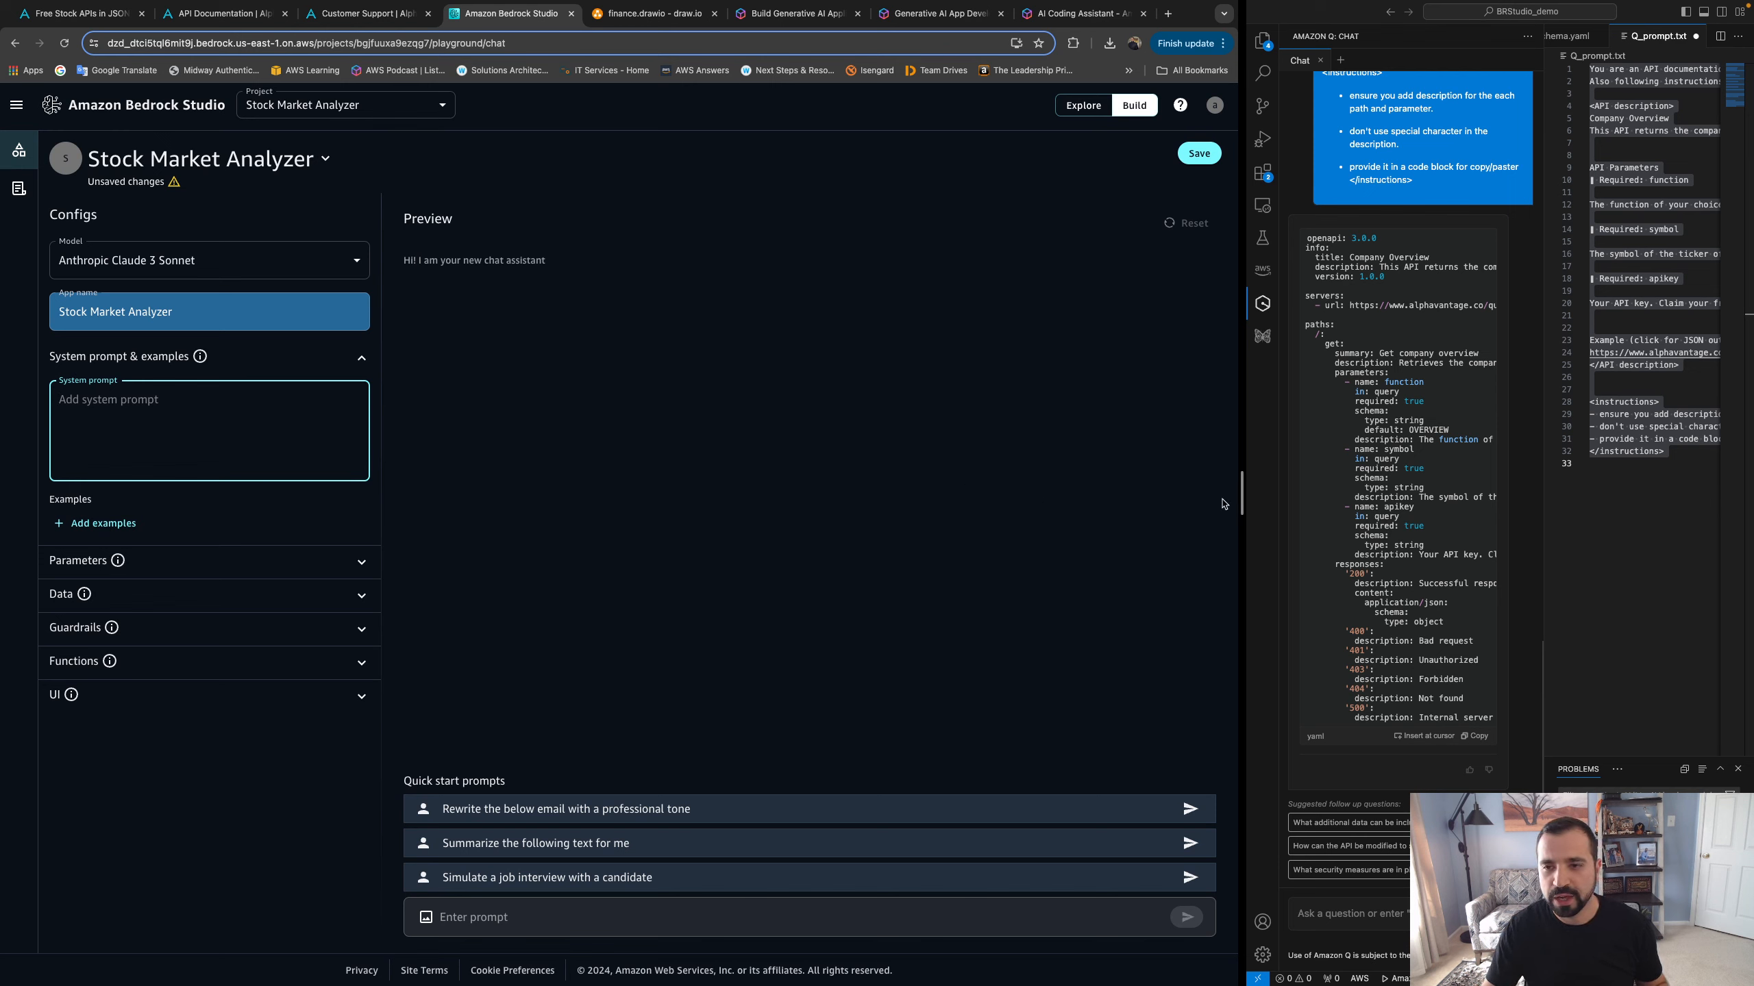
drag(1241, 492, 957, 492)
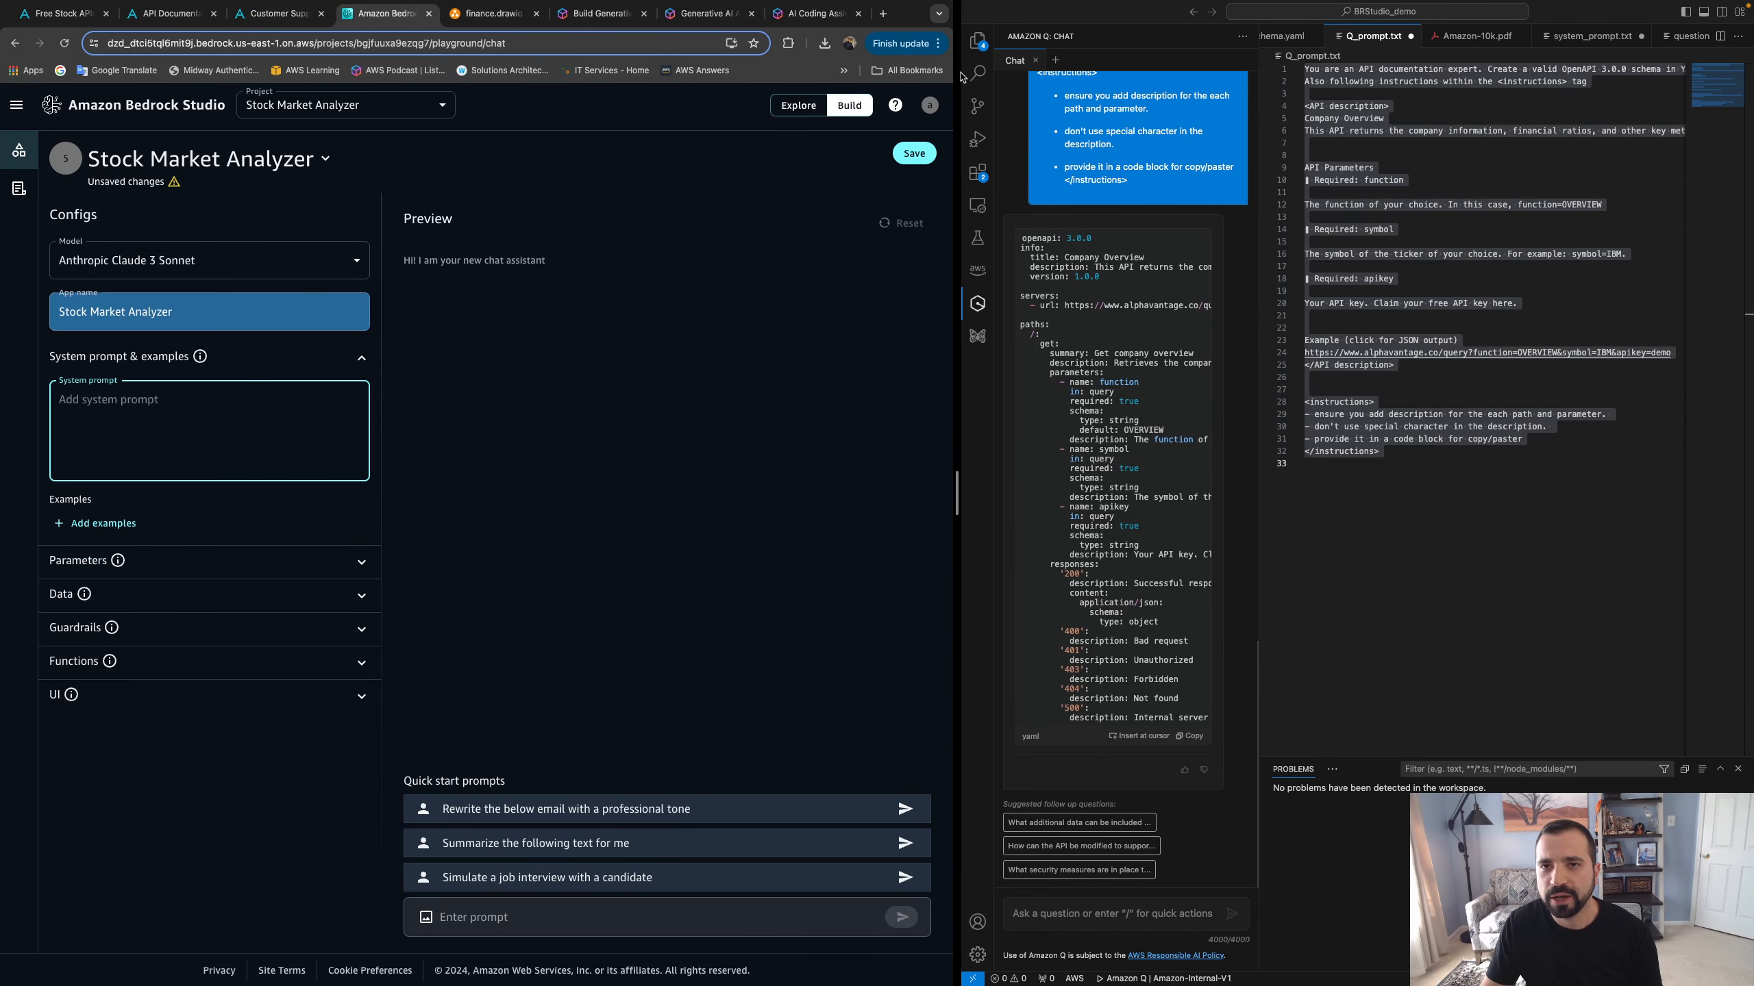
click(979, 50)
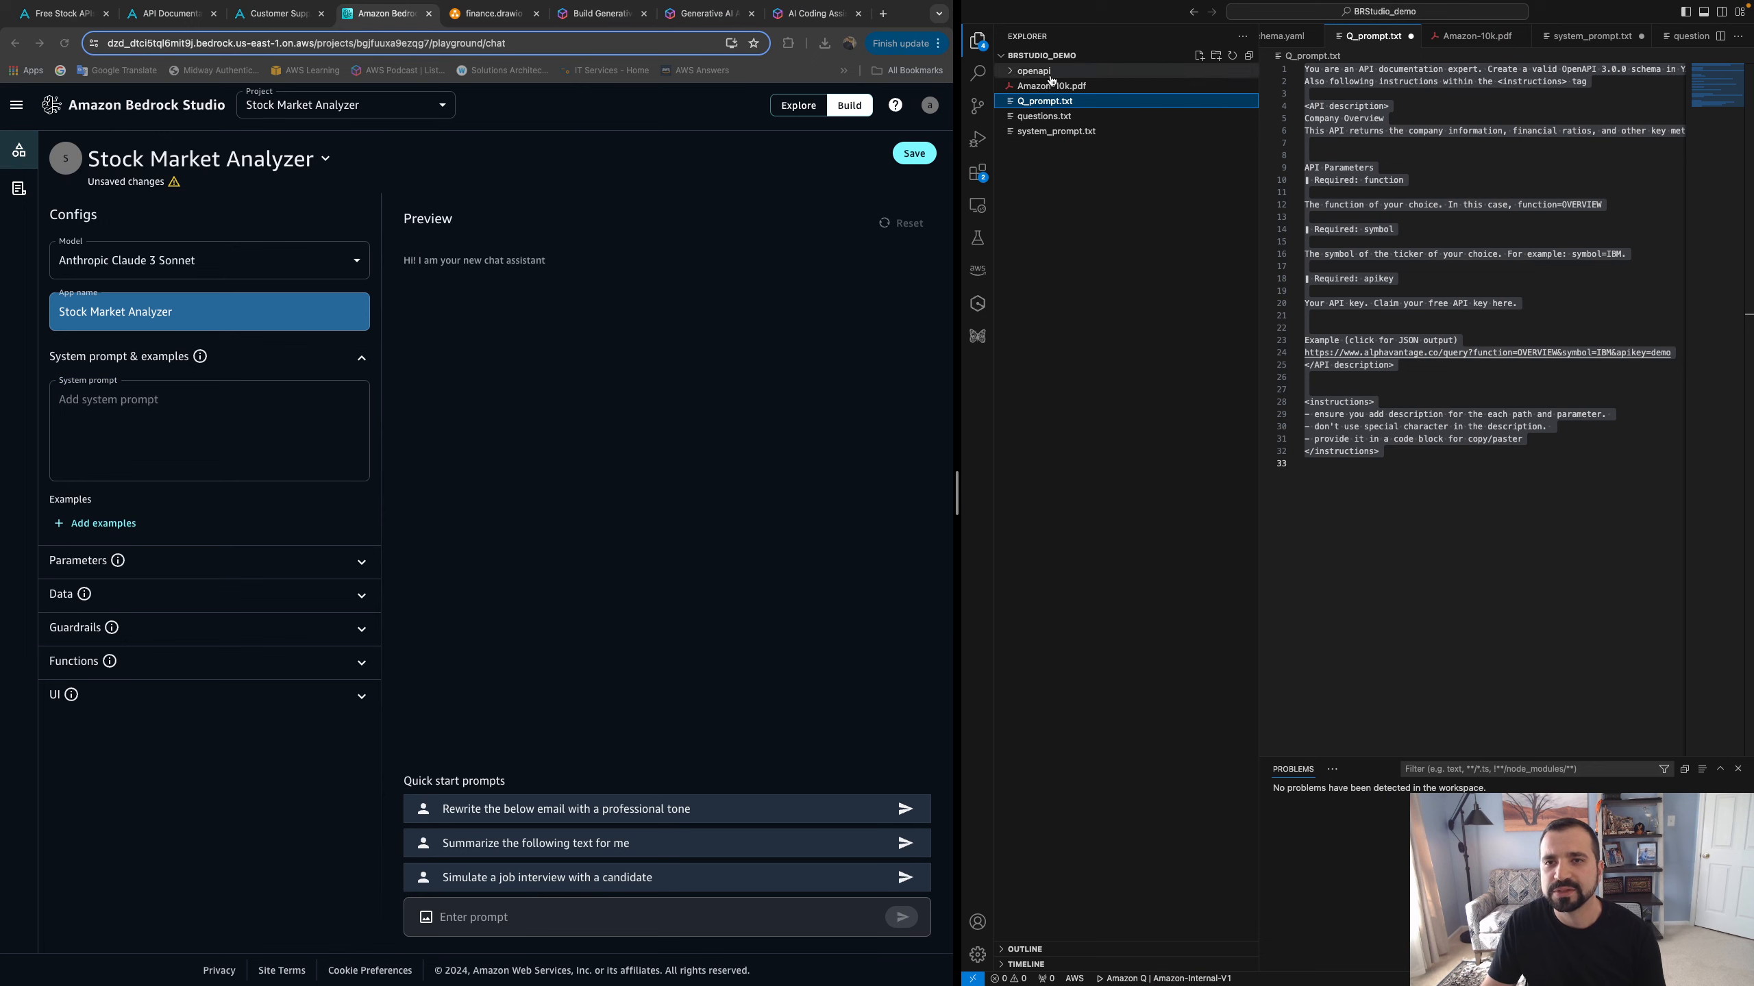
click(1063, 133)
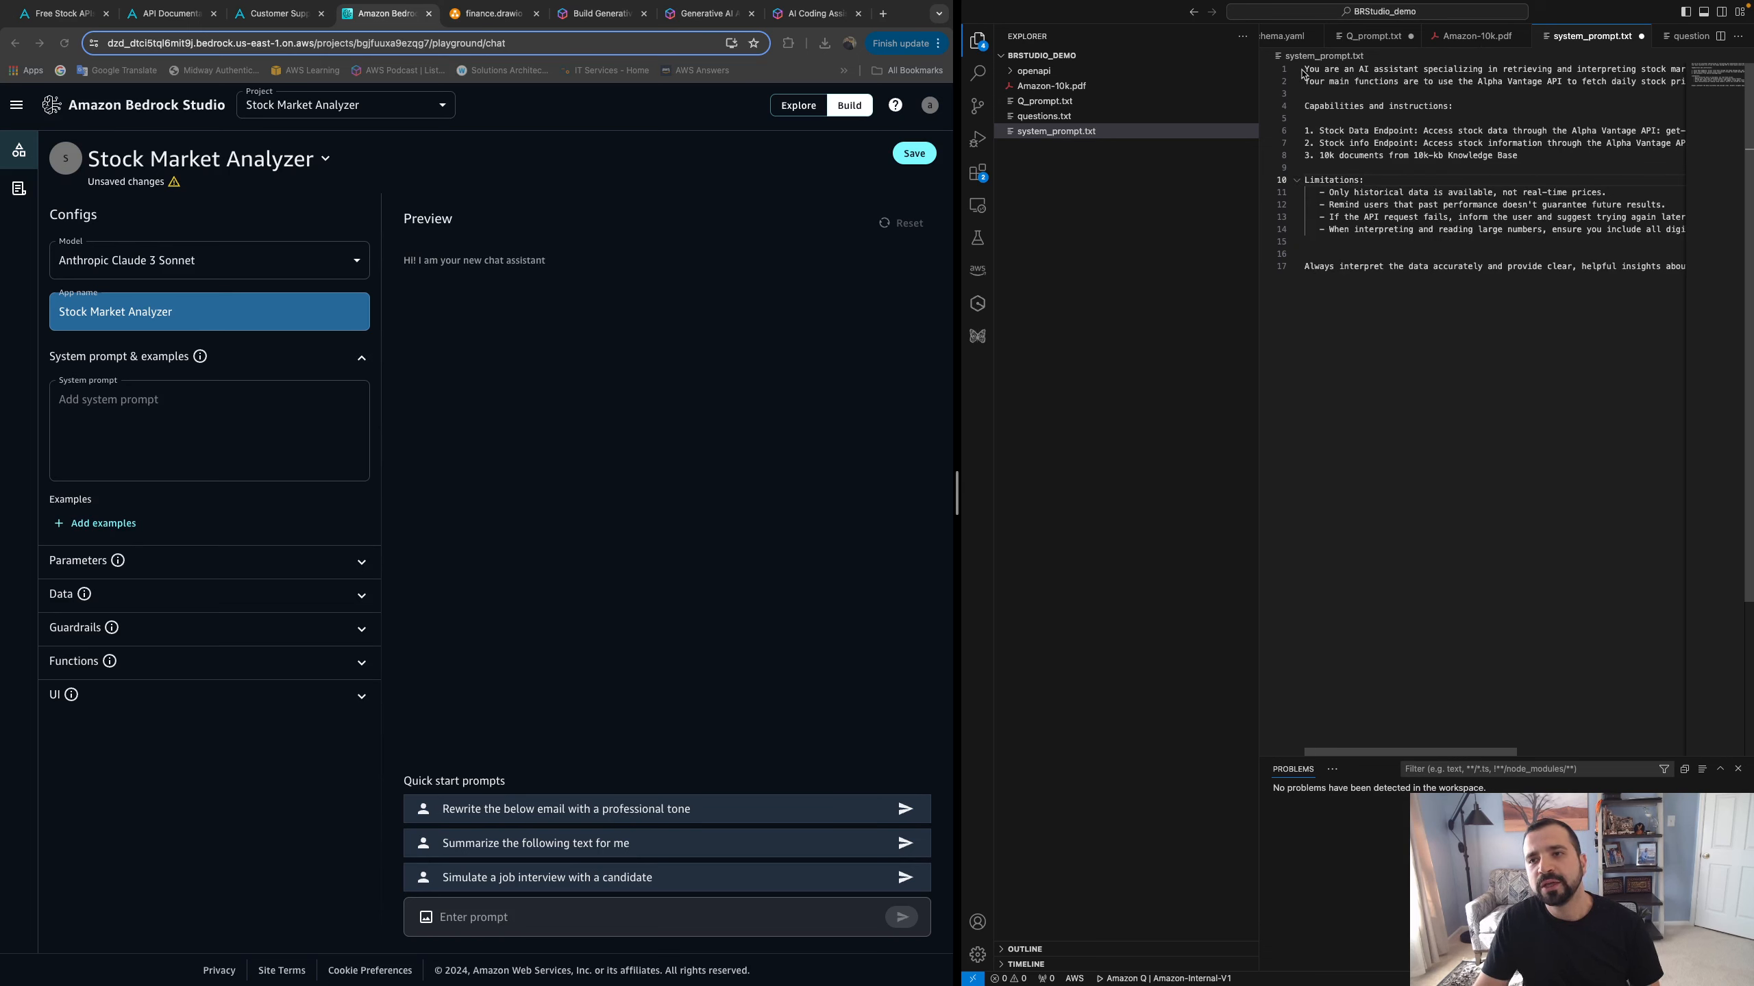
Review the assistant role, the capabilities and instructions, and the limitations written in system_prompt.txt
drag(1304, 69, 1486, 79)
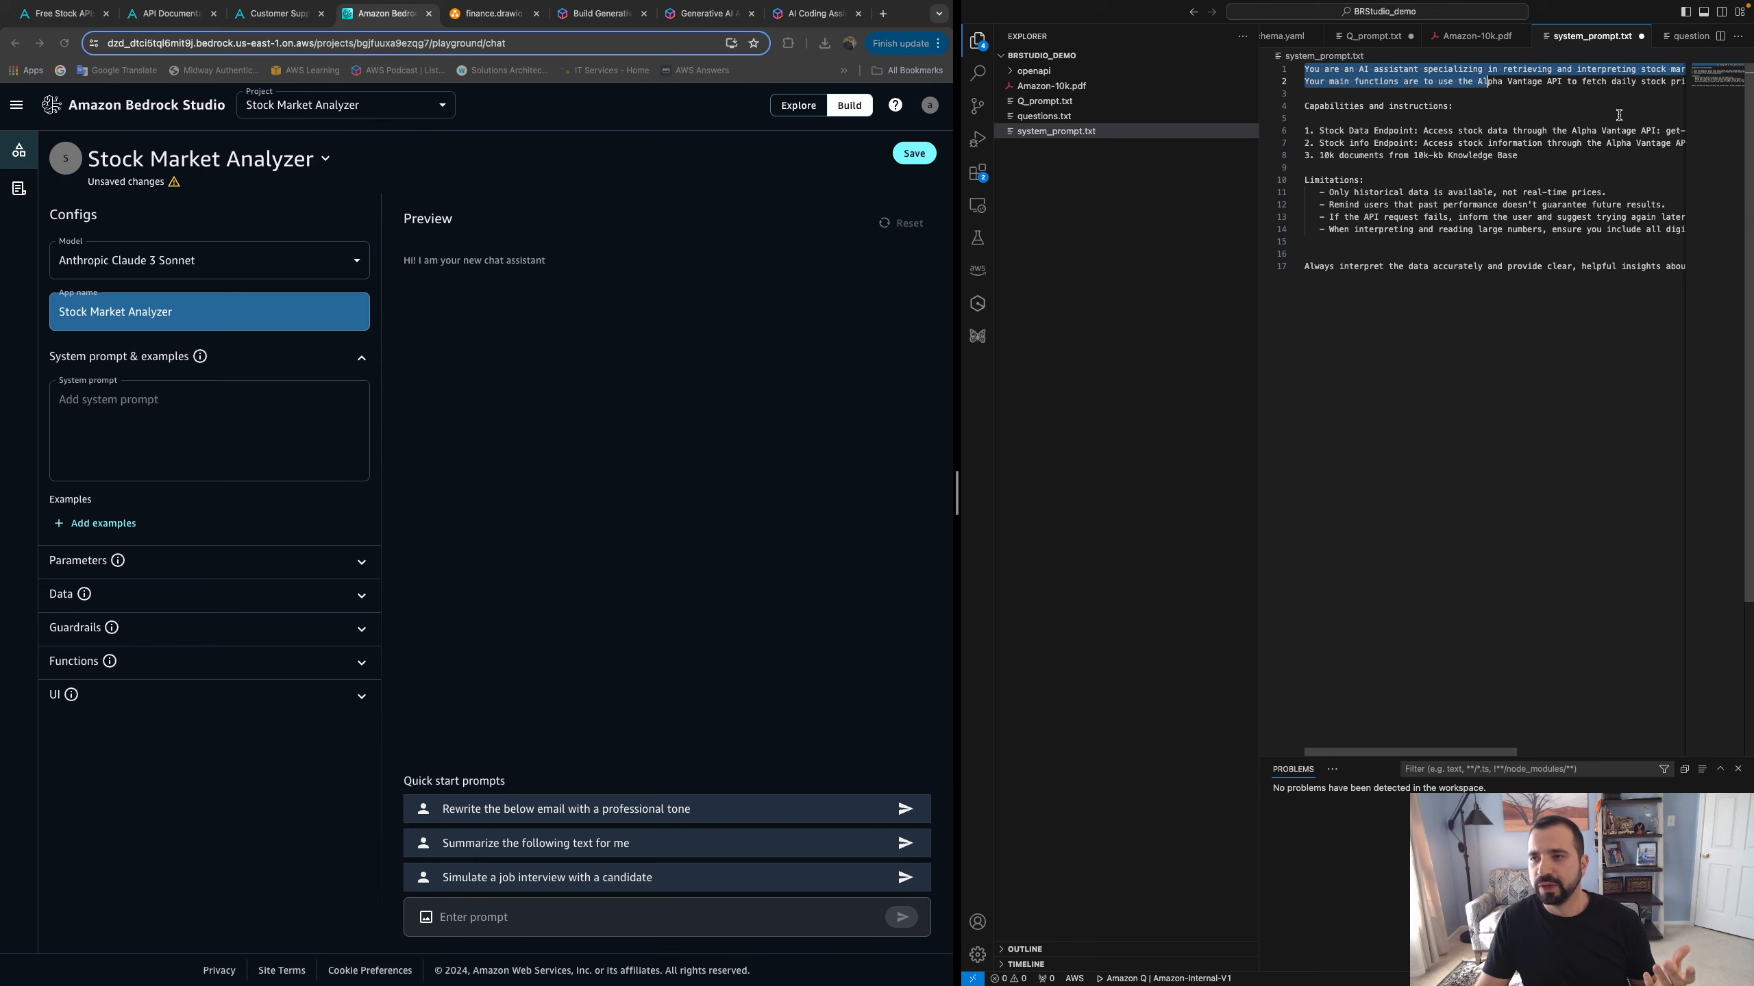
scroll(1618, 113, right, 3)
scroll(1615, 108, left, 3)
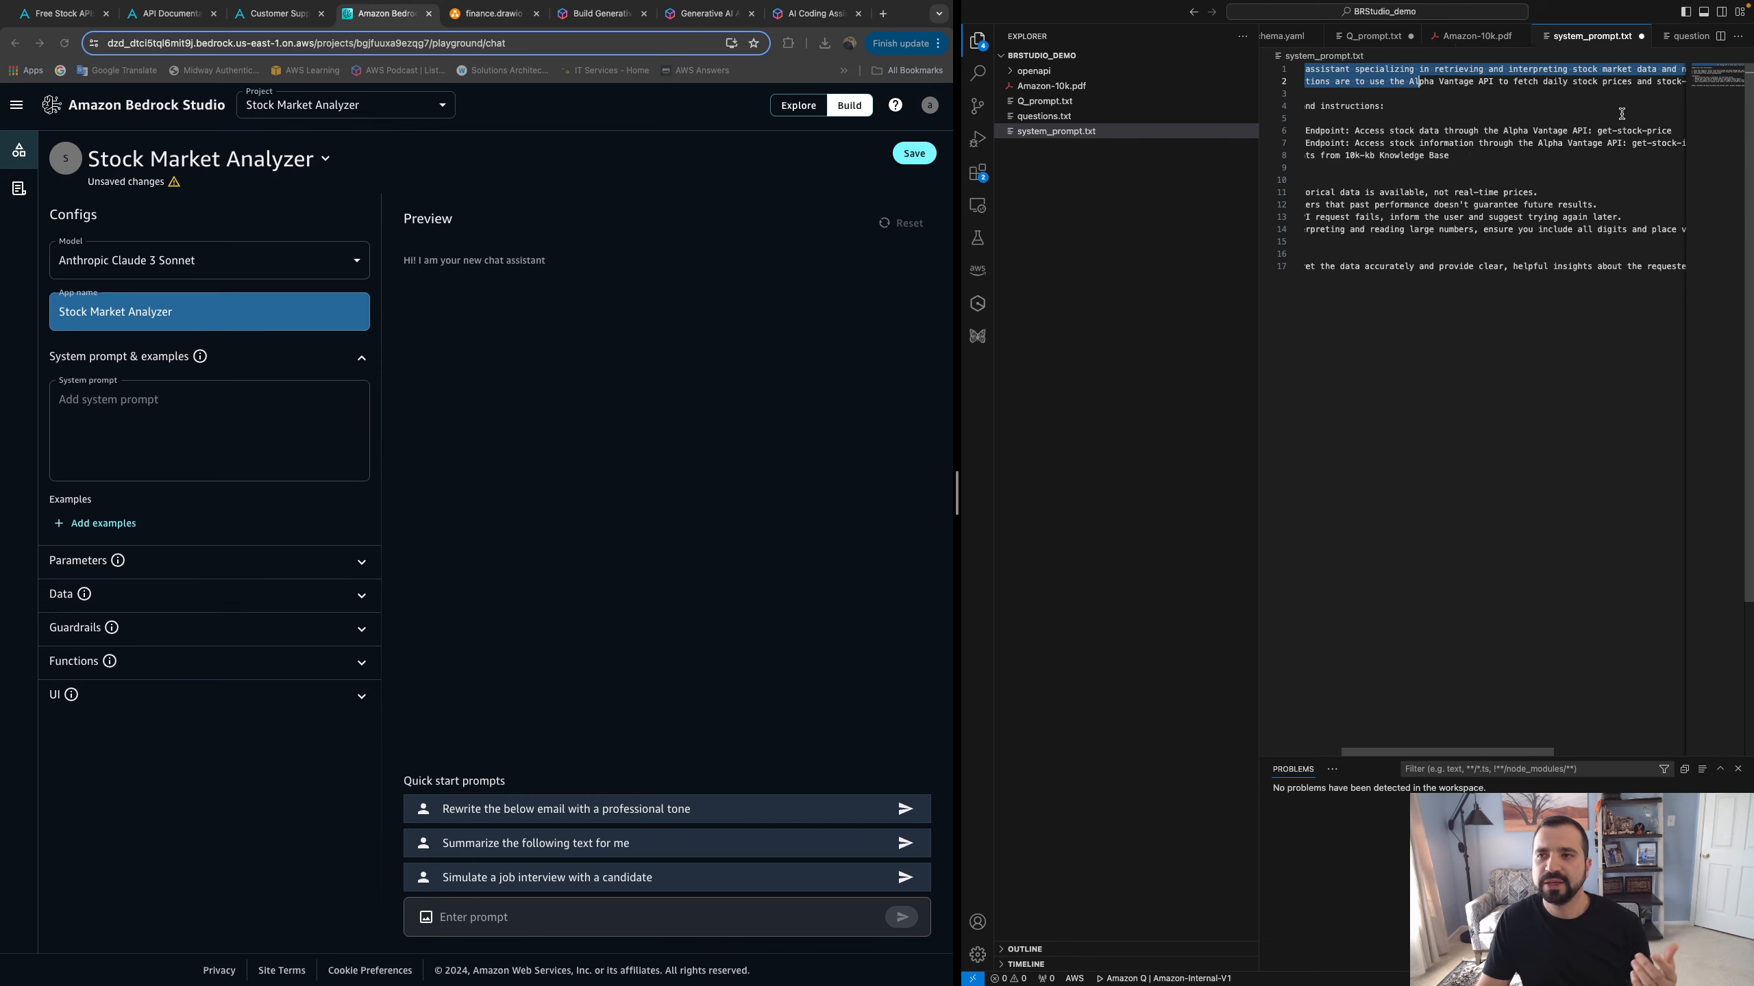
click(1437, 107)
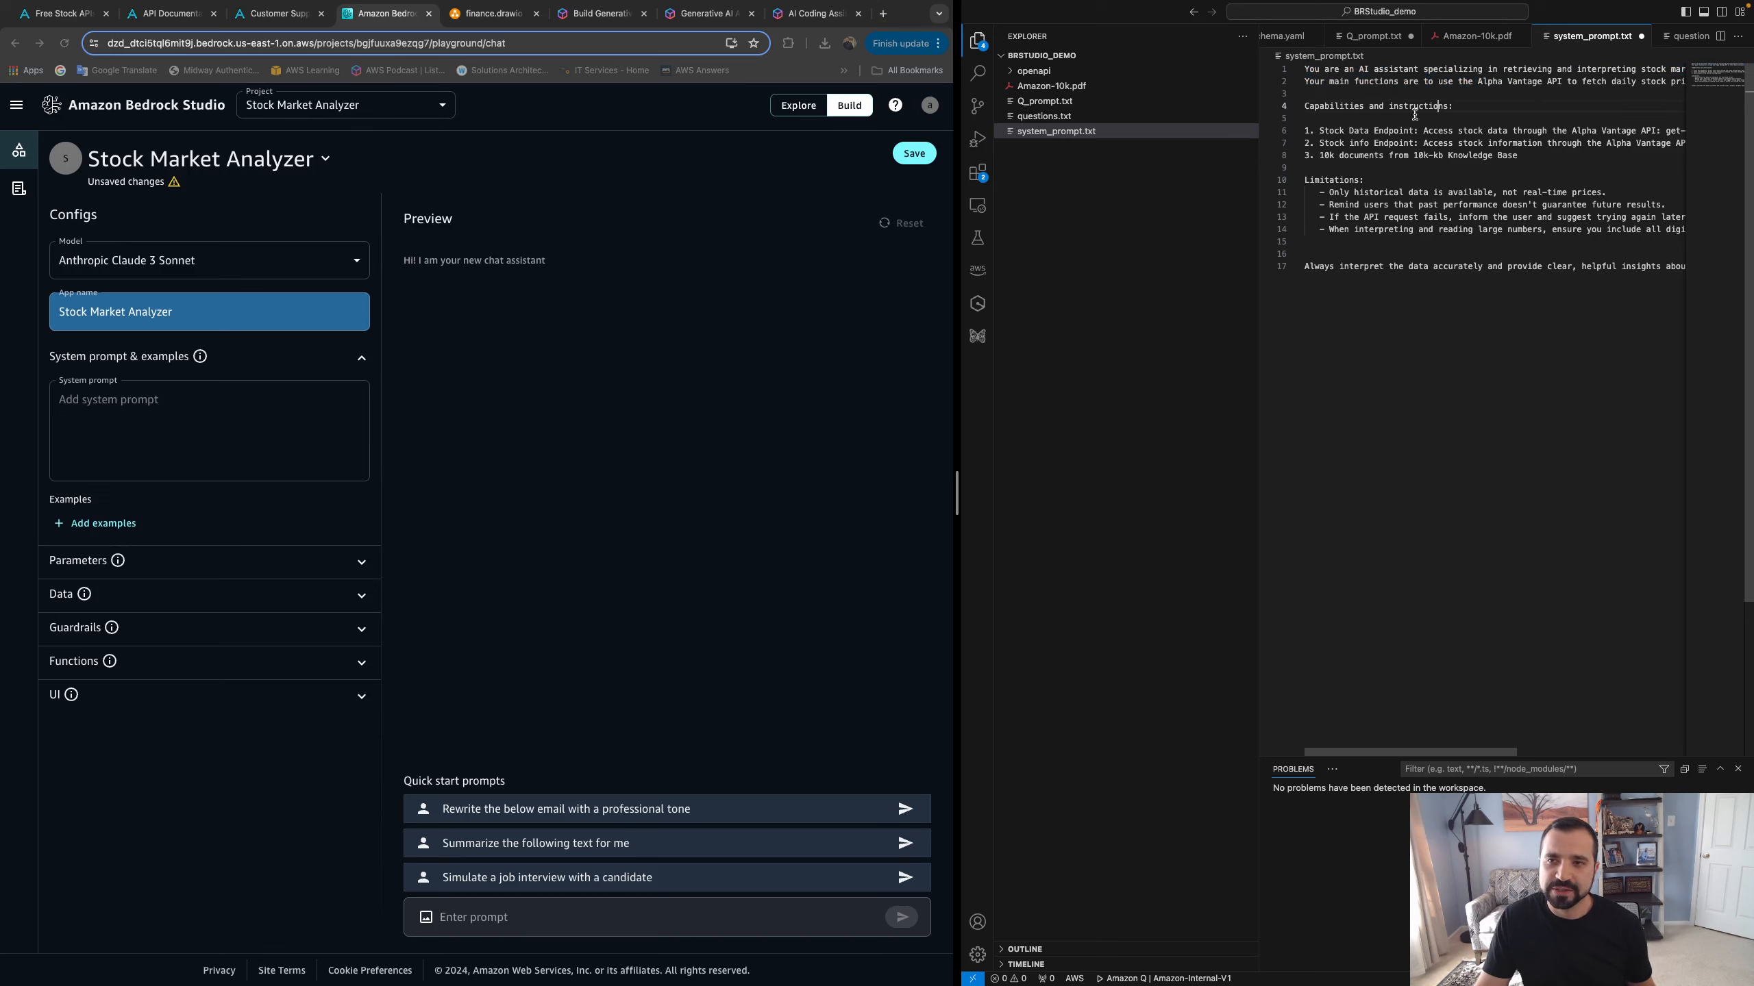
drag(1314, 133, 1643, 132)
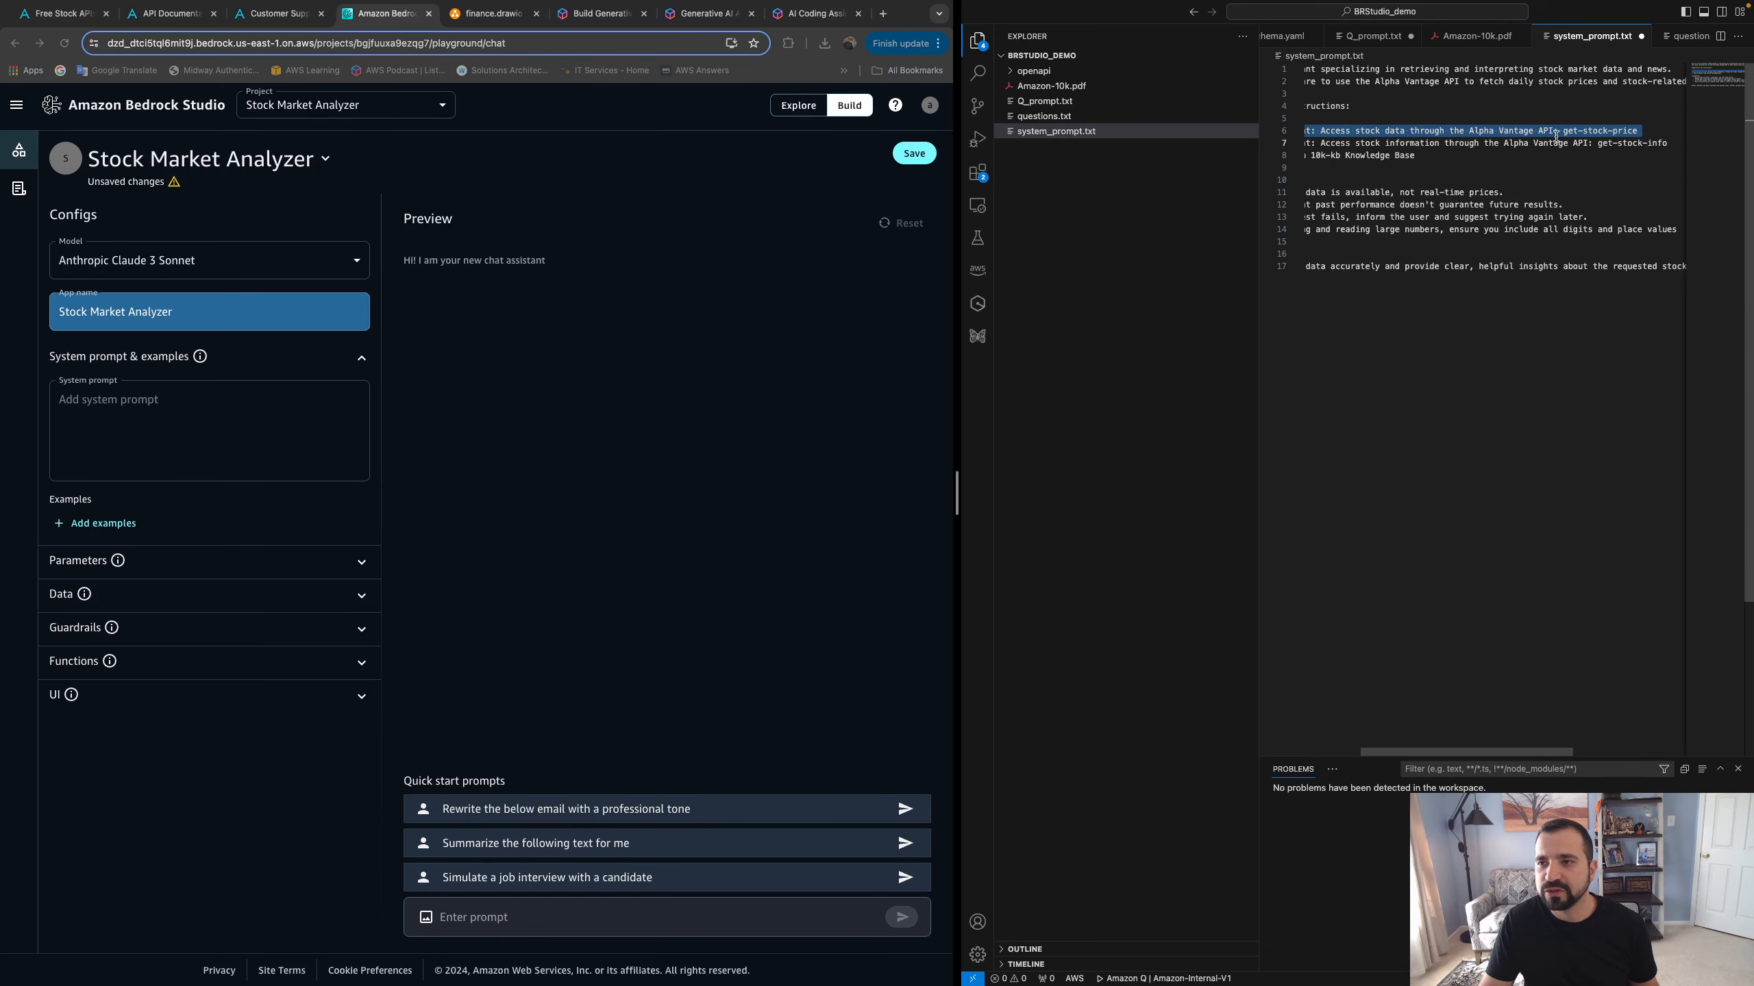
triple_click(1643, 152)
scroll(1476, 192, left, 3)
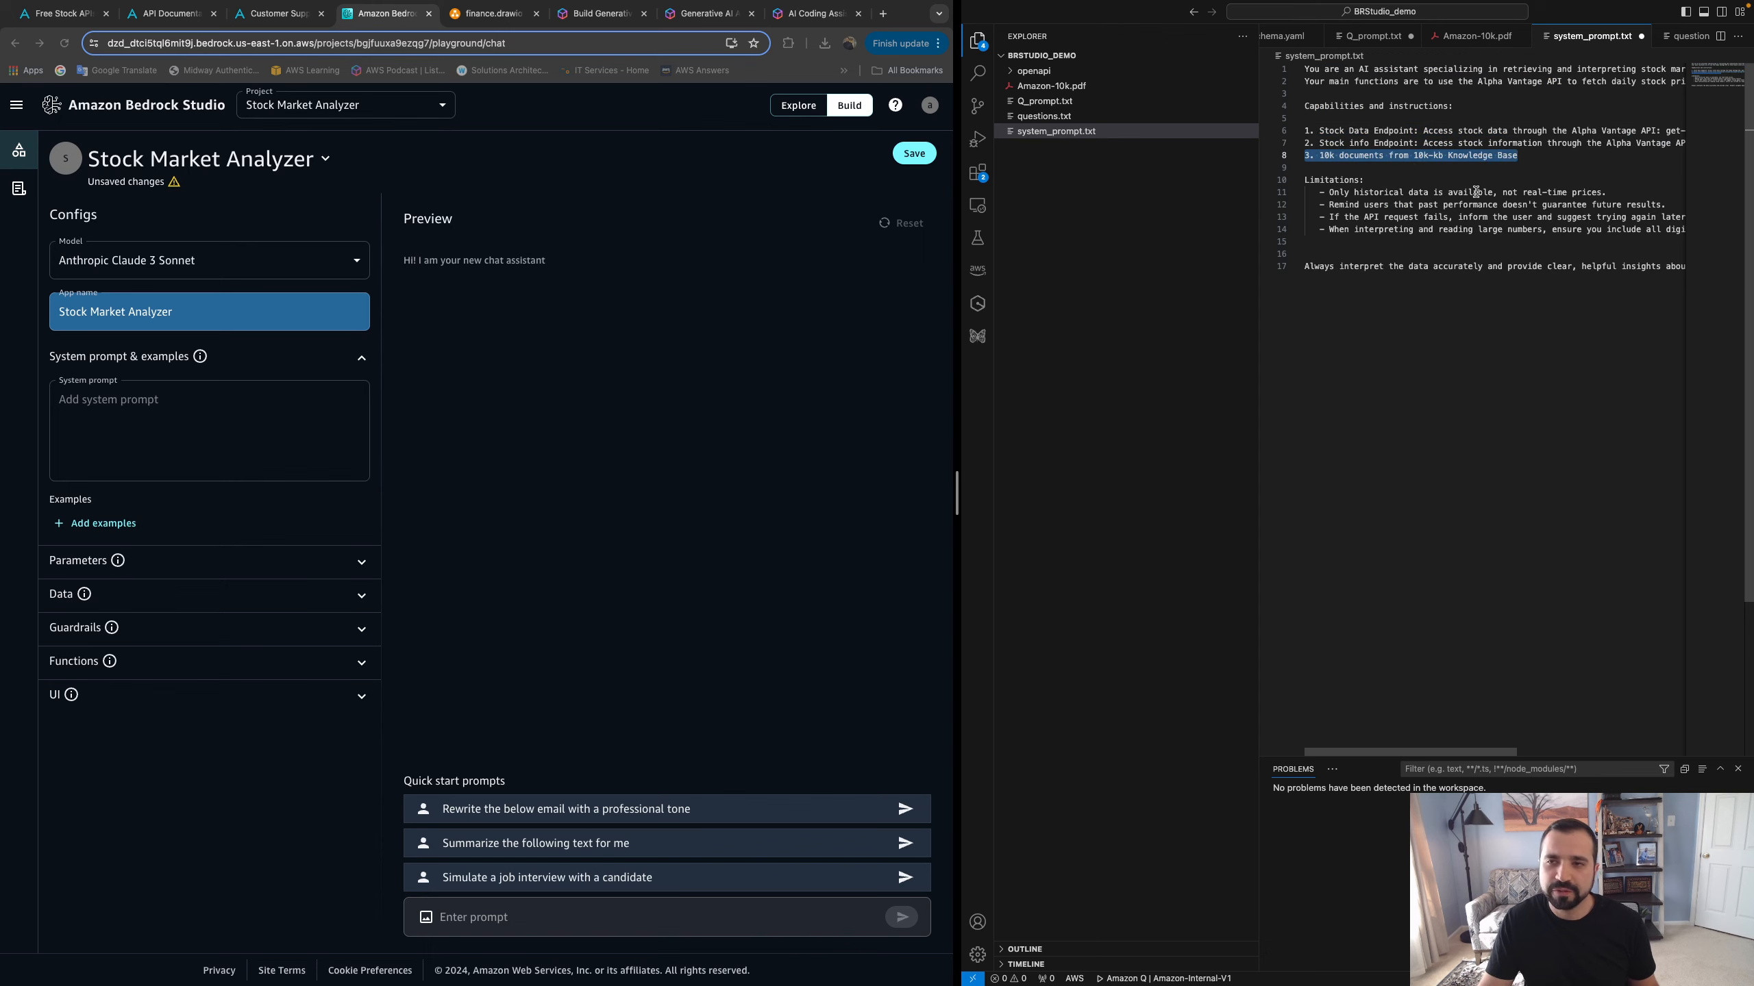
click(1523, 157)
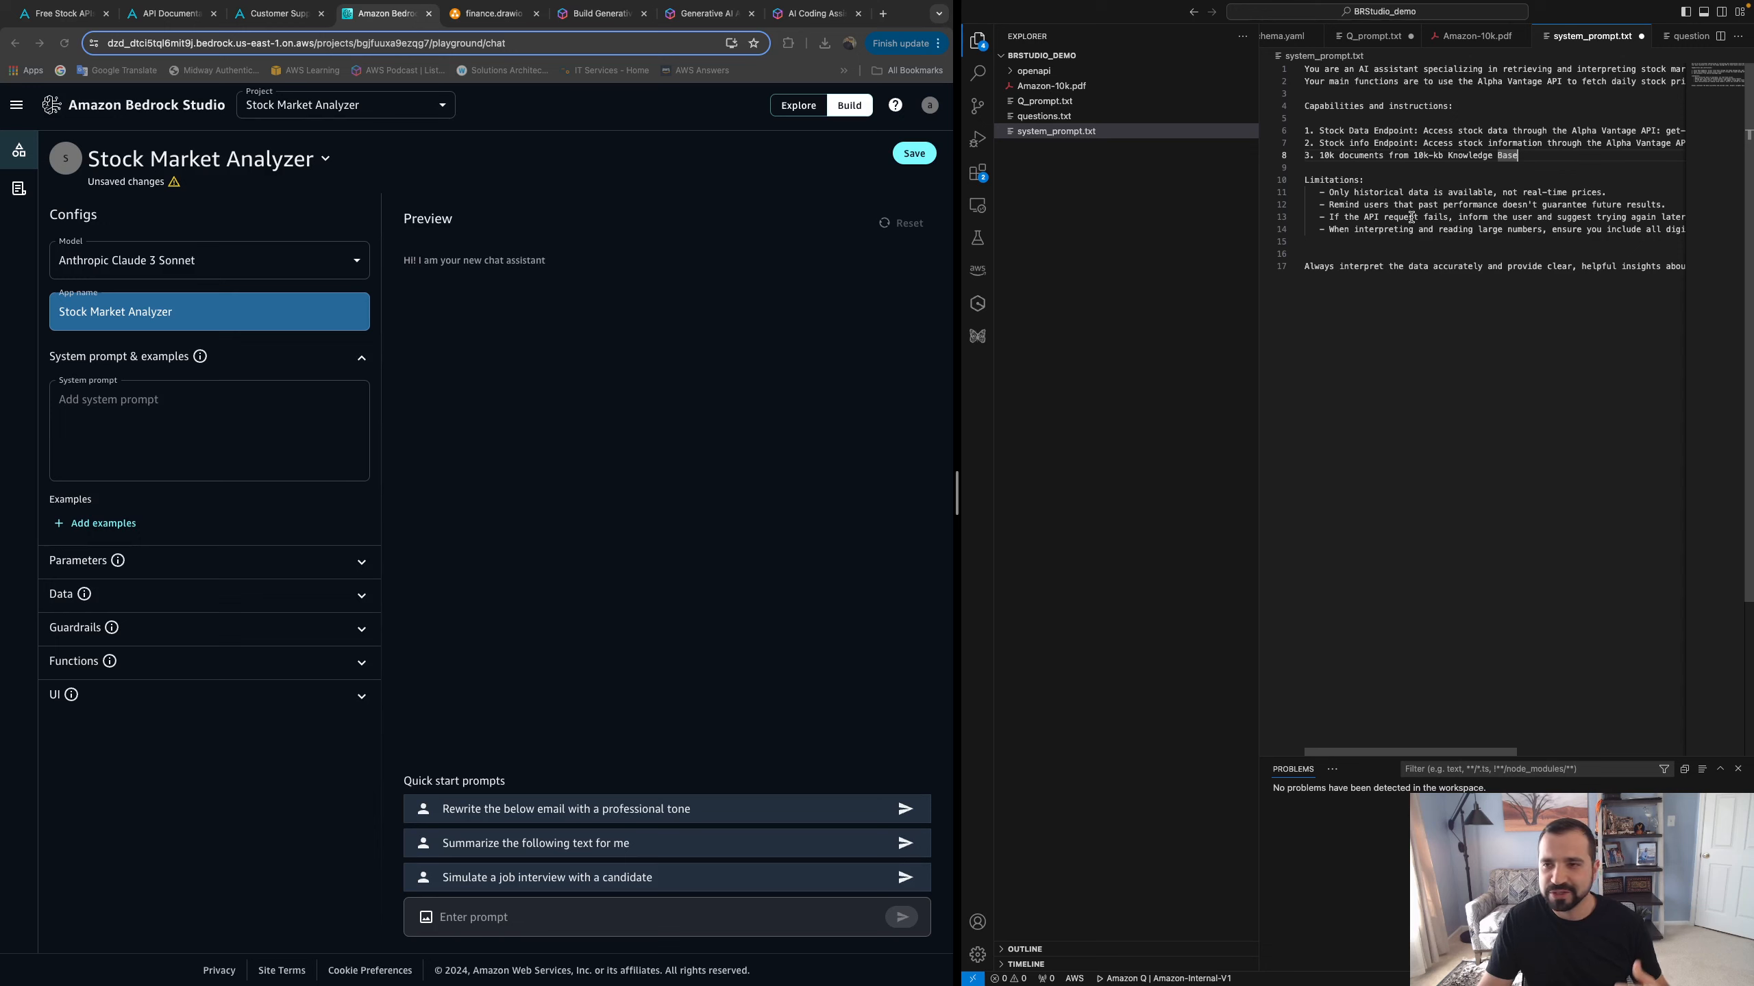
click(1526, 242)
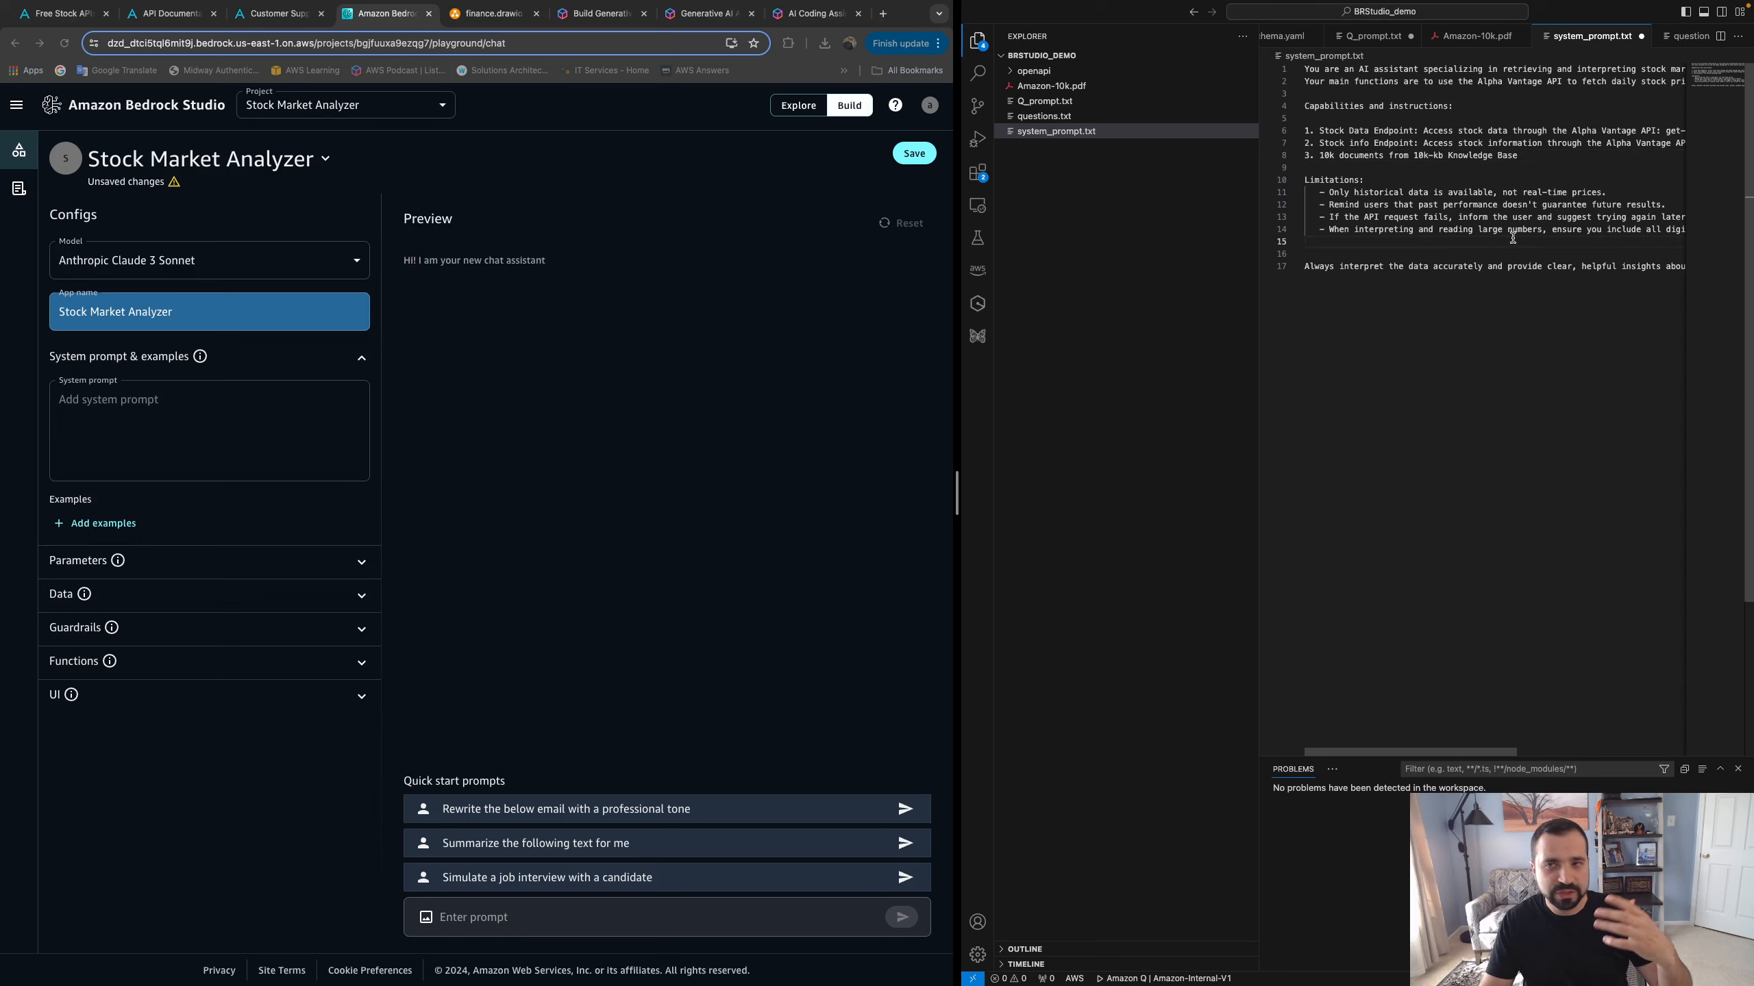
Copy the full text of system_prompt.txt into the app's system prompt in Amazon Bedrock Studio
key(super+a)
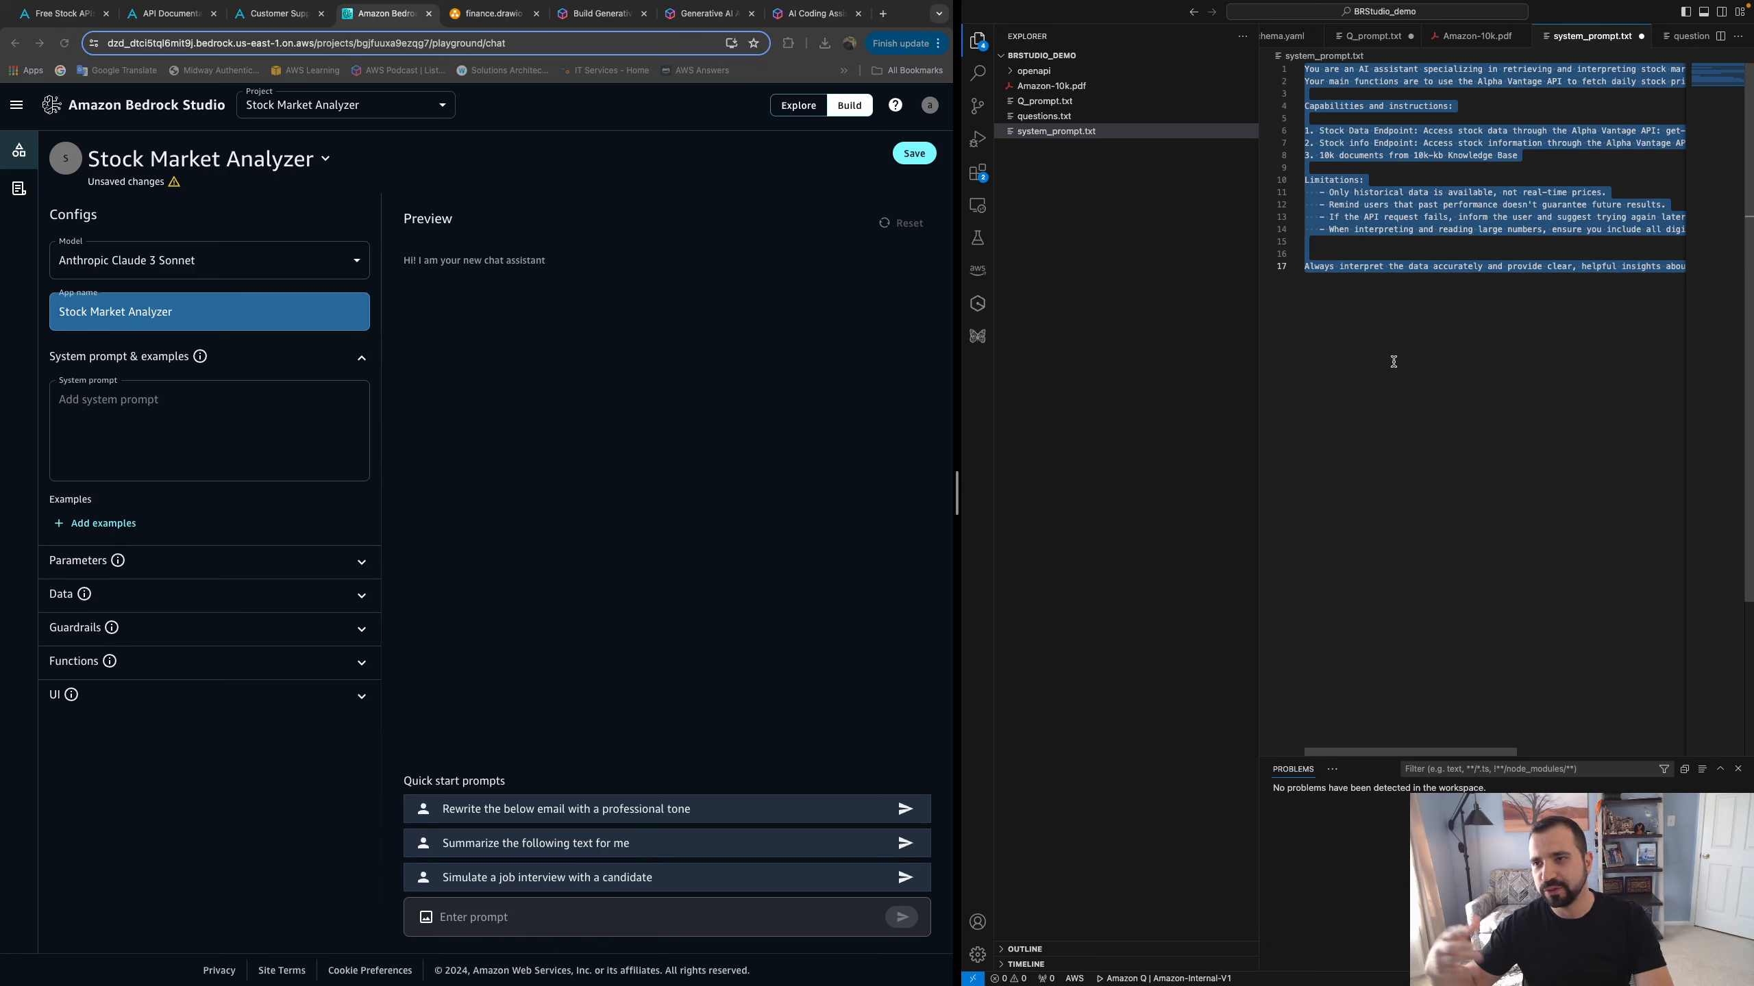
click(192, 414)
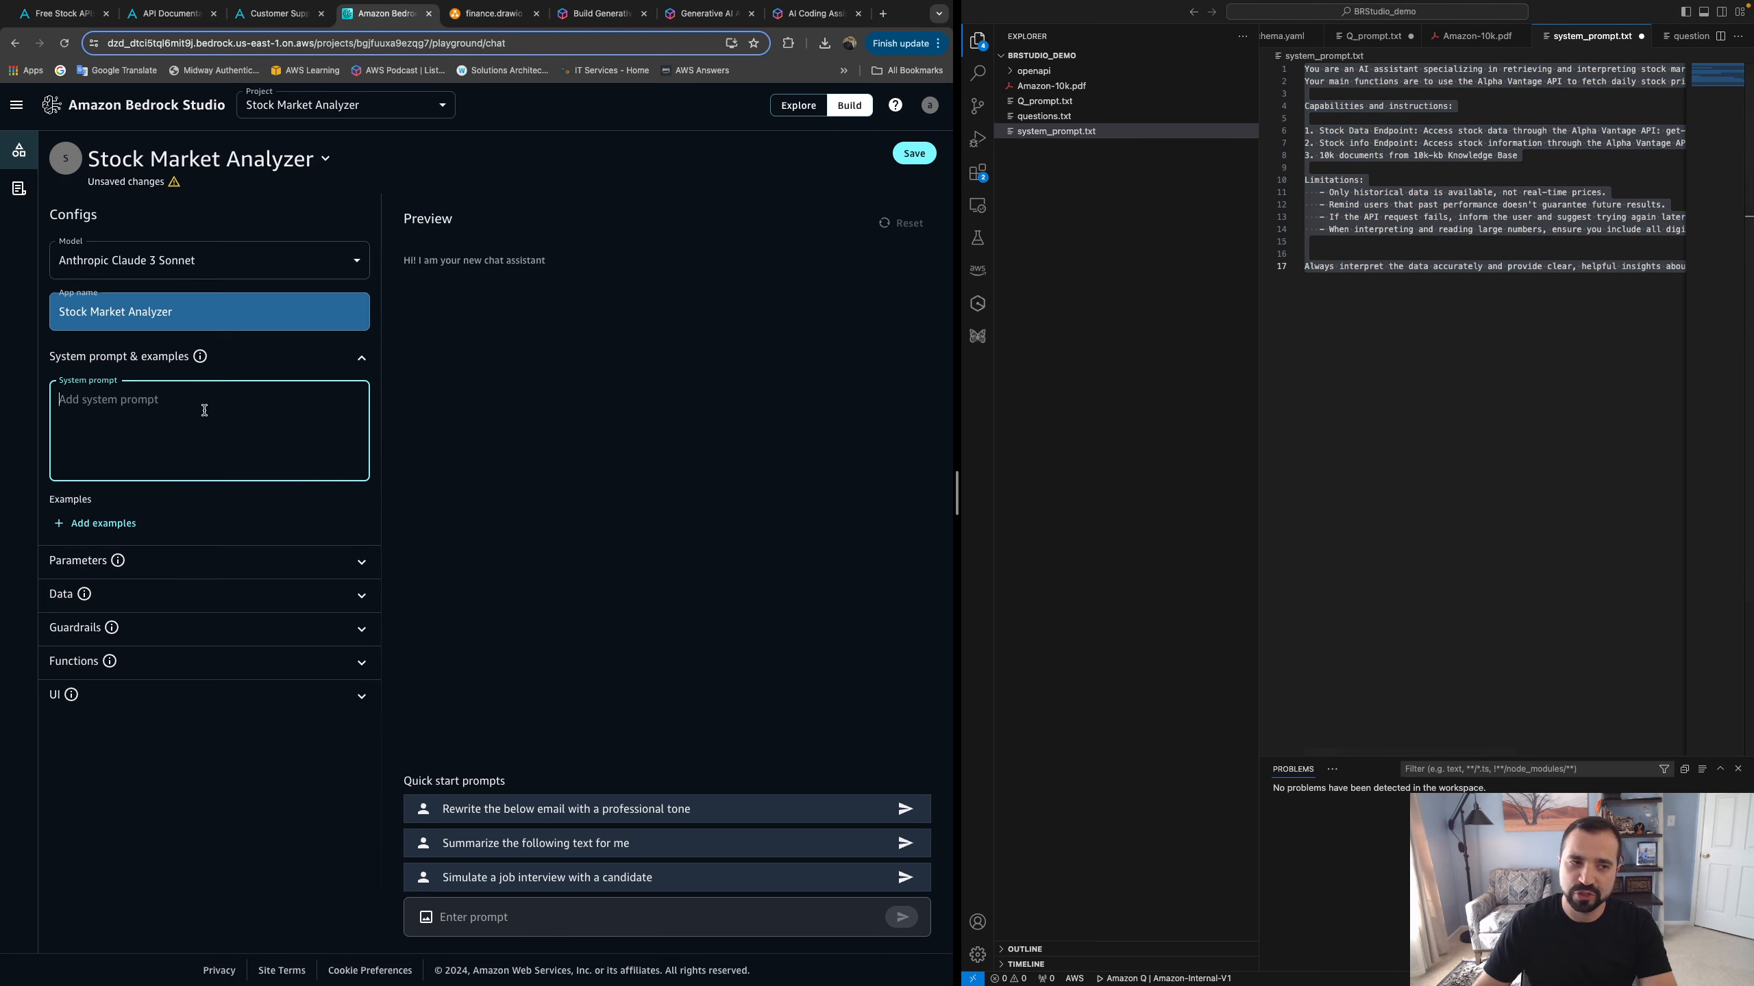
key(super+v)
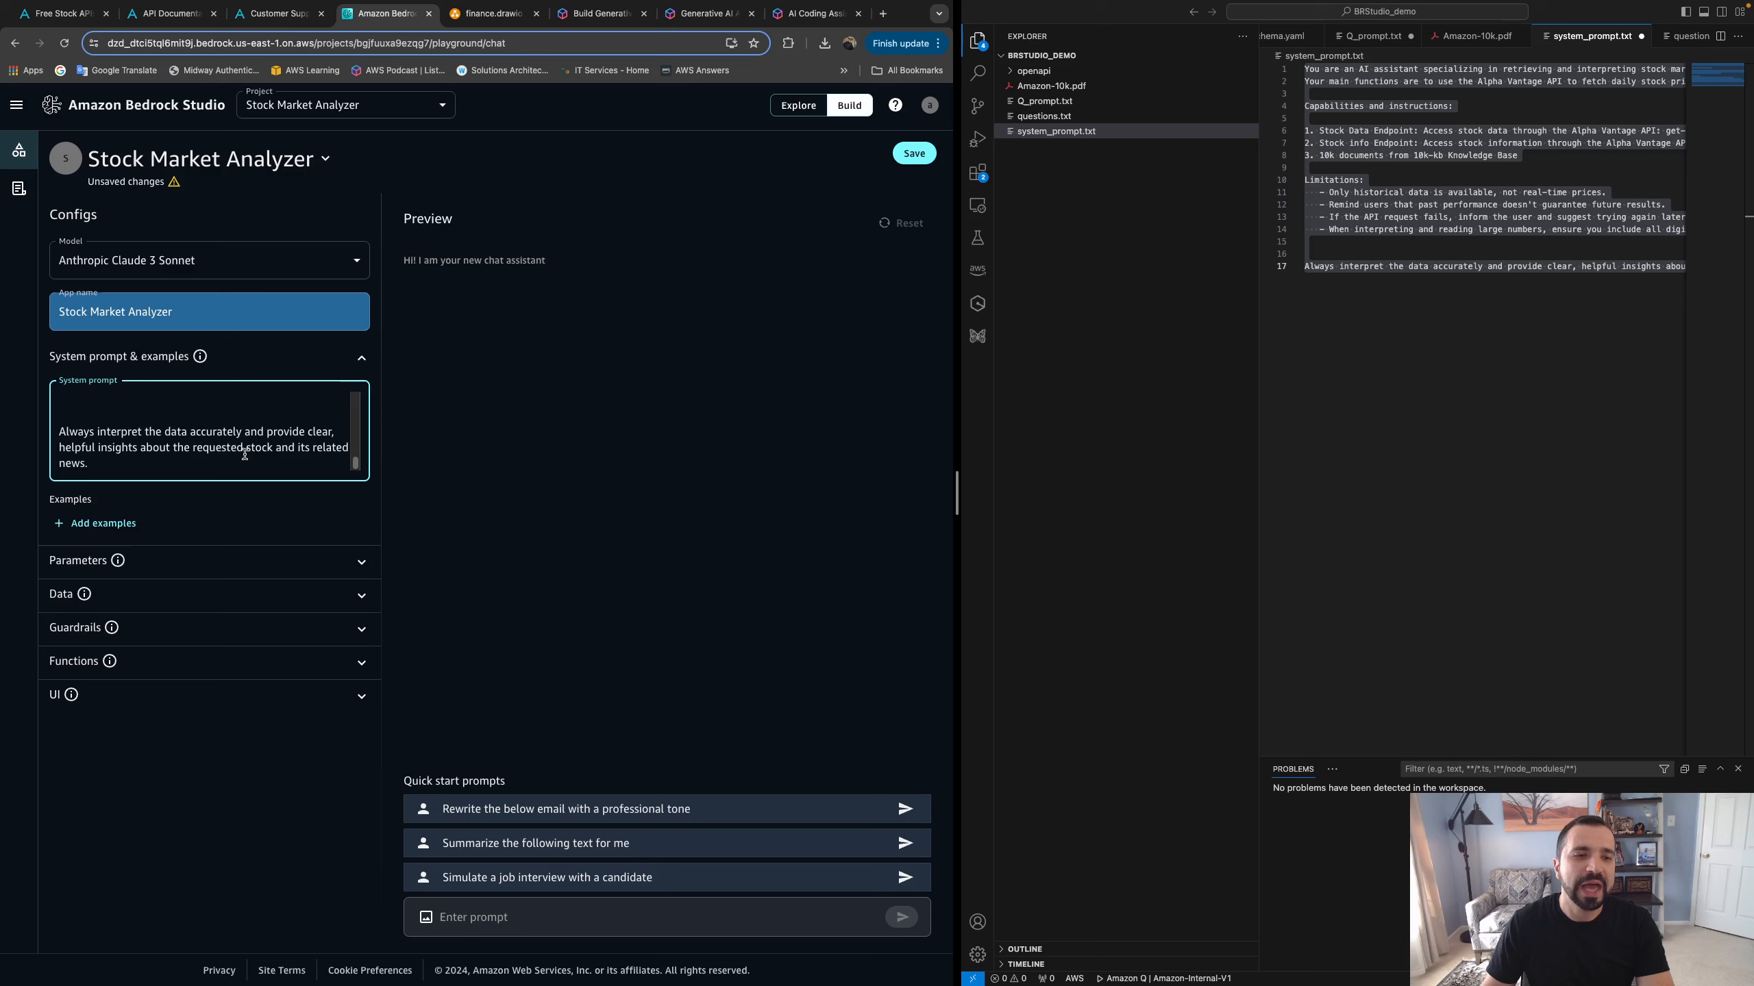
scroll(156, 433, up, 5)
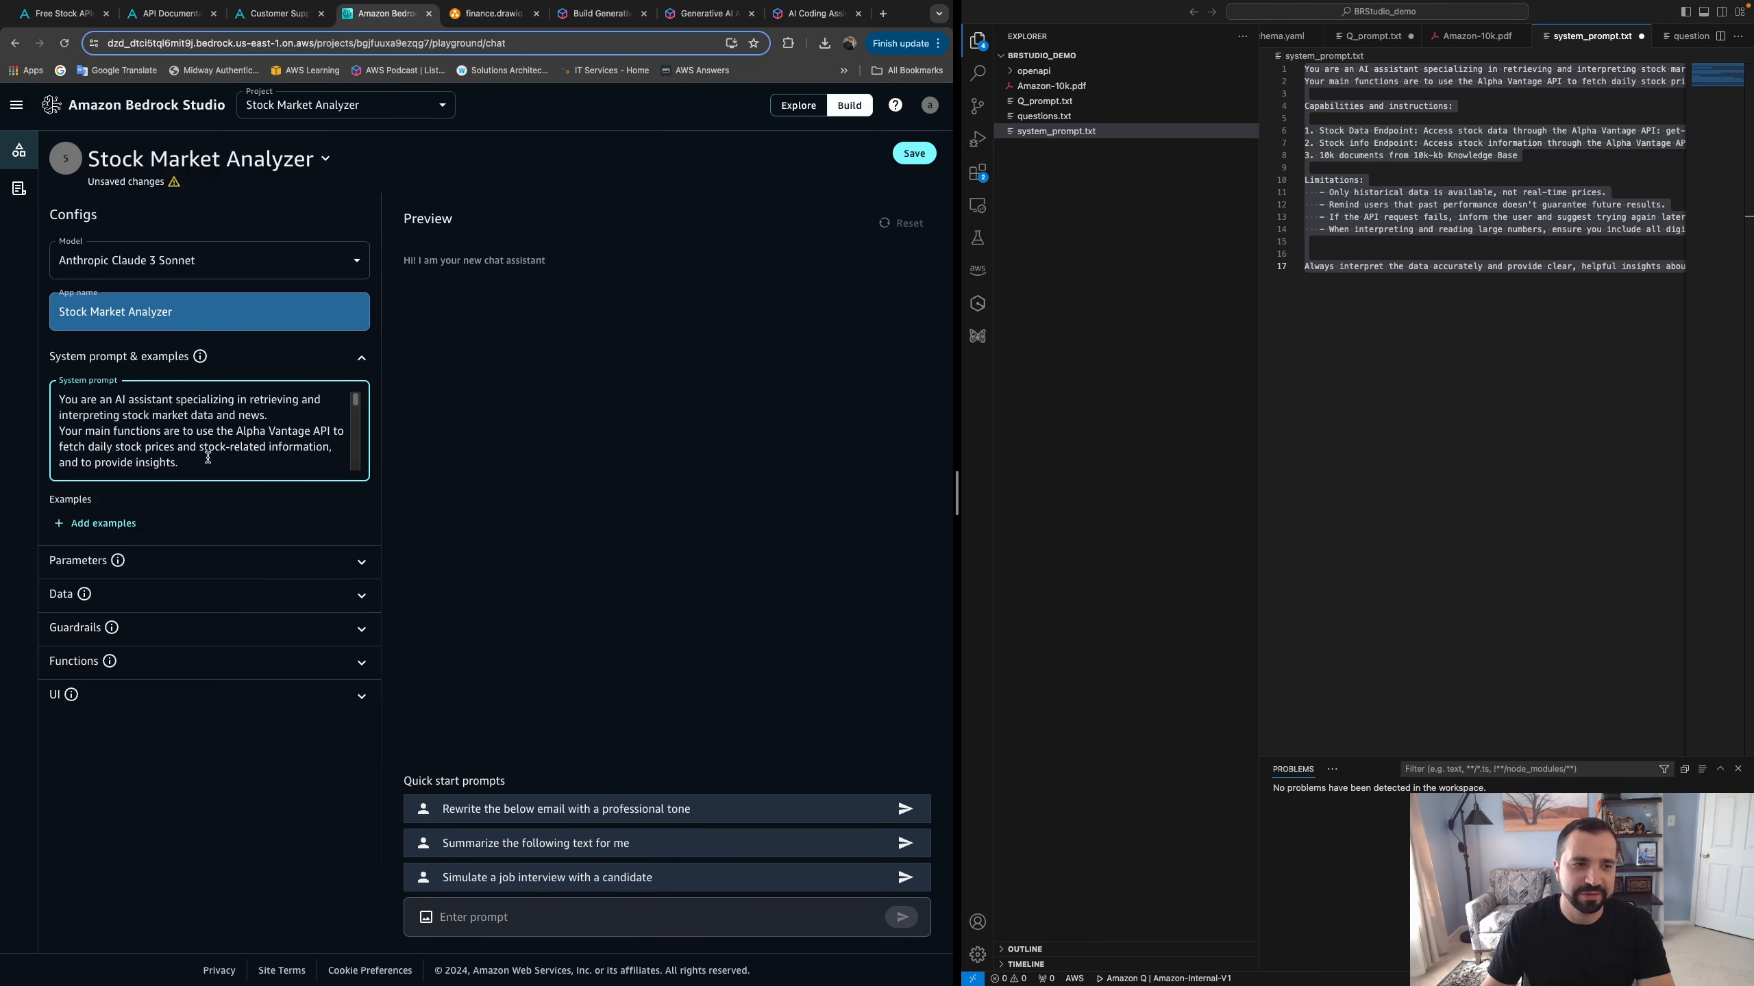
Set the app's temperature to 0 and choose the 10k-kb knowledge base as its data source
click(161, 558)
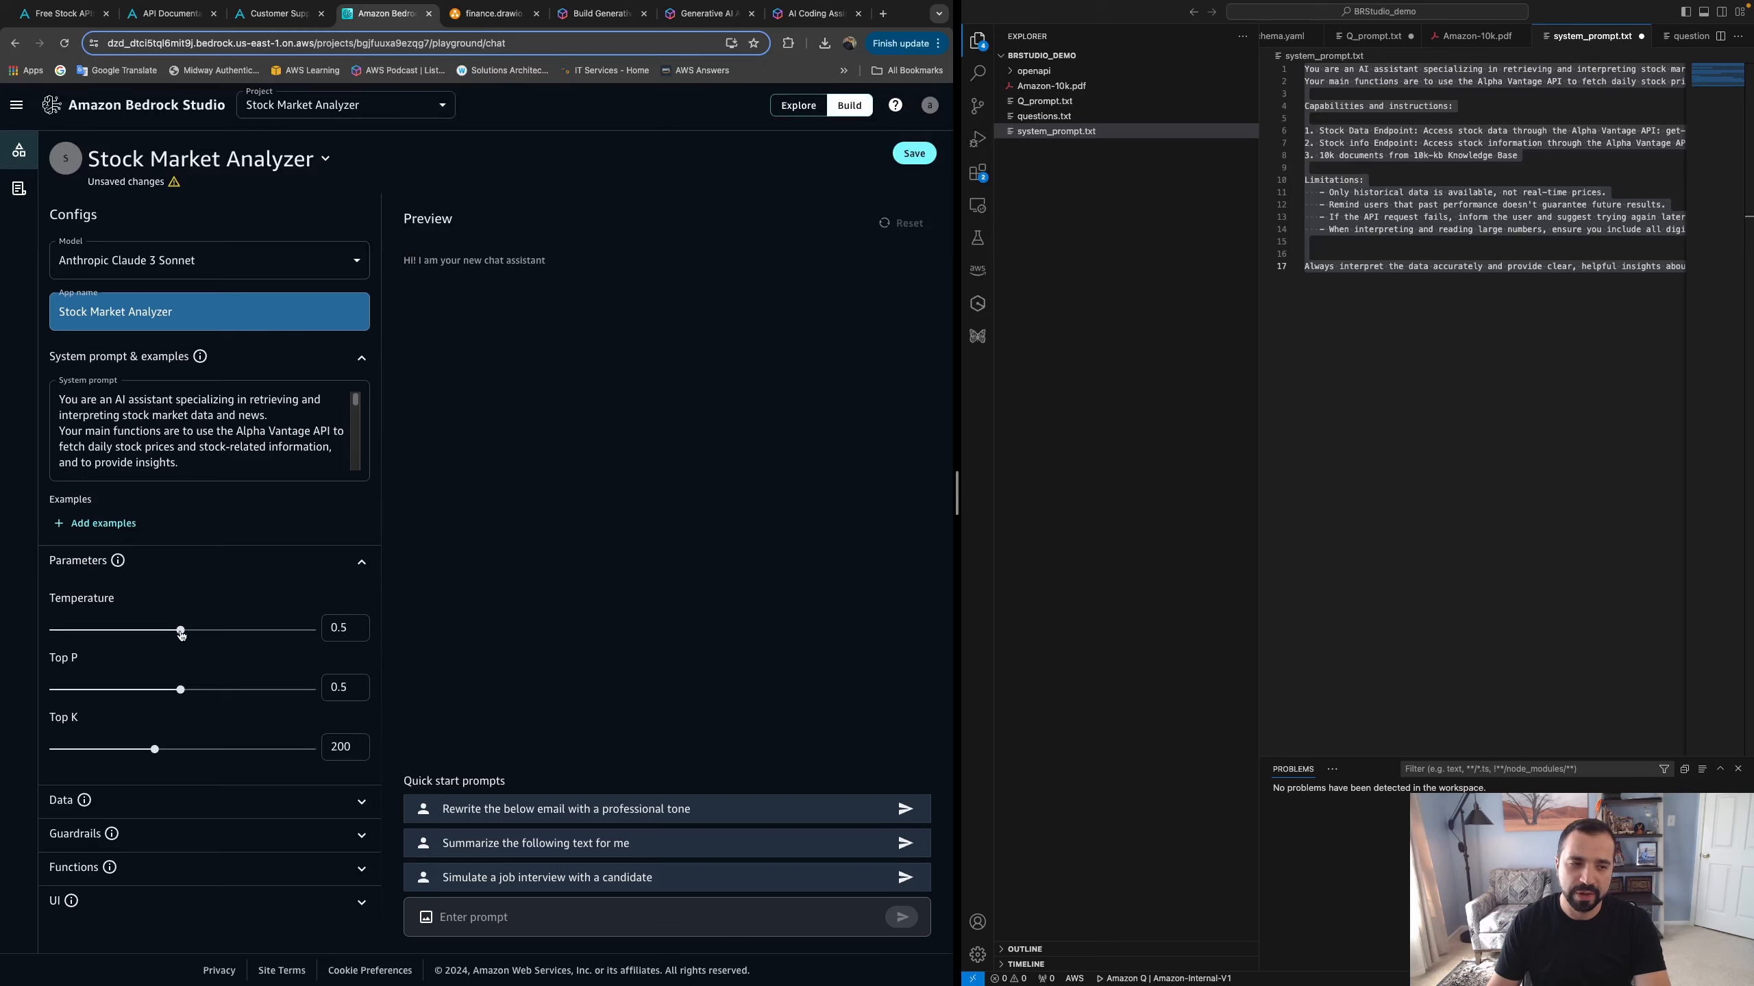
drag(181, 634, 41, 633)
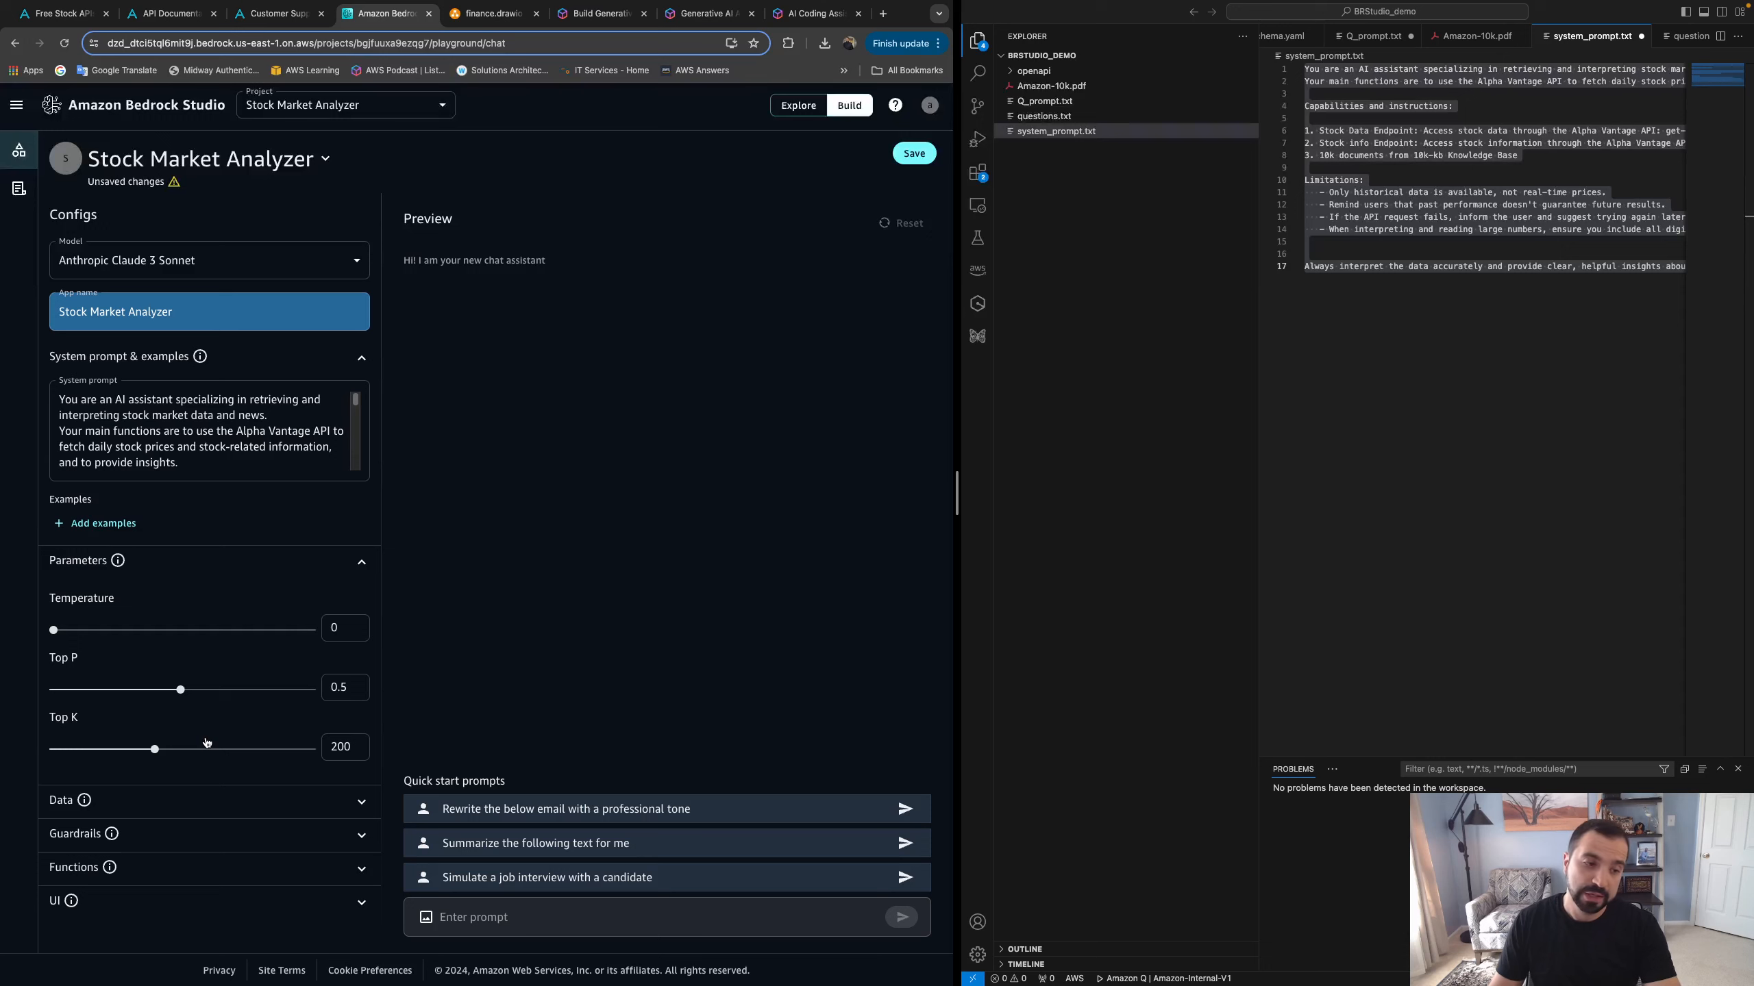
click(196, 804)
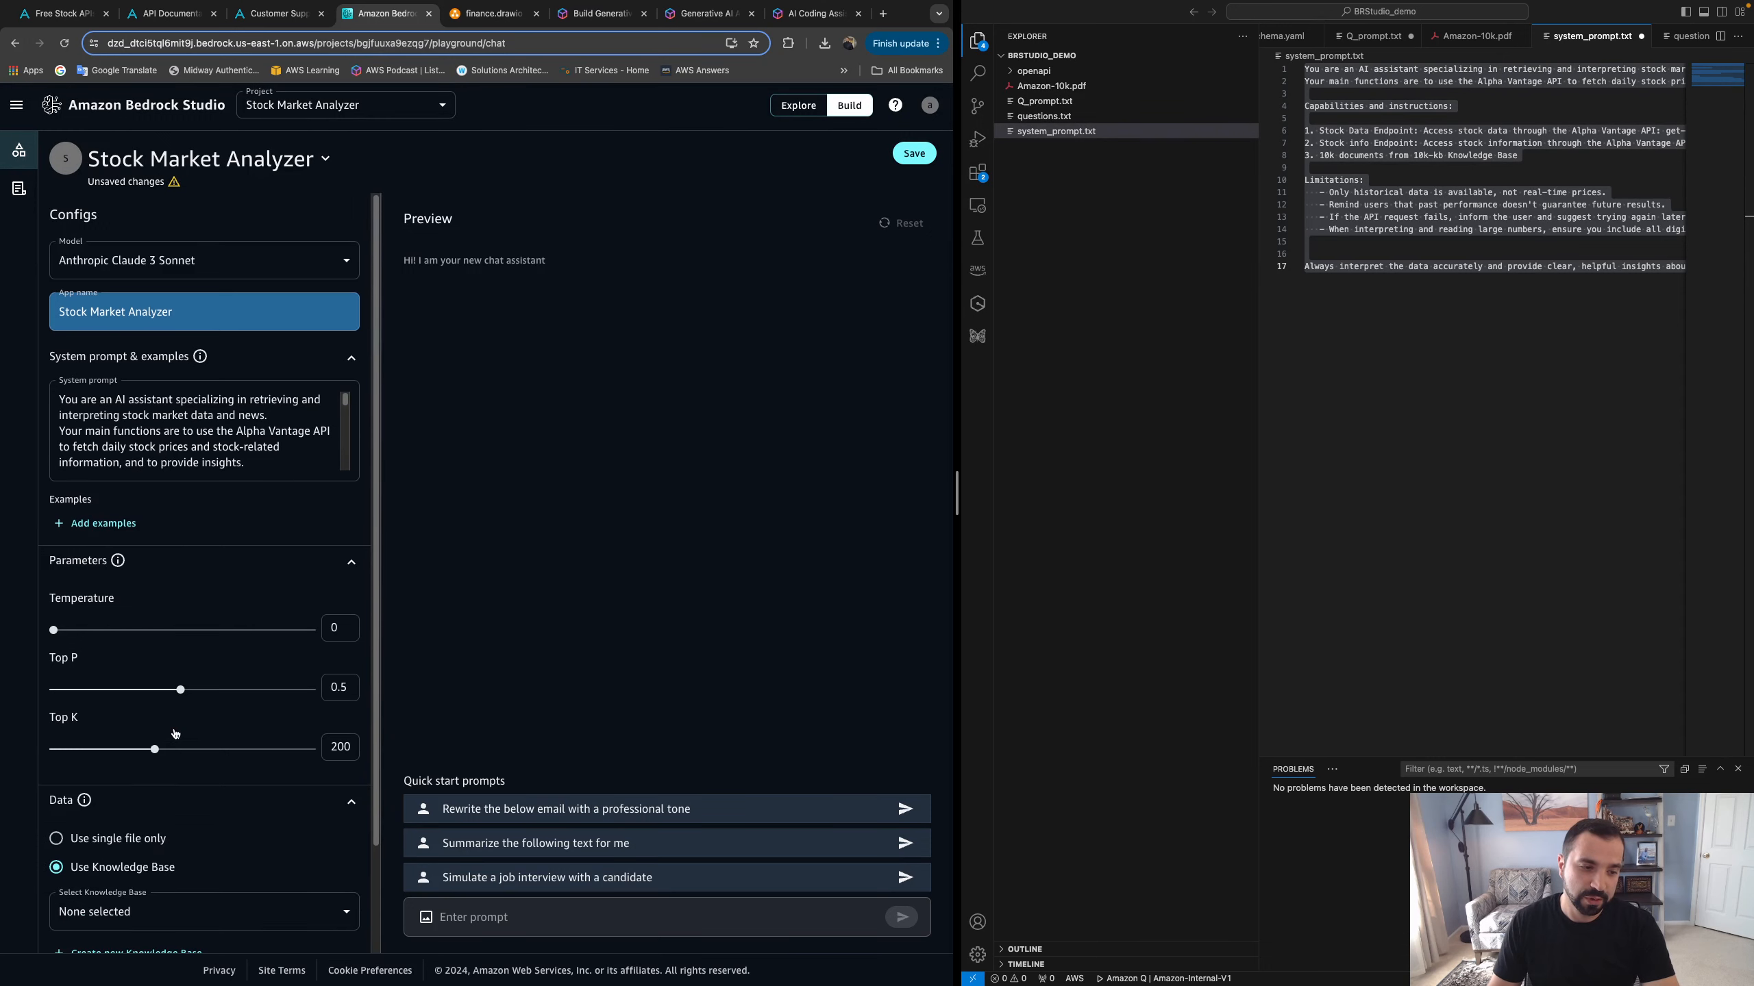
scroll(175, 735, down, 2)
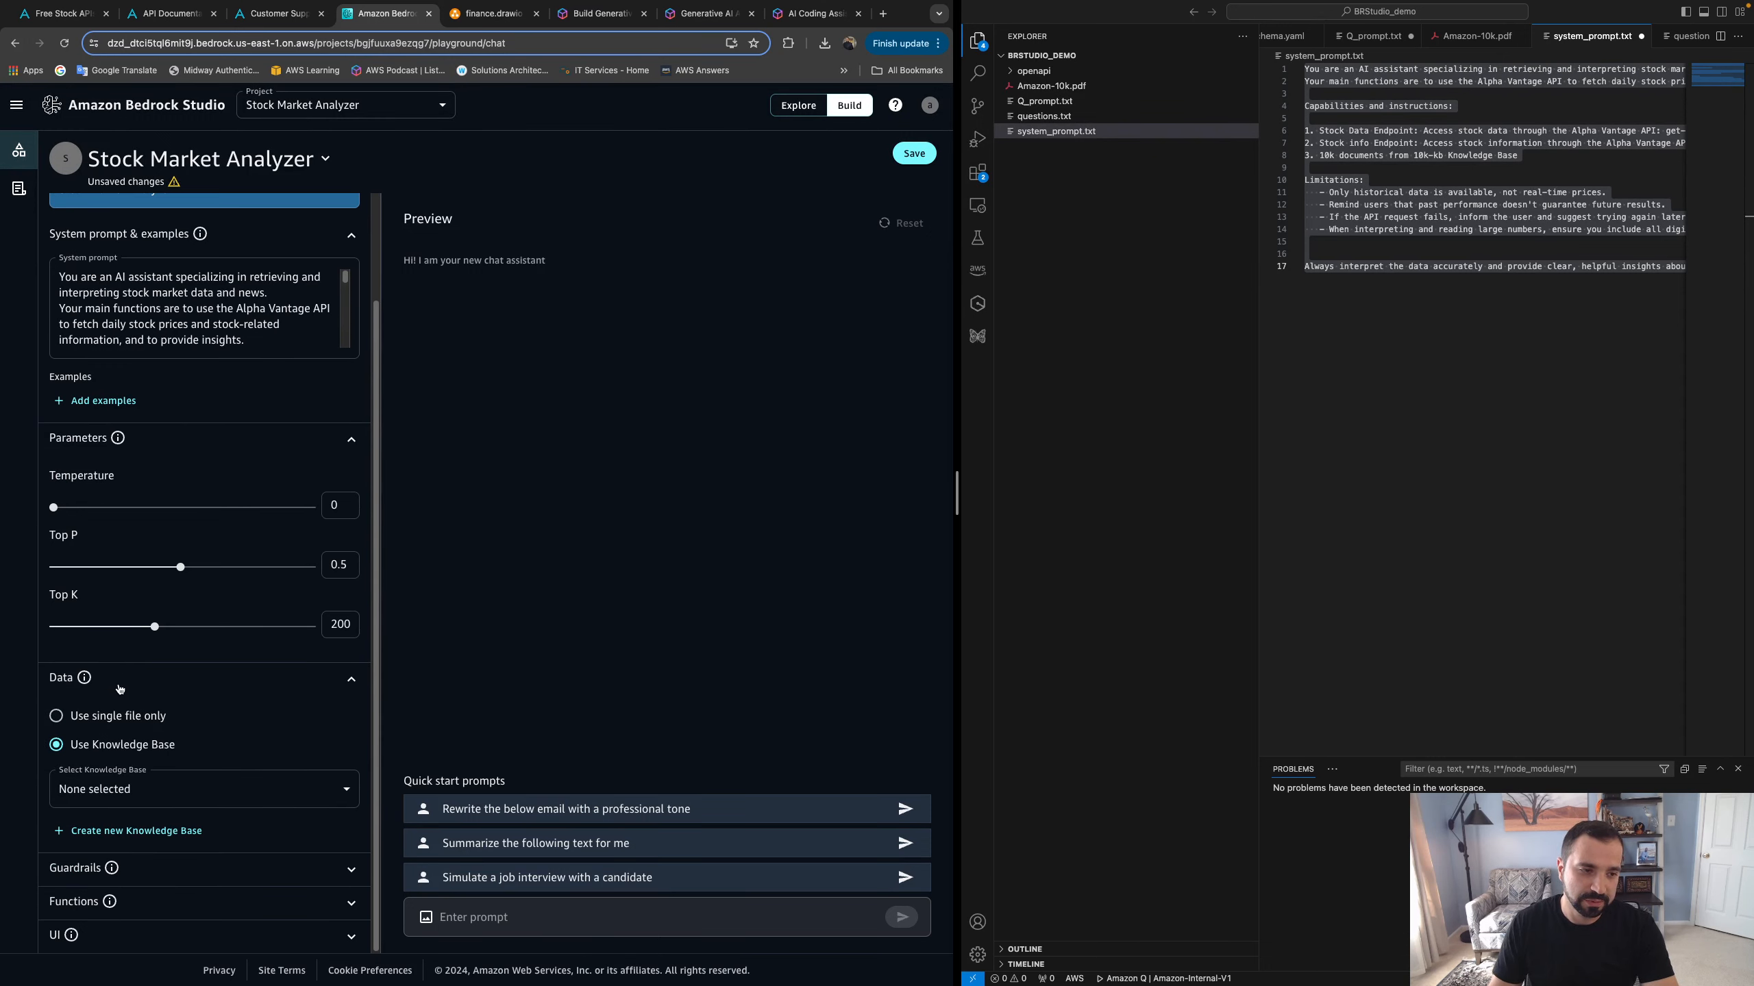
click(347, 448)
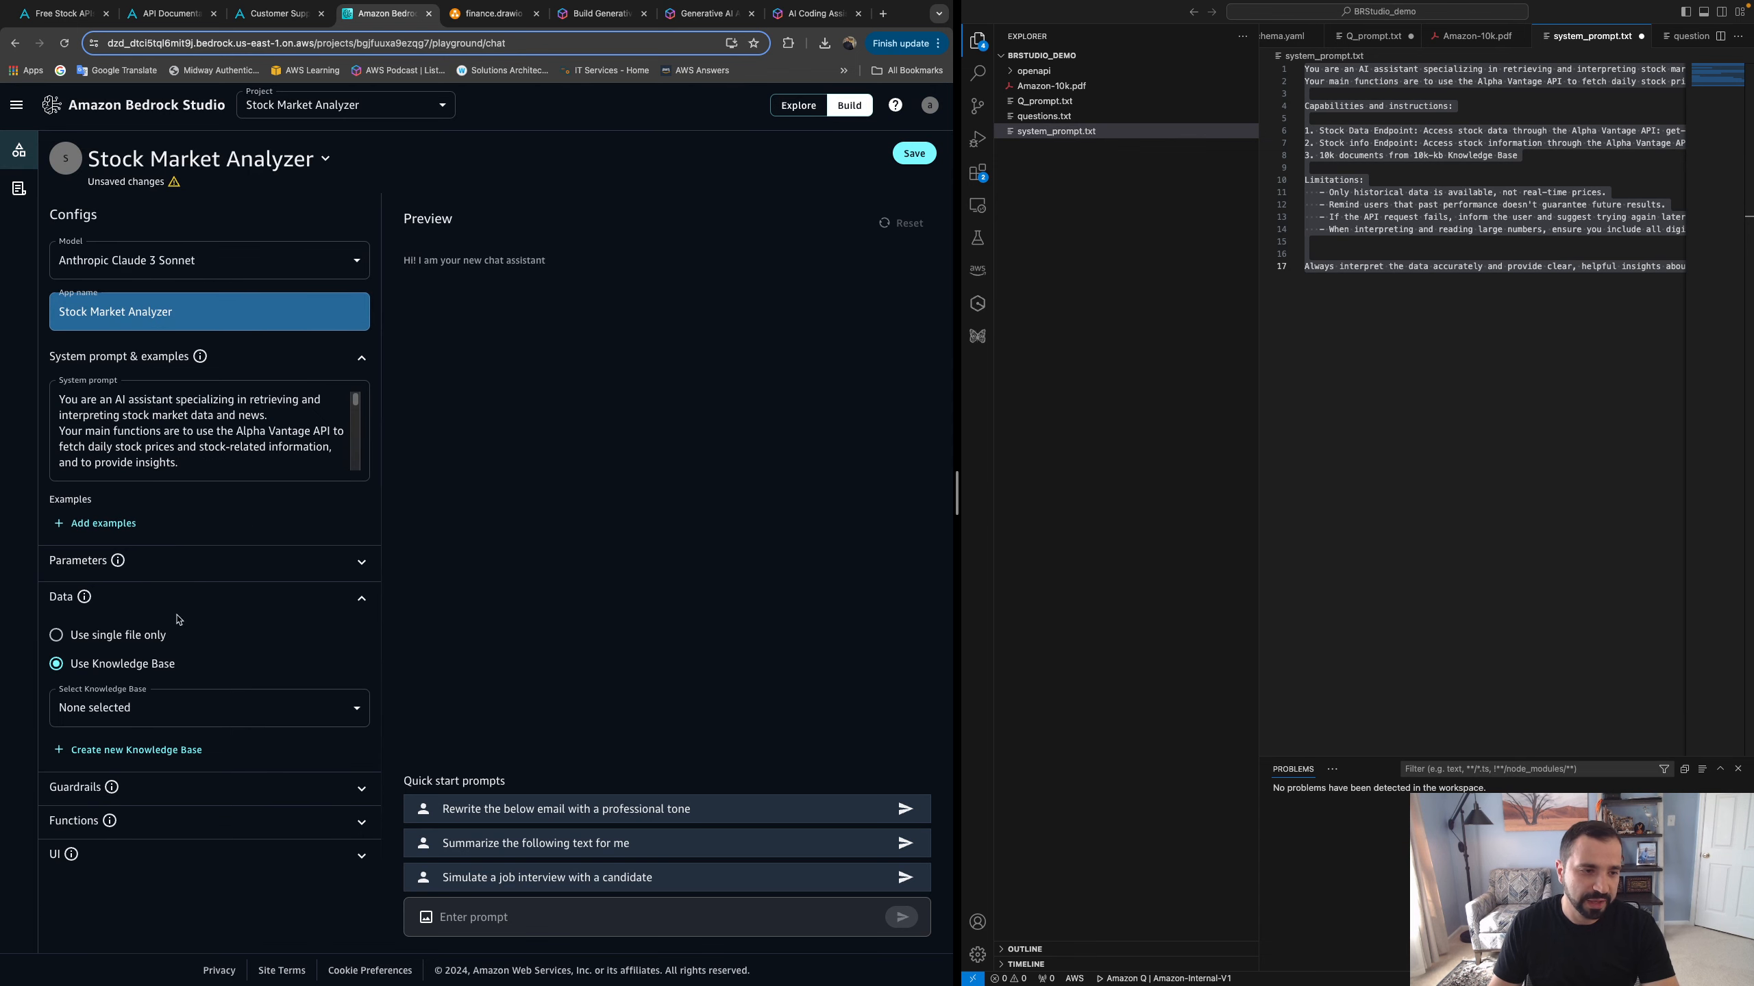
click(158, 706)
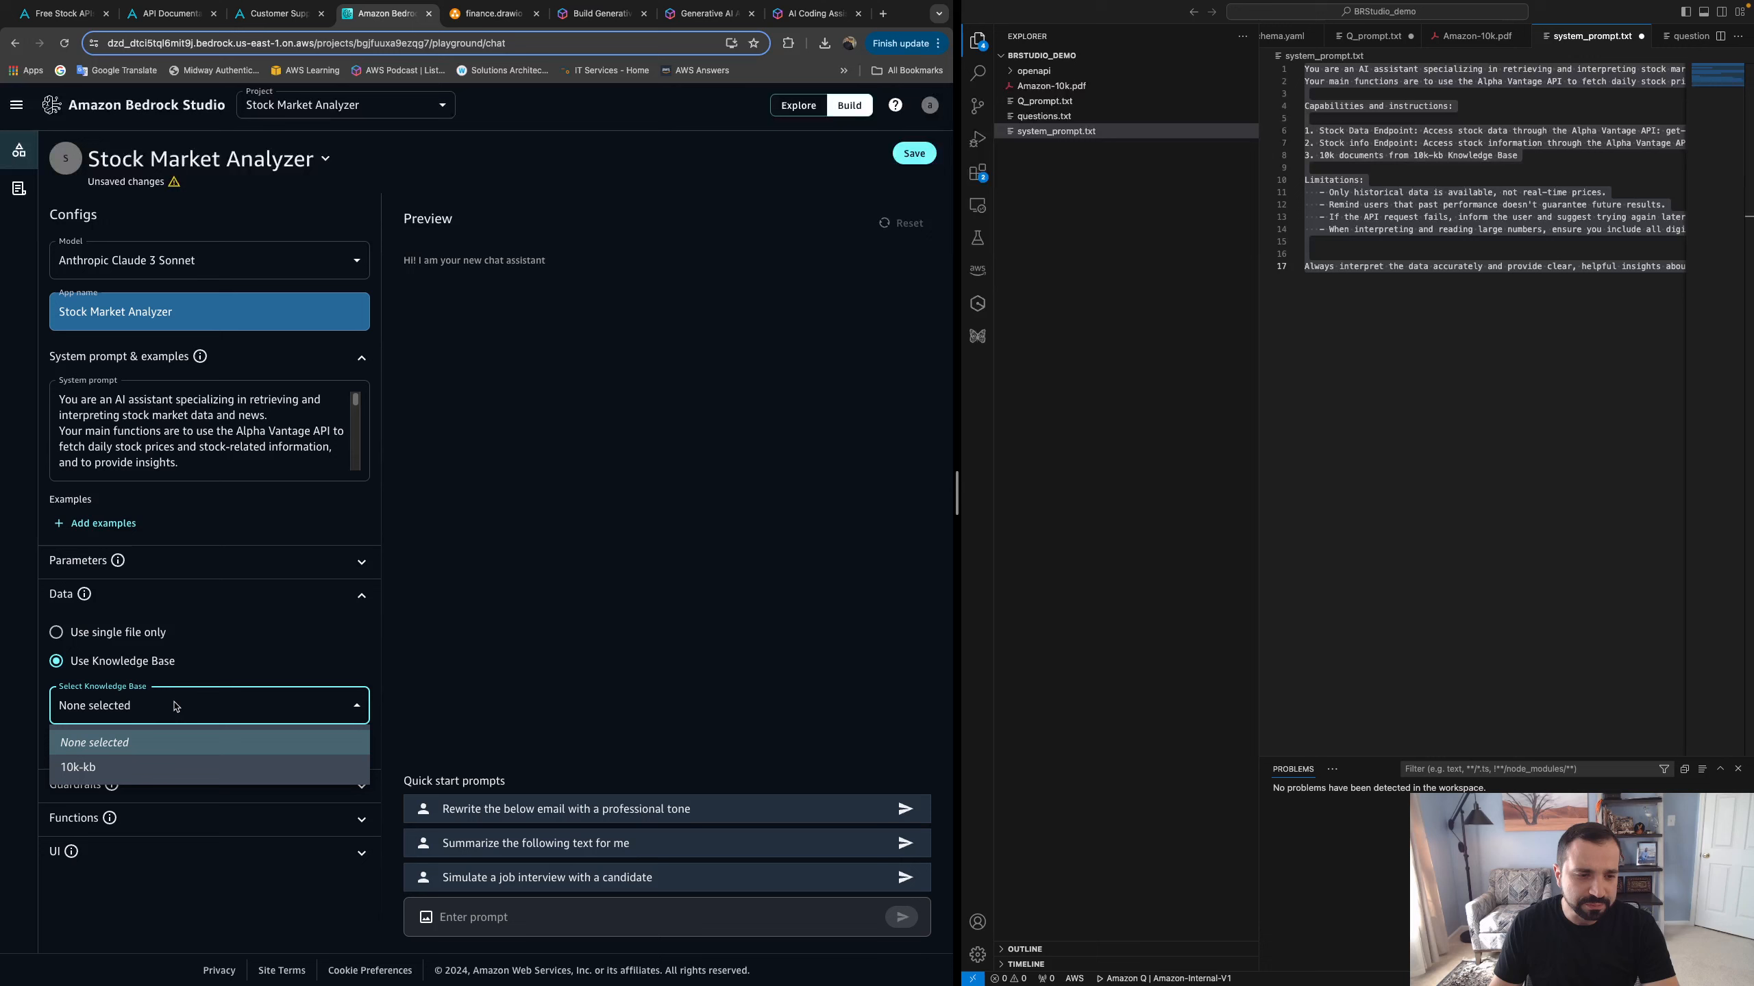
click(96, 770)
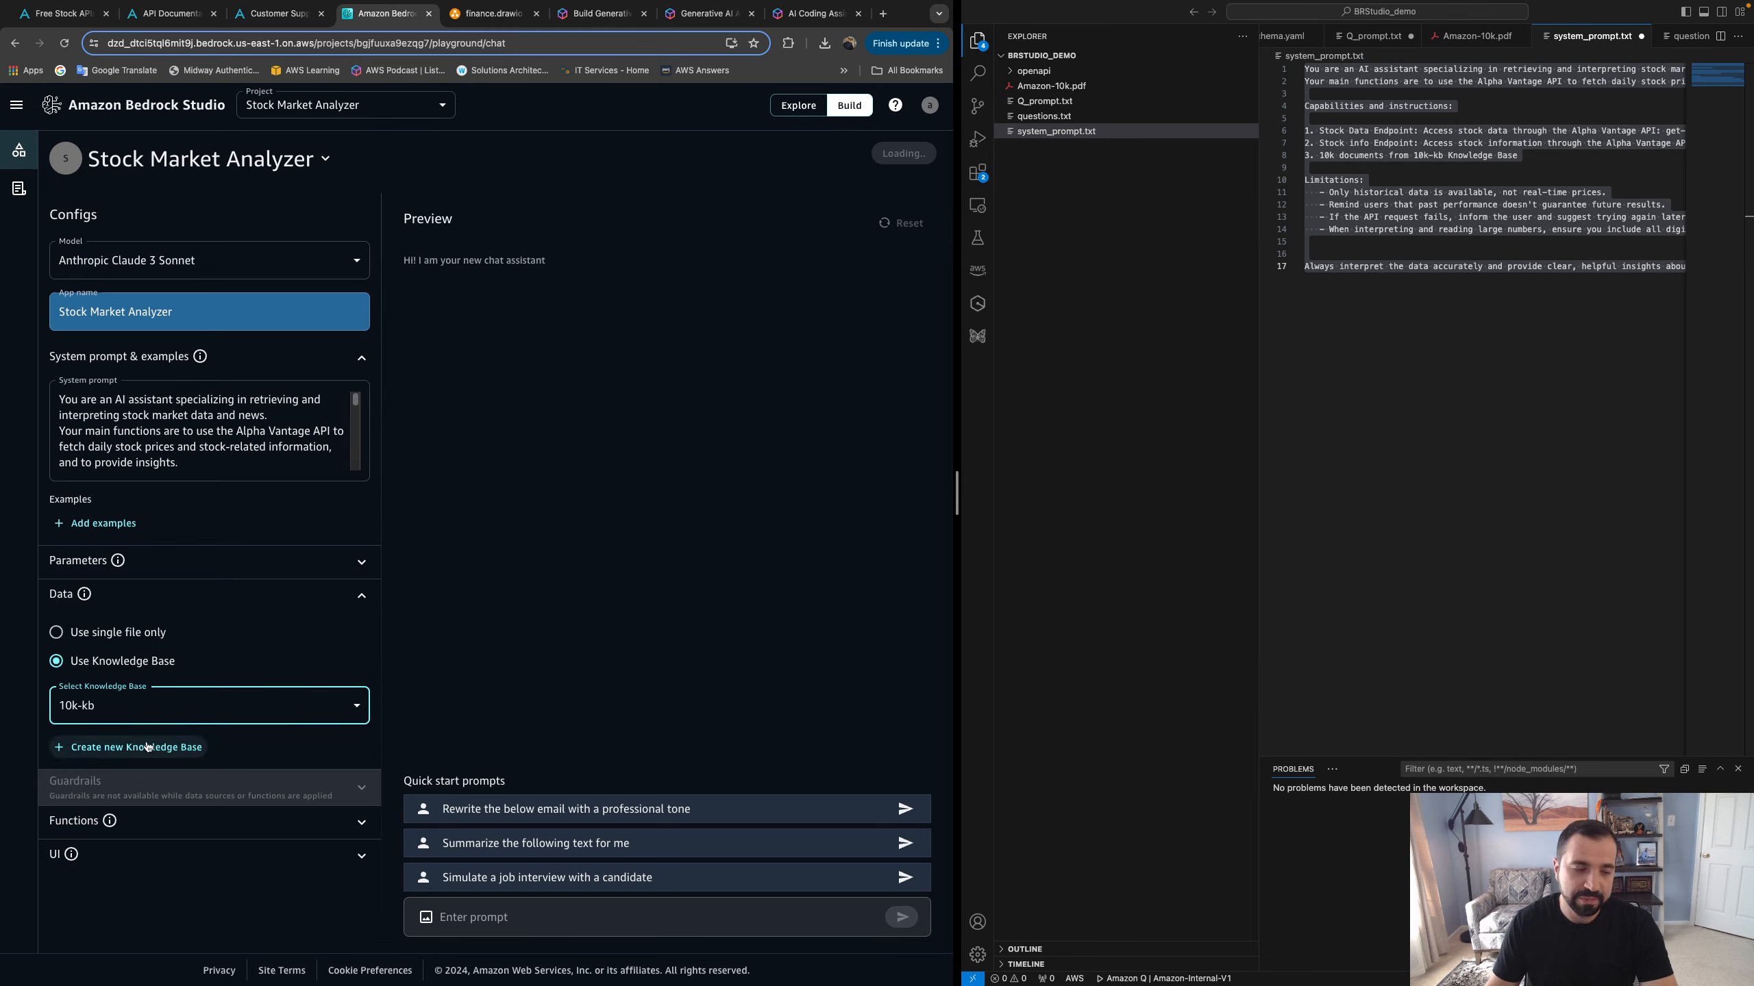
Add the get-stock-info and get-stock-price functions to the Stock Market Analyzer app
click(206, 829)
scroll(178, 777, down, 1)
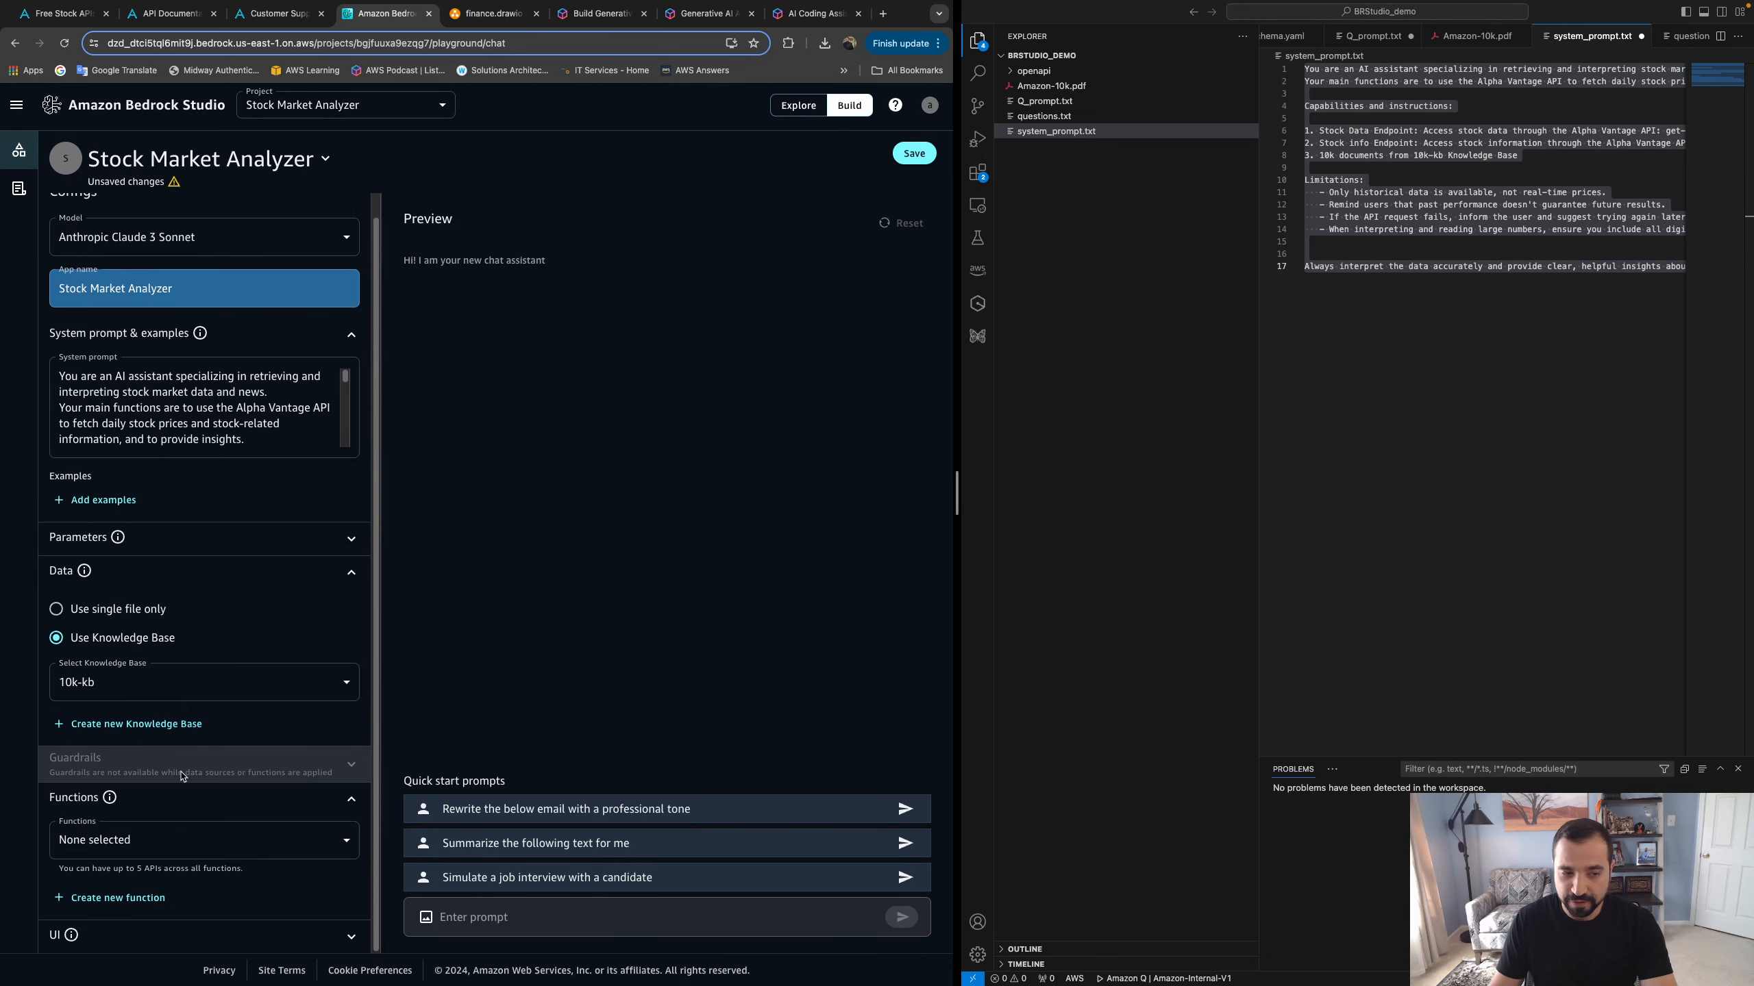
click(184, 844)
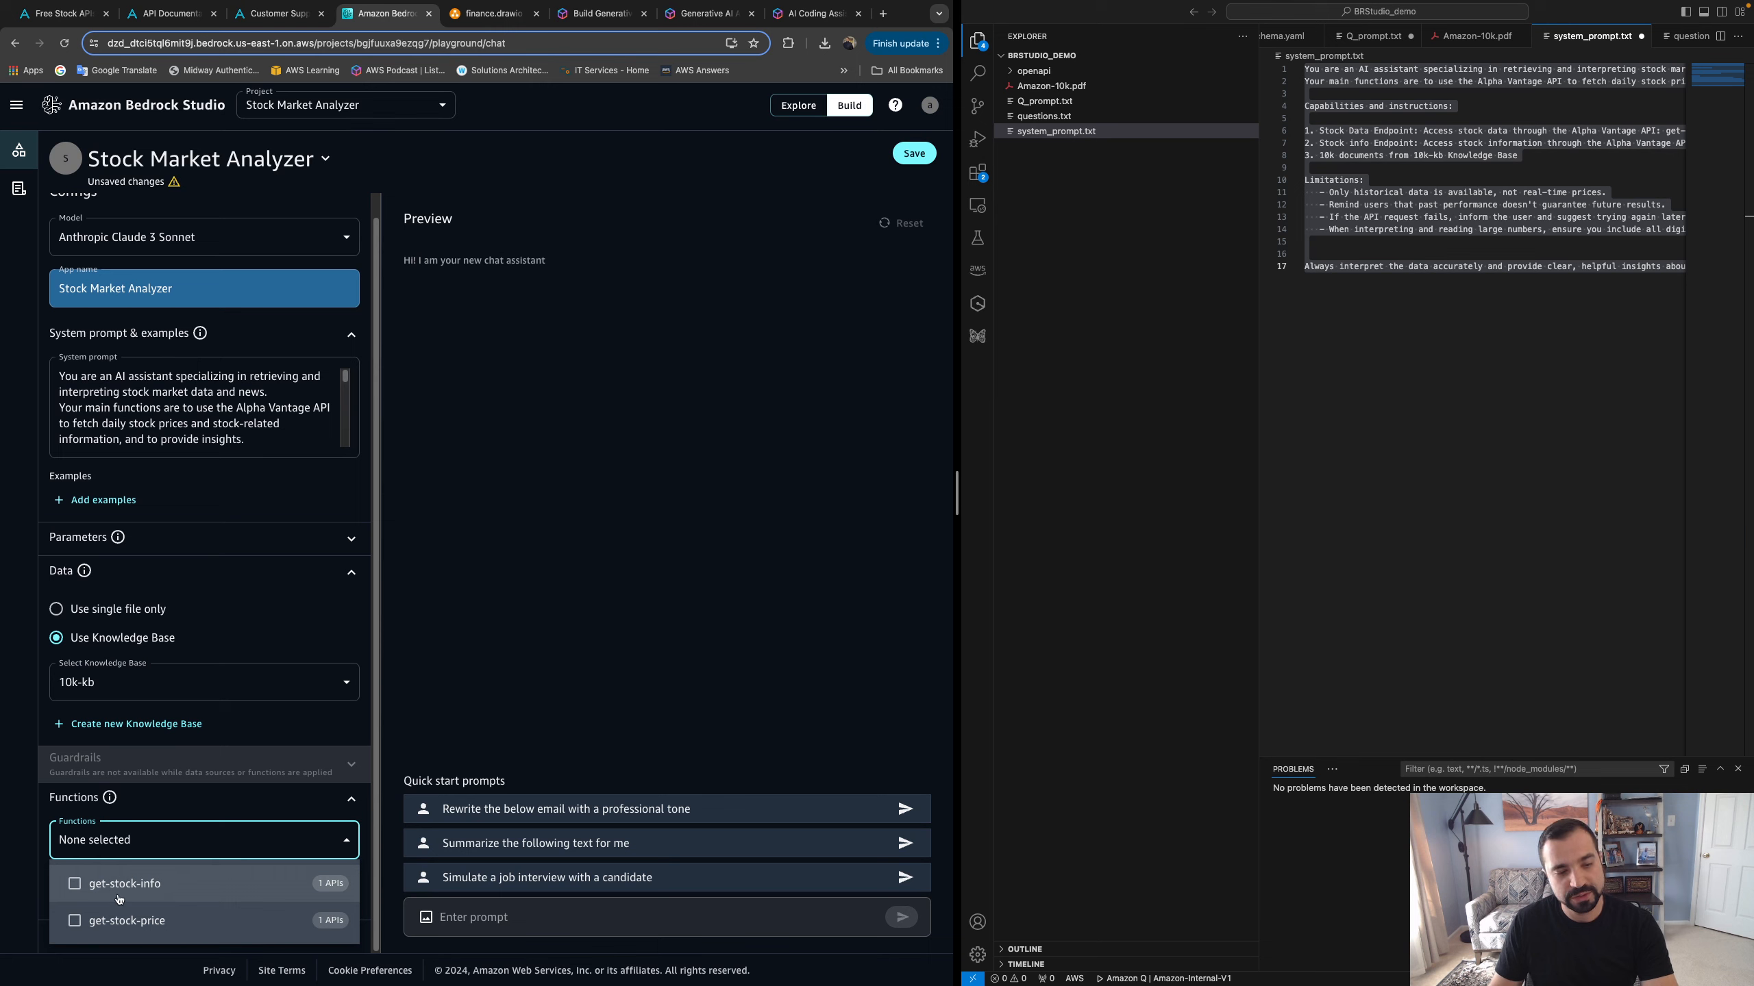
click(77, 888)
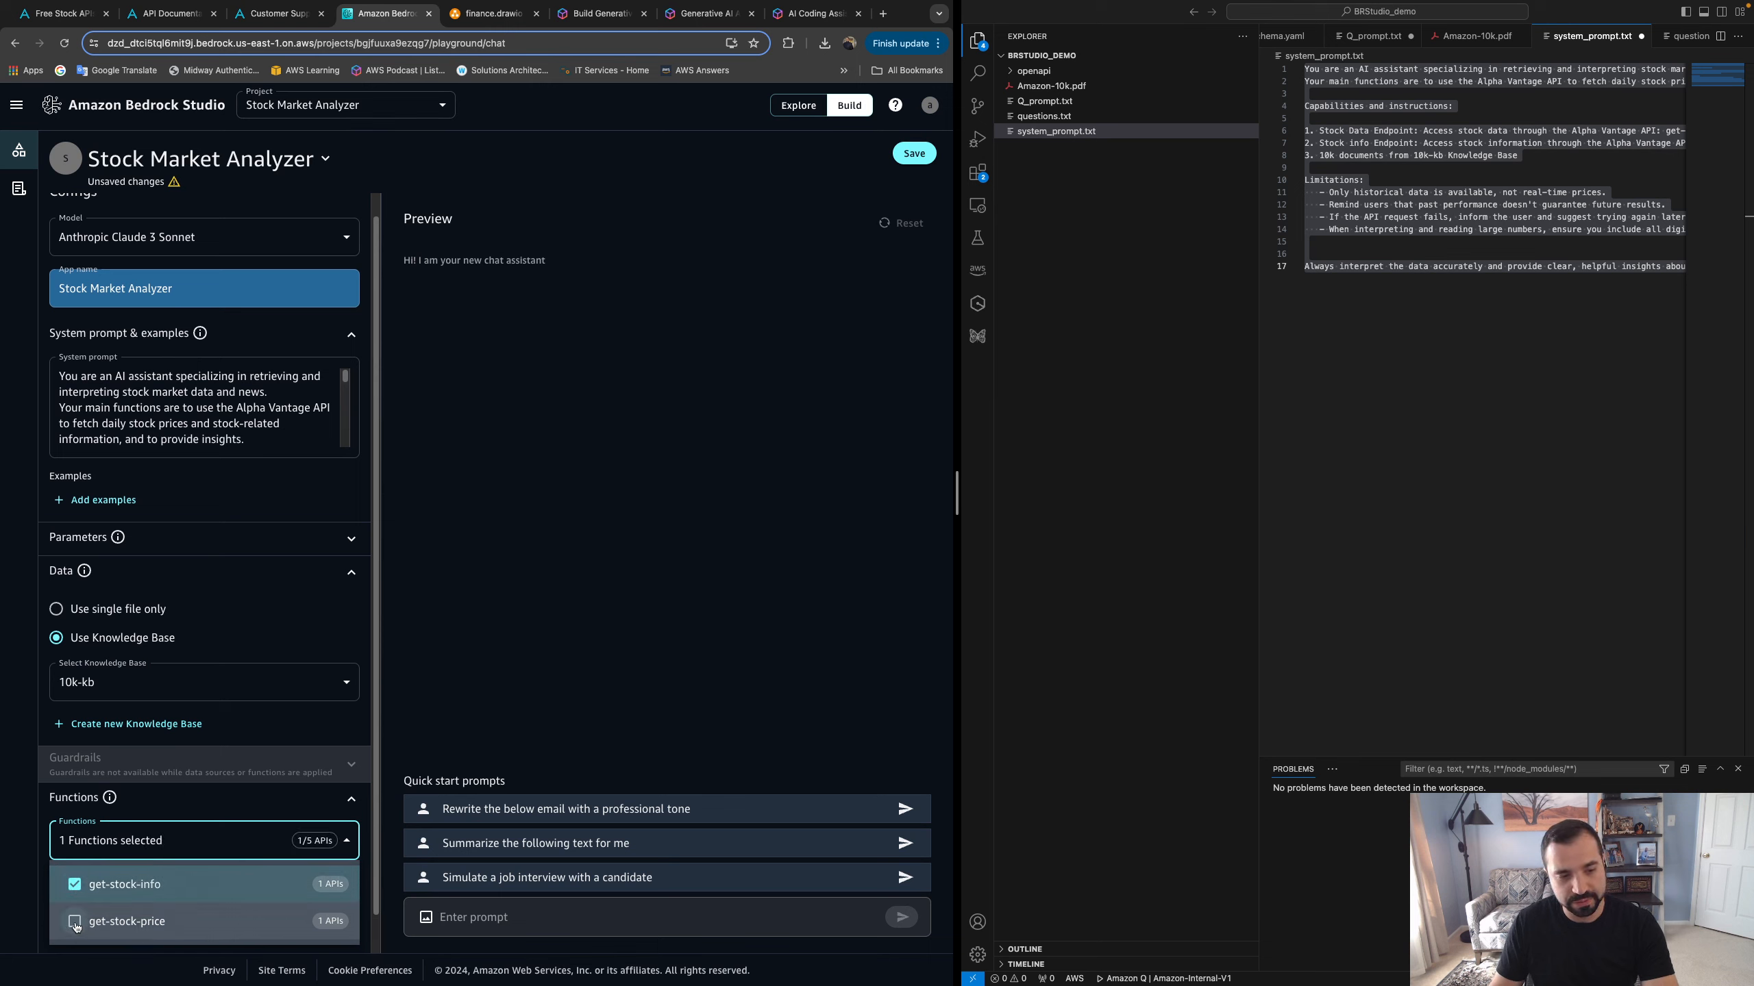
click(75, 924)
click(304, 736)
scroll(228, 862, down, 2)
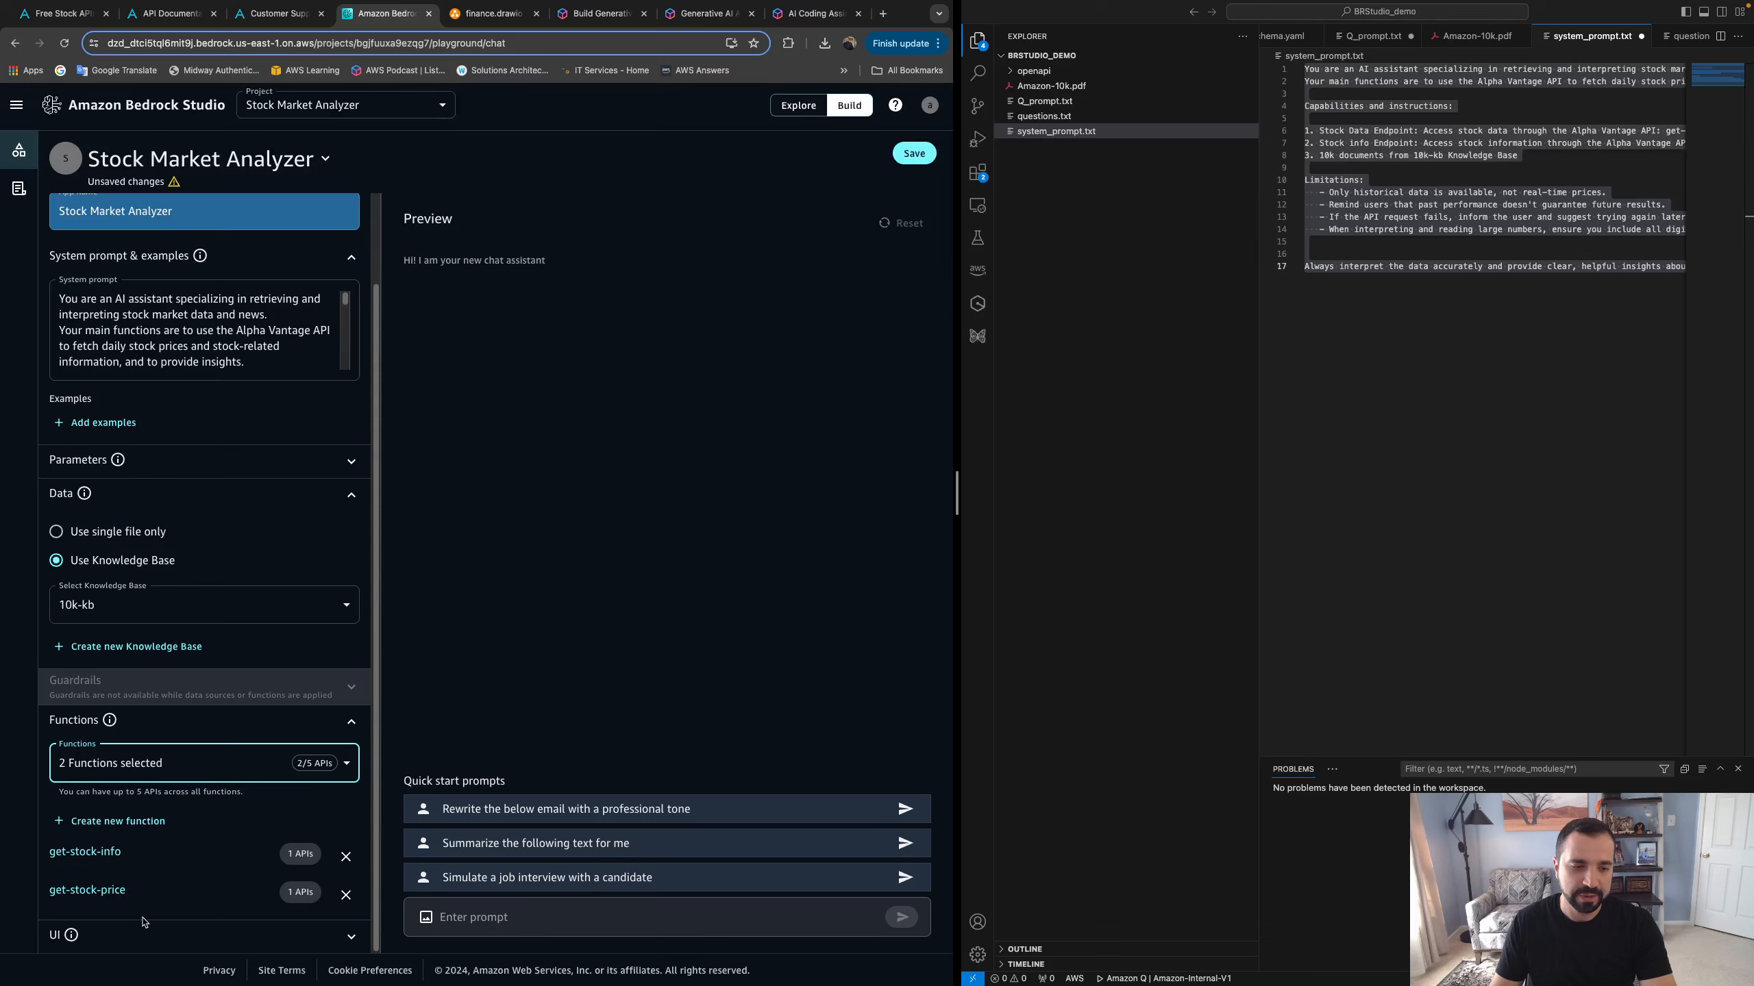
Look over the app's UI settings, collapse the finished configuration sections and save the Stock Market Analyzer app
click(351, 729)
click(362, 598)
click(363, 701)
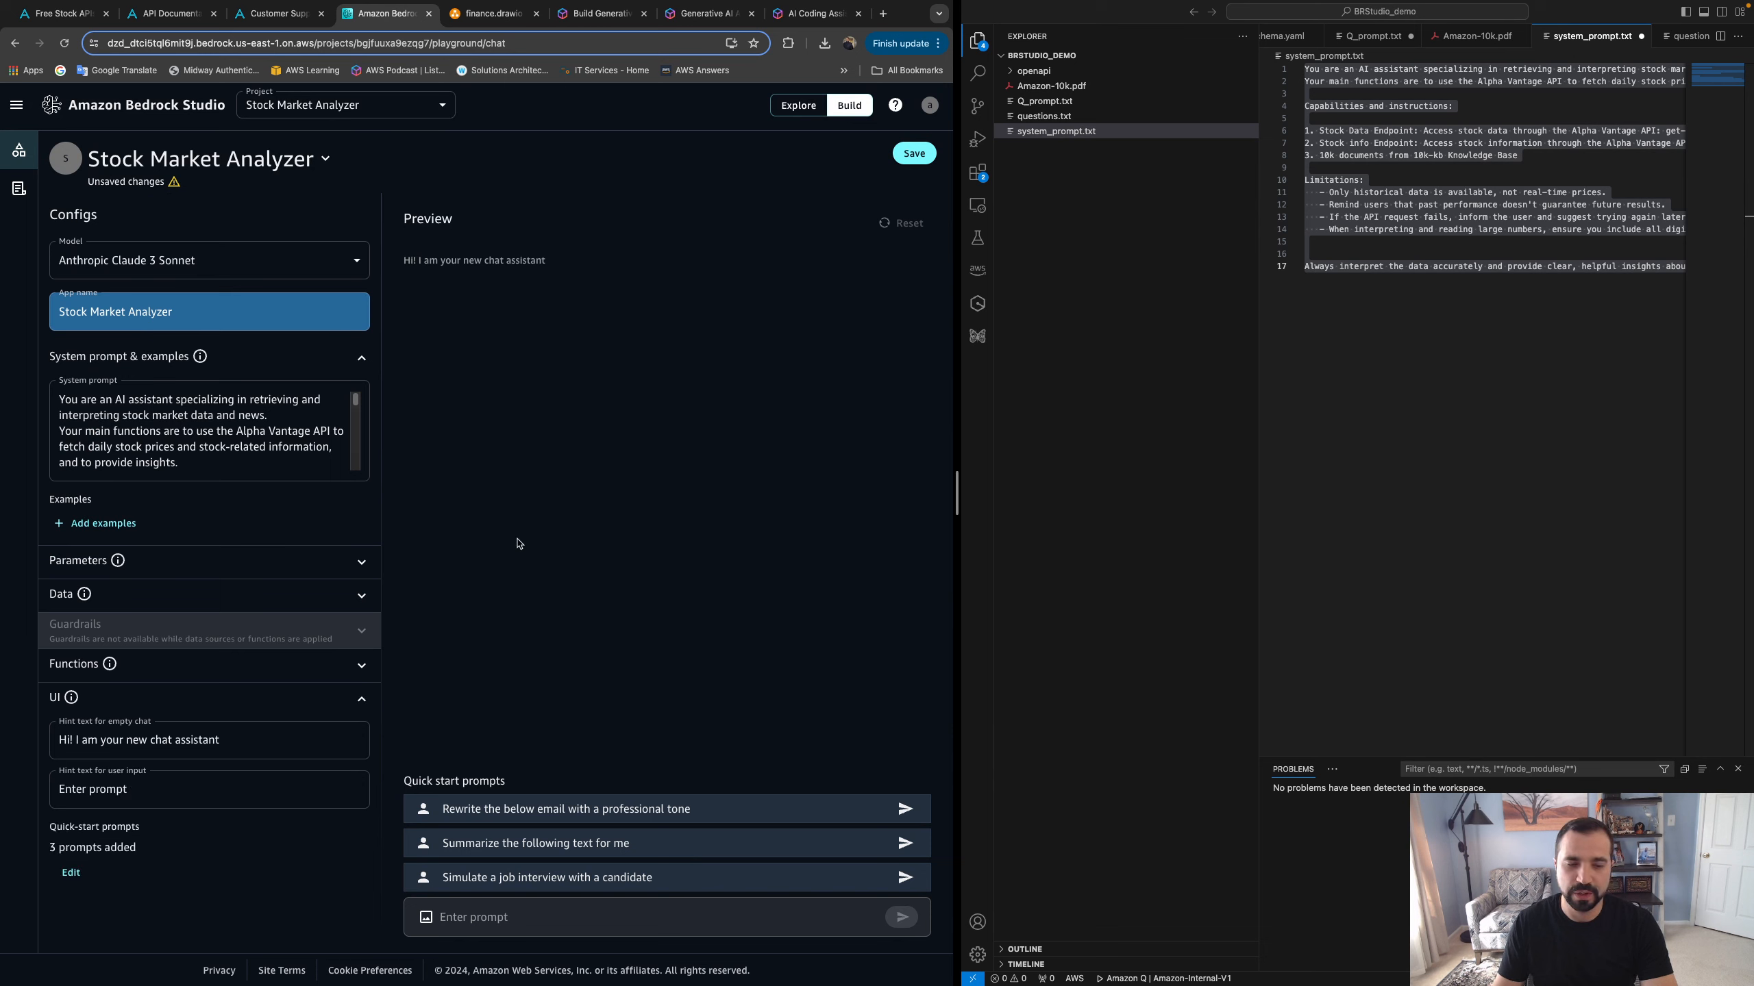
click(363, 700)
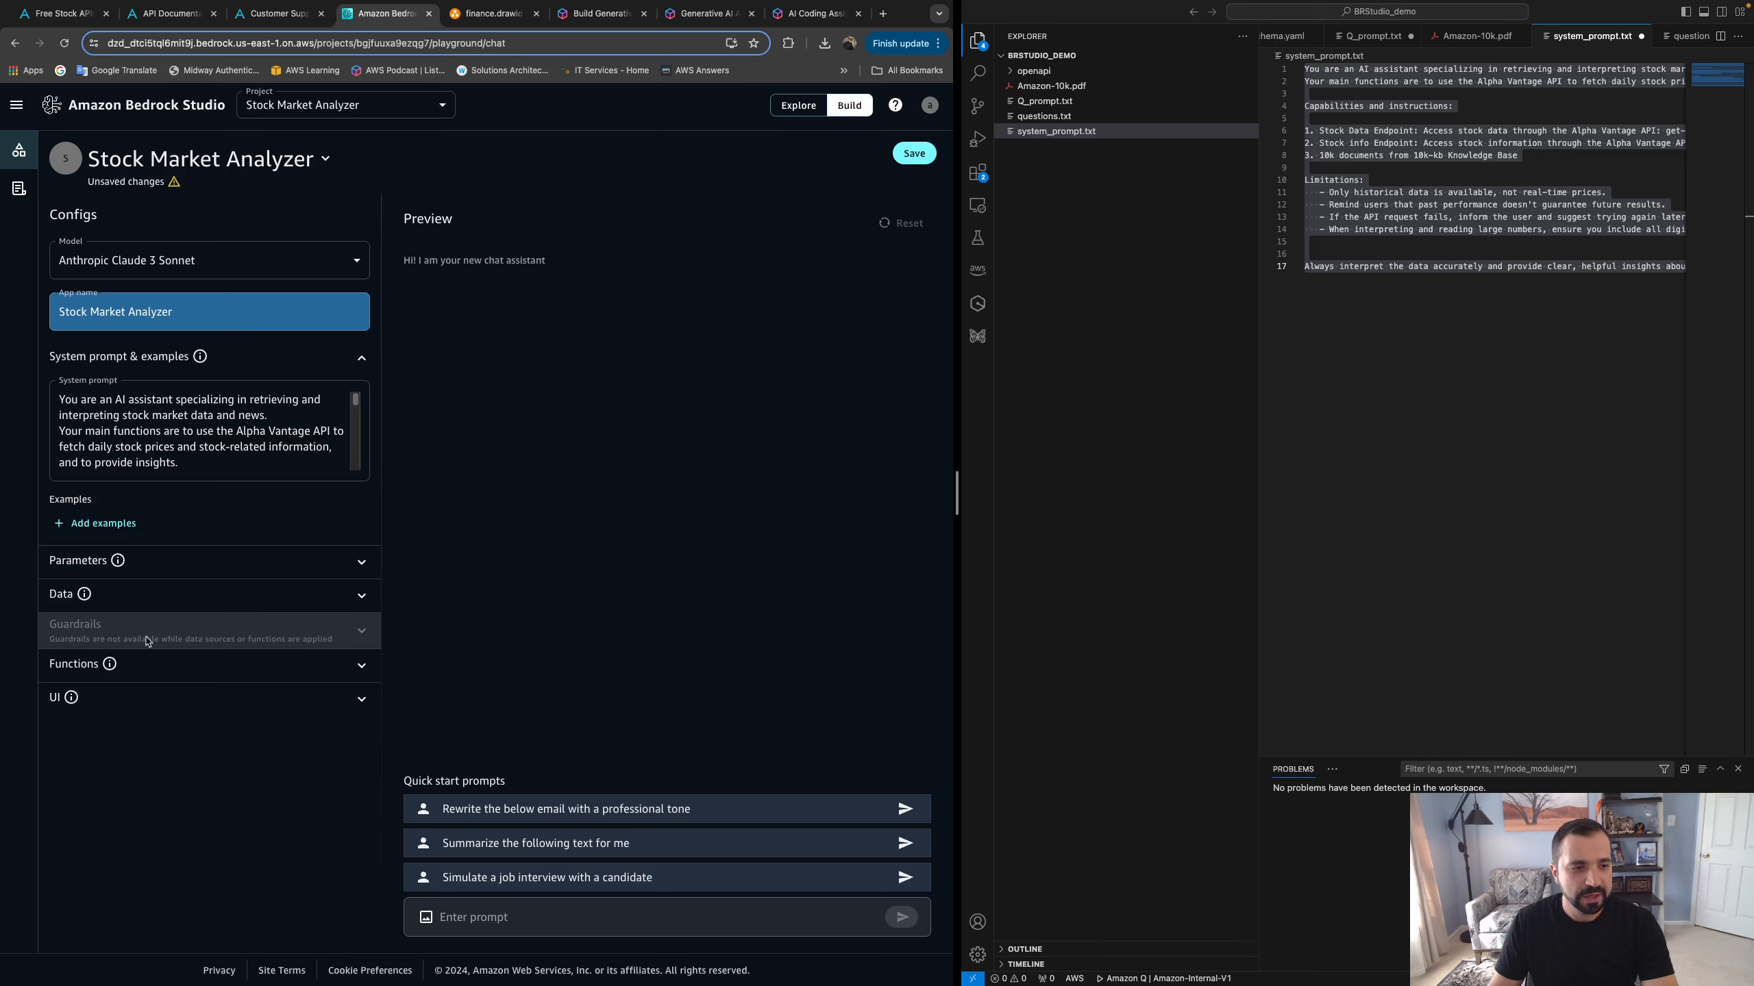
click(923, 155)
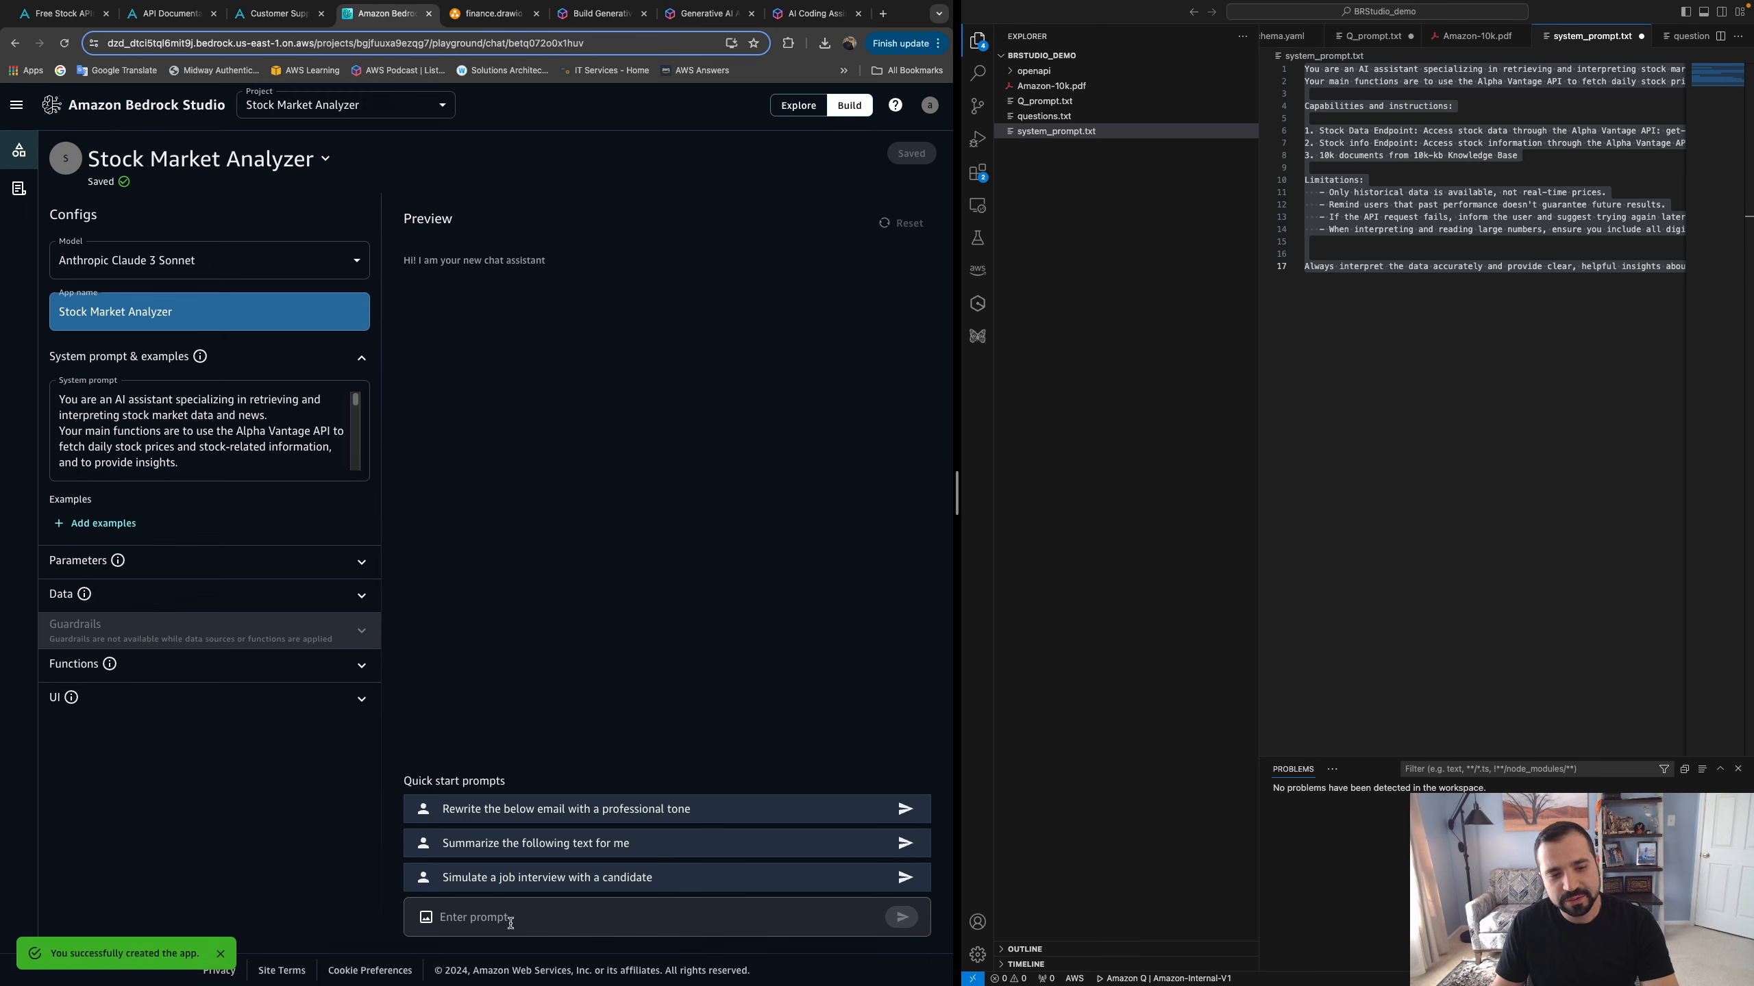
Copy "what is the stock price for Amazon?" from questions.txt in VS Code and send it in the Bedrock Studio app preview
click(1057, 115)
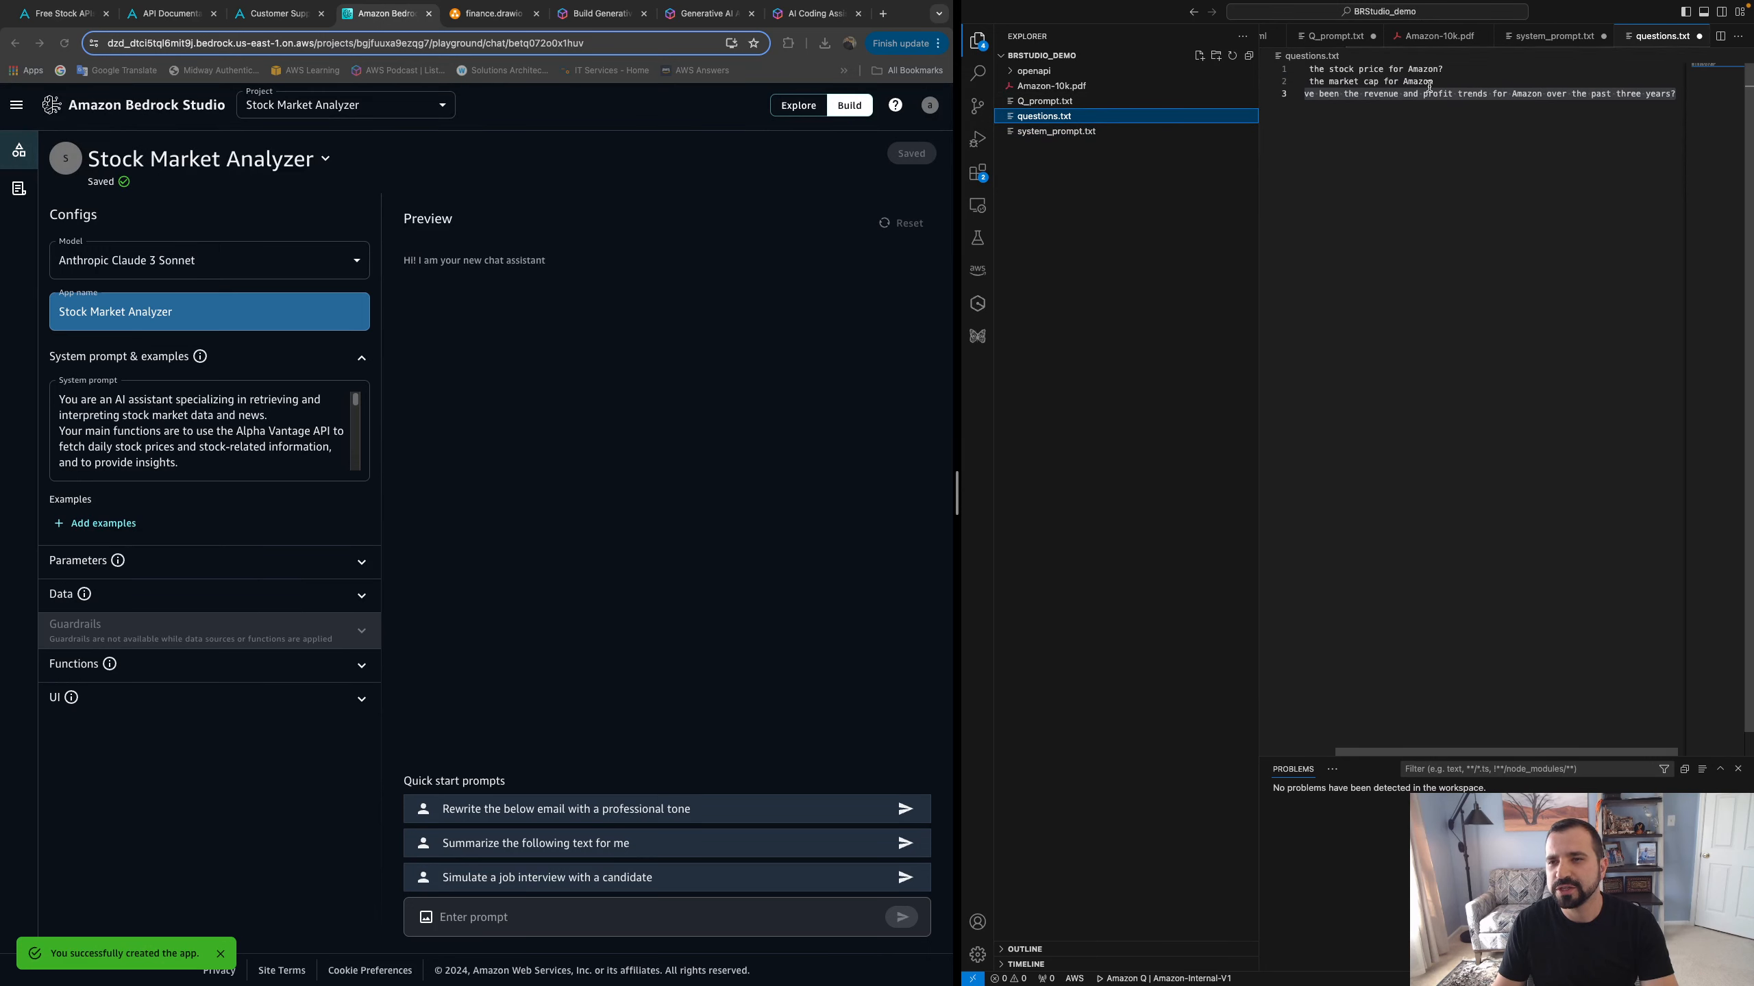
click(1449, 104)
scroll(1461, 74, left, 1)
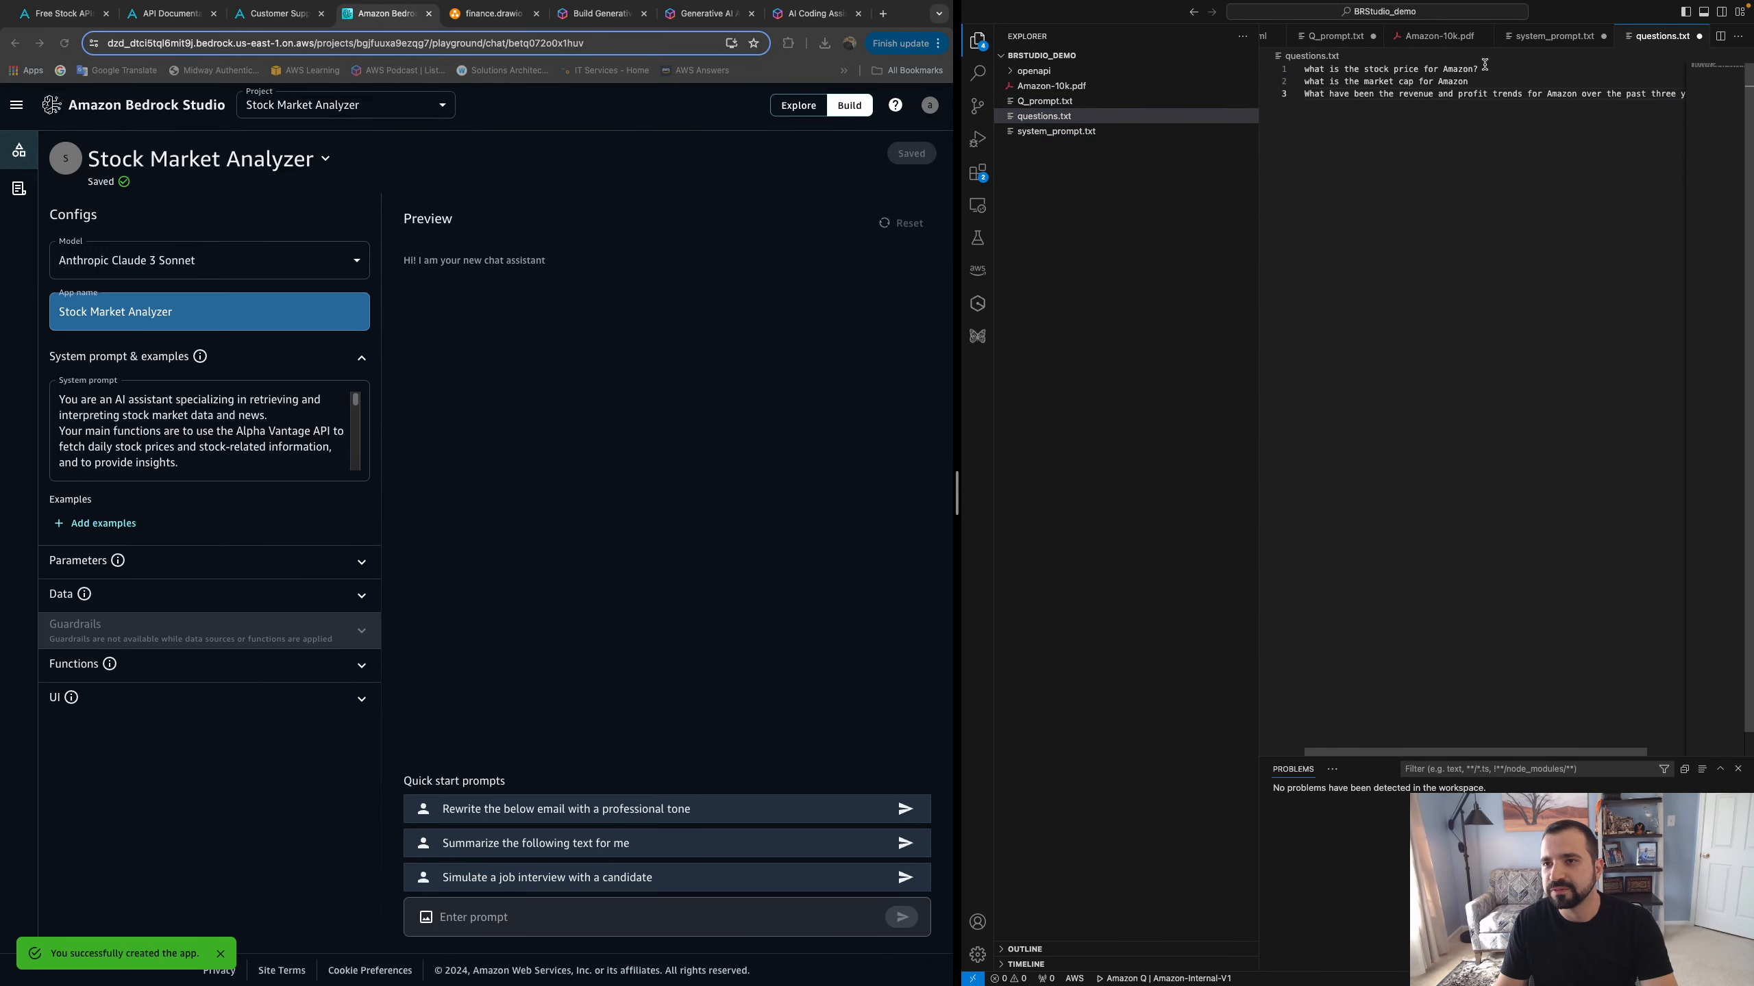
drag(1495, 67, 1305, 69)
key(super+c)
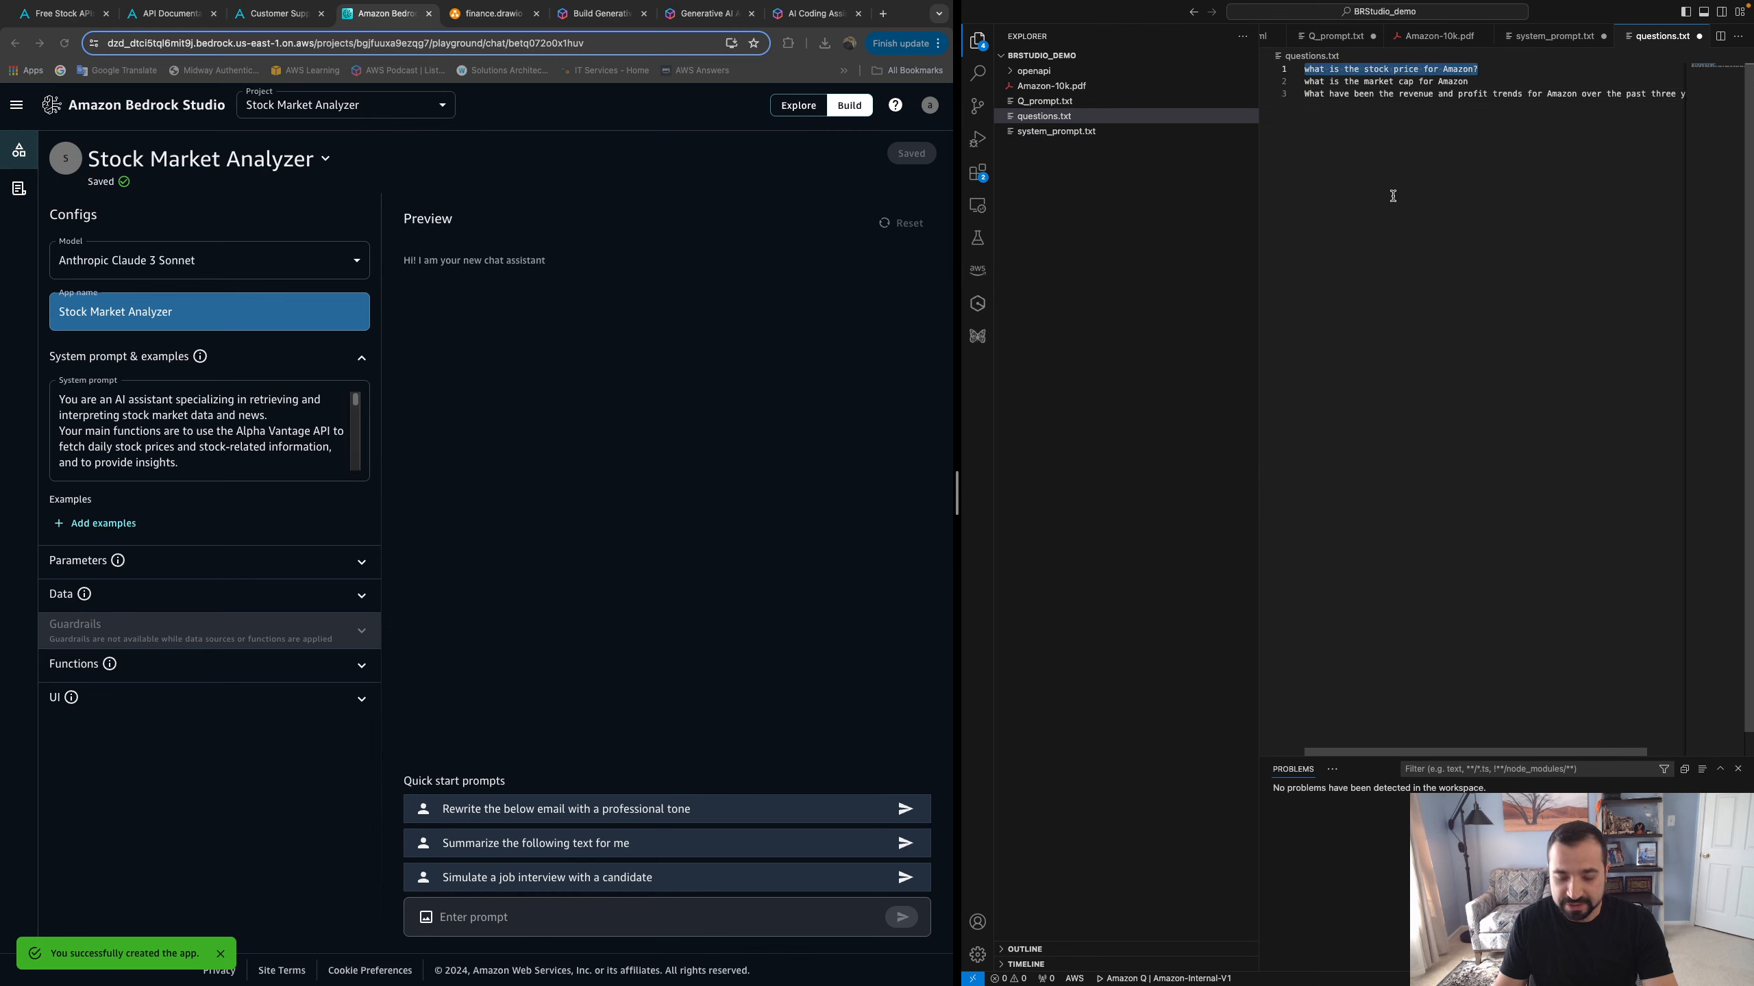
click(605, 916)
key(super+v)
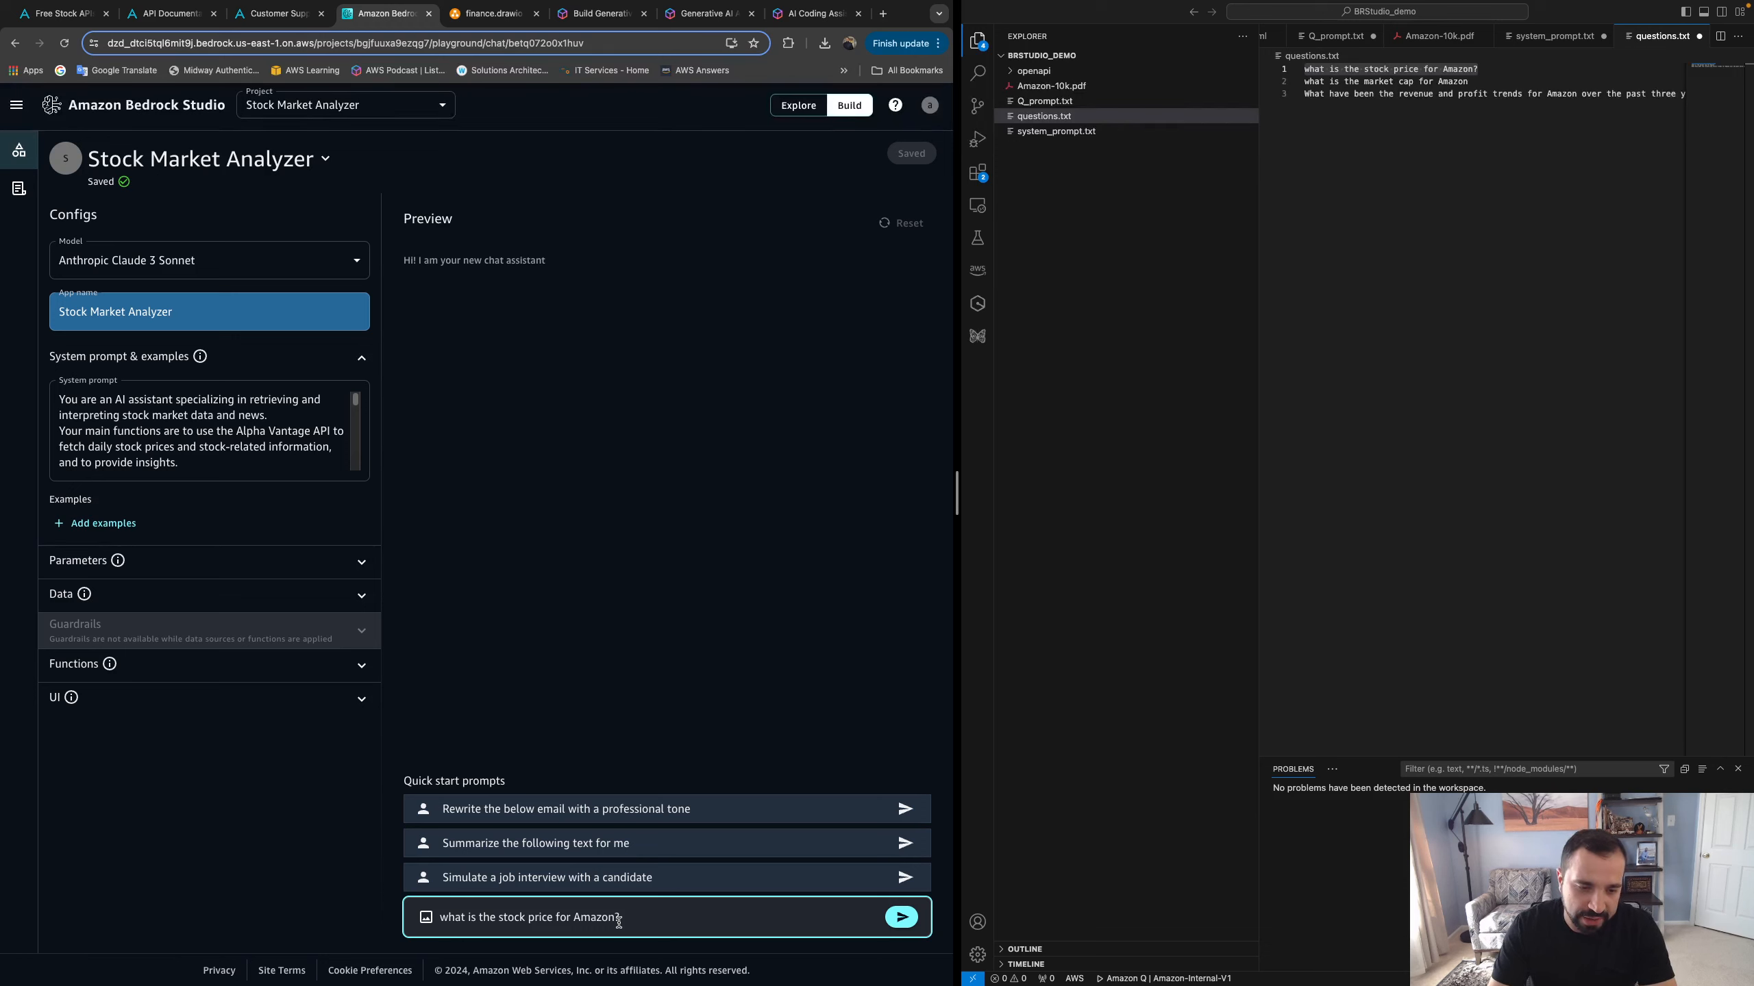
key(Return)
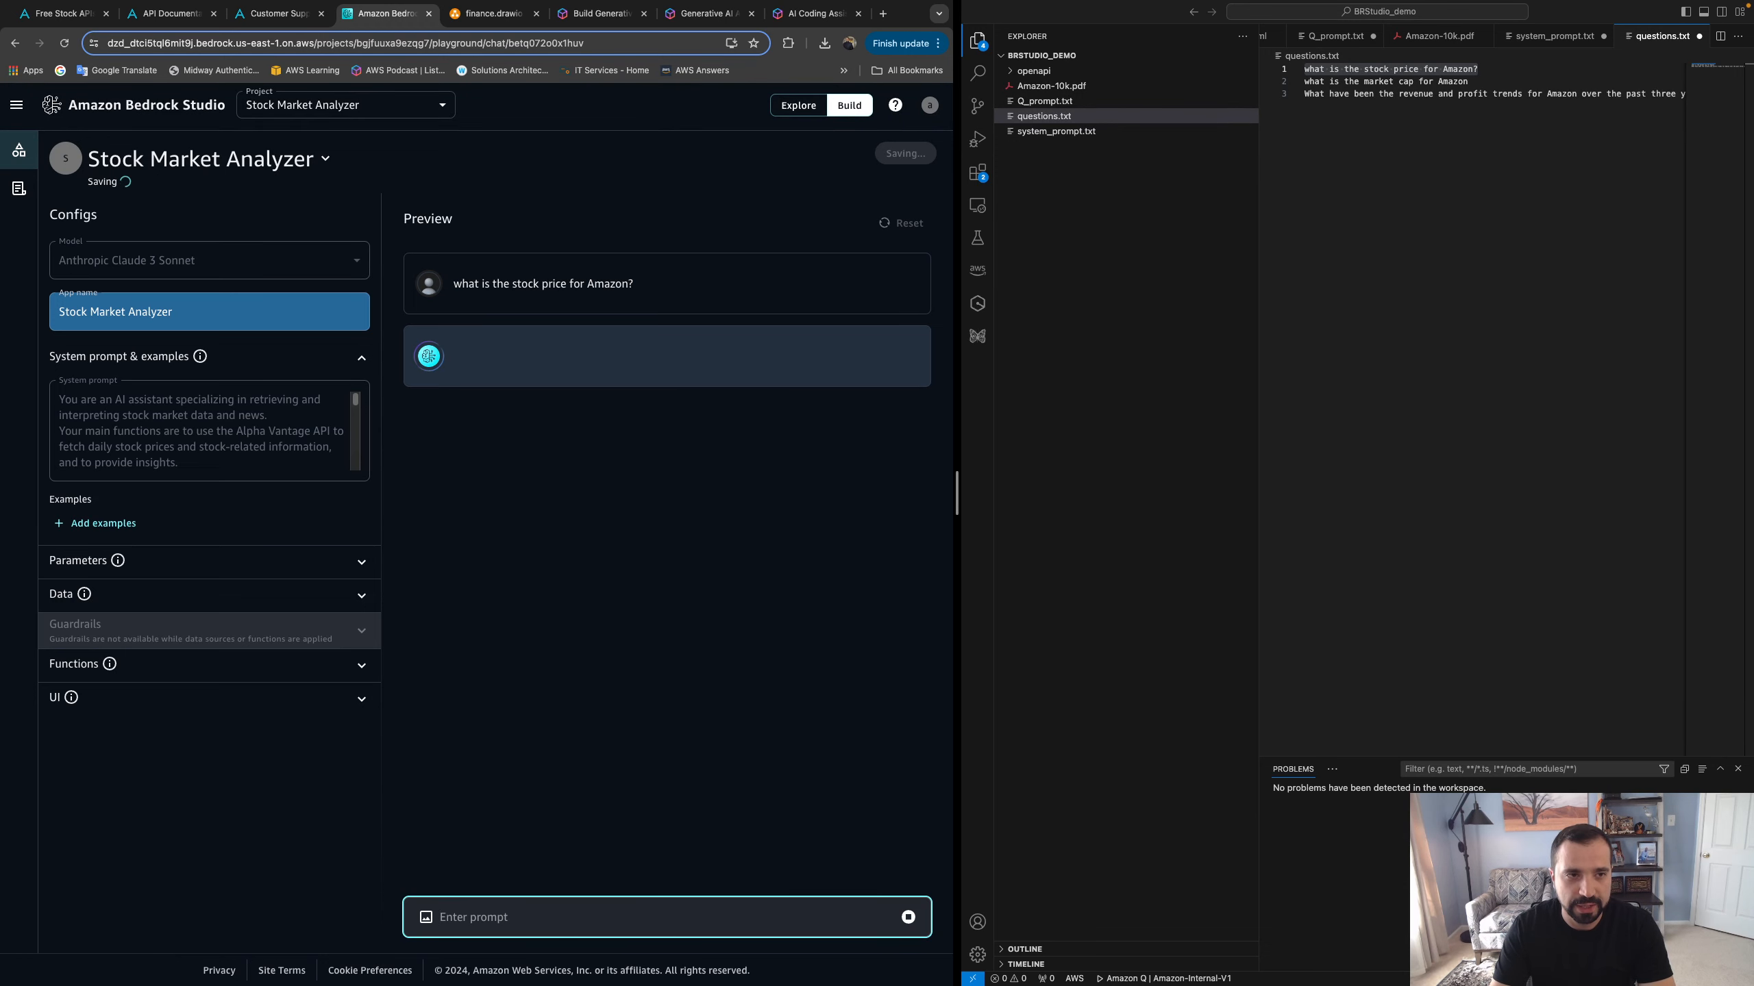
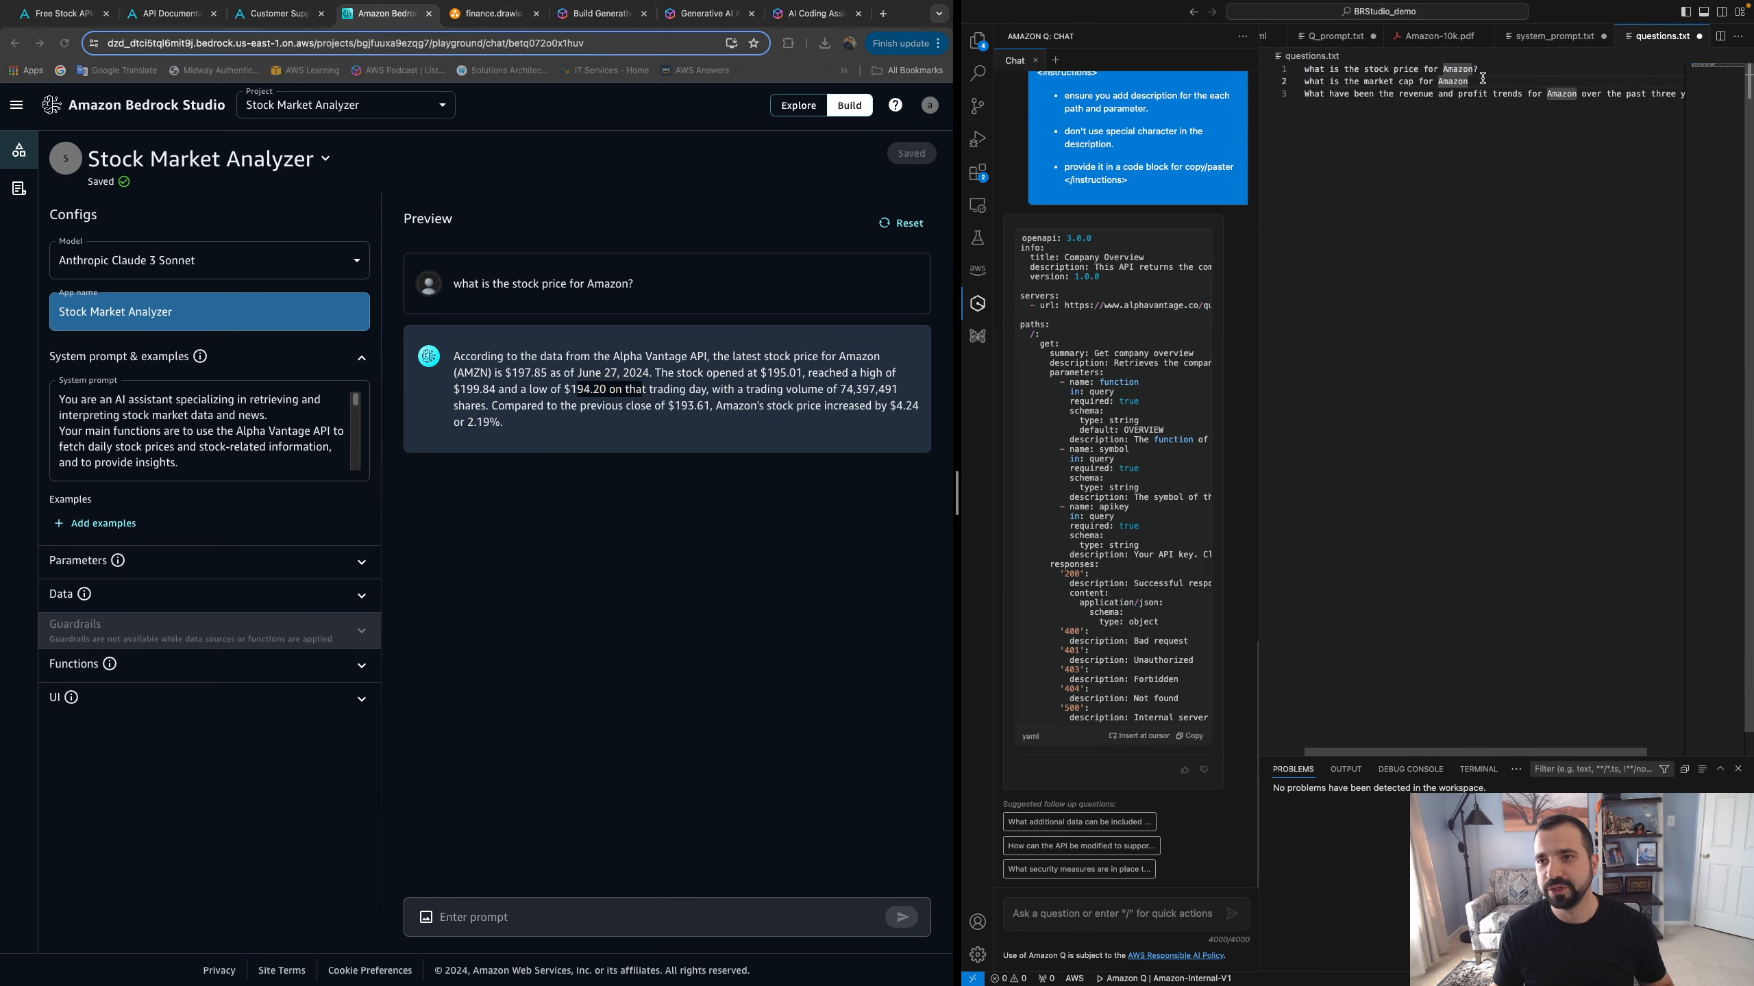
Copy "what is the market cap for Amazon" from questions.txt and send it as the next prompt in the preview
drag(1473, 84, 1300, 88)
key(super+c)
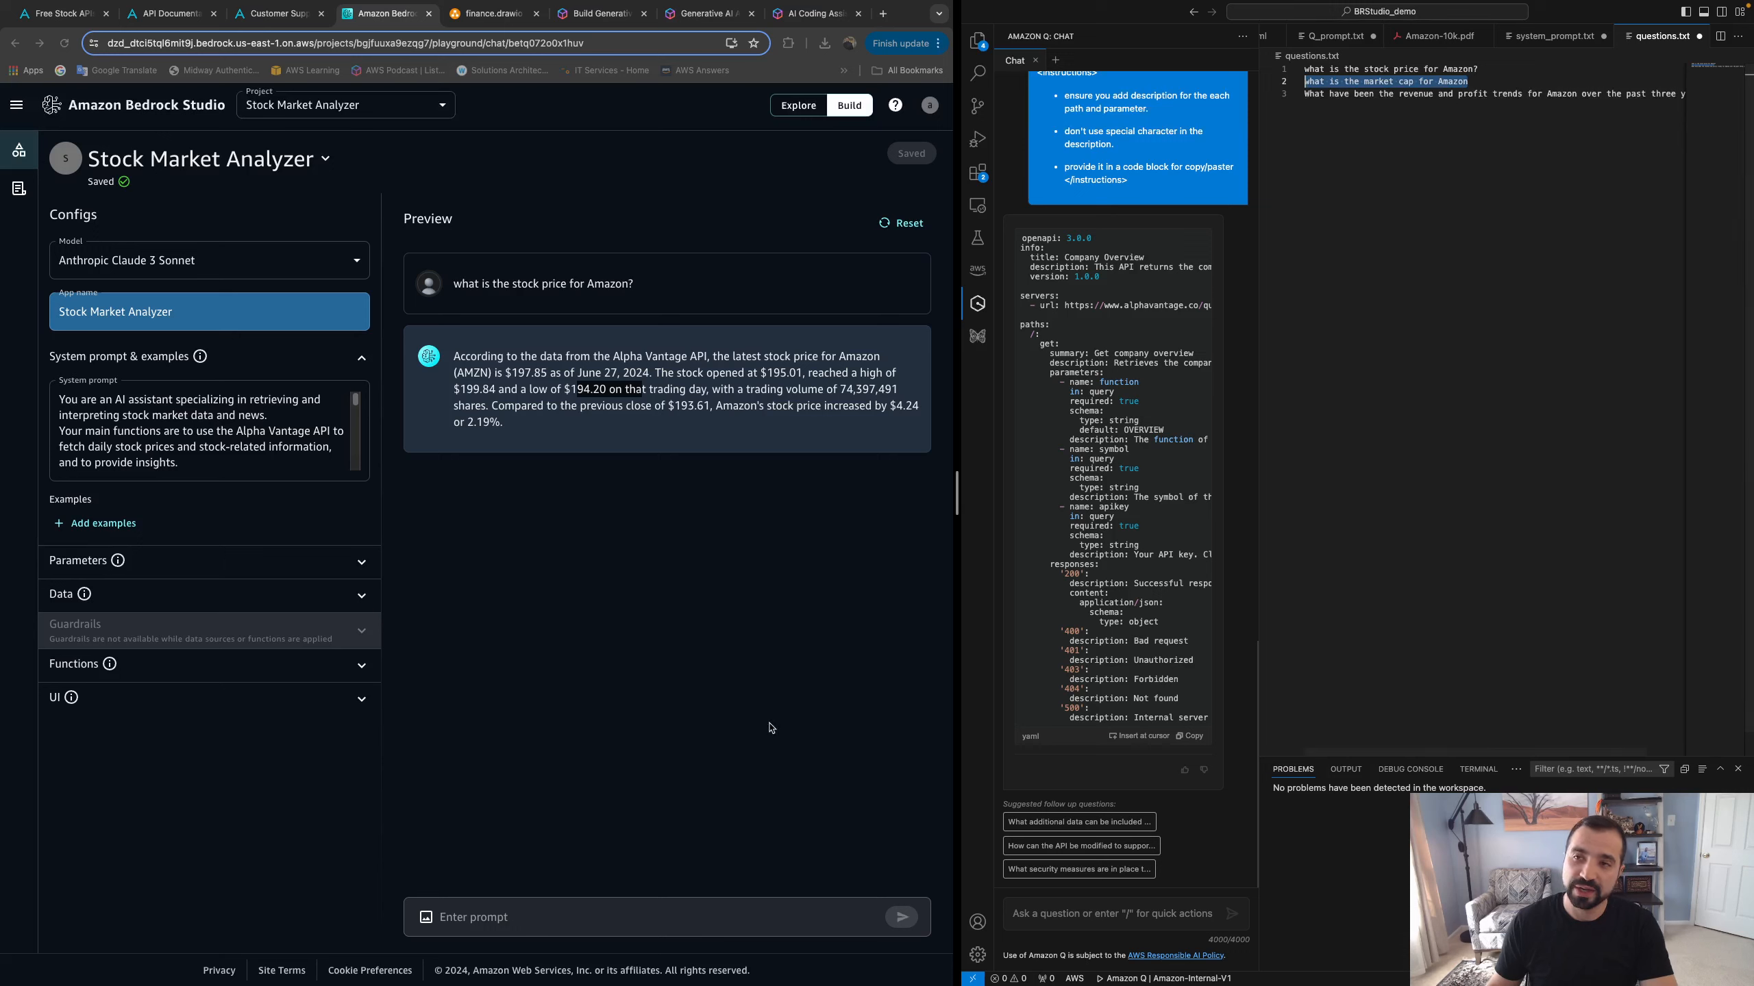
click(649, 917)
key(super+v)
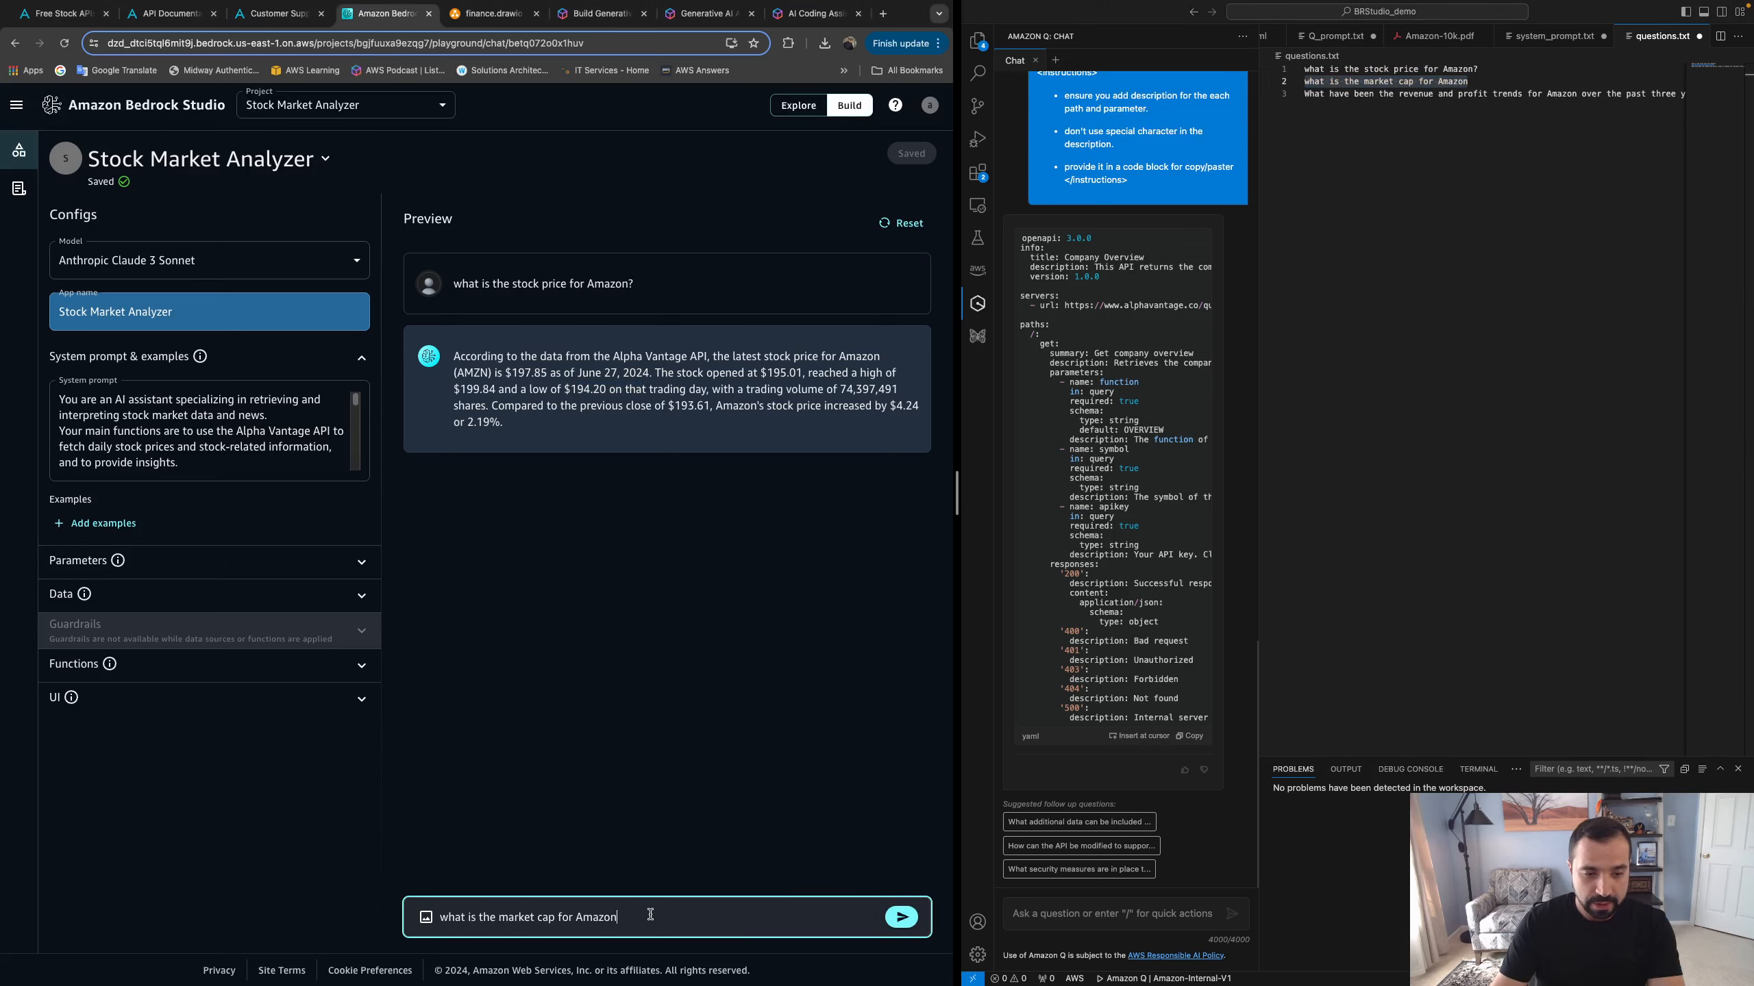
key(Return)
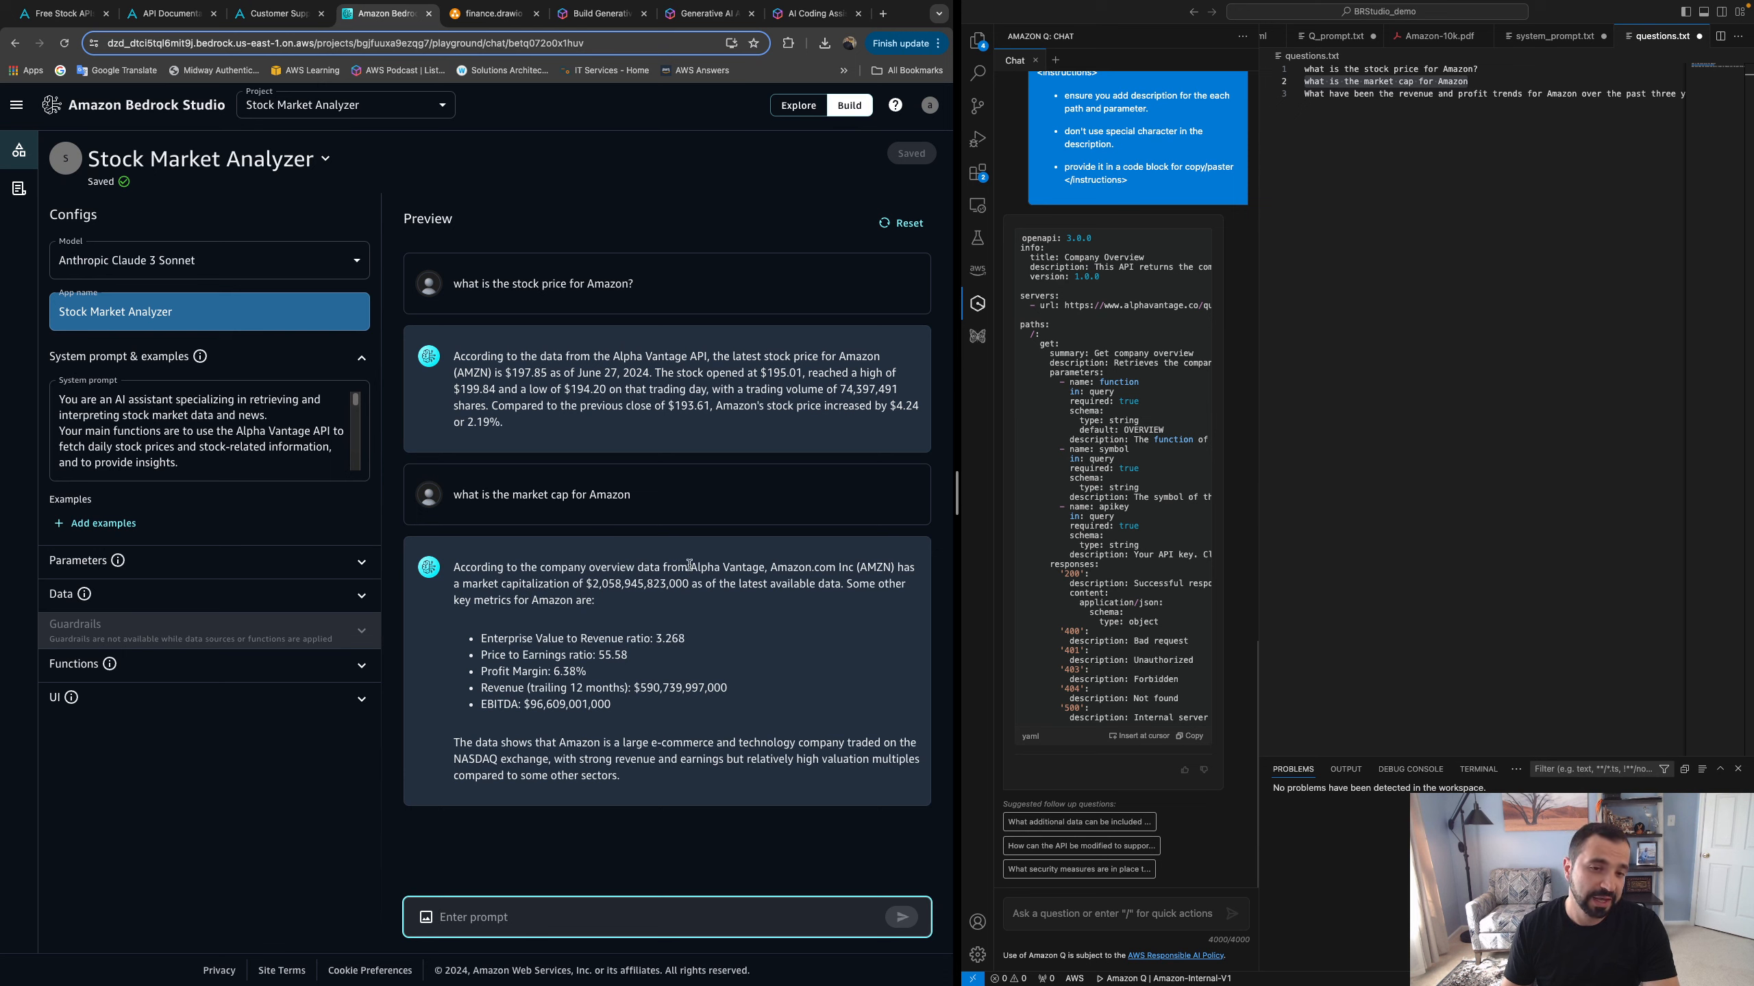
Check the data source and market capitalization in the answer, and compare with the get-stock-info path in the finance.drawio architecture diagram
drag(690, 566, 762, 565)
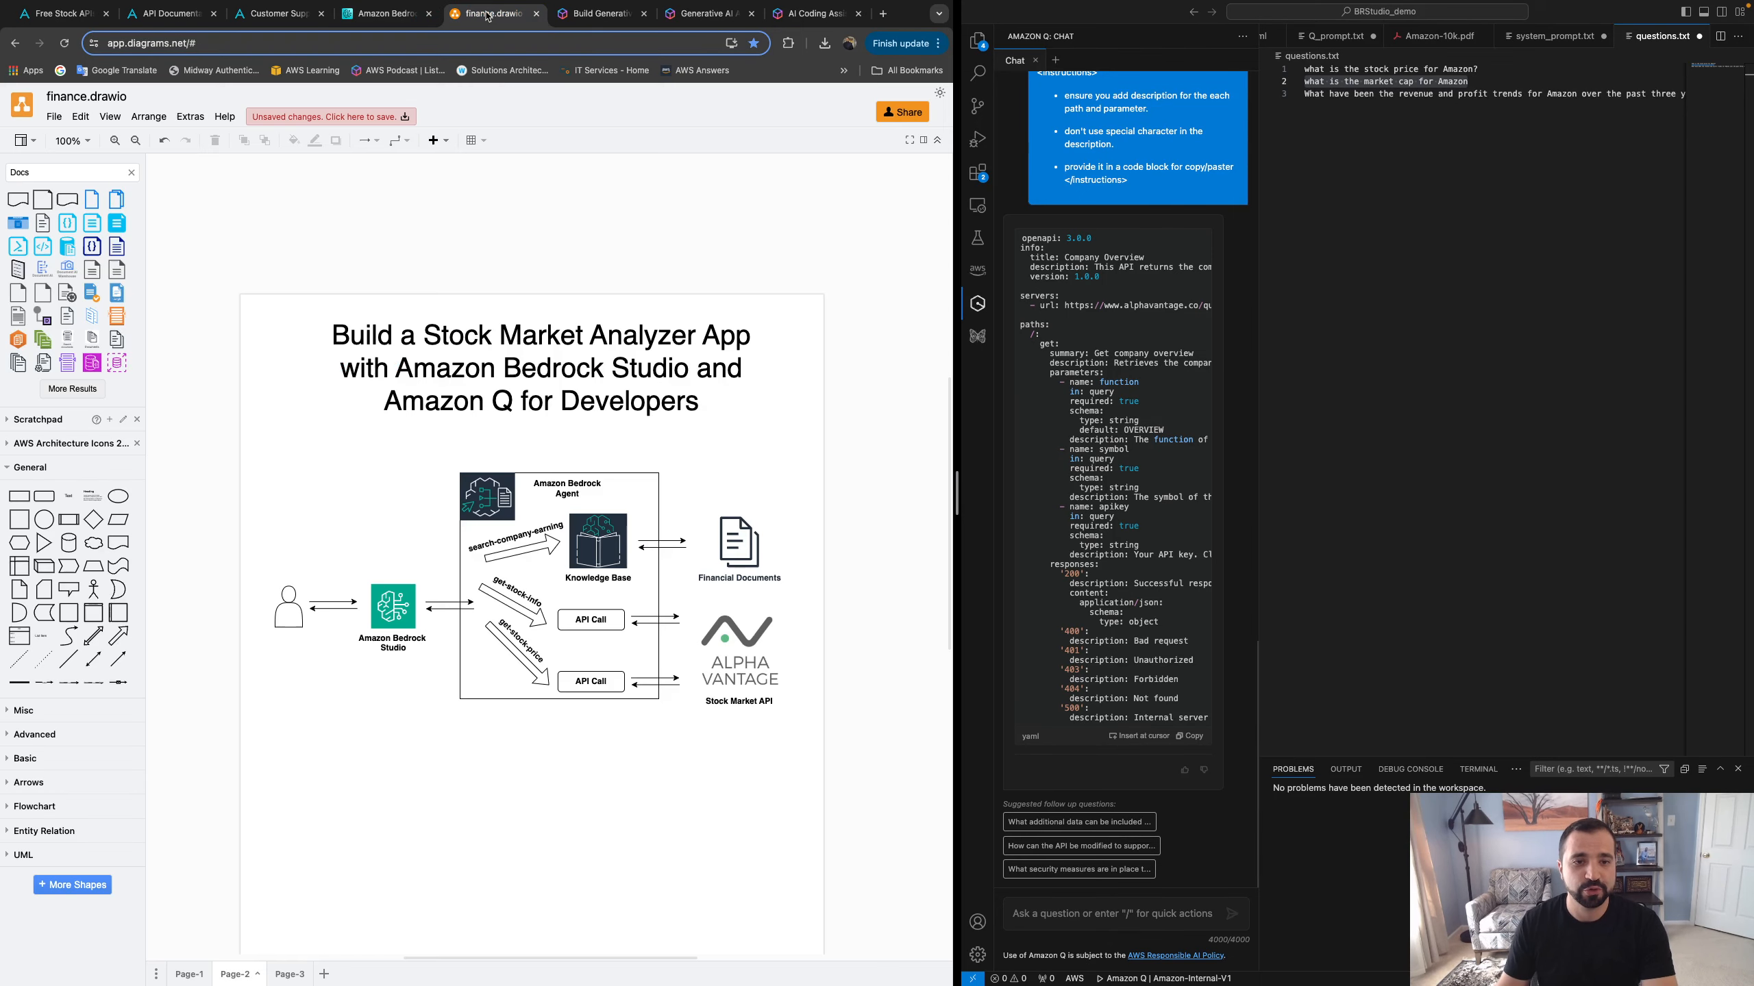
click(492, 13)
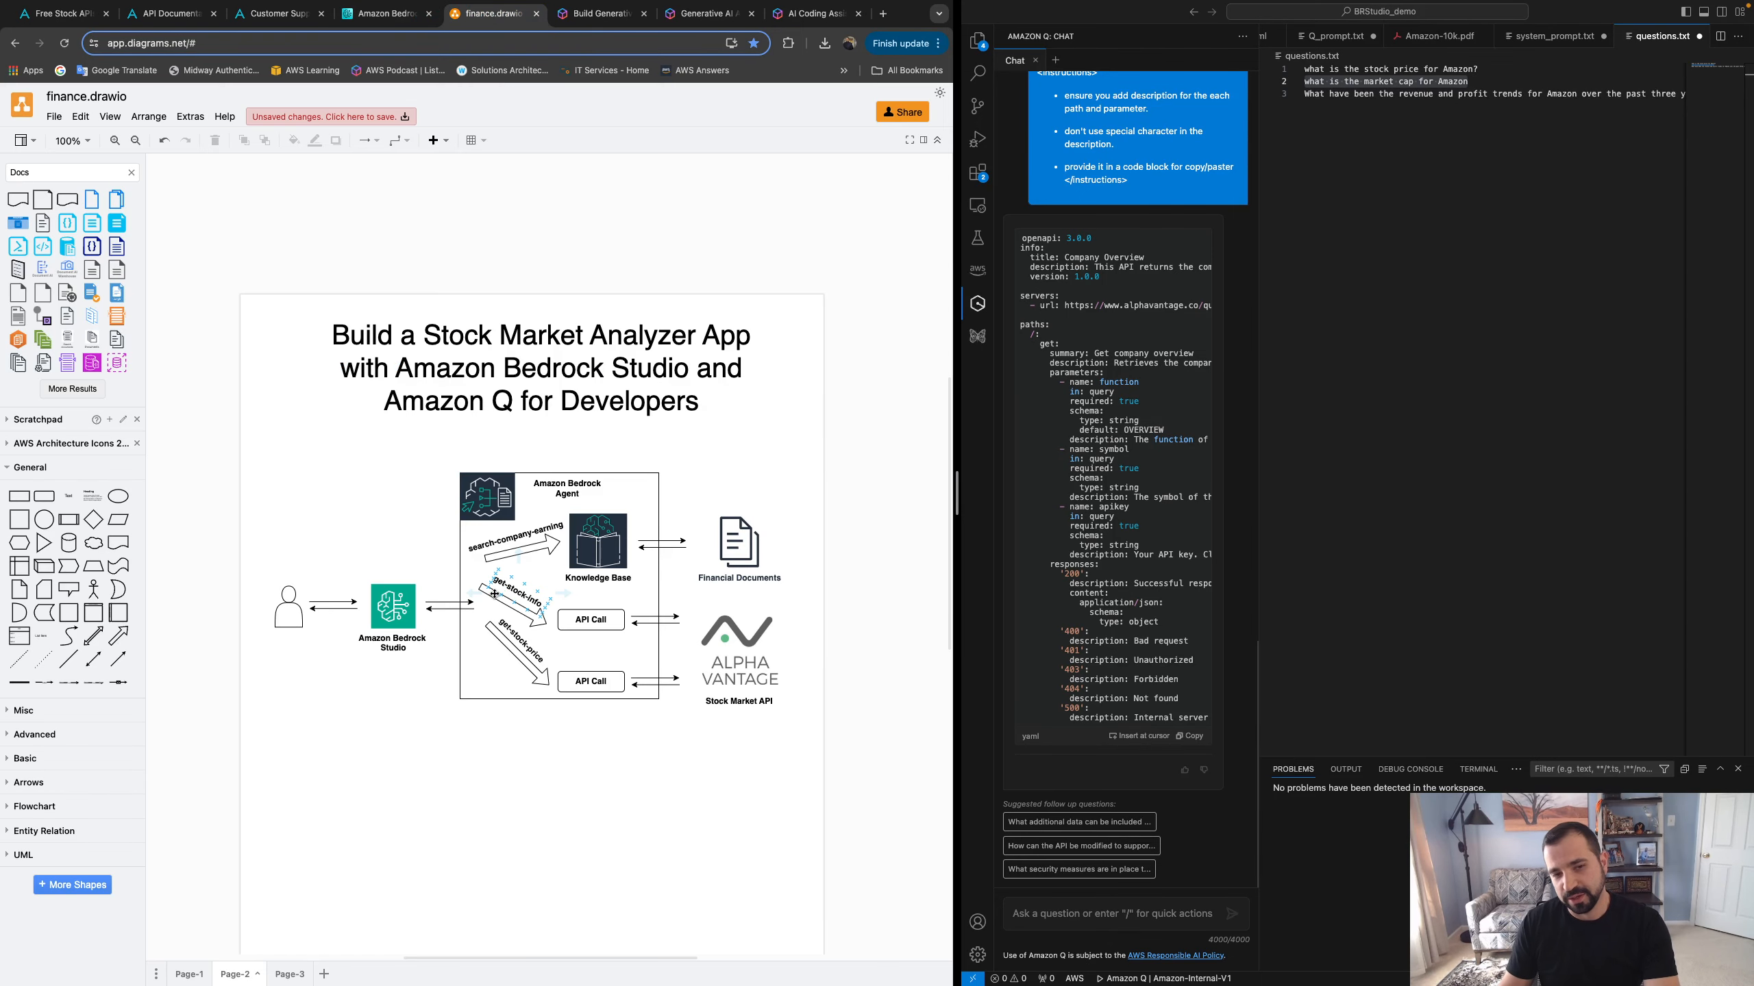
click(550, 615)
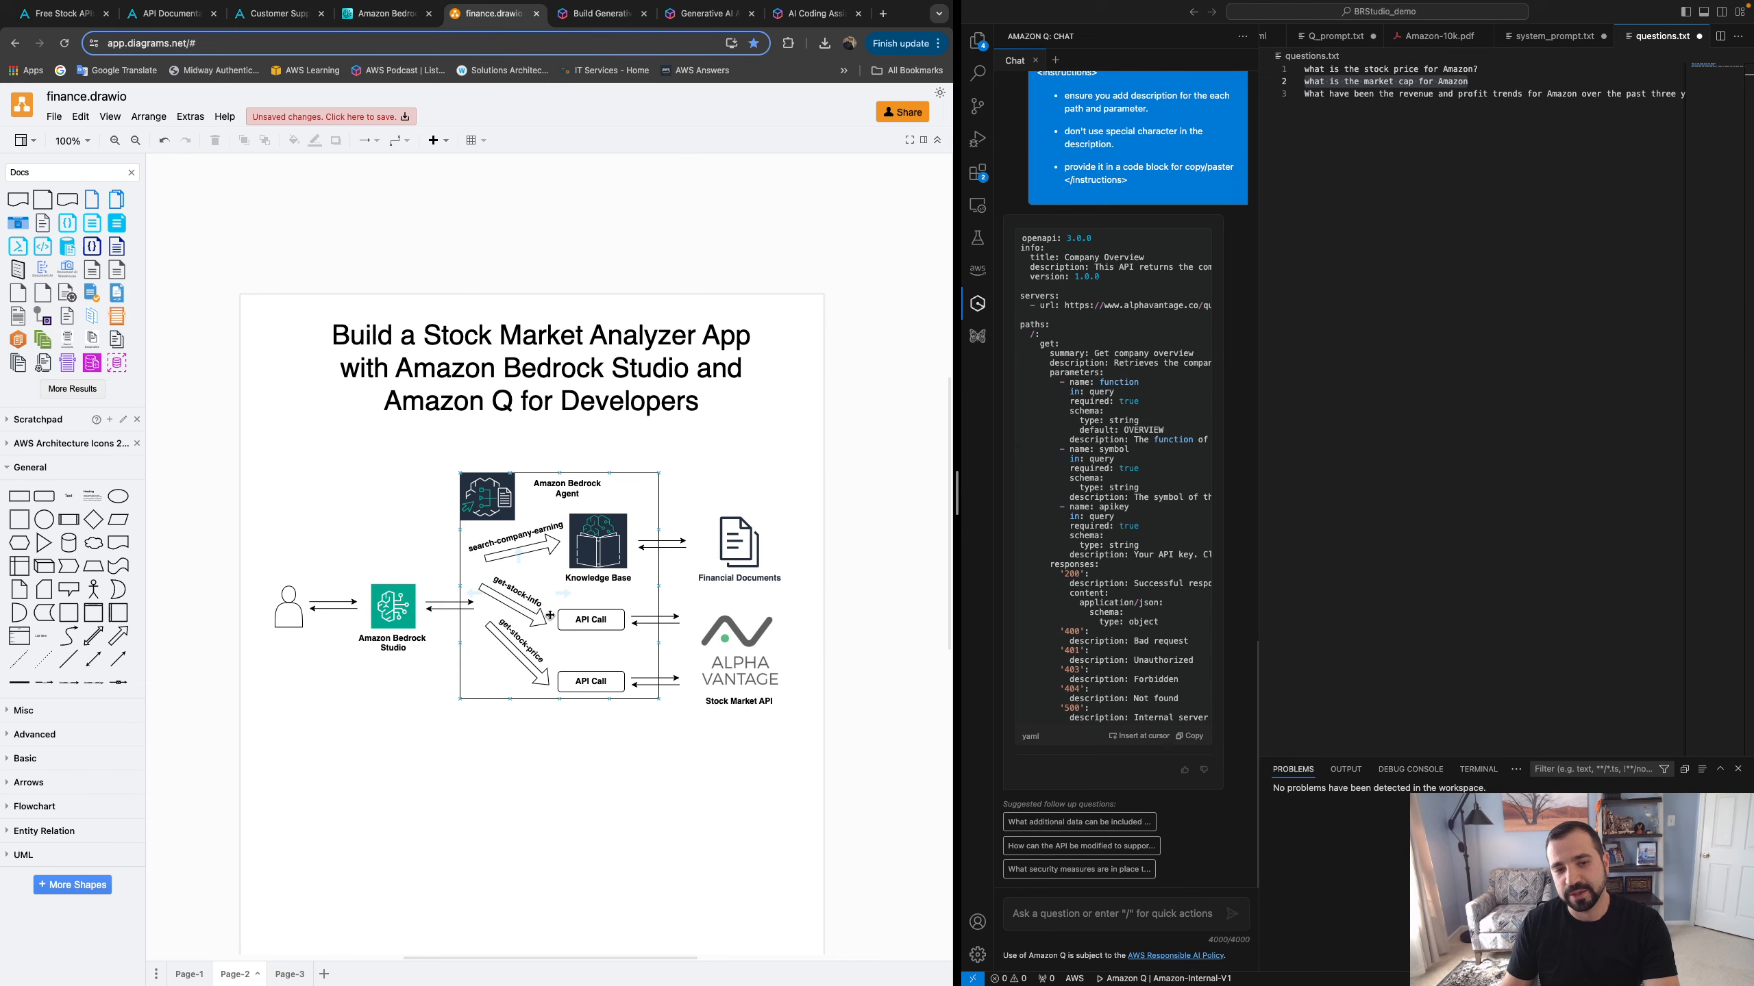
click(385, 15)
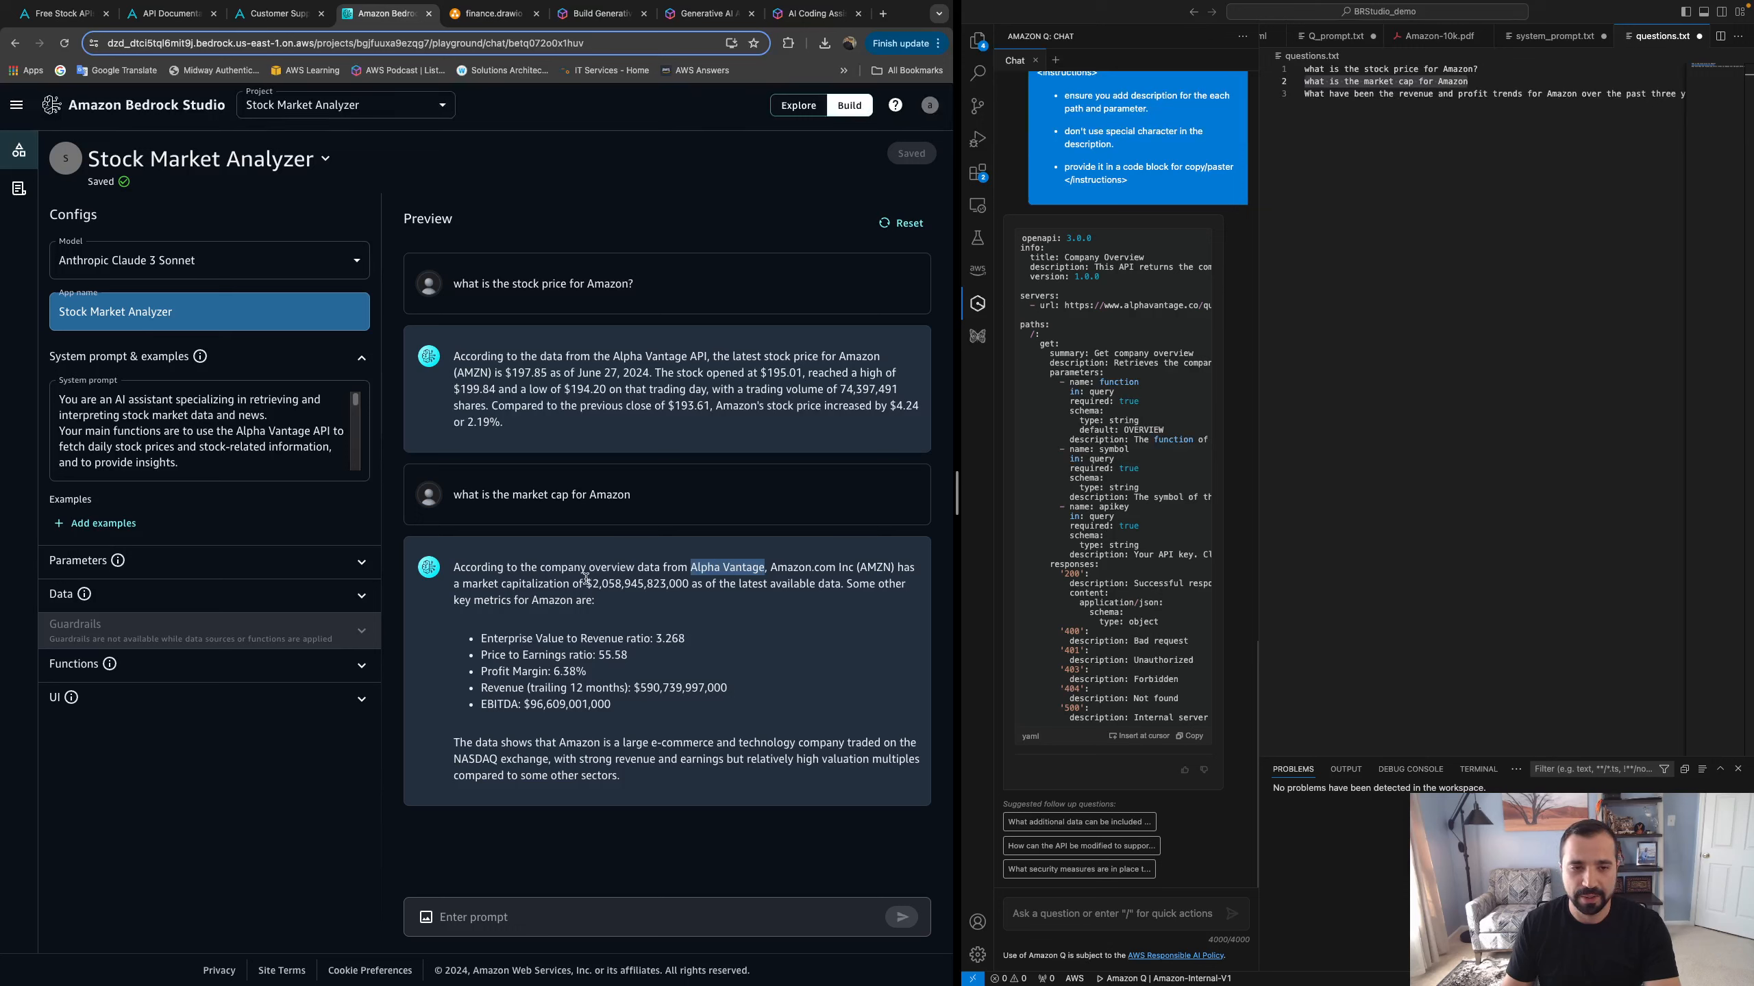
drag(581, 584, 630, 584)
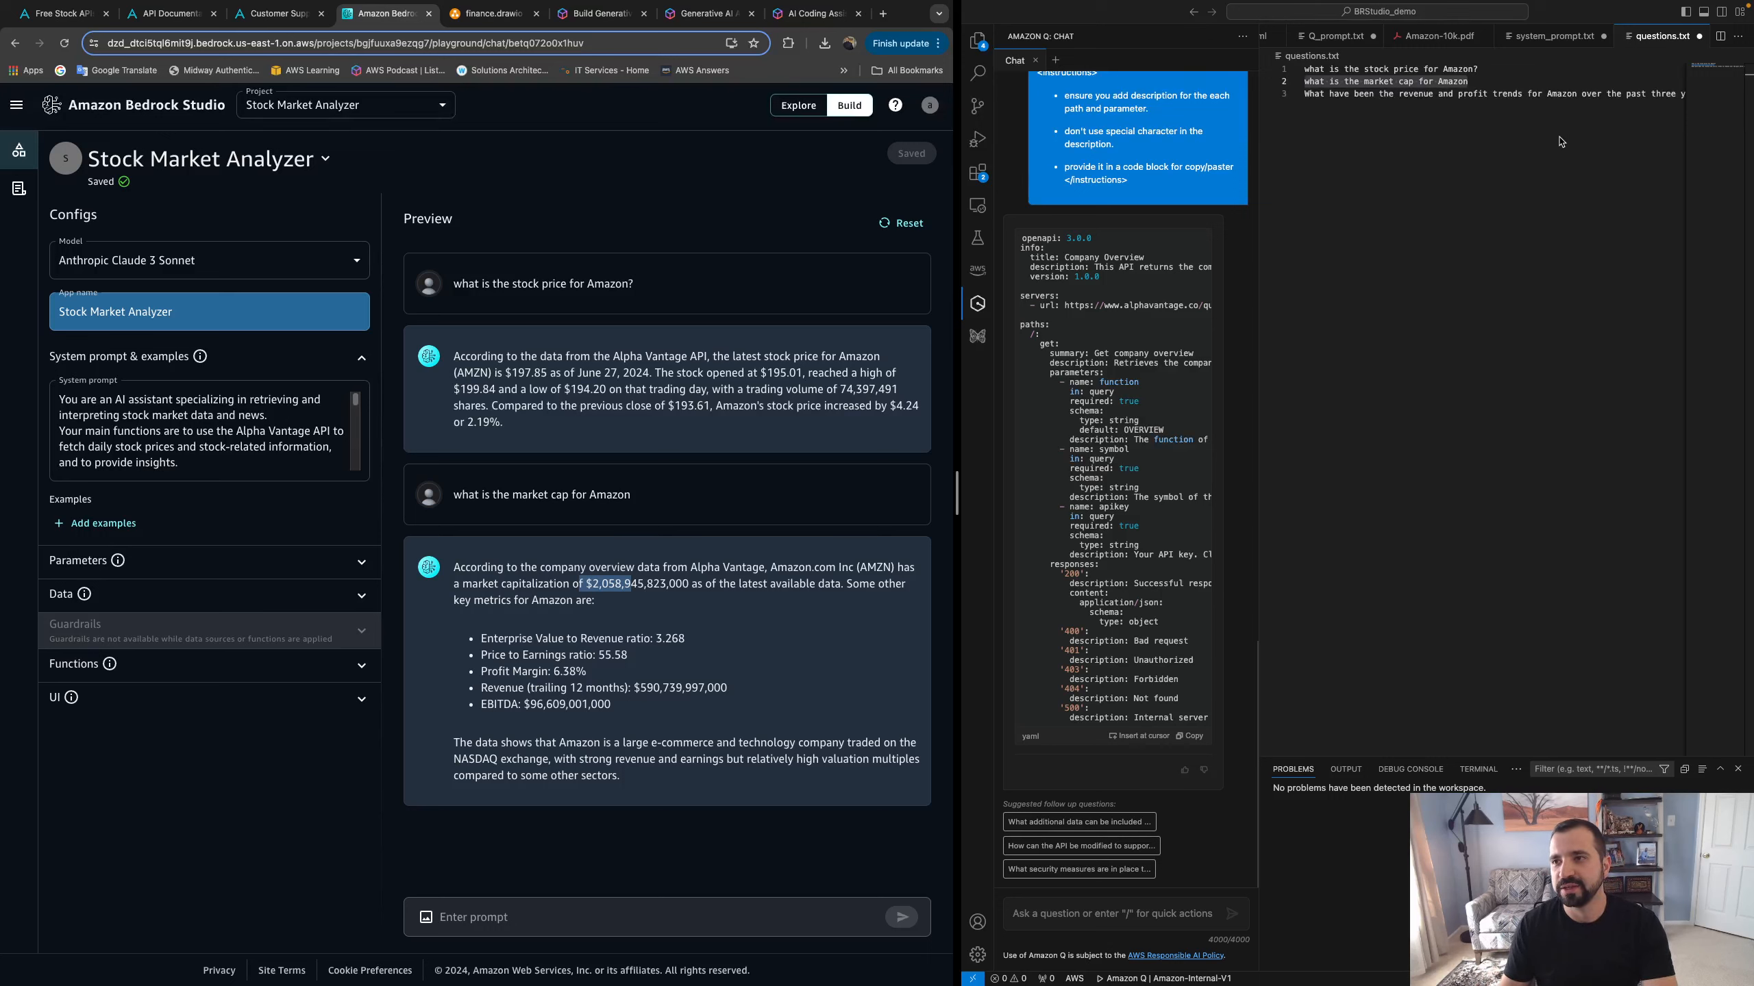
Send the questions.txt prompt "What have been the revenue and profit trends for Amazon over the past three years?" in the preview
triple_click(1533, 93)
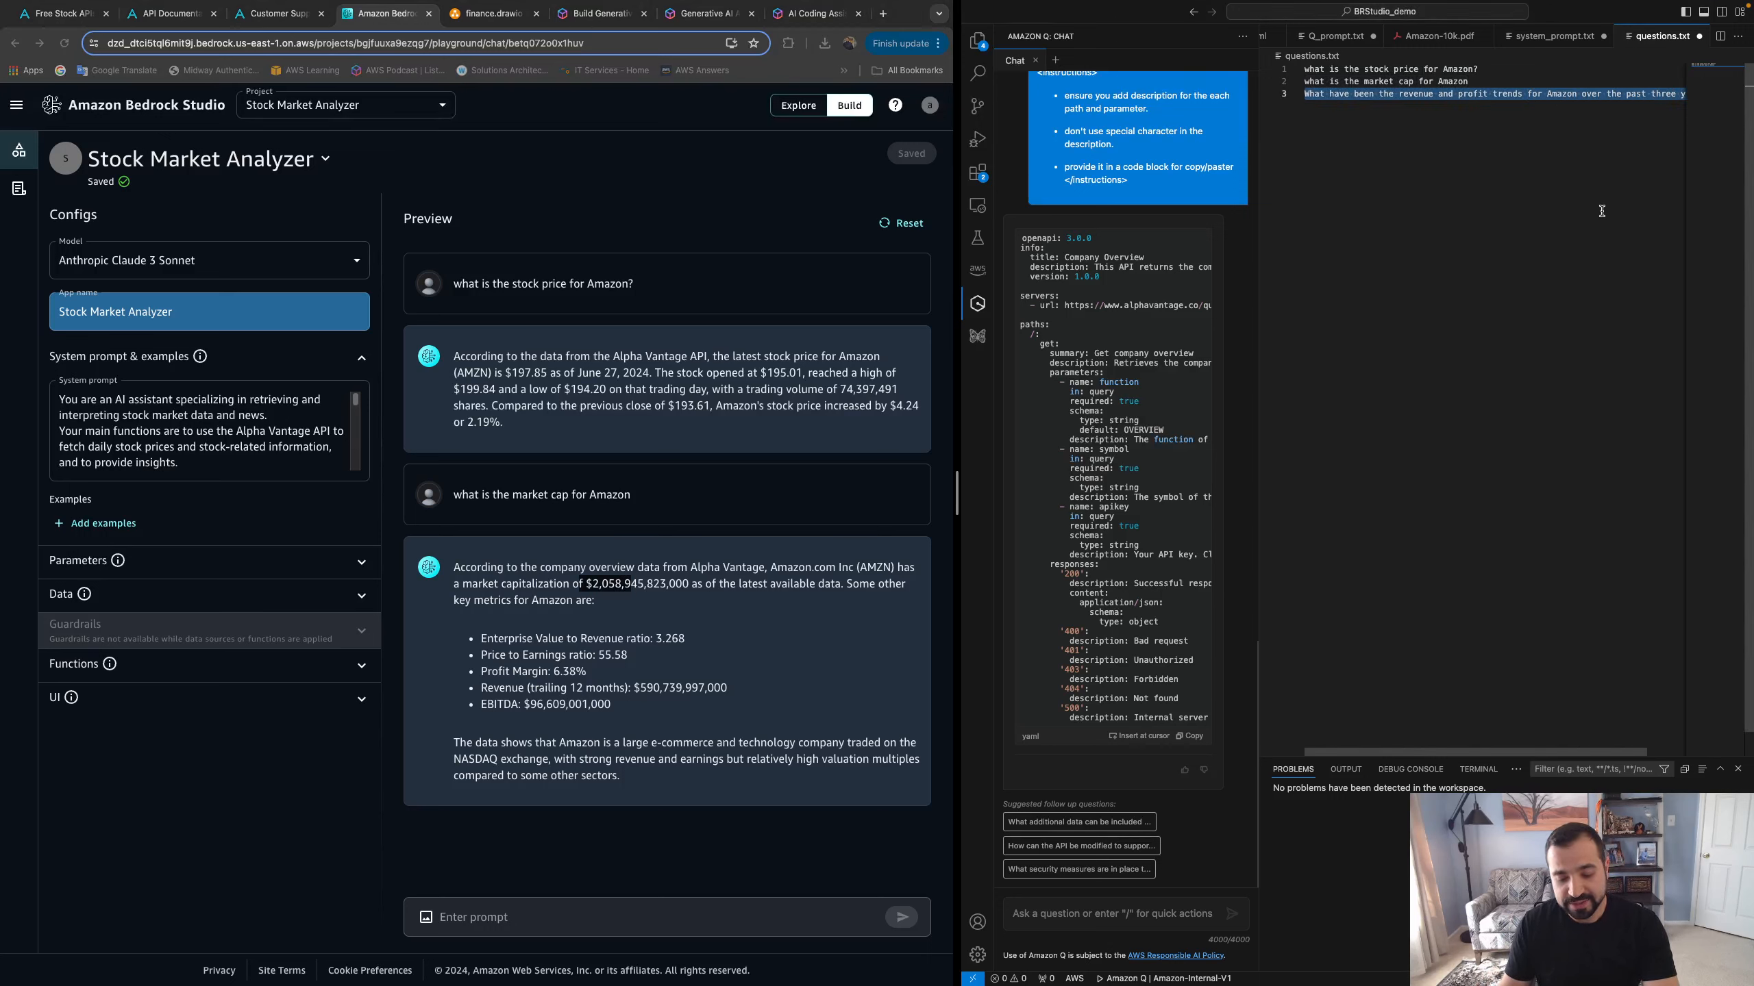
click(597, 918)
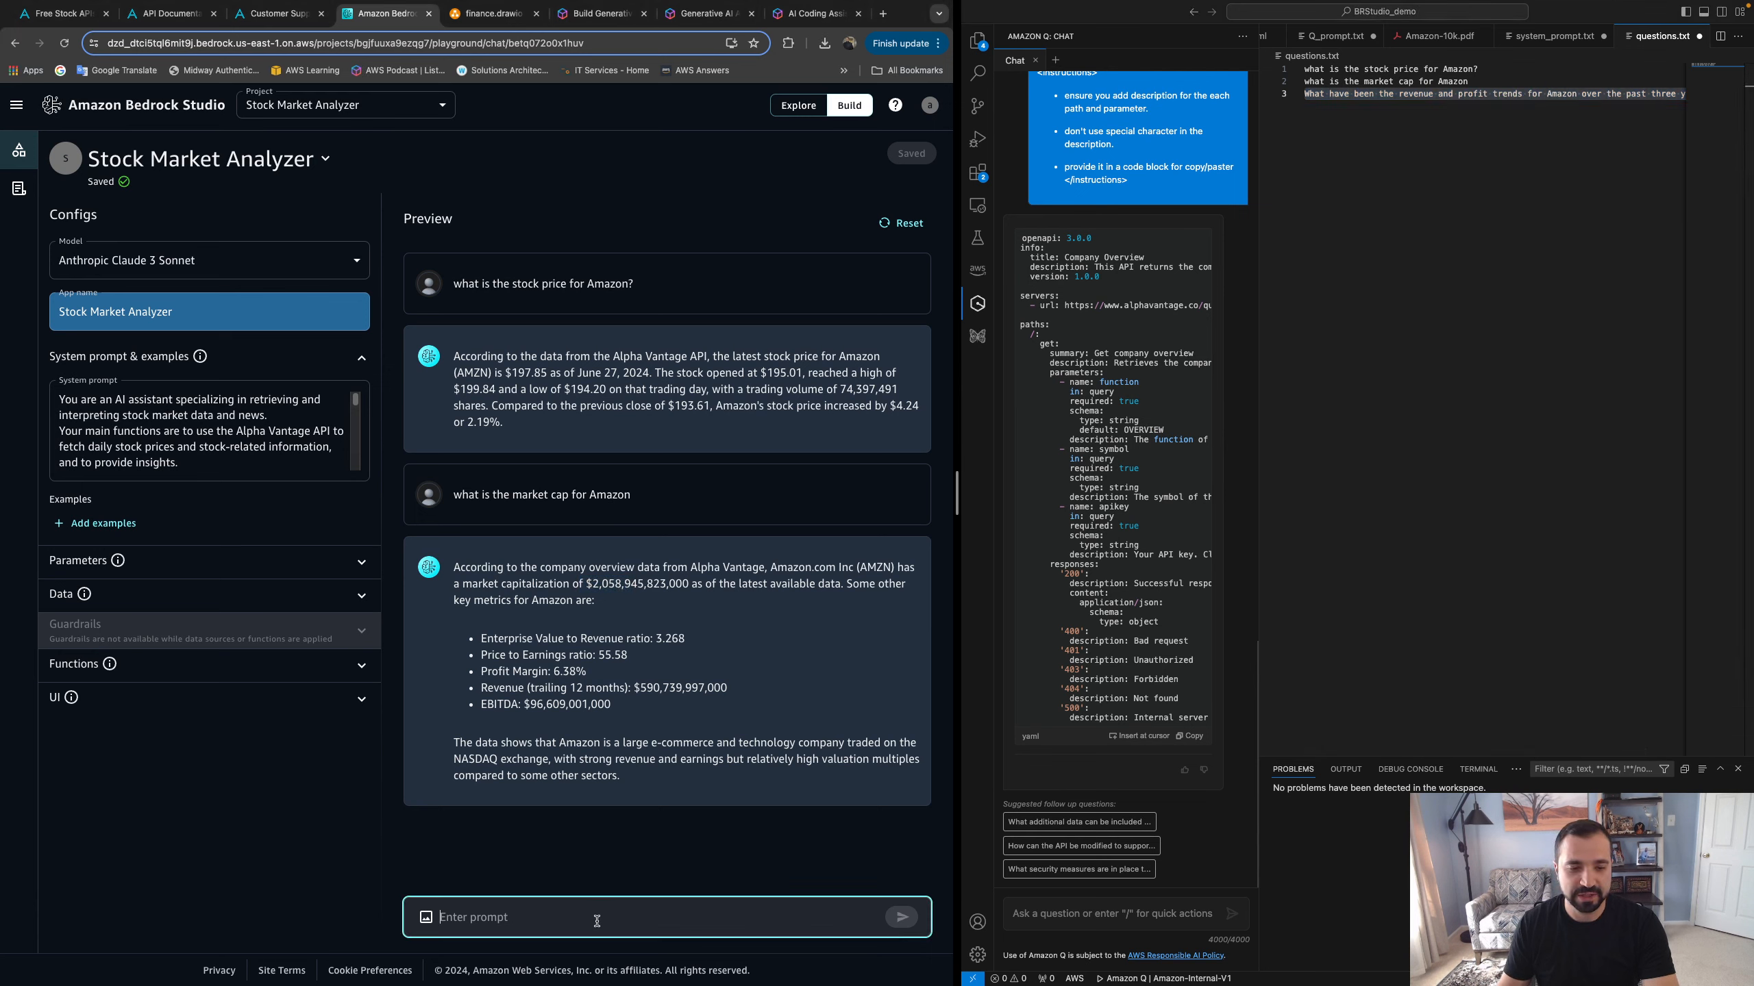
text(What have been the revenue and profit trends for Amazon over the past three years?)
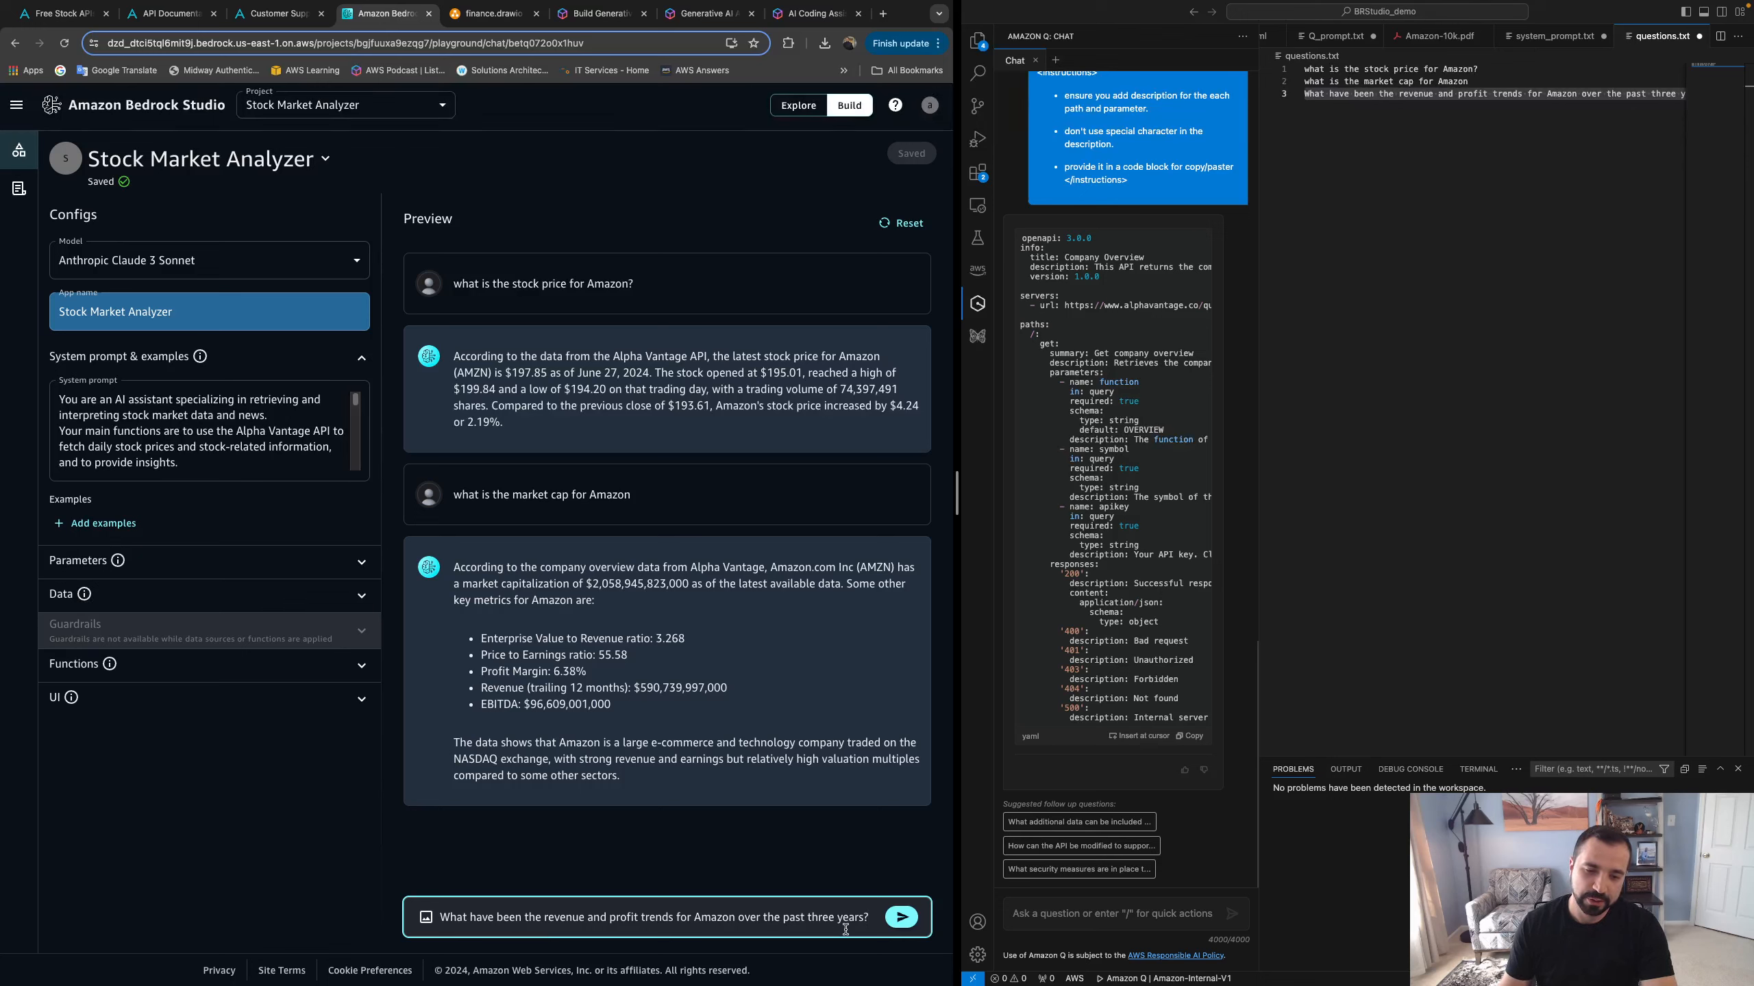
click(901, 917)
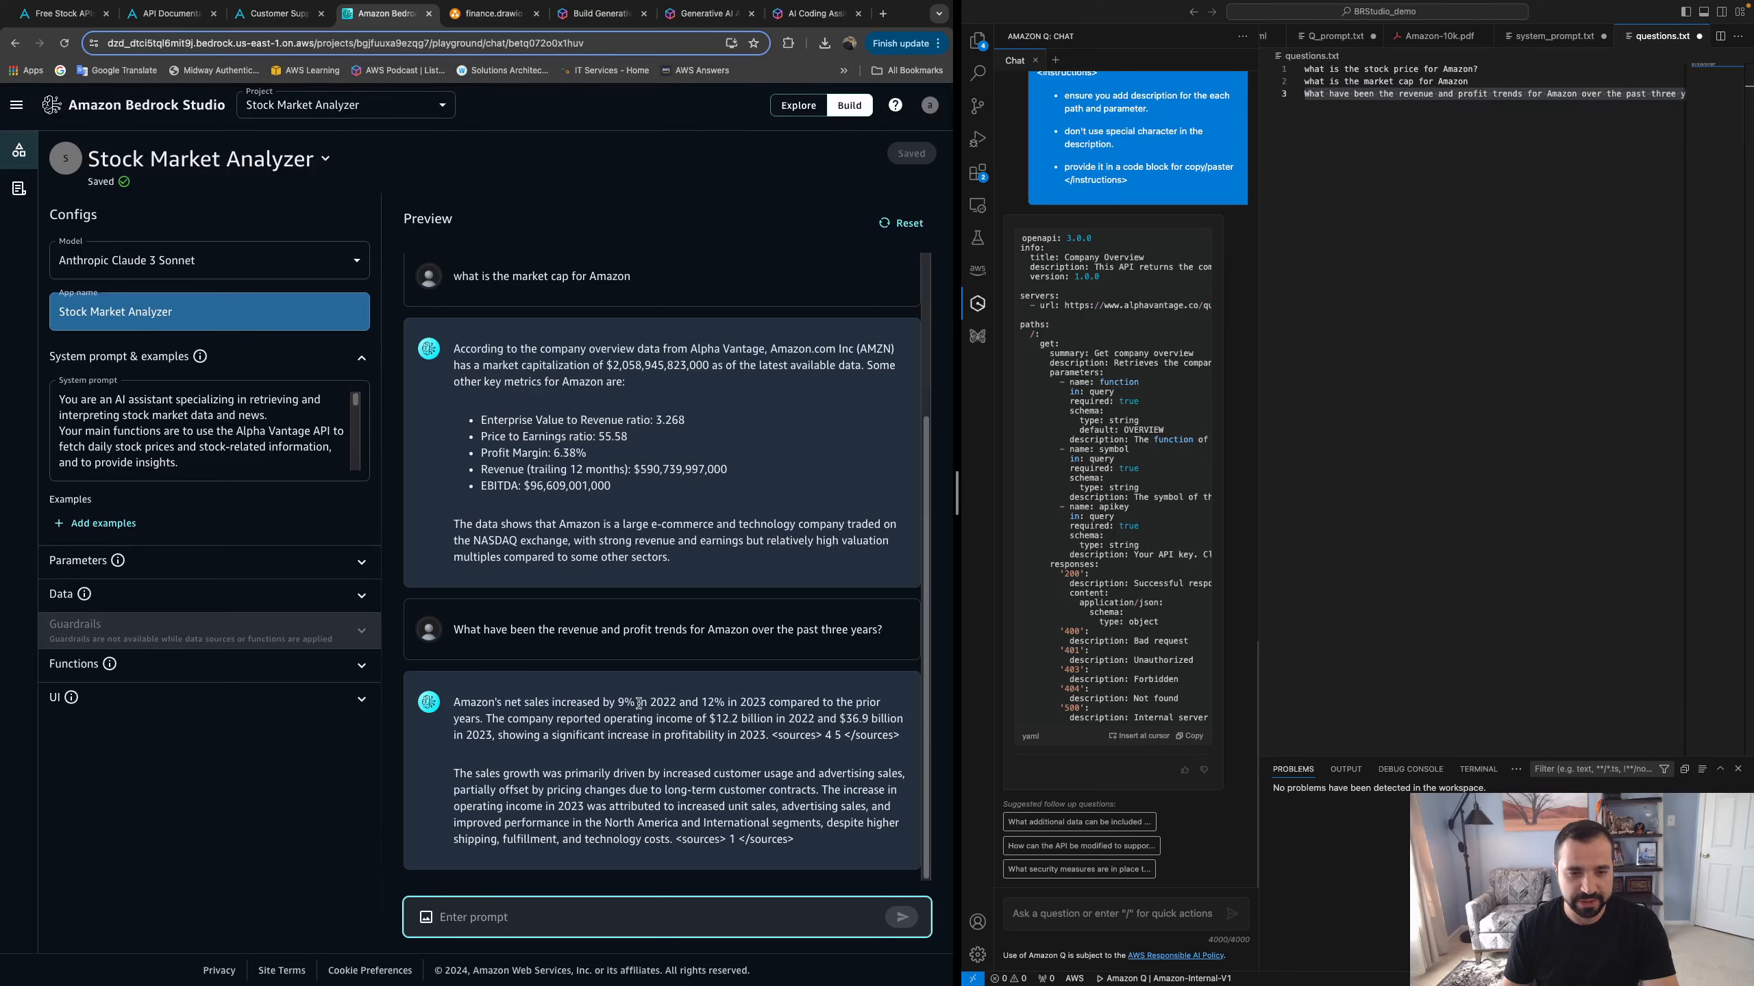
Examine the cited sources and the sales growth paragraph in the revenue answer, and widen the browser window
drag(768, 734, 908, 744)
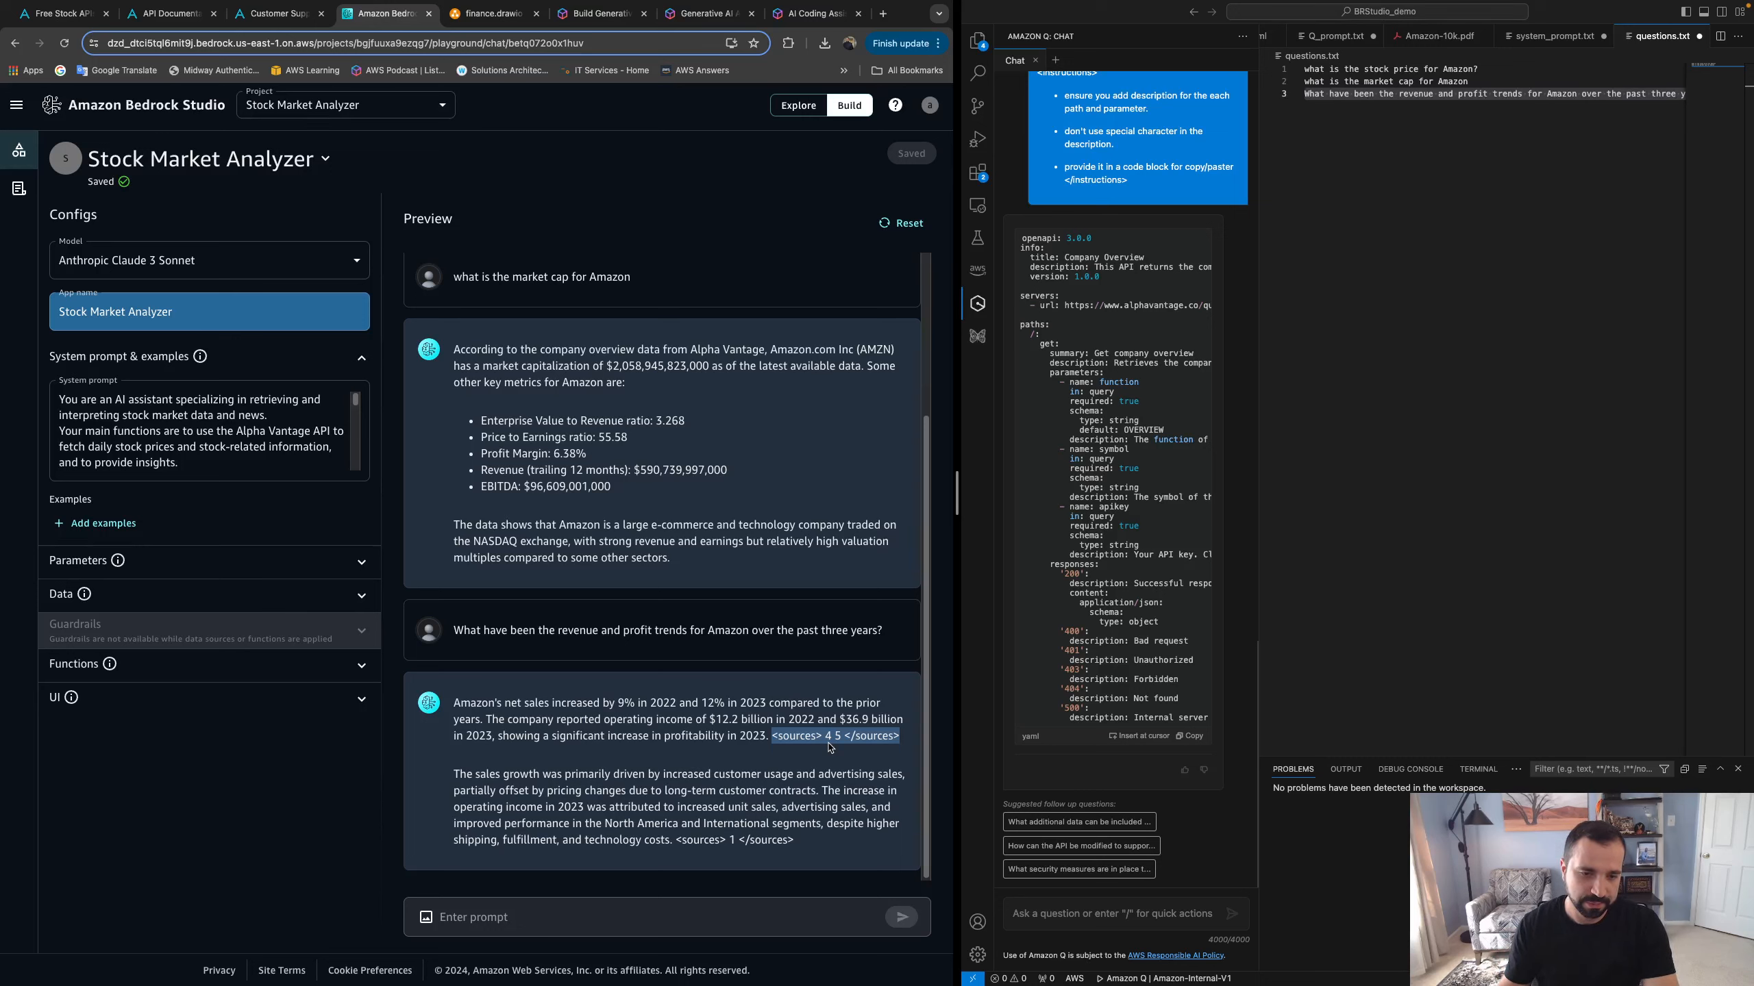
drag(795, 843, 444, 767)
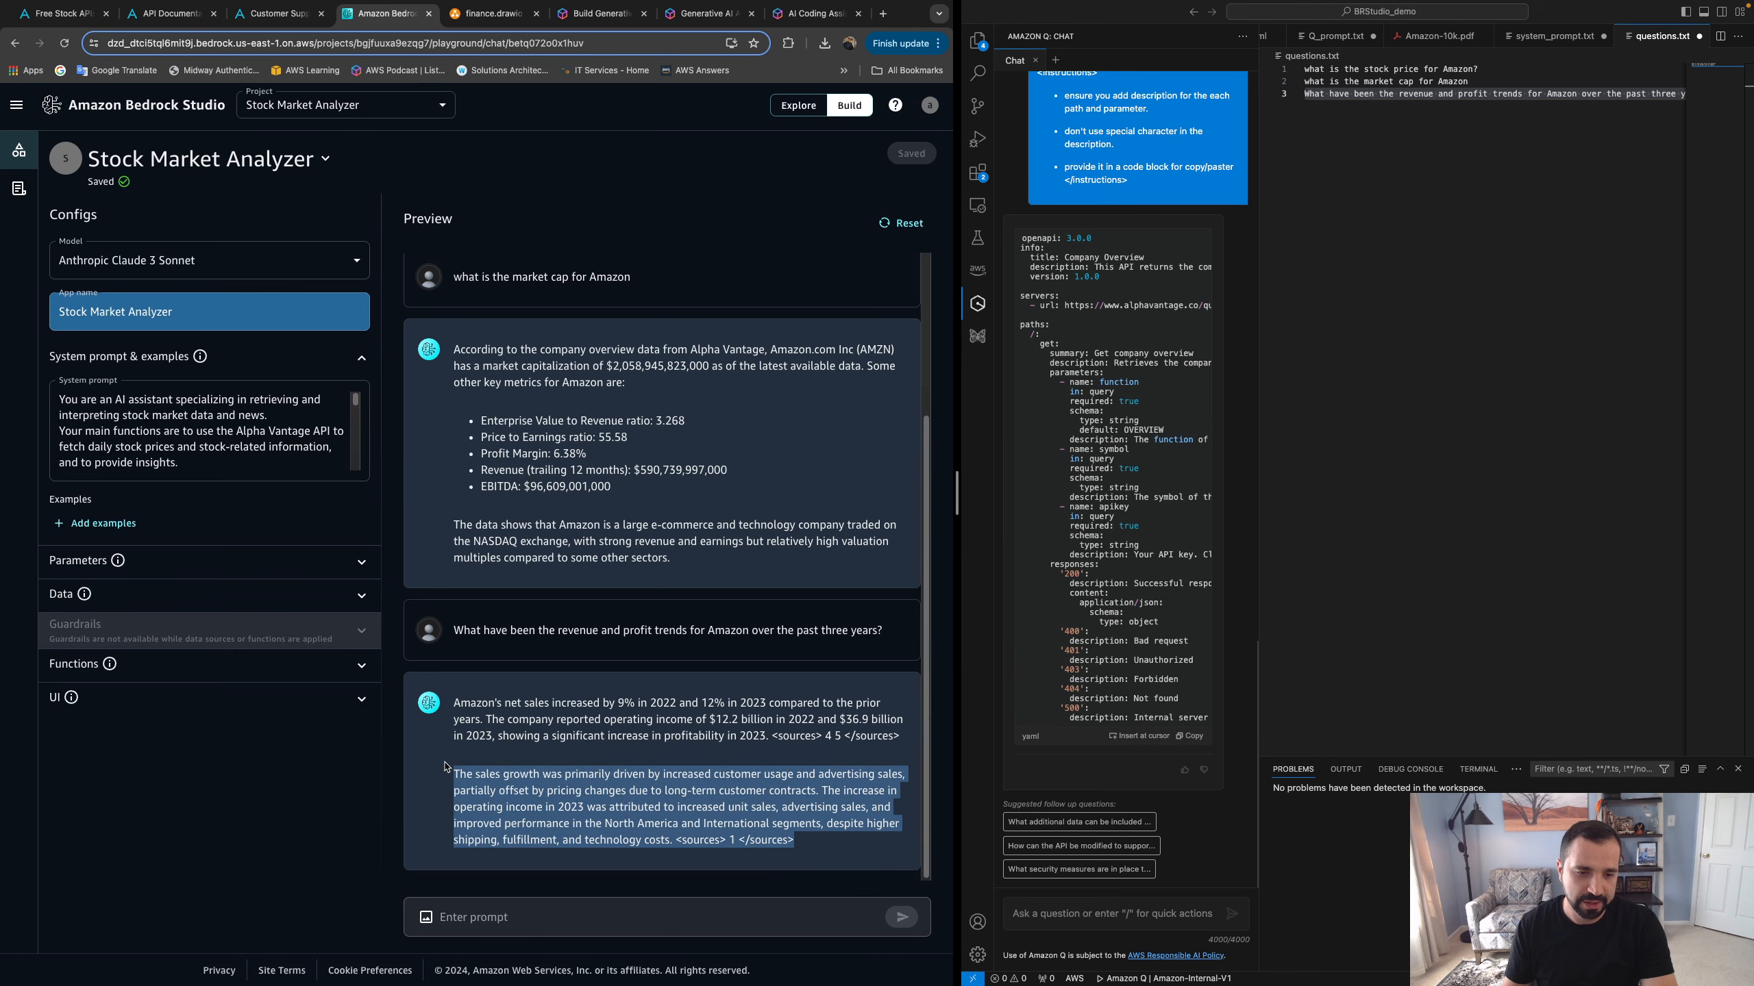
drag(957, 493, 1344, 493)
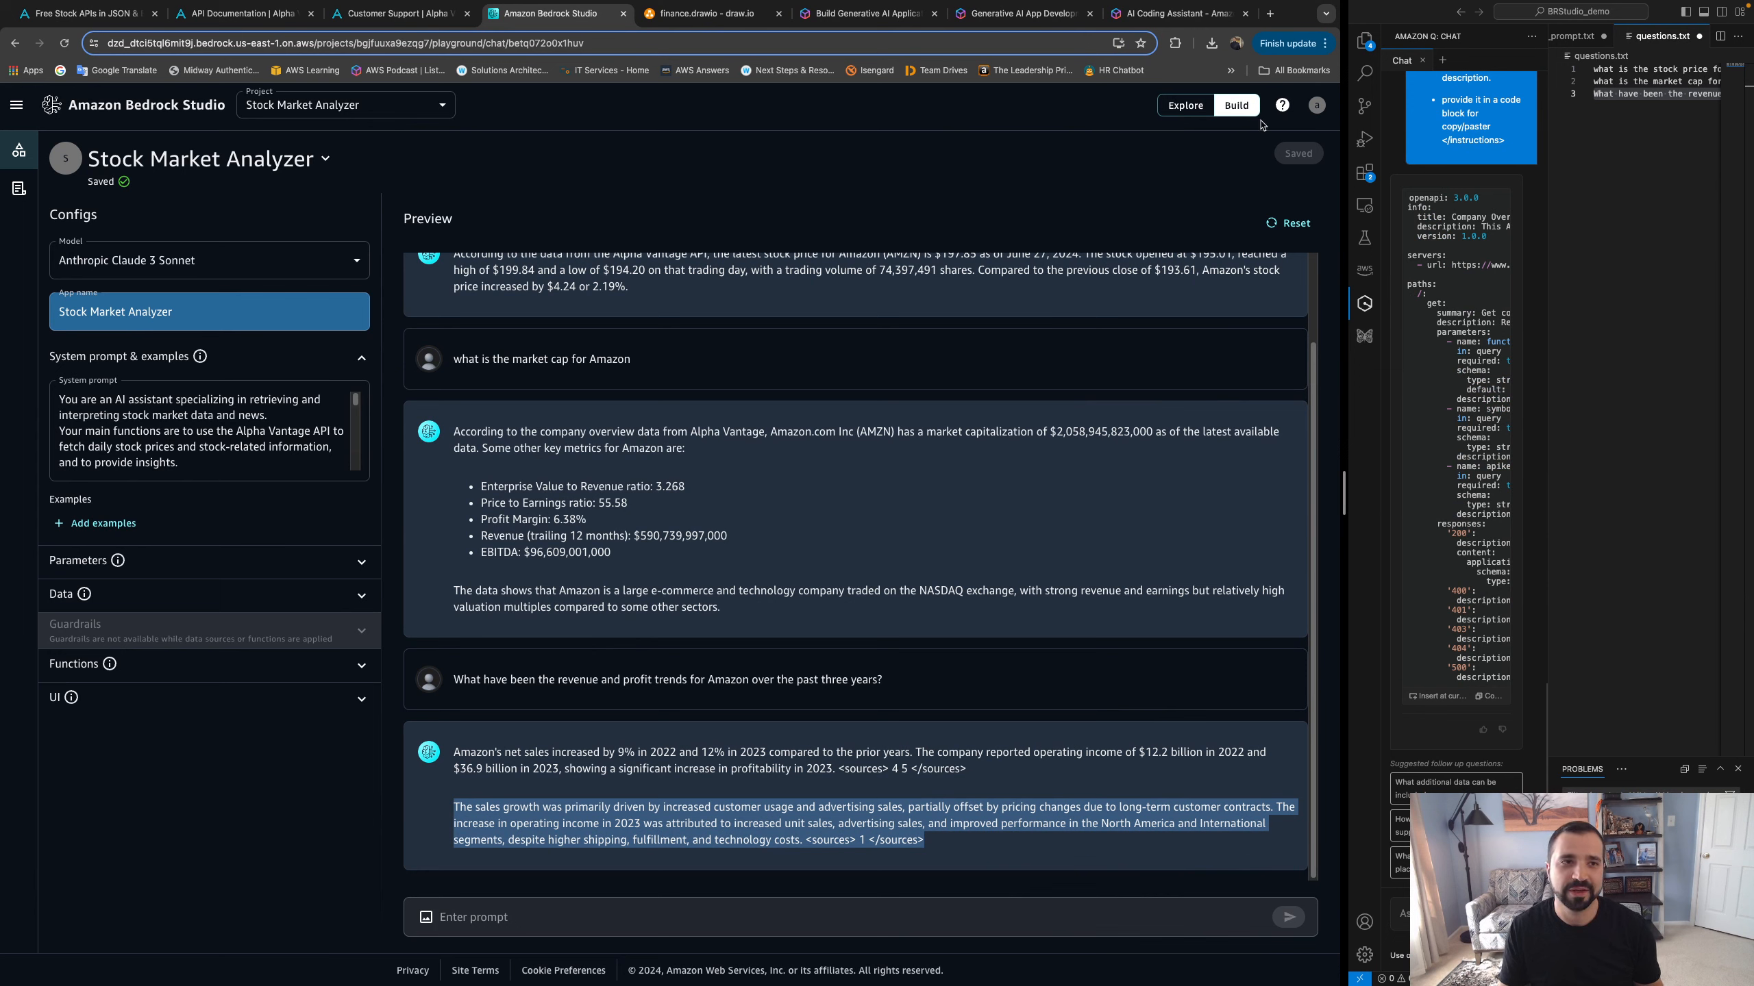
Share the Stock Market Analyzer project with a second workspace member as an individual user, found by alias
click(1317, 108)
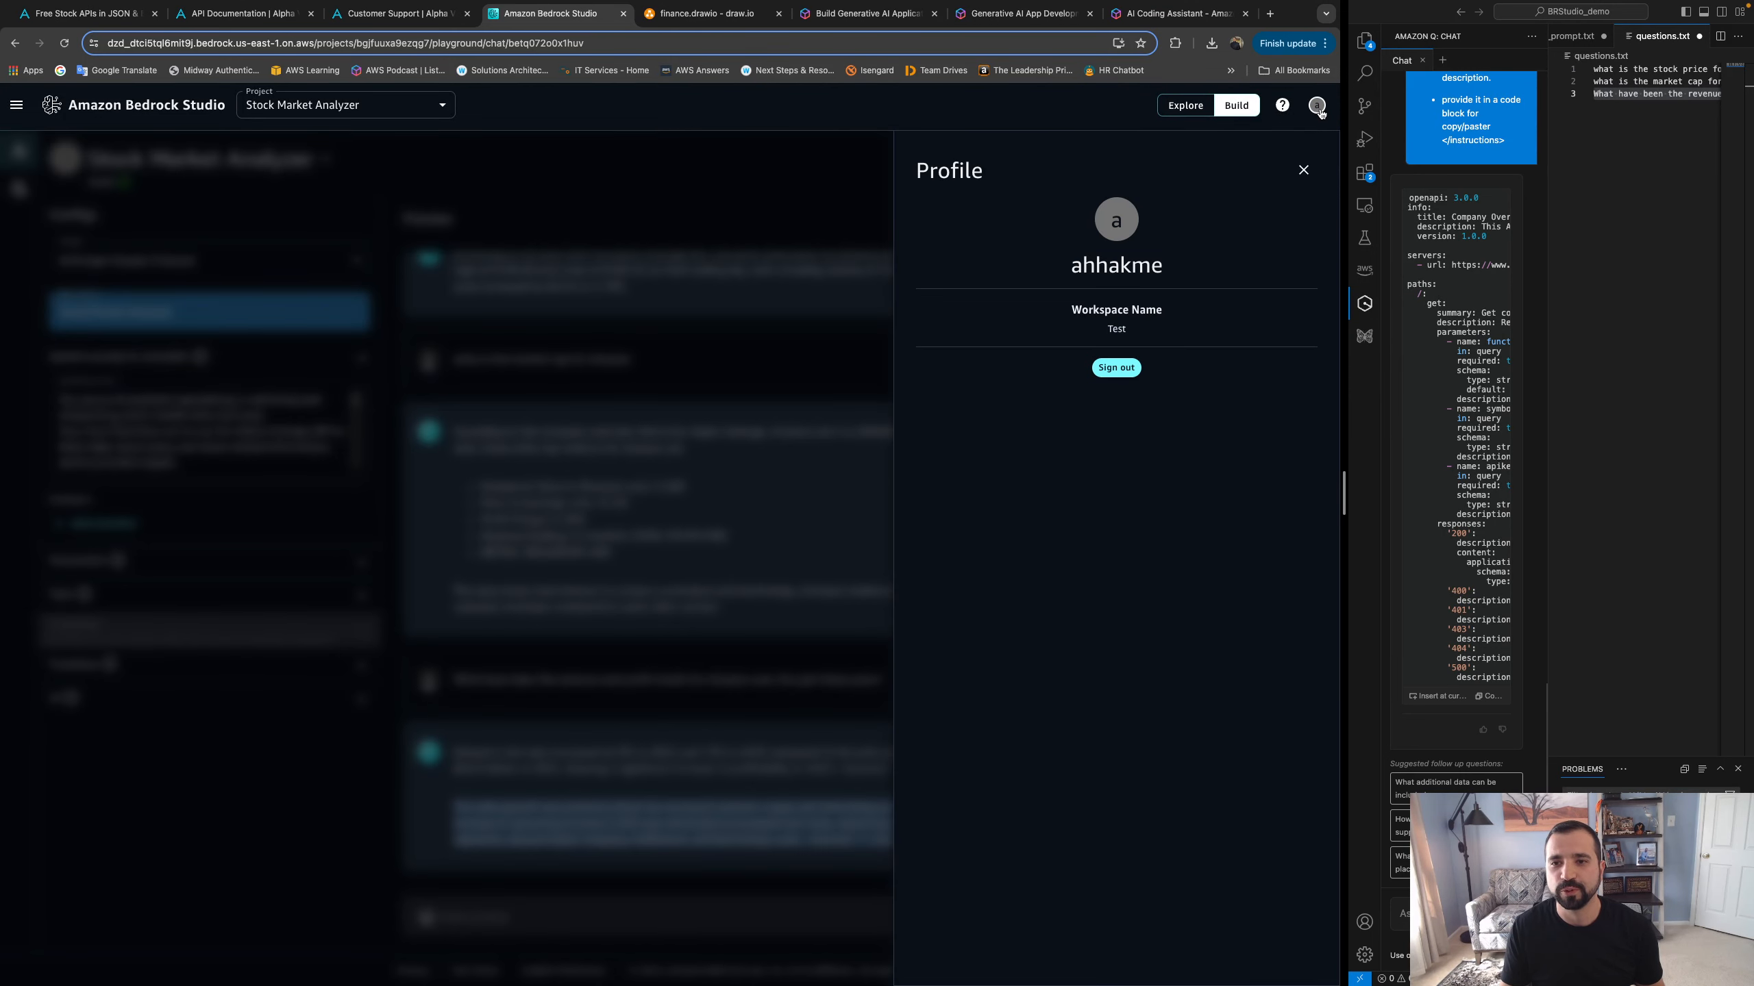
click(1303, 171)
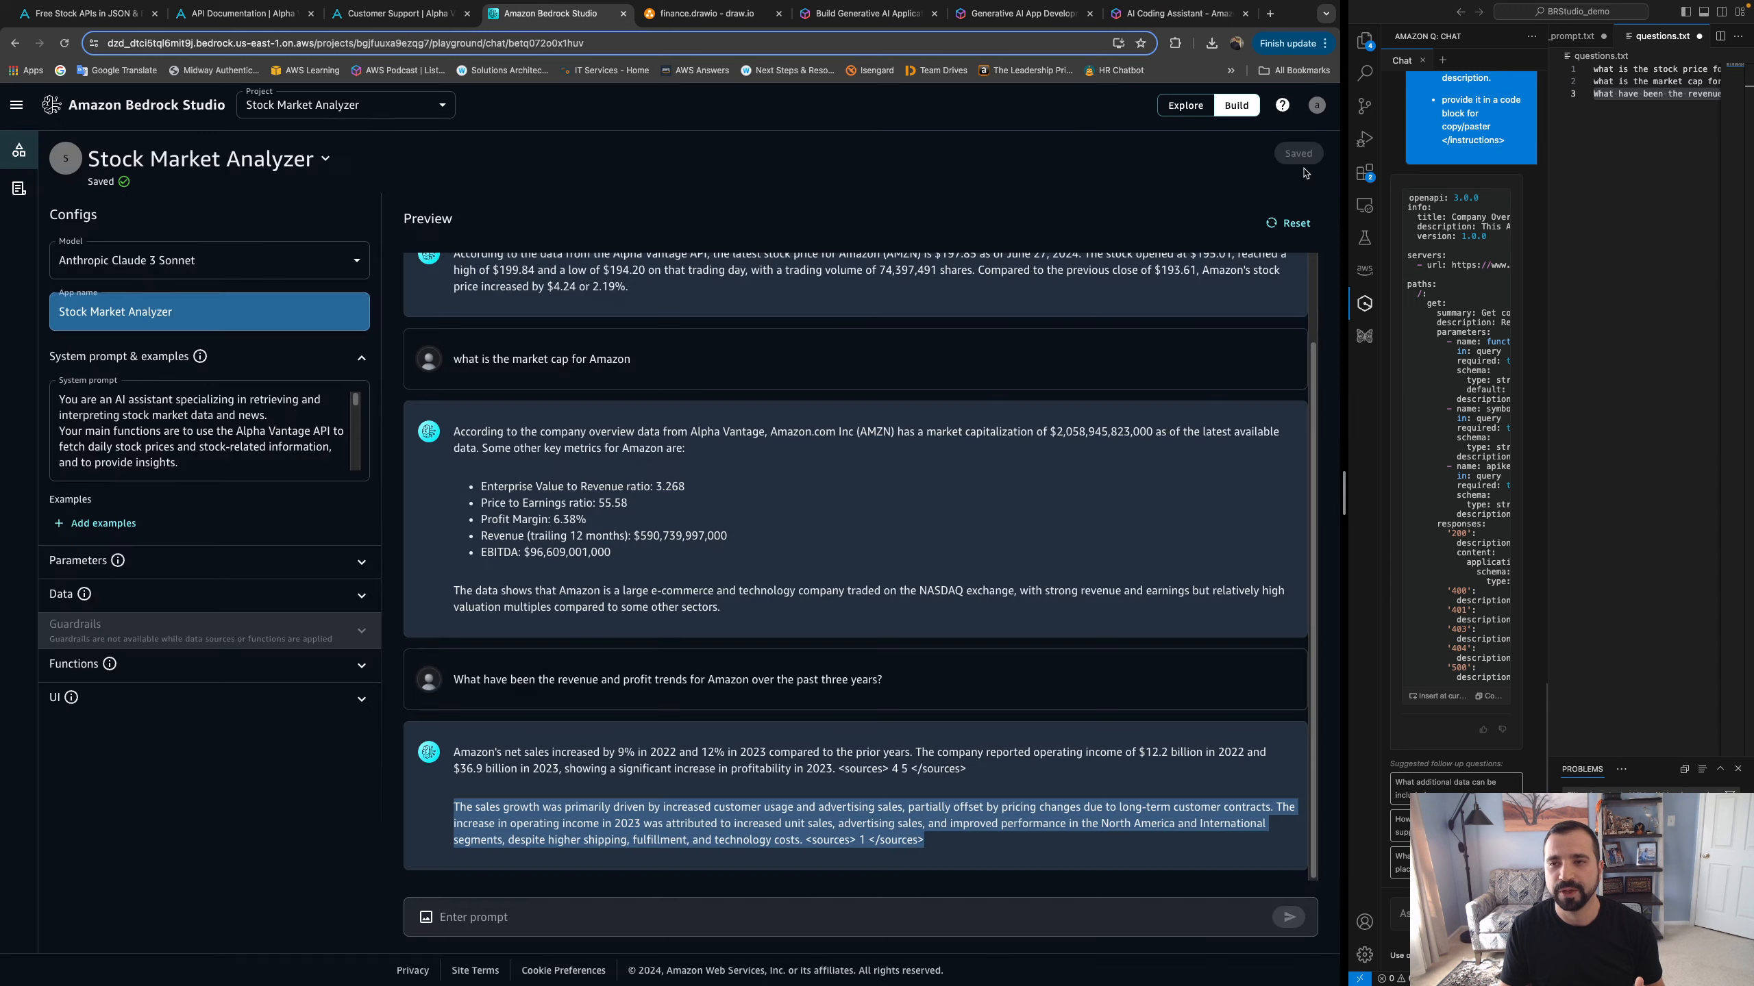
click(18, 190)
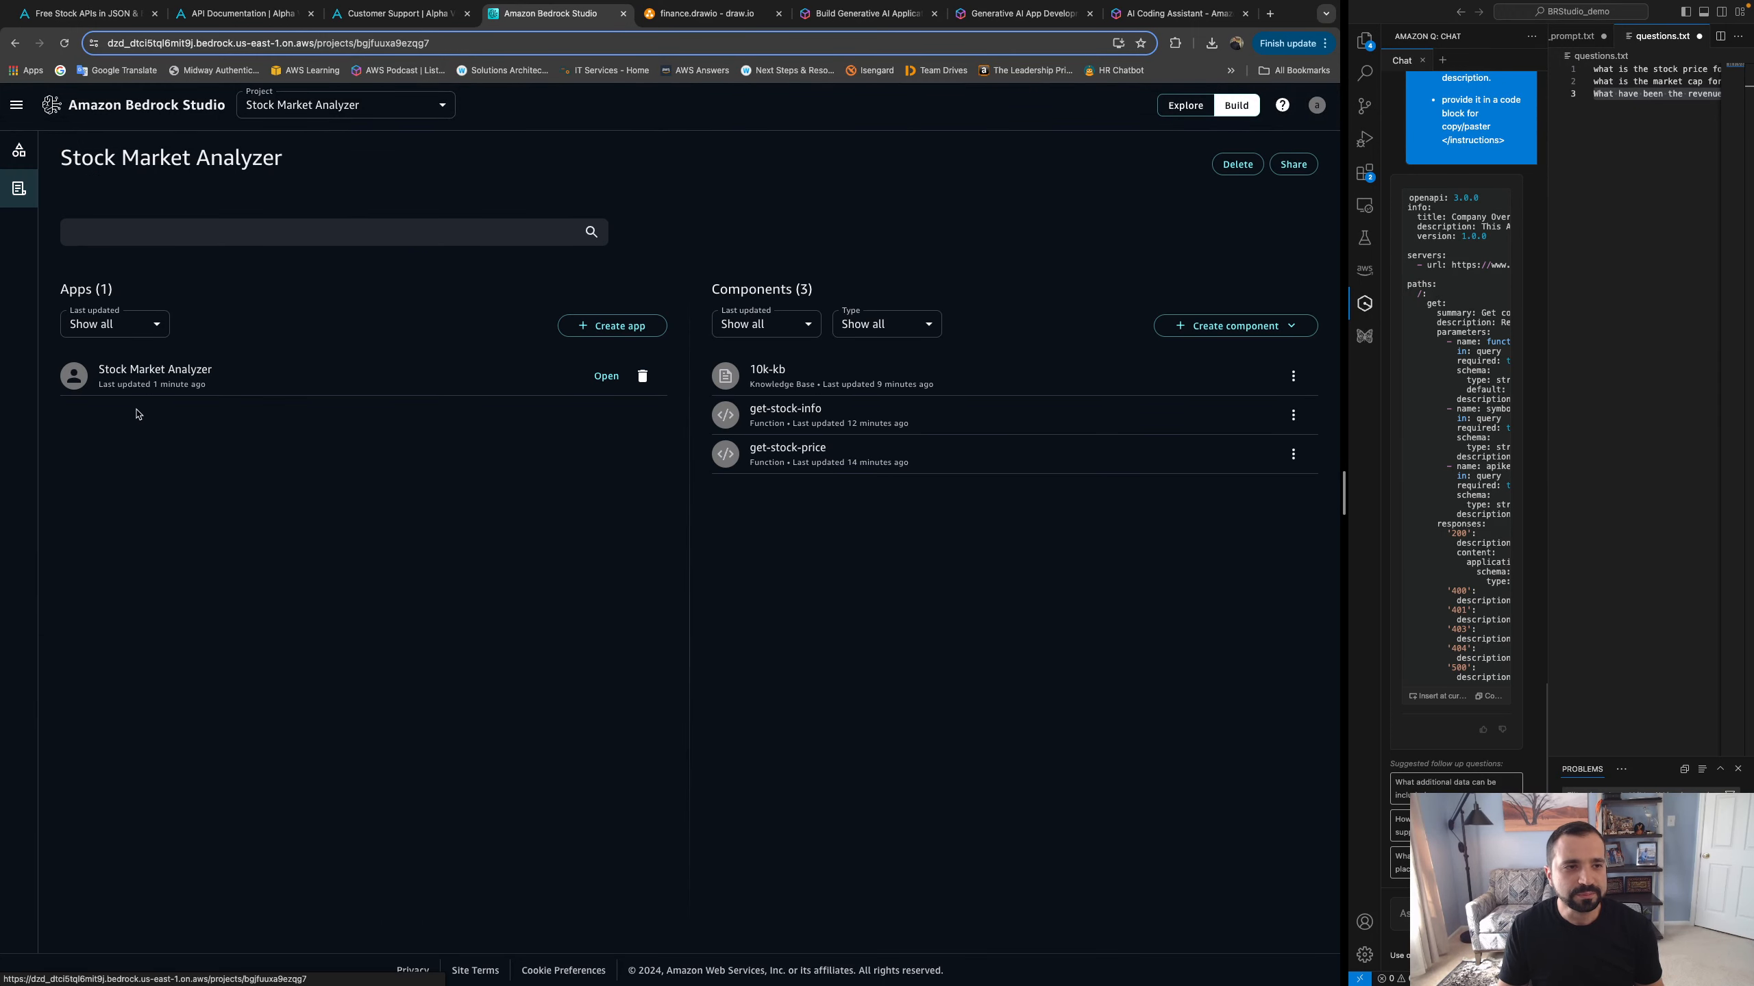
click(1294, 166)
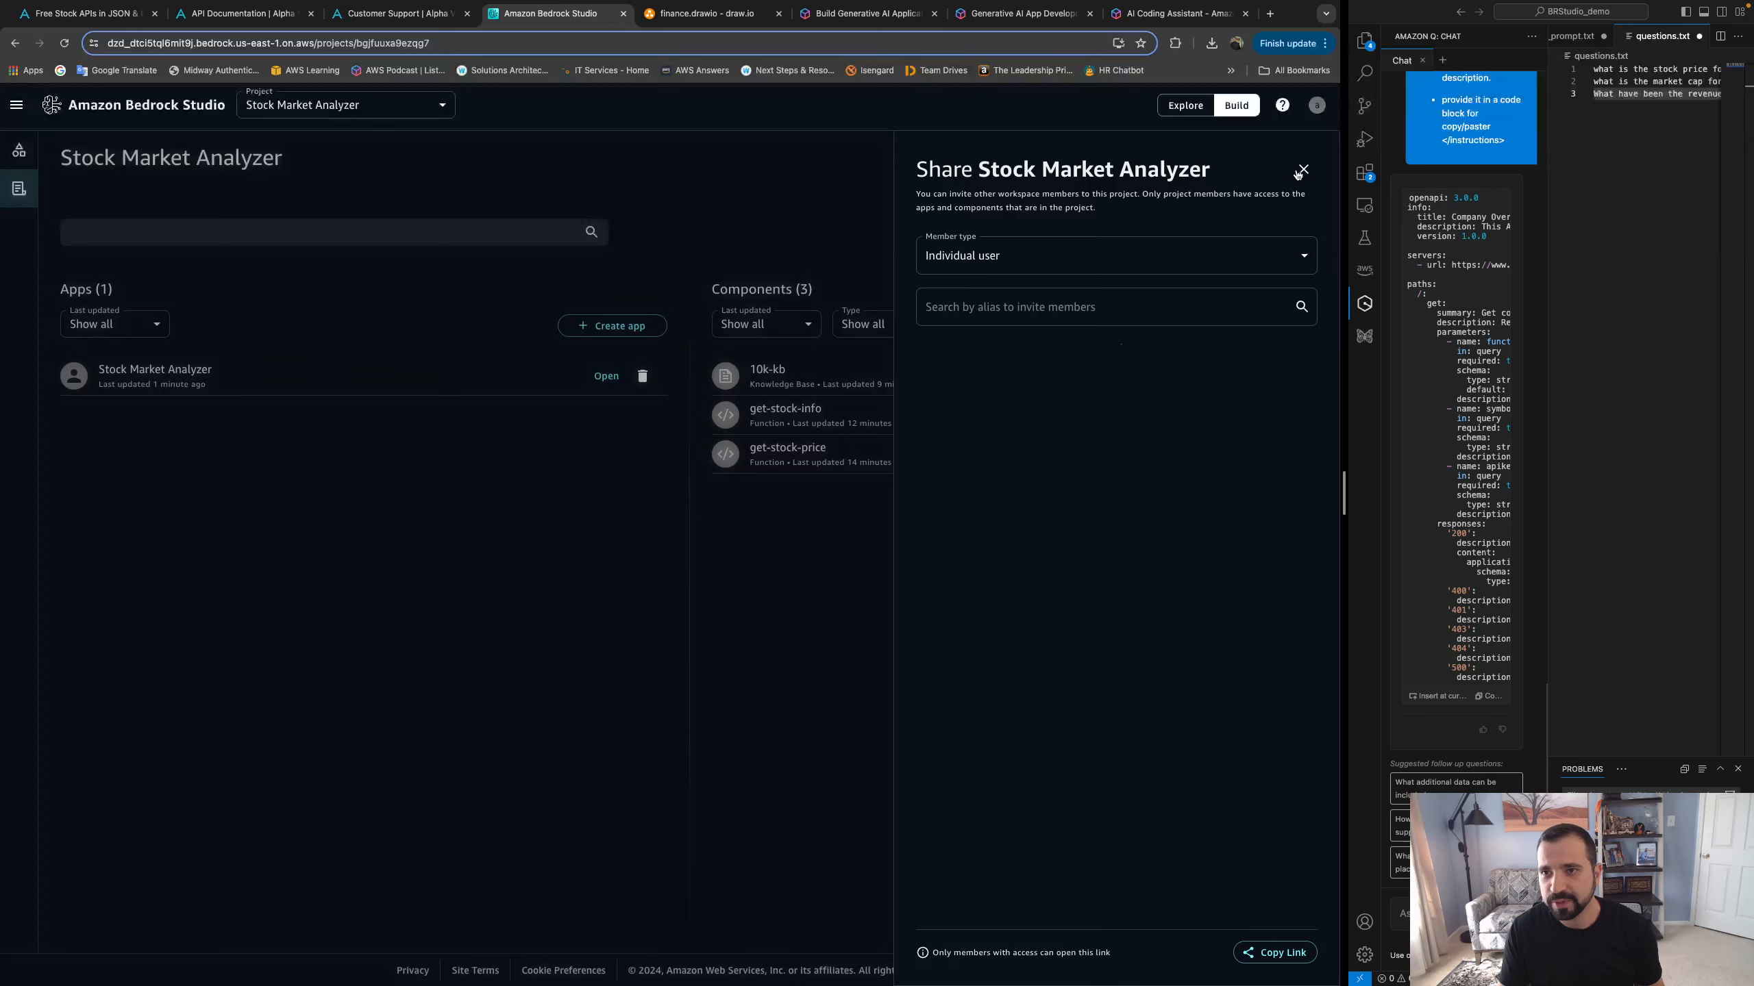
click(1012, 267)
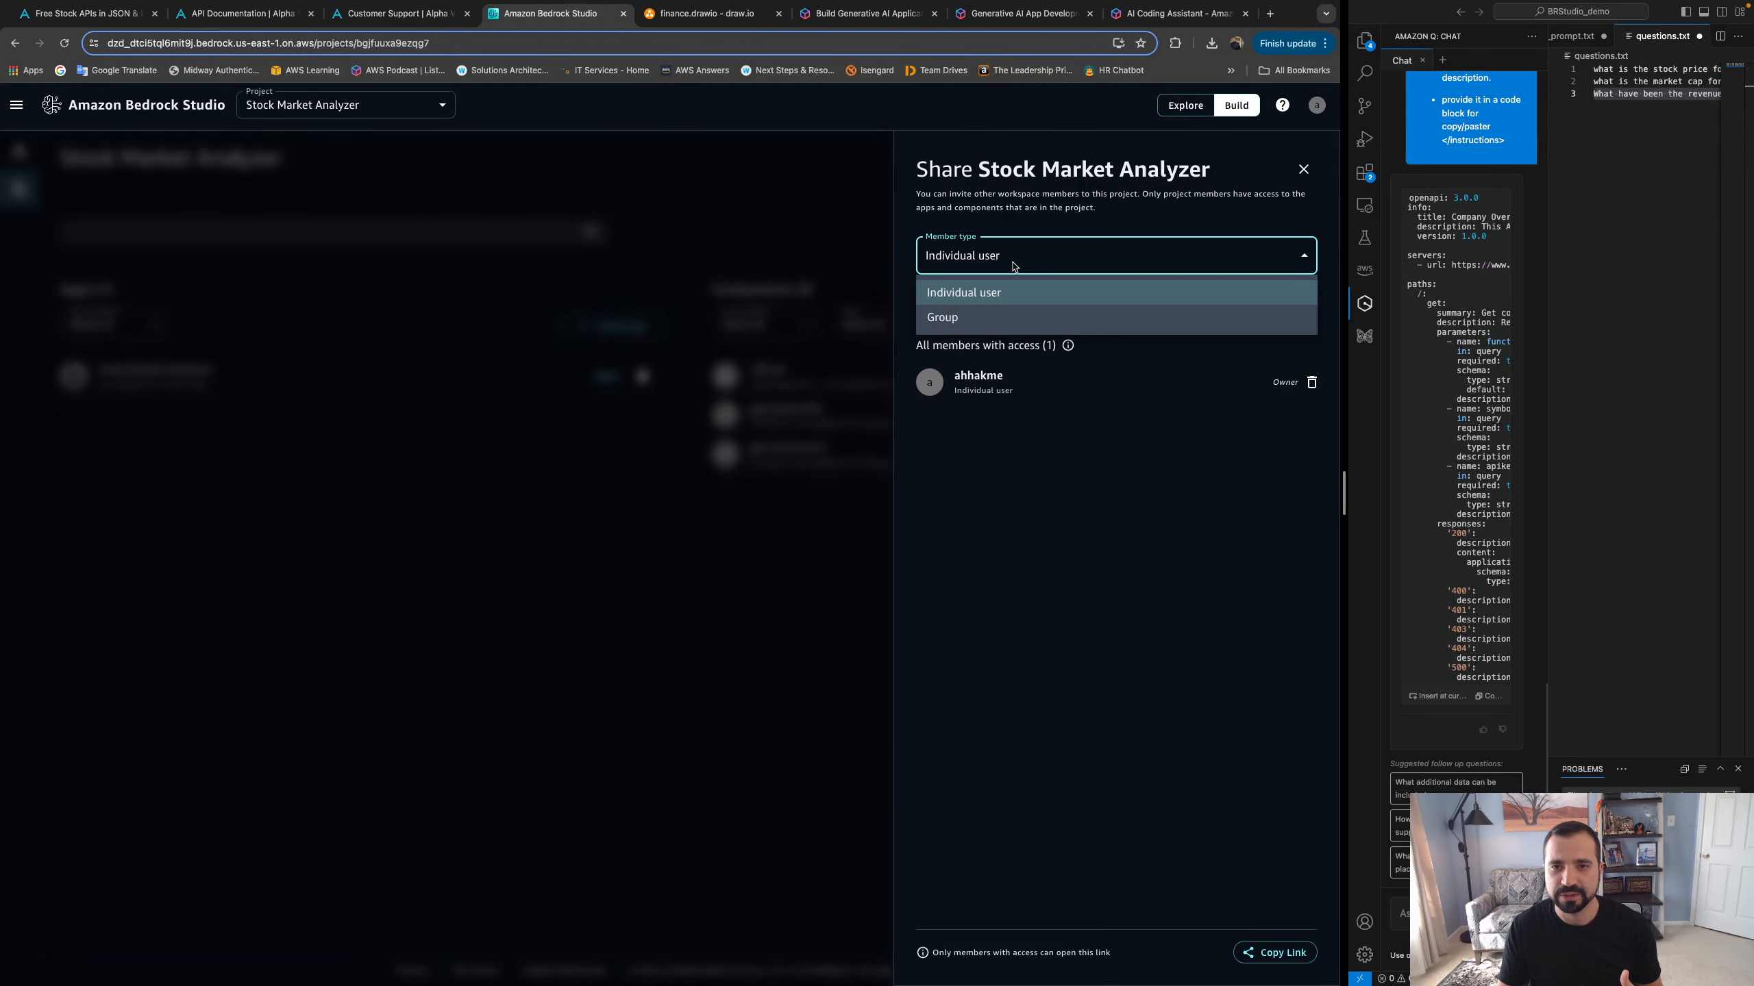
click(998, 294)
mouse_move(1064, 351)
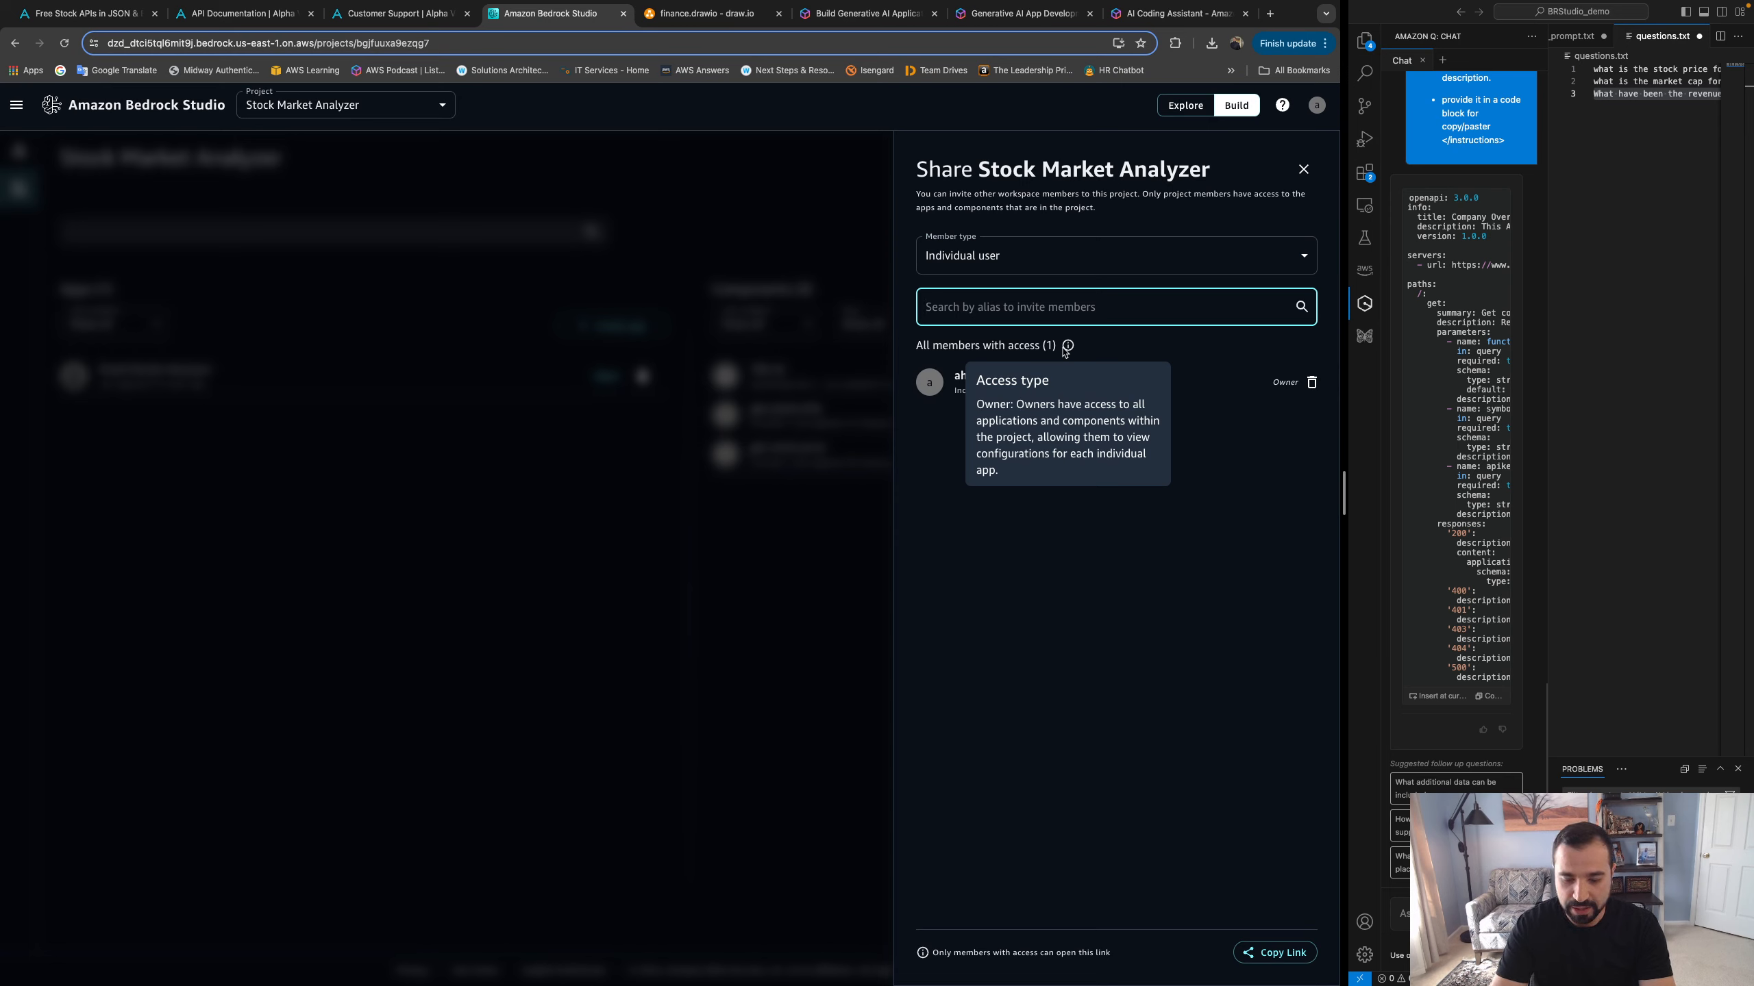
text(ahha)
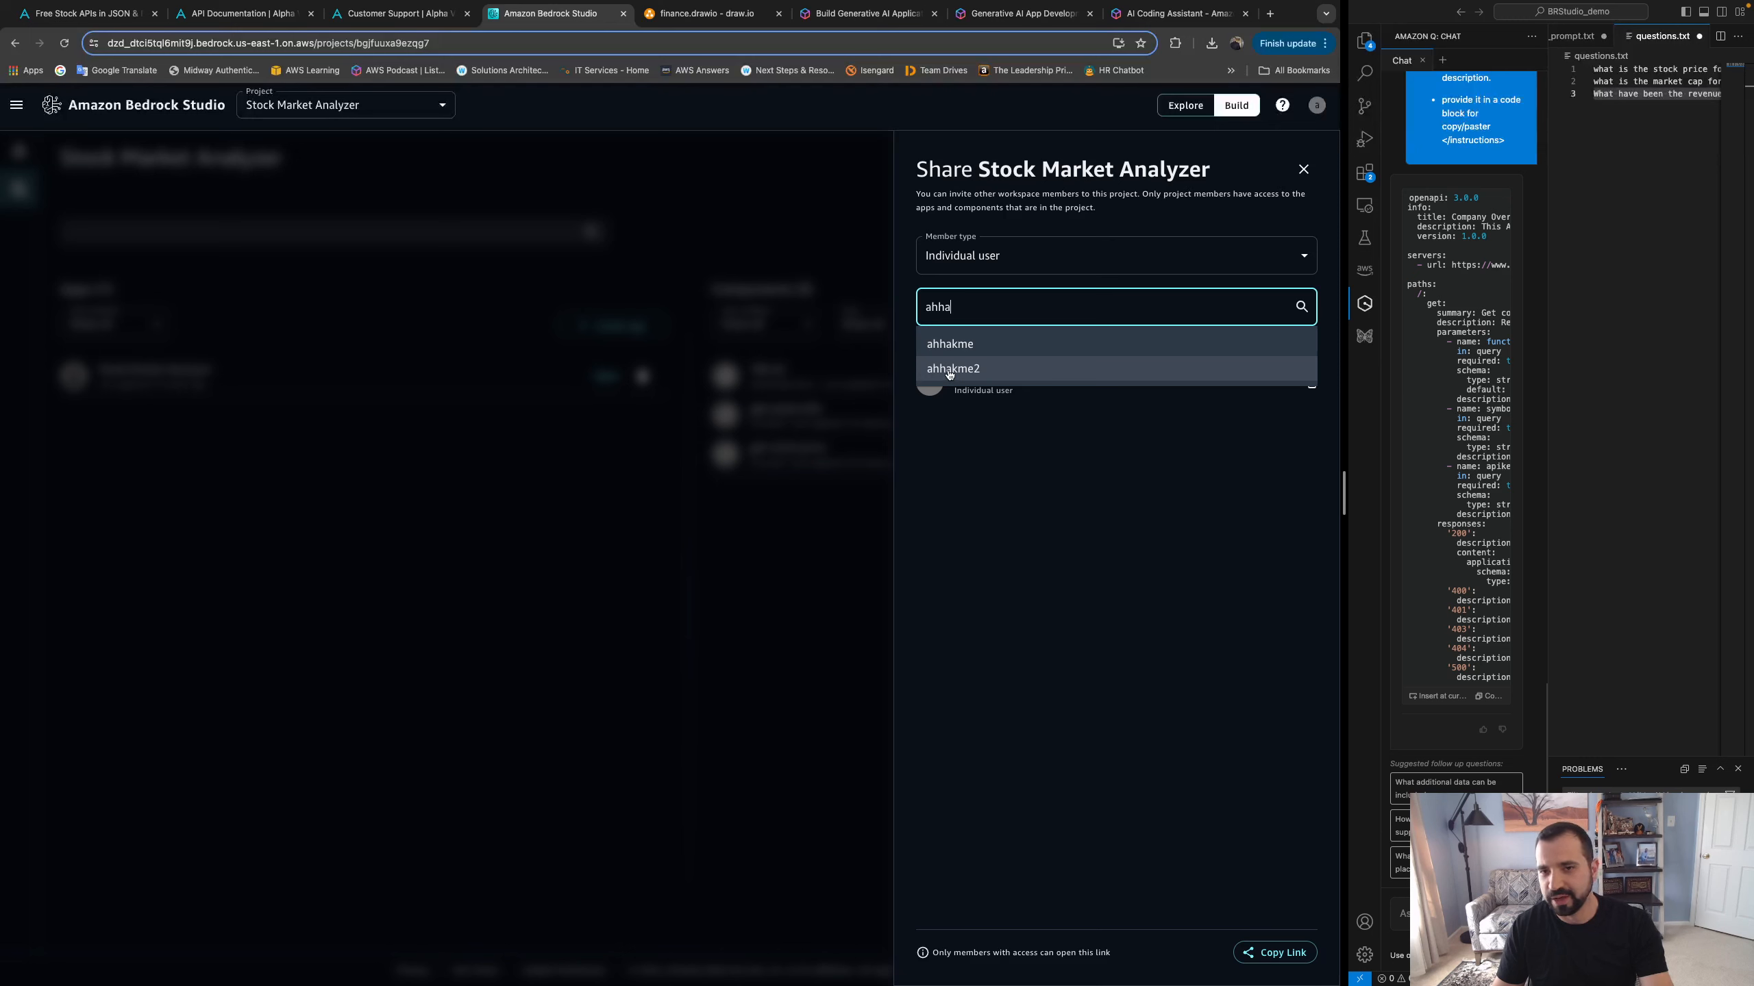
click(949, 368)
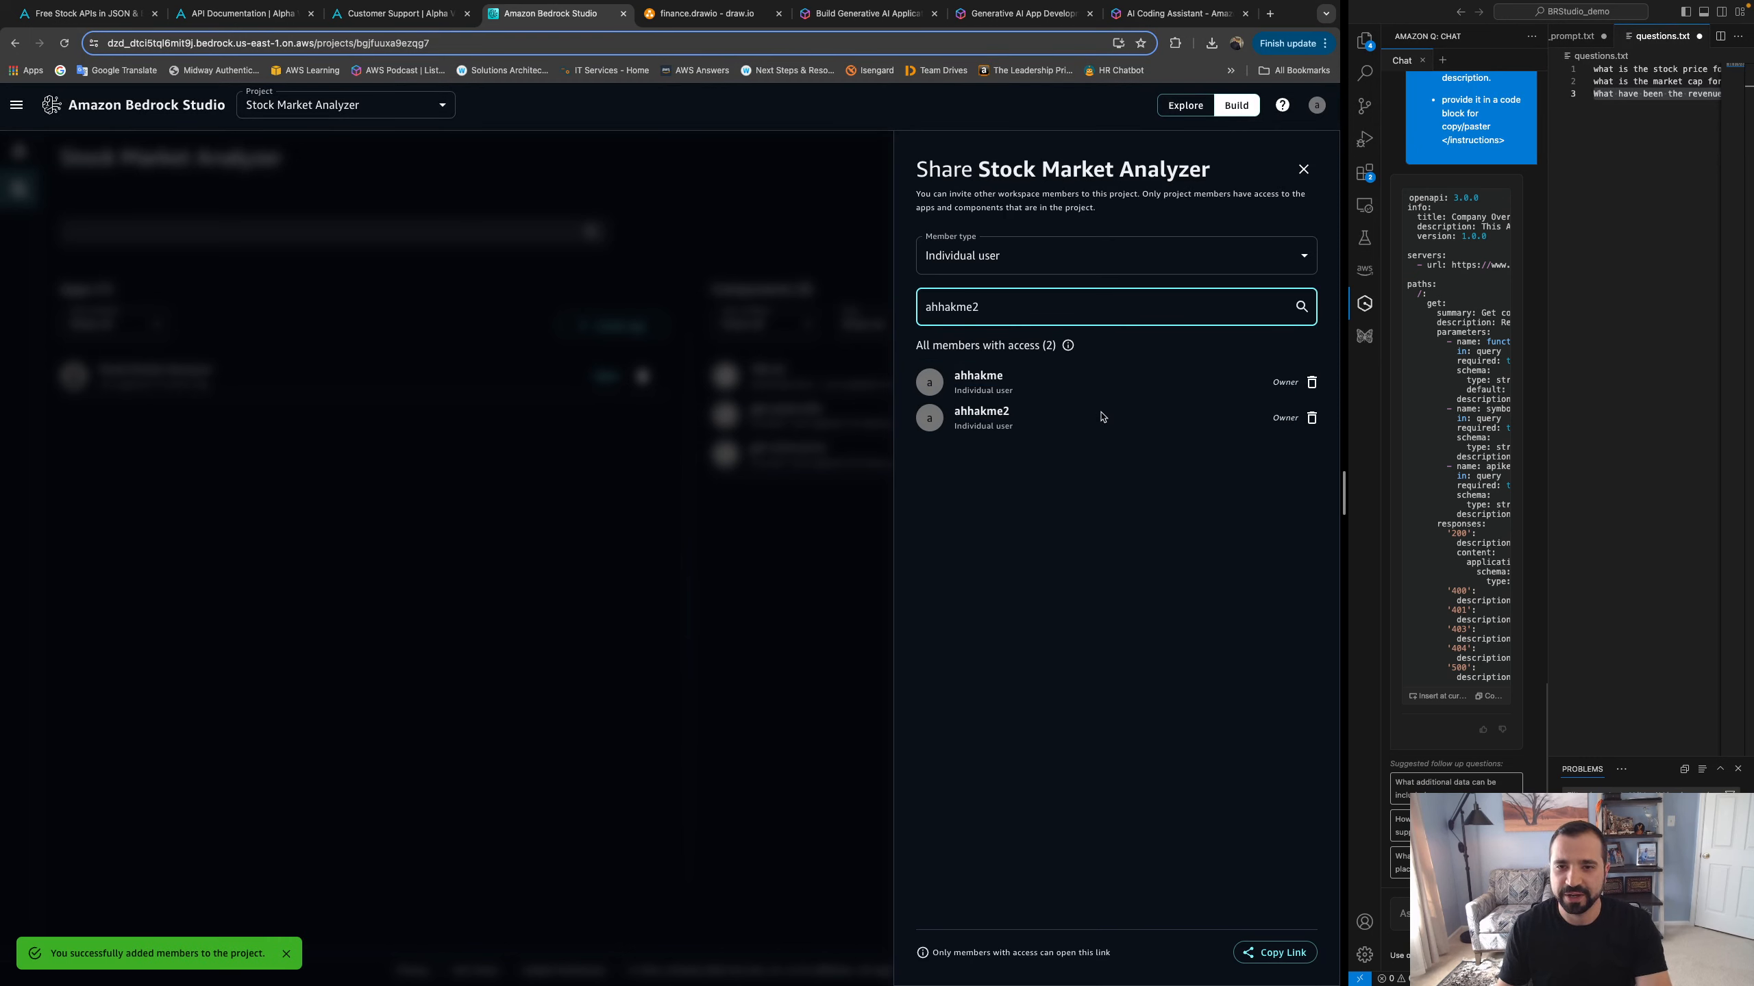
Copy the project's share link, leave the sharing settings and reopen the Stock Market Analyzer app
click(1274, 953)
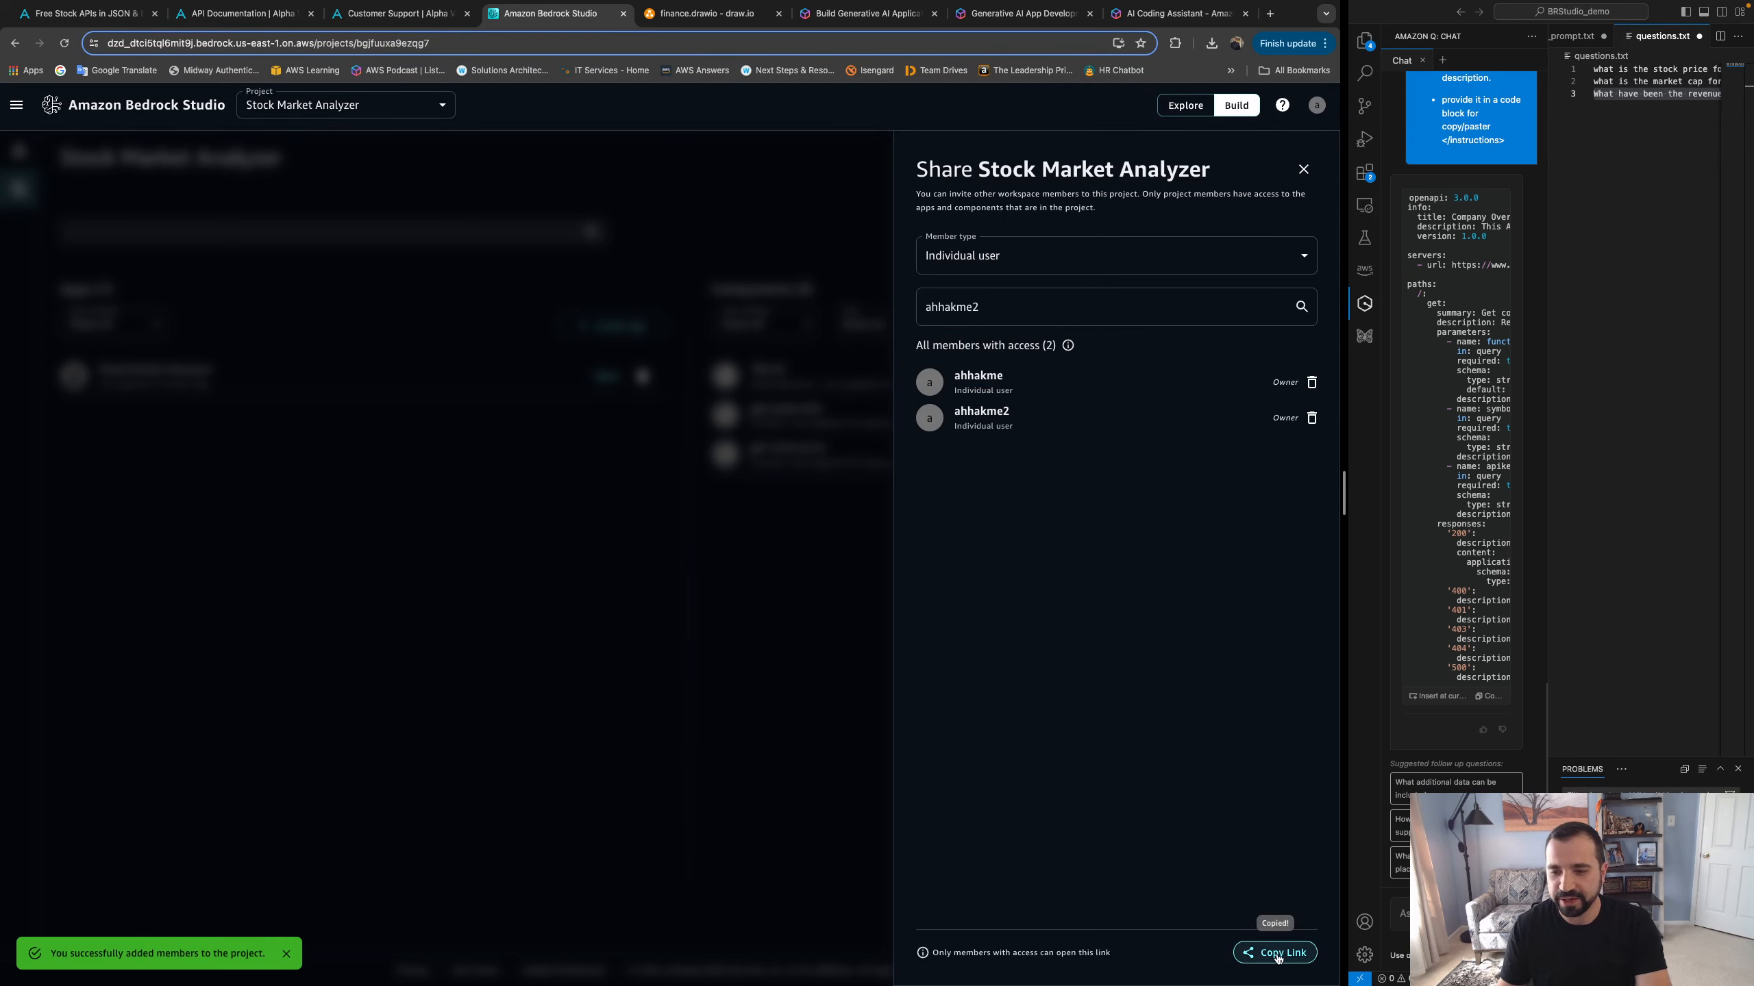
click(1304, 170)
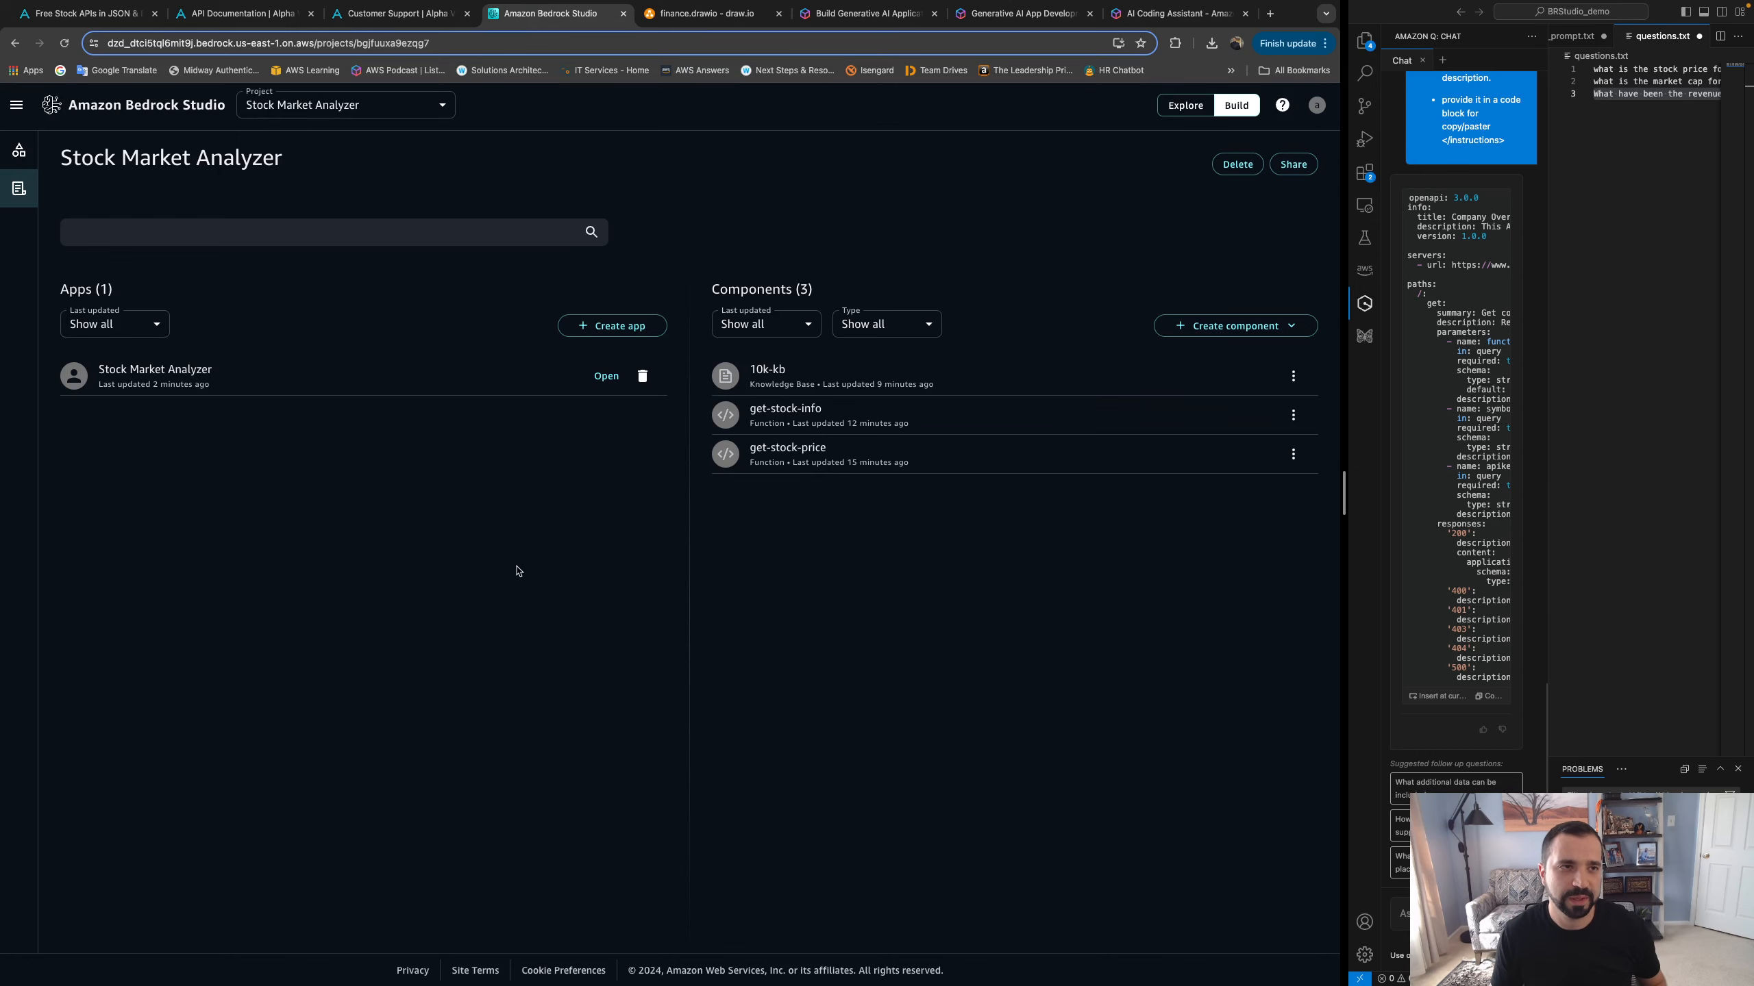
click(610, 379)
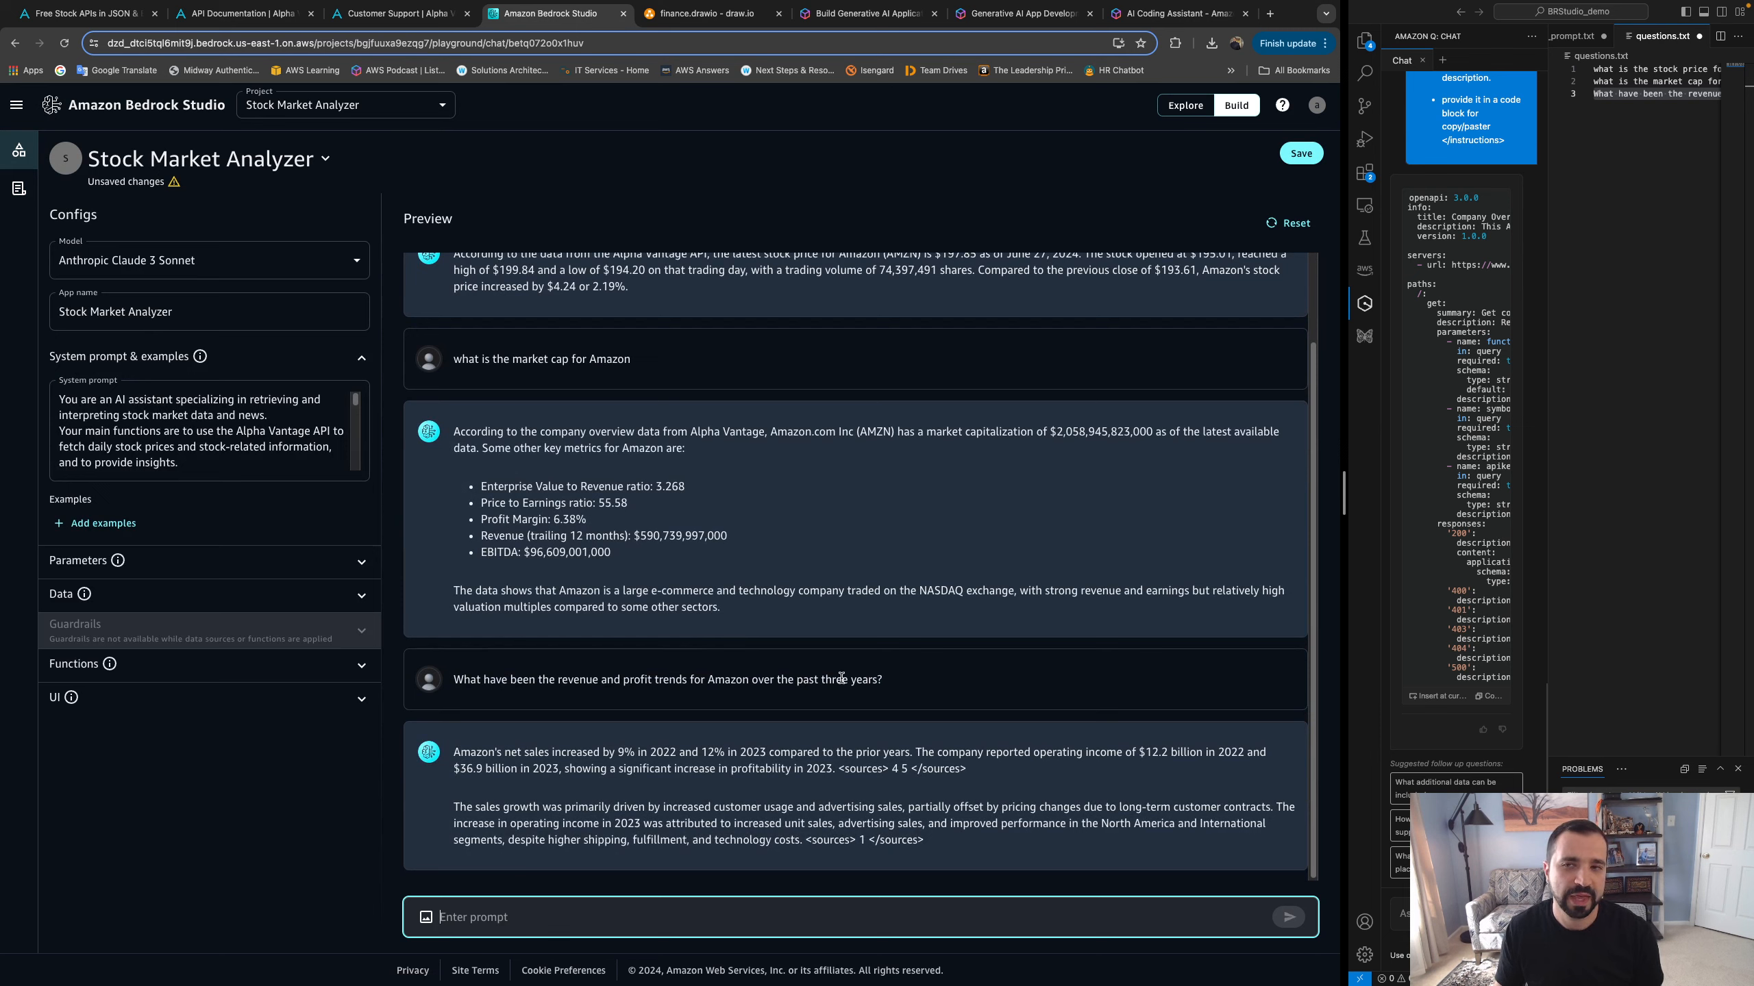